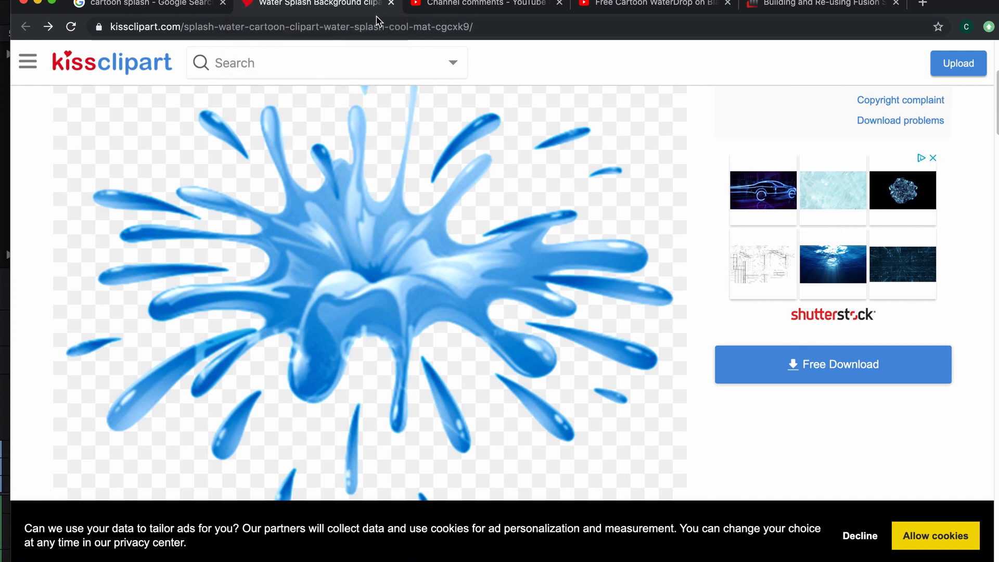
Step: Switch to DaVinci Resolve and preview the finished splash in the first clip, stopping at 01:00:00:14
left_click(38, 3)
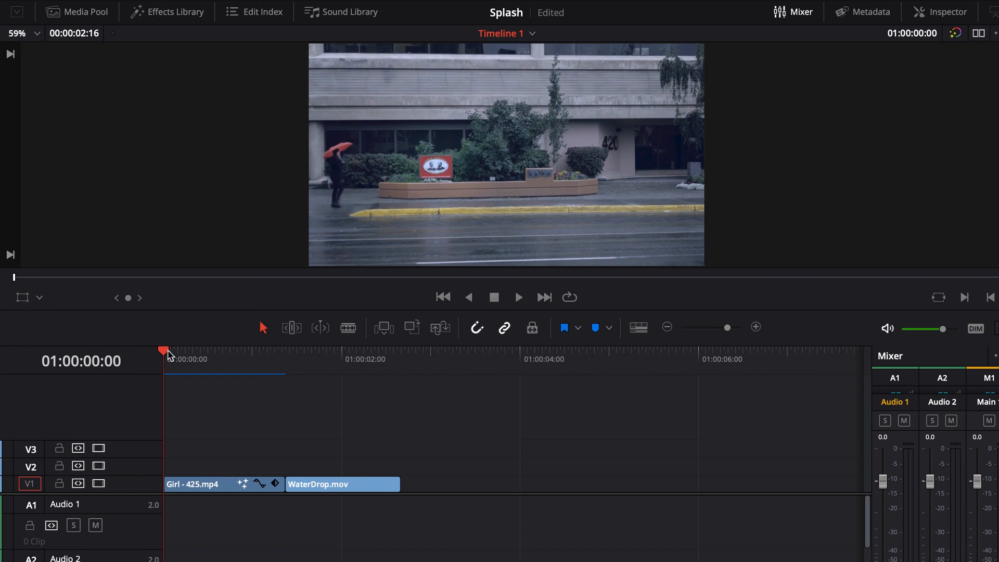
key("space")
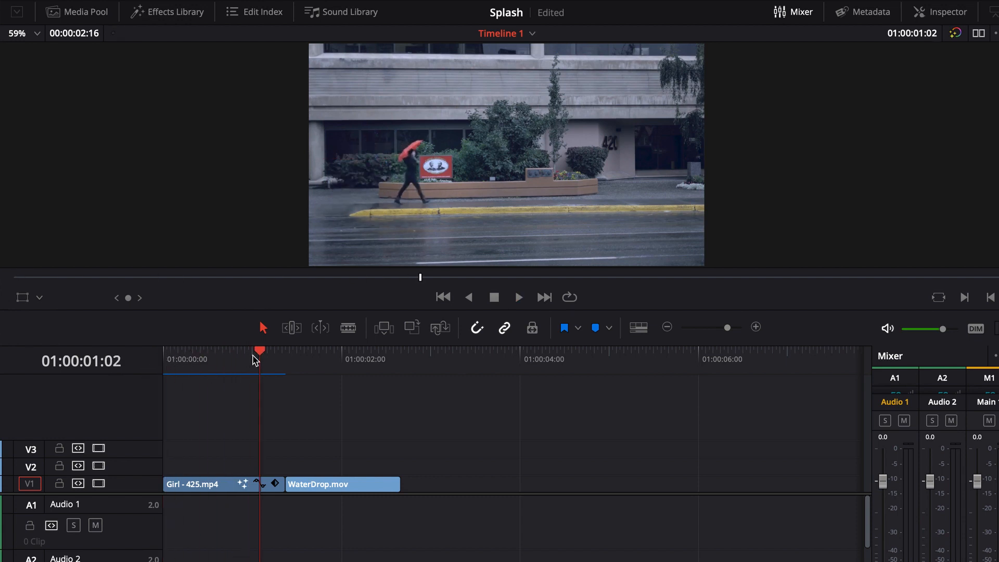
left_click_drag(253, 359, 214, 360)
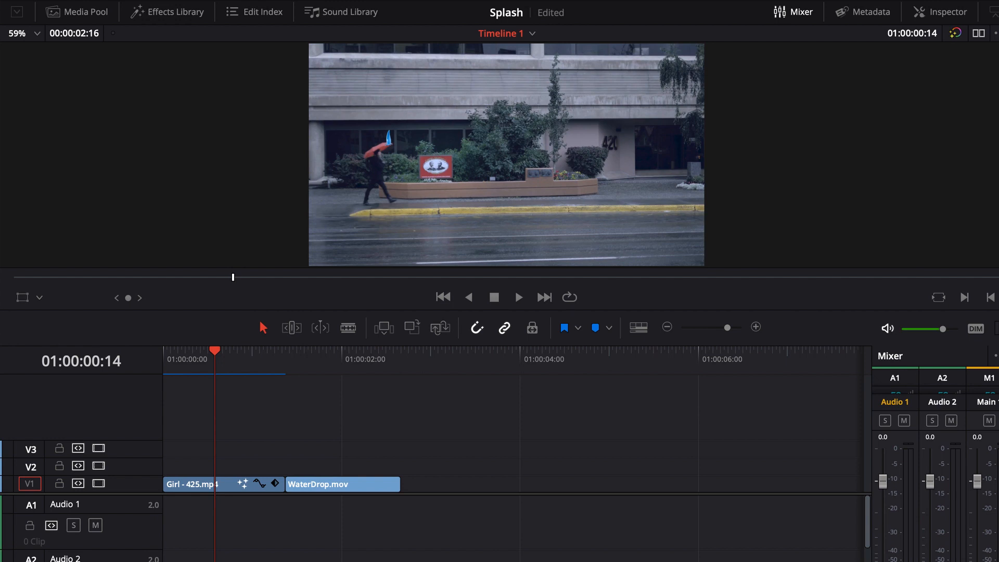
Step: Examine the overall Fusion node tree of the finished splash clip, including the large group of mask nodes
key("shift+5")
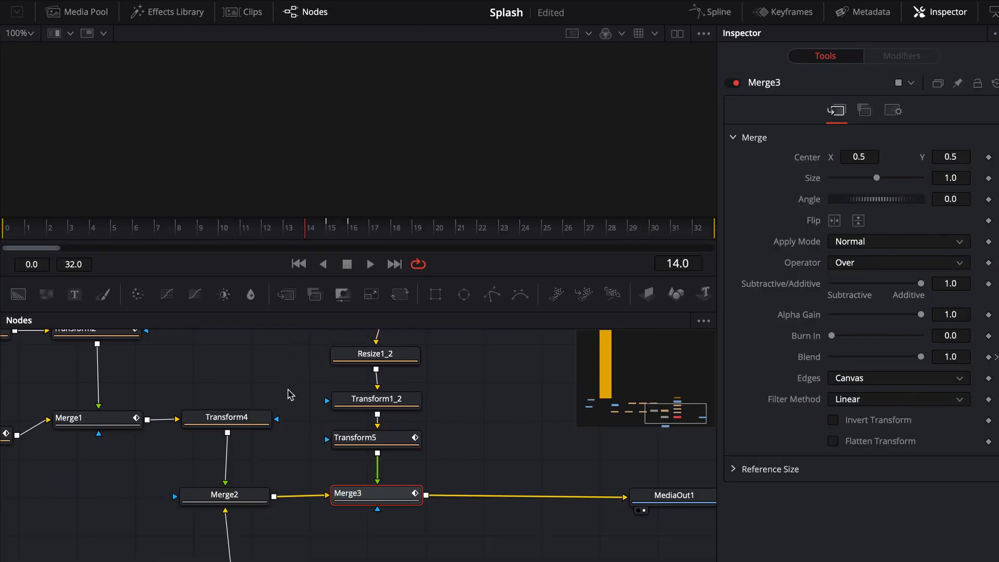
scroll(275, 385, "down", 5)
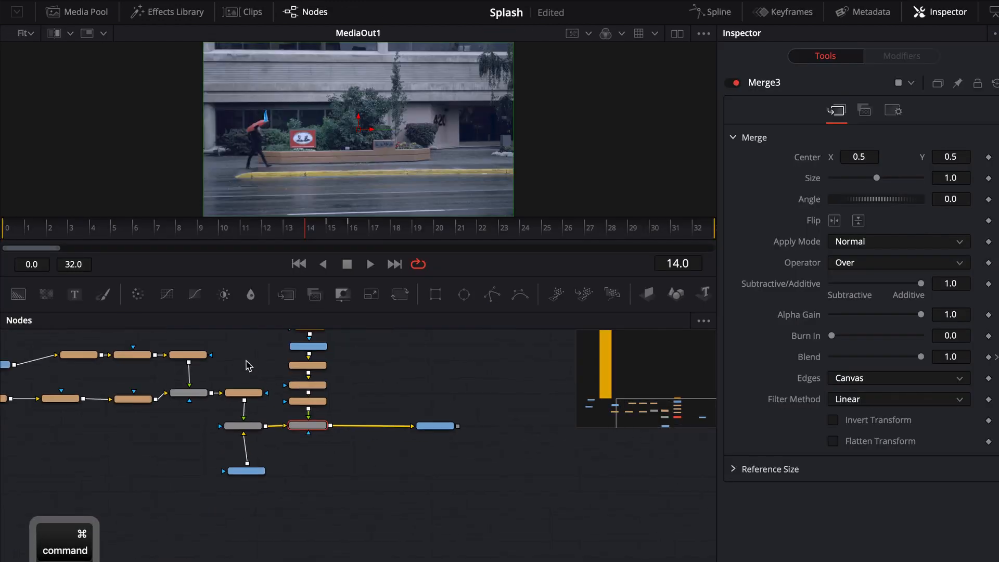
left_click_drag(252, 363, 393, 400)
scroll(345, 354, "down", 4)
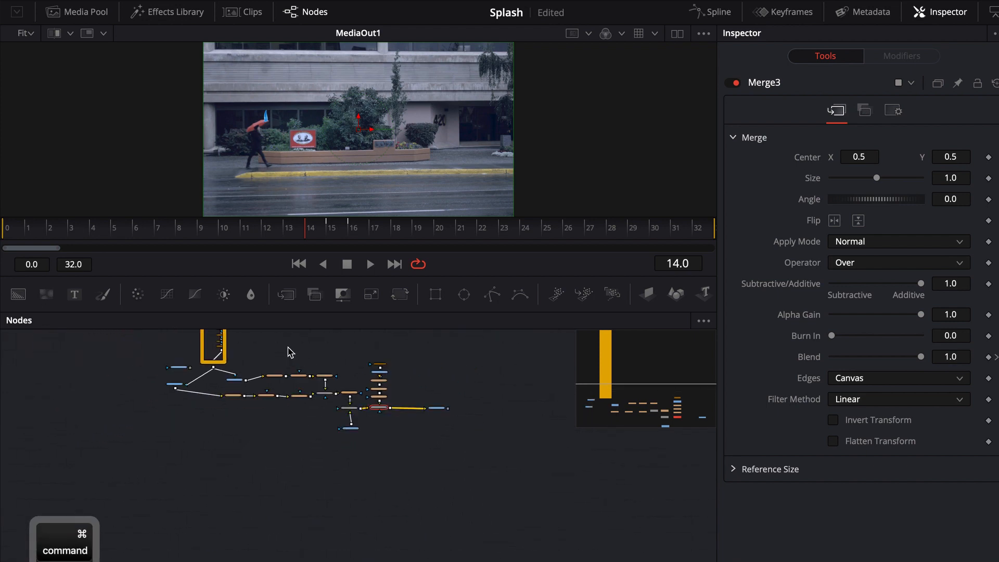
scroll(290, 352, "up", 6)
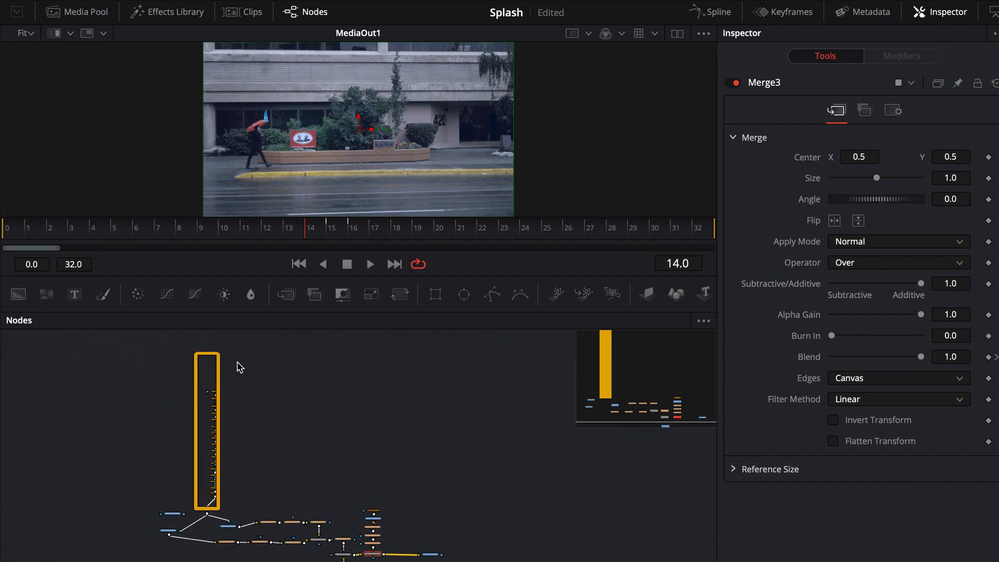
scroll(265, 468, "up", 5)
left_click_drag(265, 468, 327, 365)
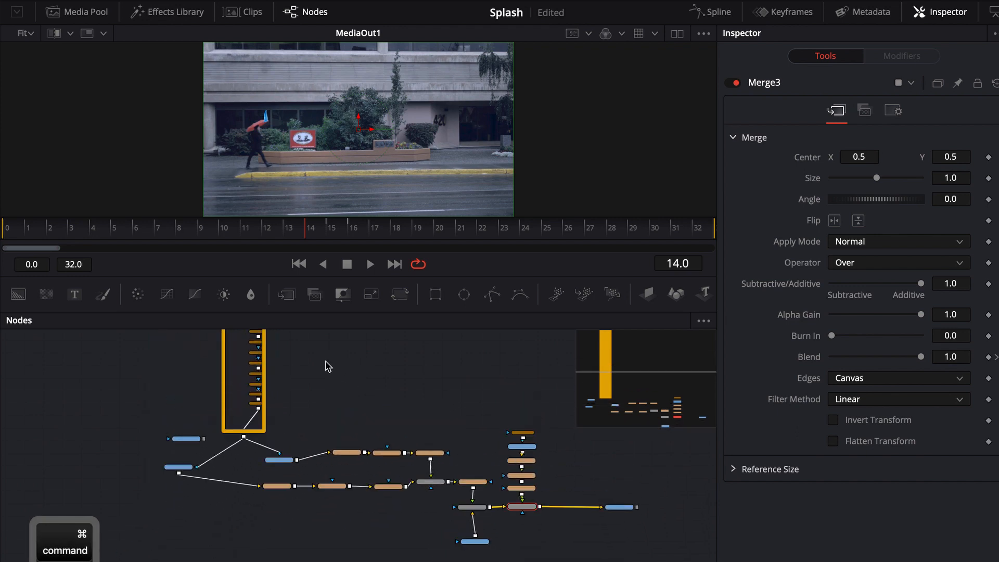
scroll(336, 390, "up", 2)
scroll(229, 364, "up", 4)
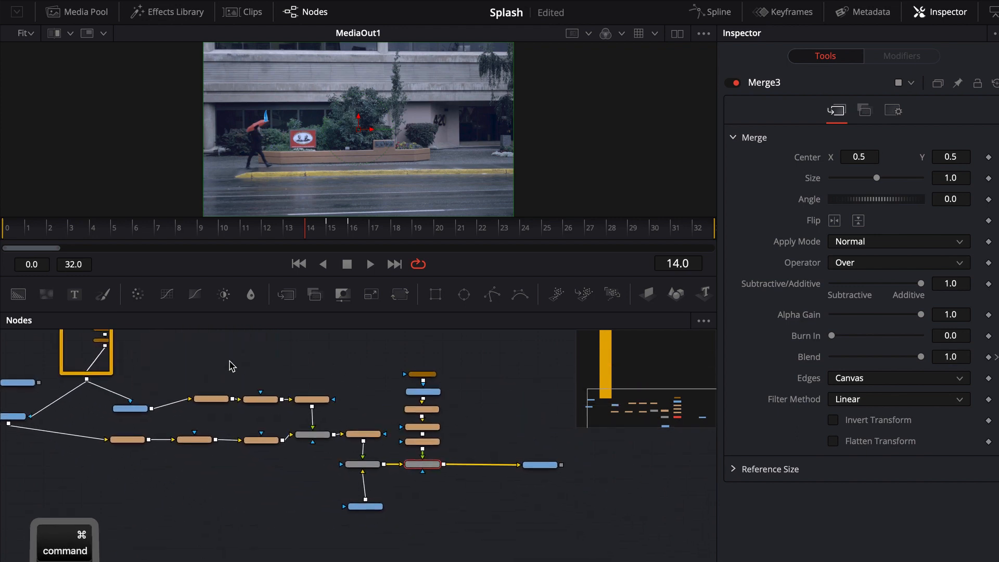
scroll(227, 386, "up", 2)
Step: Examine the branch running from Polygon18 and MediaIn2 through Resize1_2, Transform1_2 and Transform5 into Merge3
left_click_drag(249, 387, 166, 356)
left_click_drag(358, 409, 188, 382)
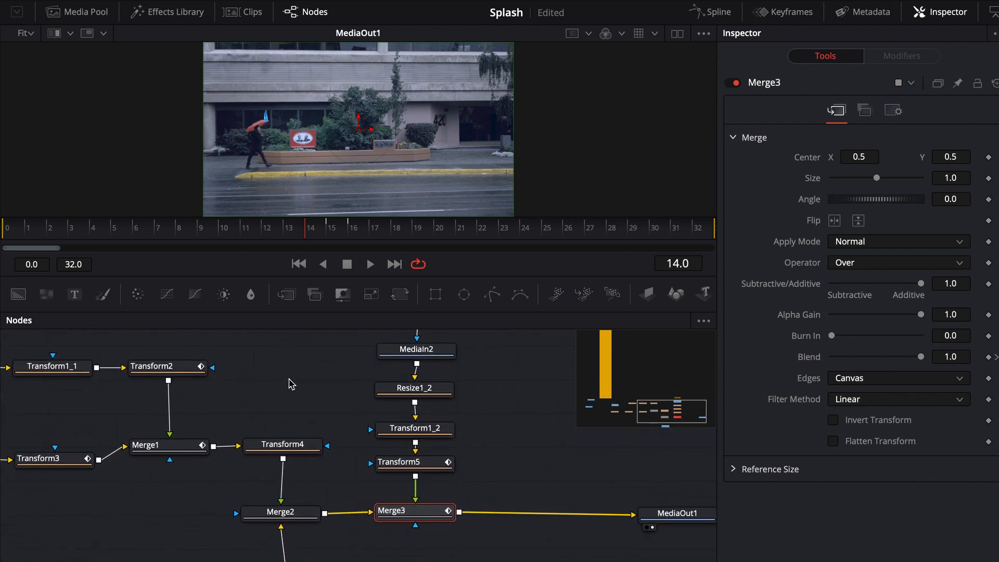
left_click_drag(297, 380, 217, 446)
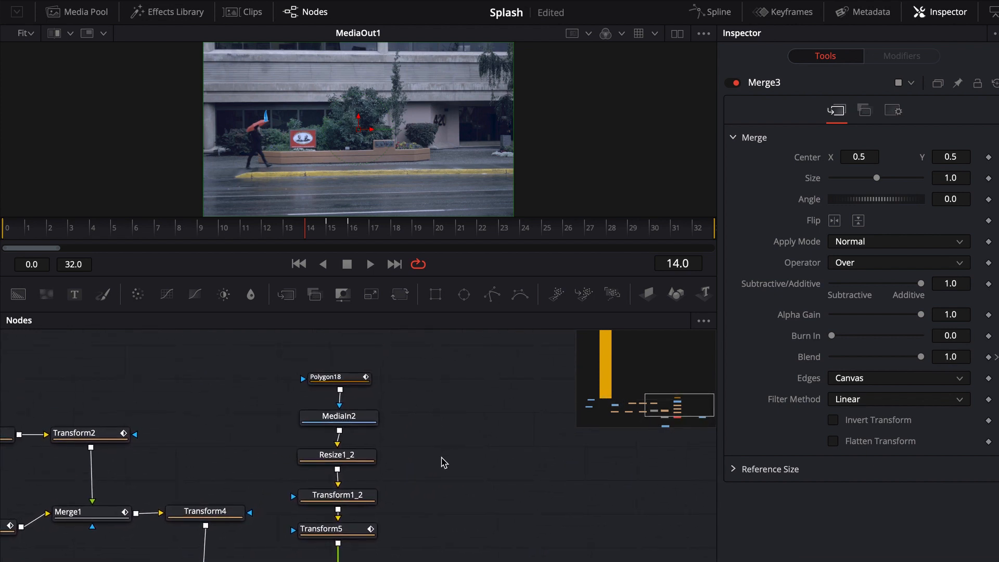
left_click_drag(441, 457, 426, 413)
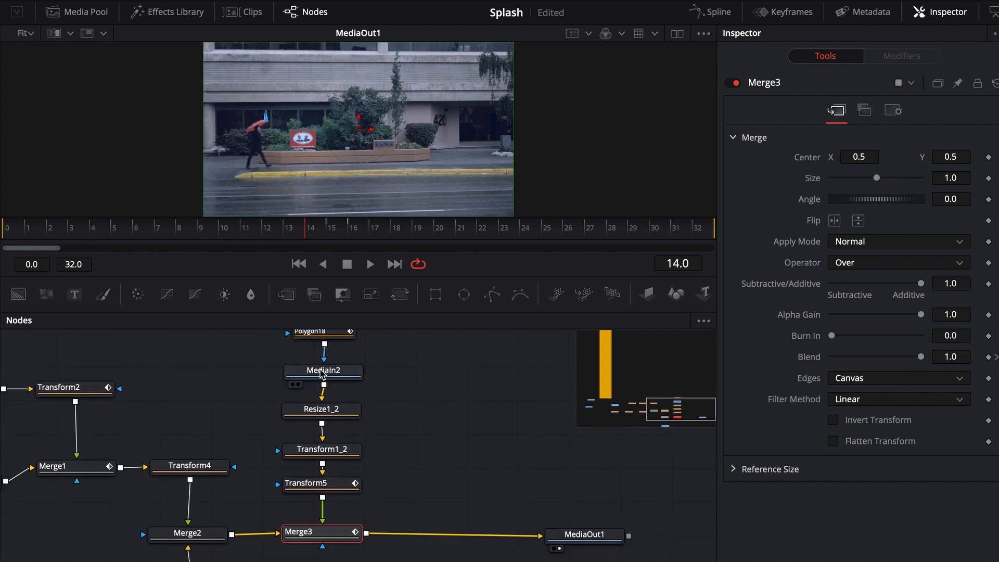
left_click_drag(426, 436, 460, 438)
scroll(478, 405, "down", 6)
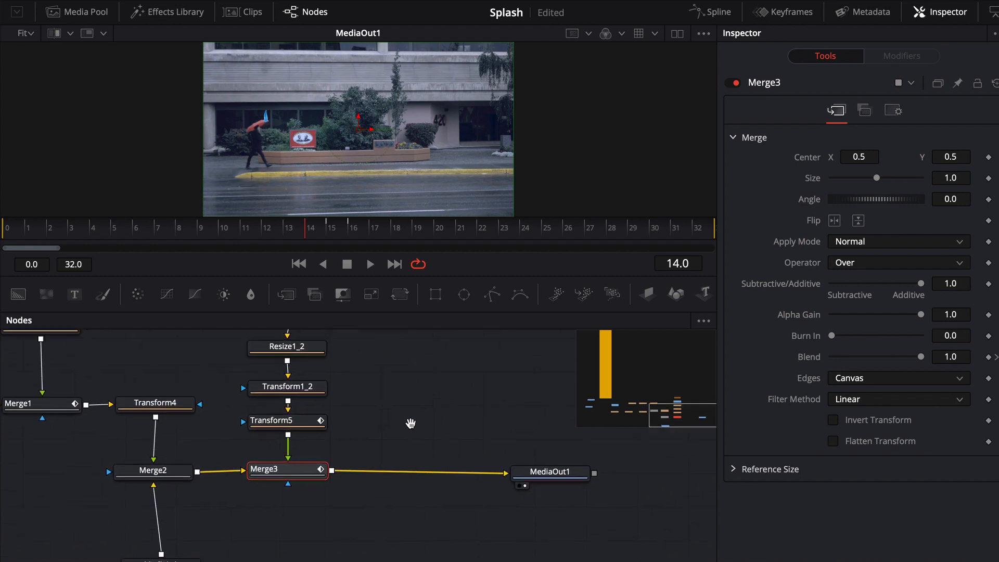
scroll(459, 419, "down", 2)
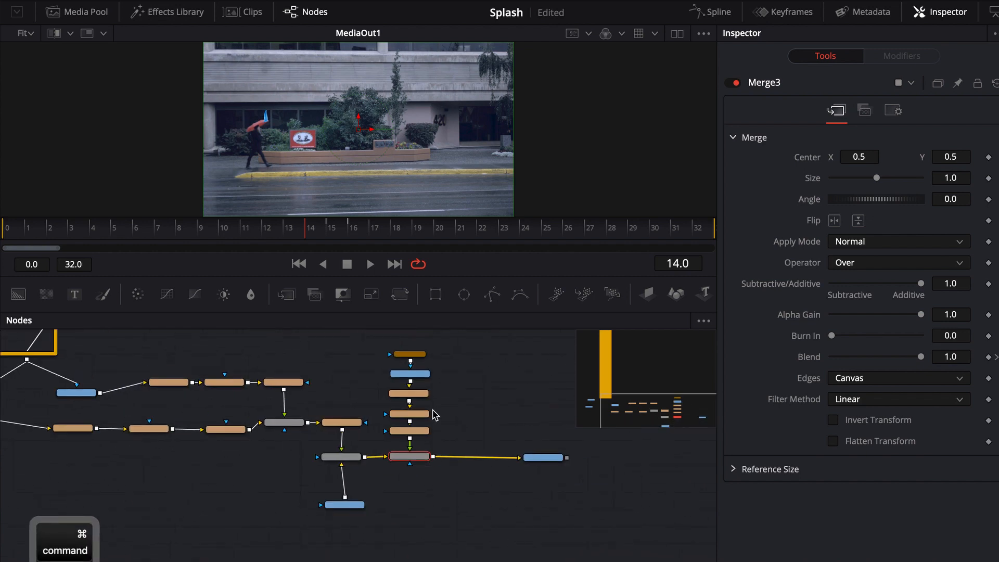
left_click_drag(362, 374, 434, 393)
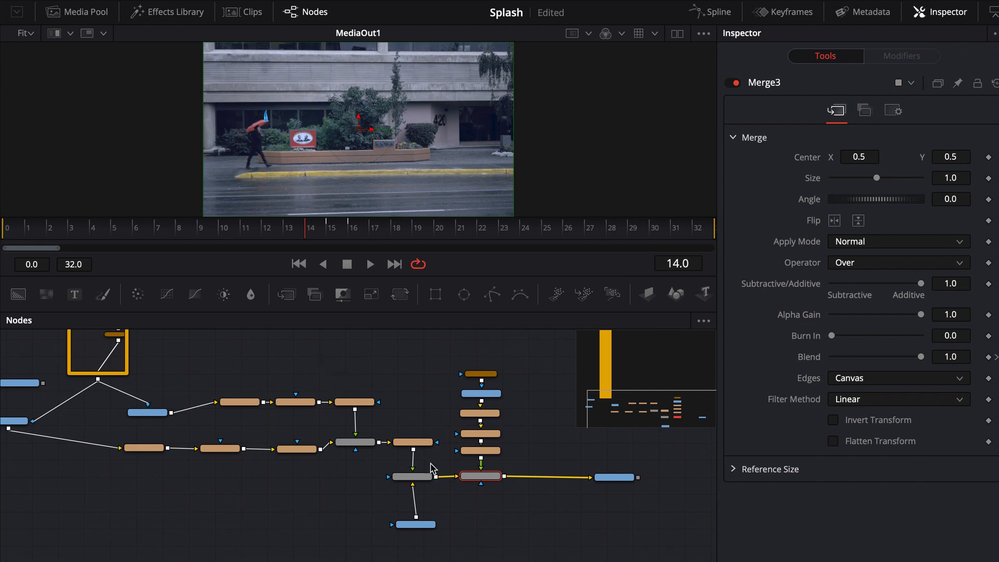
Step: Place Girl - 425.mp4 on video track V1 at 01:00:03:01 and cut it short at about 01:00:04:13
key("shift+4")
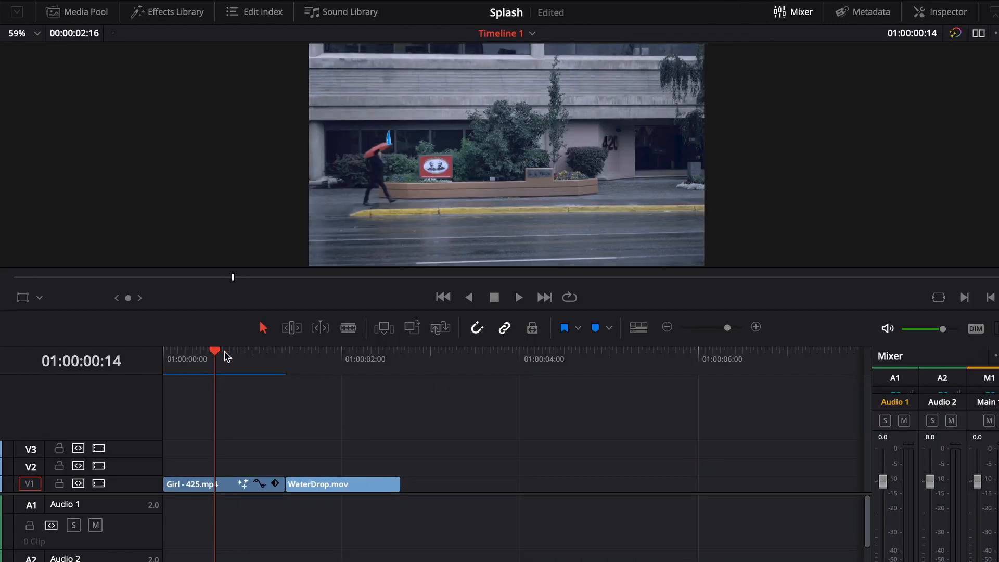
left_click_drag(216, 356, 435, 386)
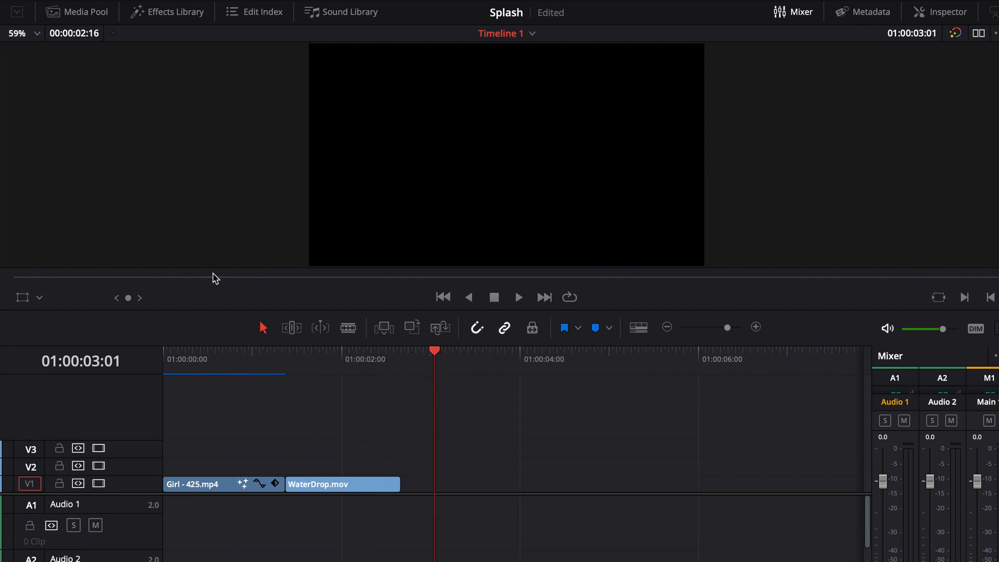
left_click(88, 11)
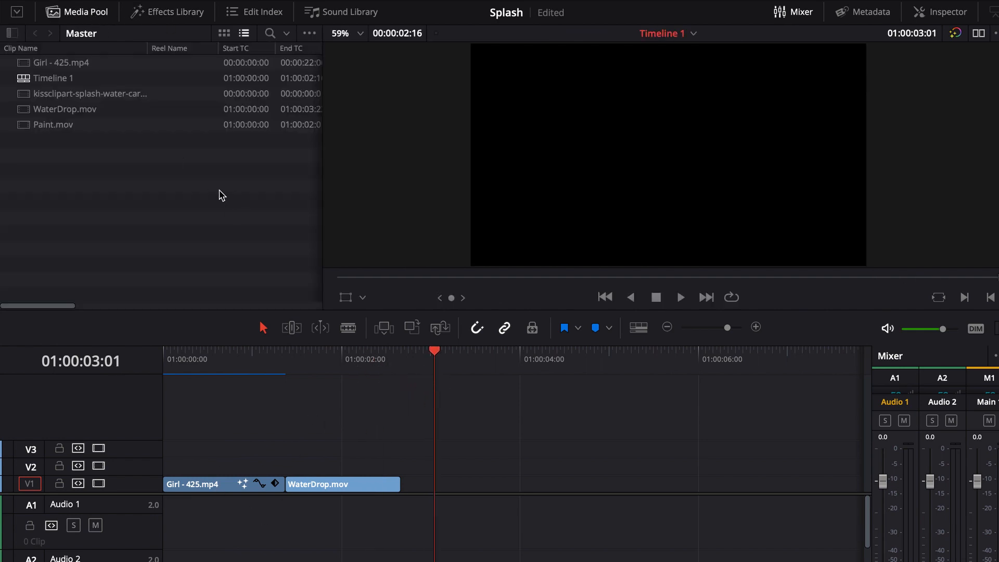
left_click(26, 66)
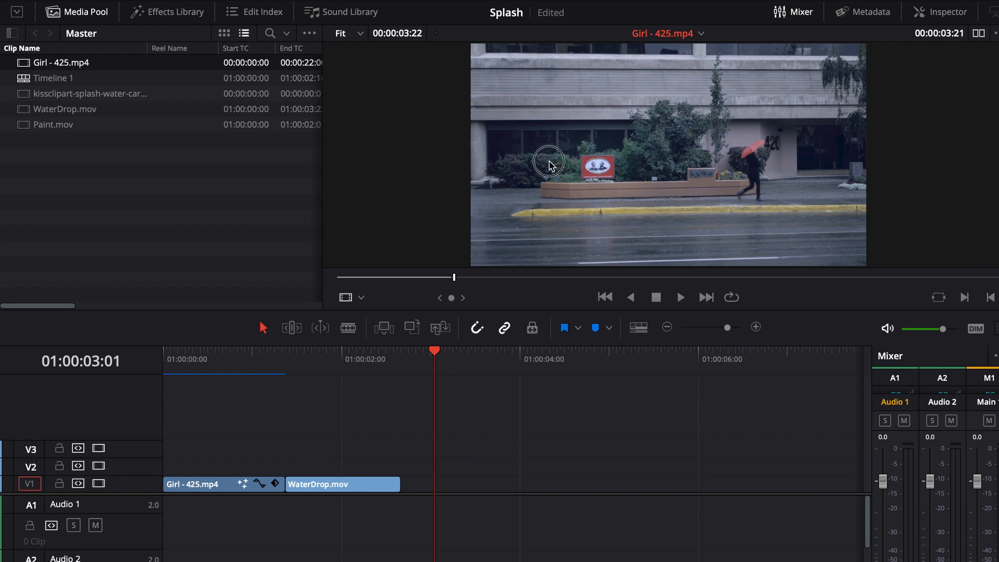
left_click_drag(547, 158, 453, 486)
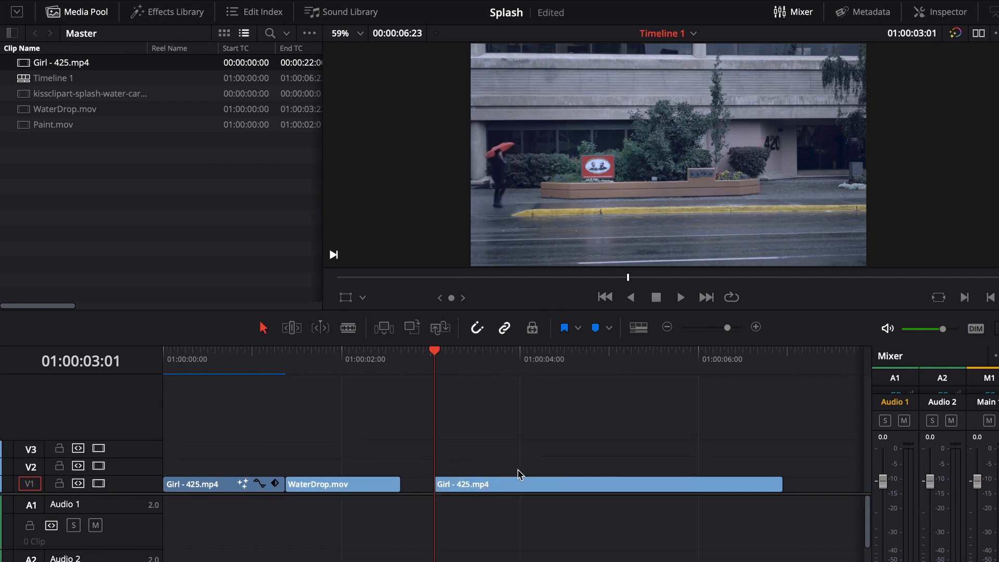
key("b")
left_click(567, 483)
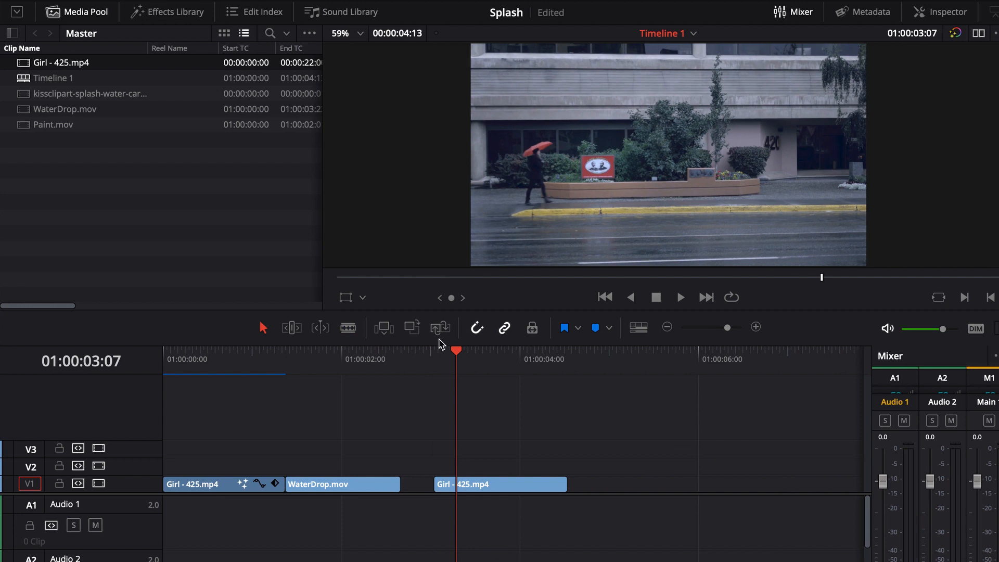
Step: Open the new Girl clip in Fusion and add the kissclipart splash image to its composition, displaying it in the viewer
key("shift+5")
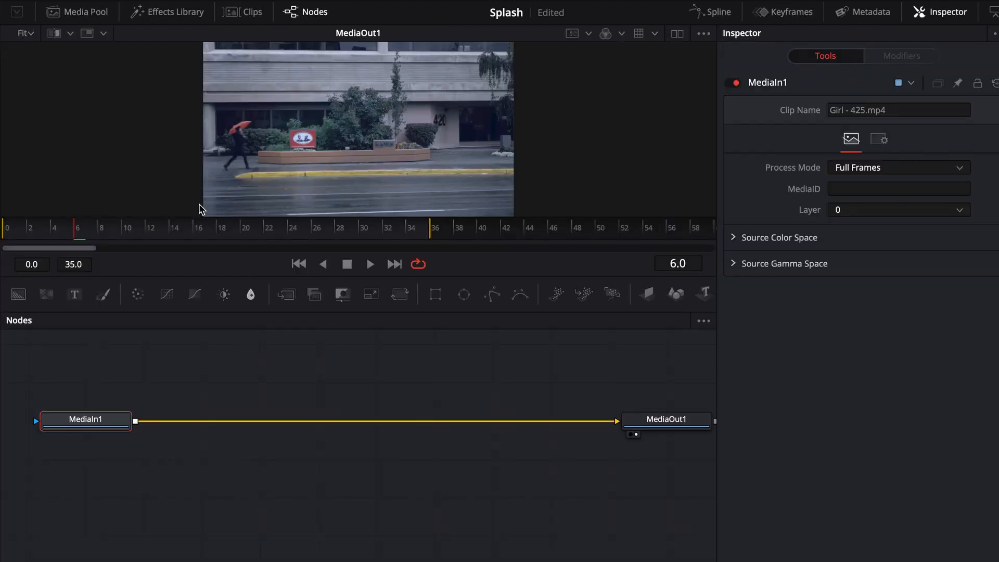
left_click(72, 13)
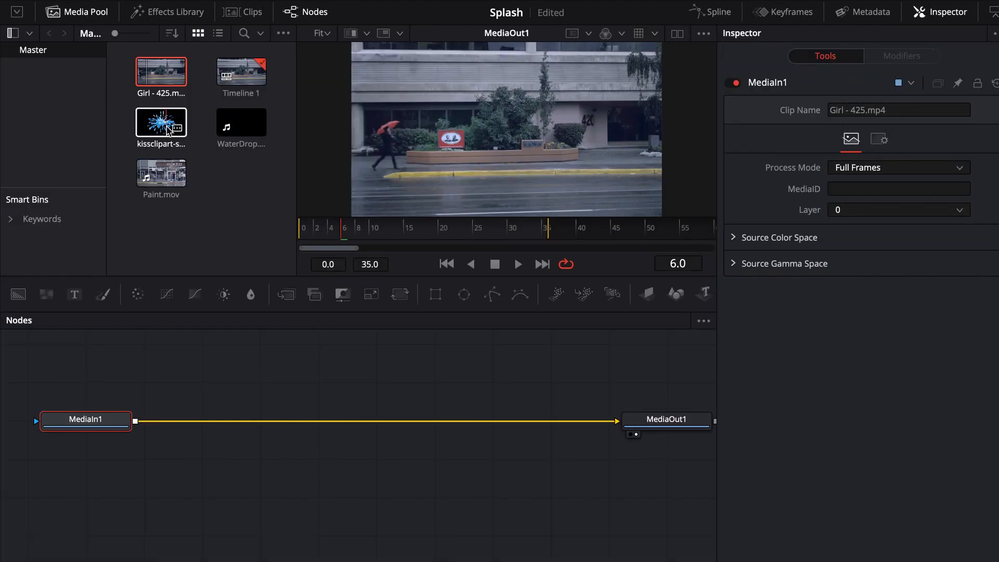
left_click_drag(169, 130, 392, 163)
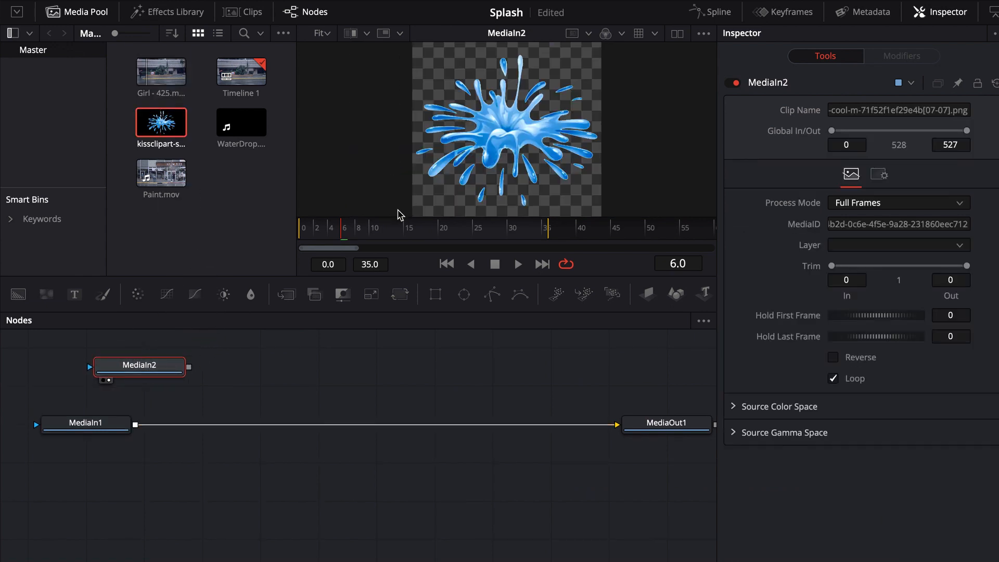
left_click(78, 11)
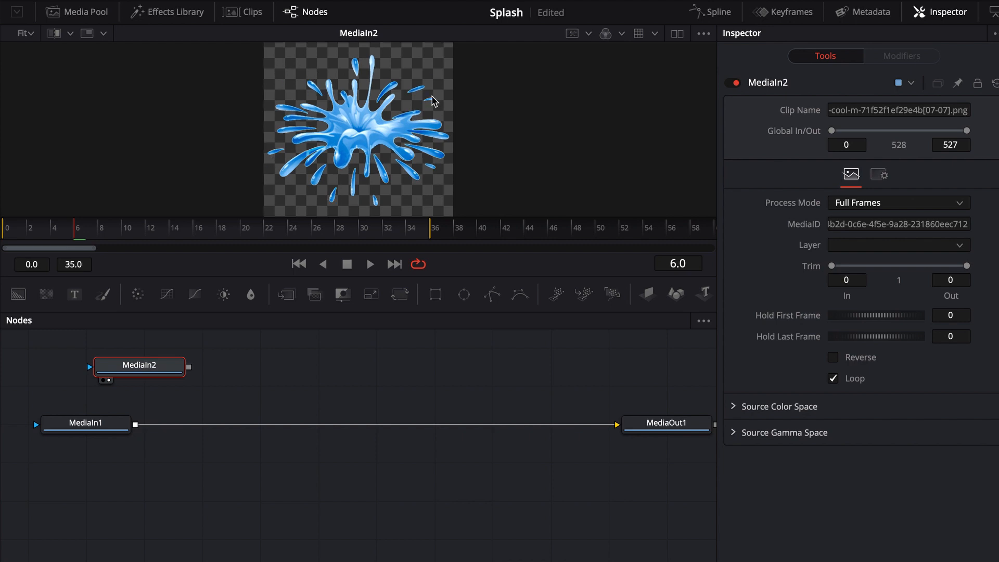
Step: Compare the frame sizes of MediaIn2 and MediaIn1 in the viewer, repositioning both nodes near each other
left_click_drag(436, 101, 425, 122)
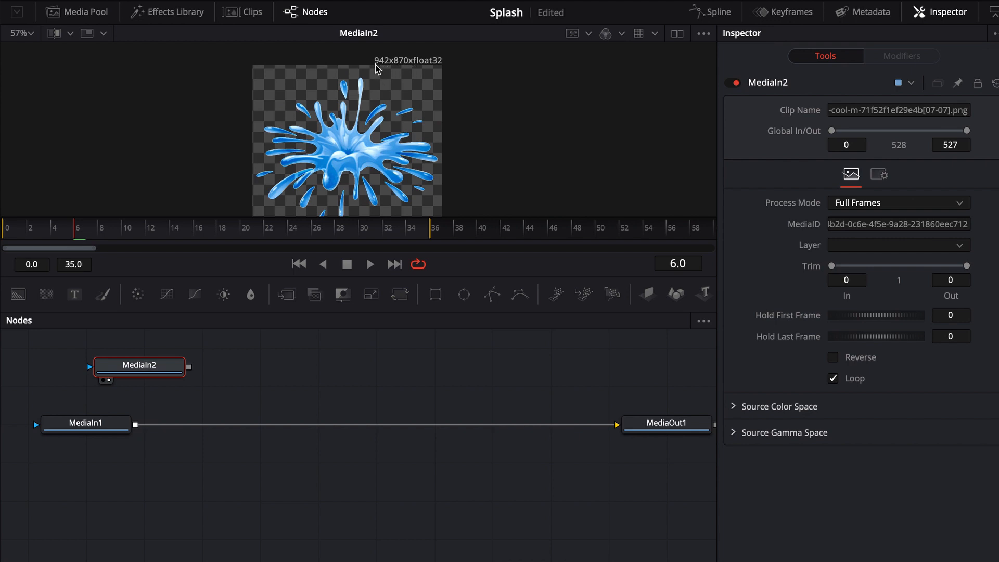
left_click_drag(427, 135, 434, 117)
scroll(417, 124, "down", 3)
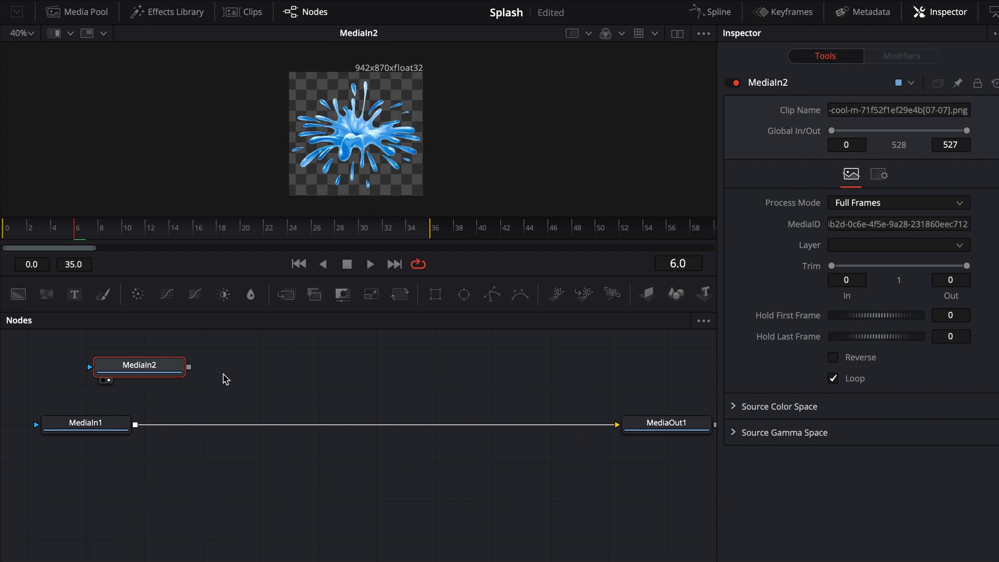
left_click_drag(317, 375, 295, 384)
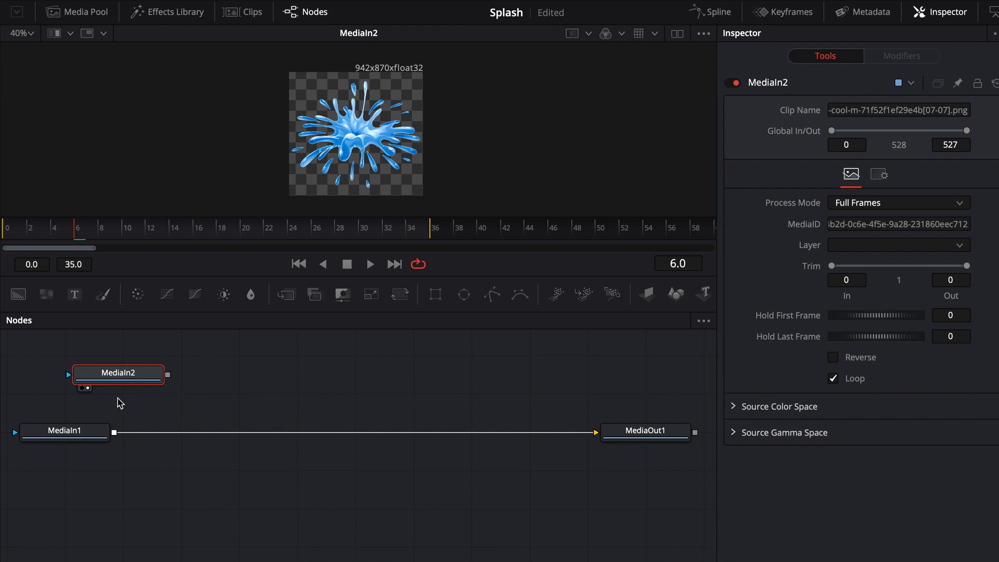
left_click_drag(78, 431, 430, 119)
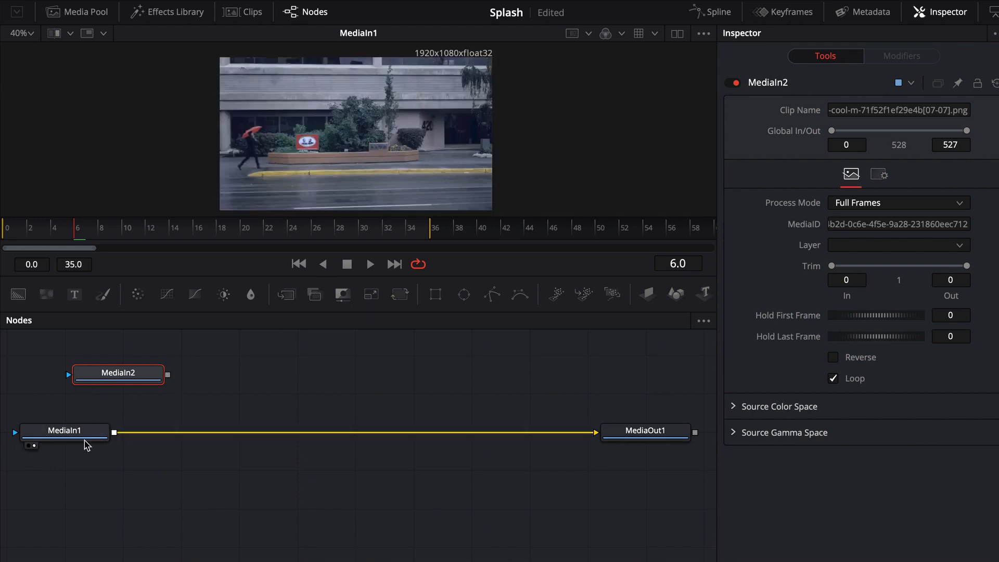
left_click_drag(85, 443, 114, 454)
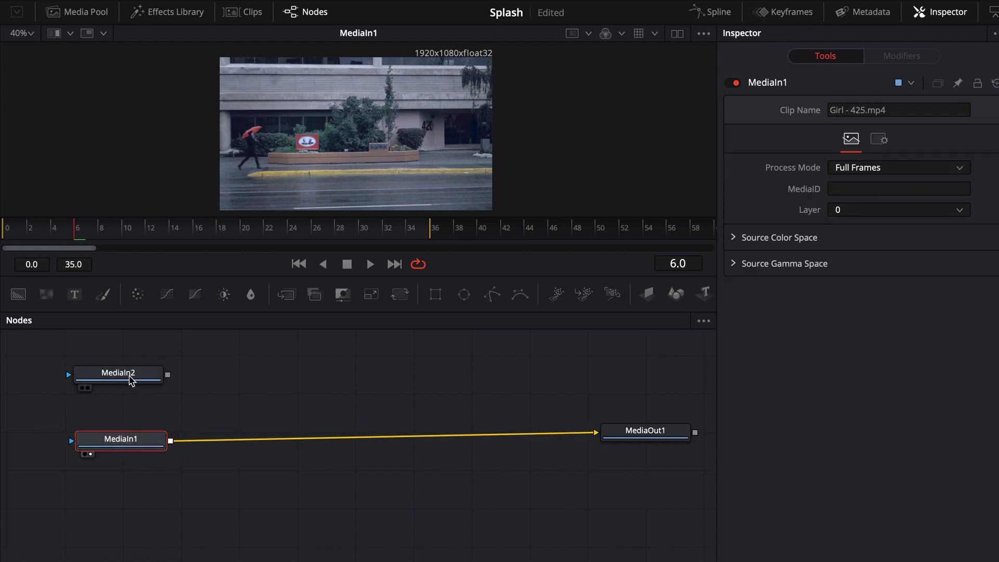
left_click_drag(133, 383, 324, 184)
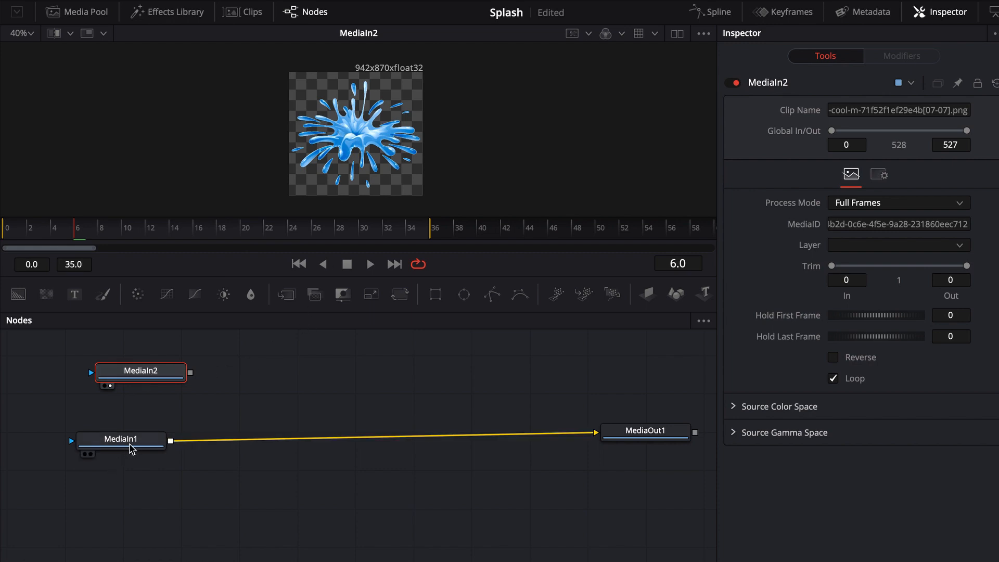
left_click_drag(124, 443, 121, 435)
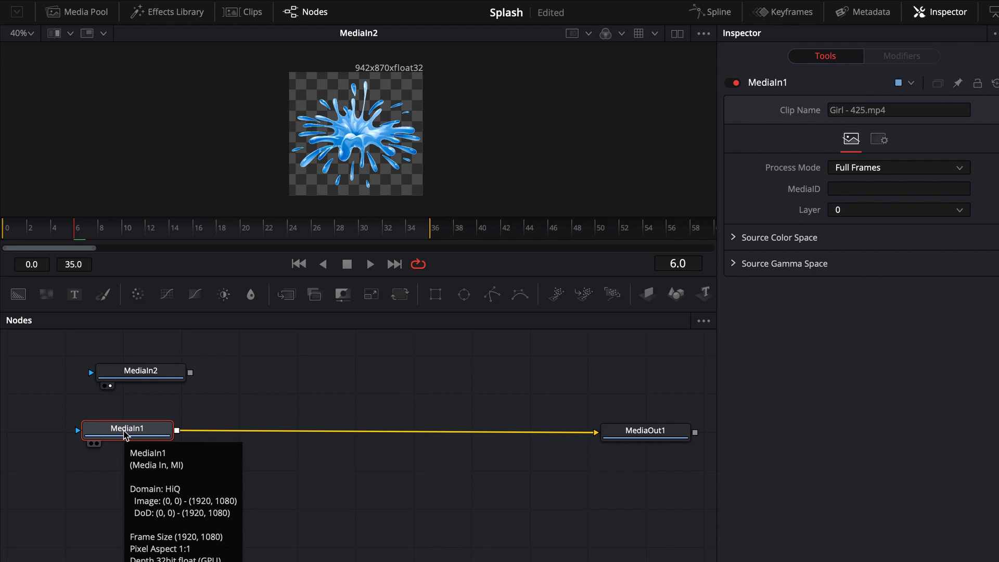
Step: Add a Resize node after MediaIn2
left_click(154, 375)
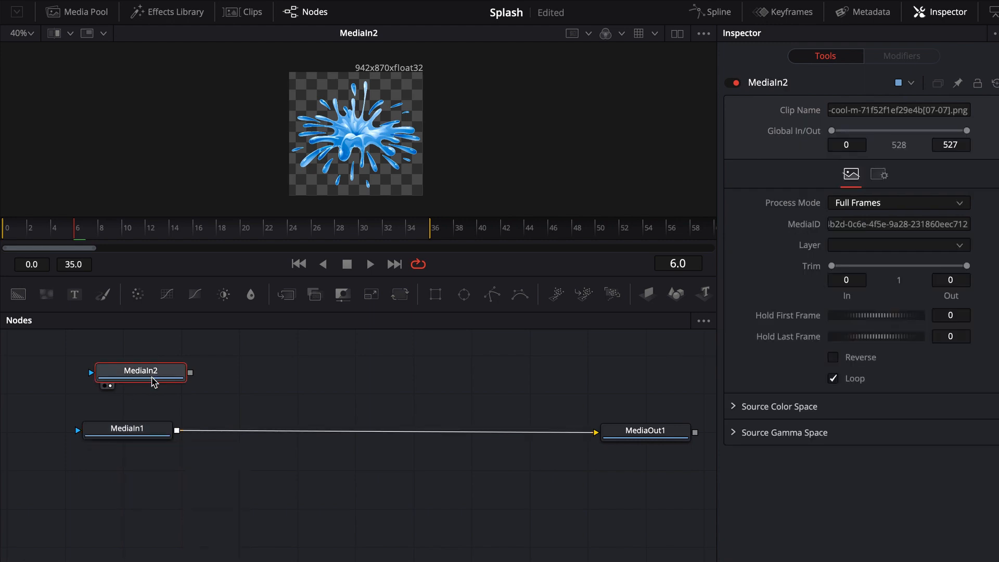
key("shift+space")
type("res")
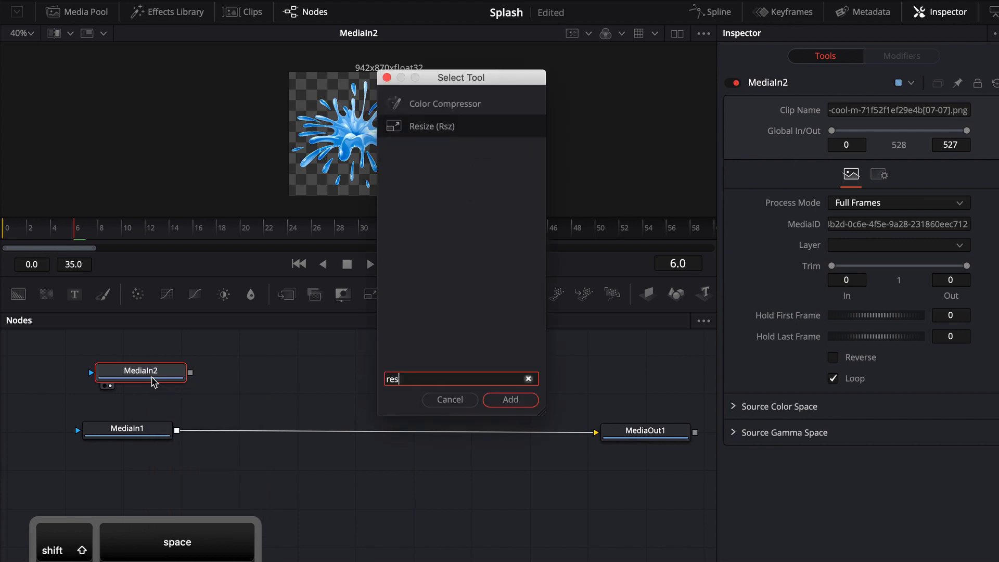
left_click(492, 404)
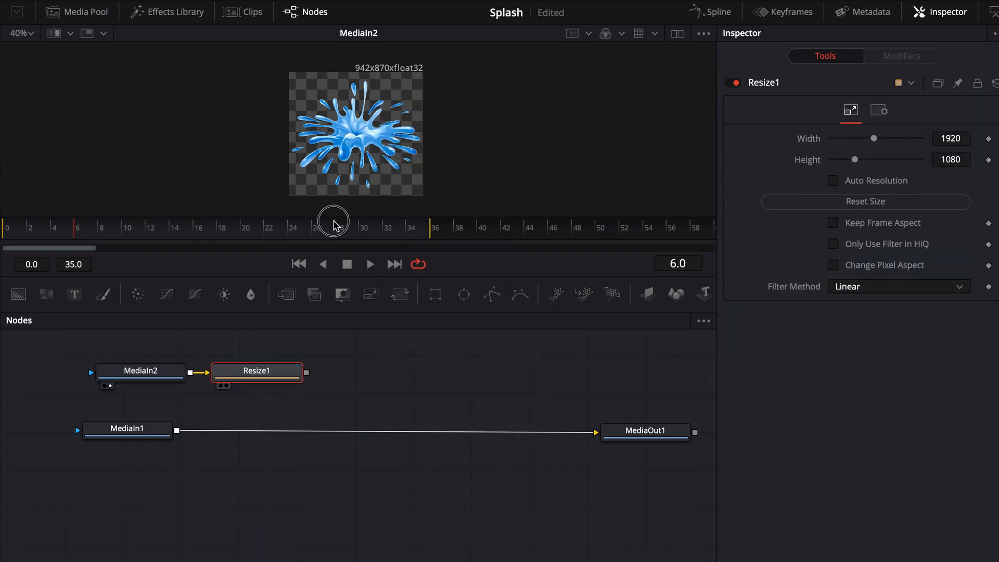
Step: Display Resize1 in the viewer and reposition it together with MediaIn2 away from MediaIn1
key("1")
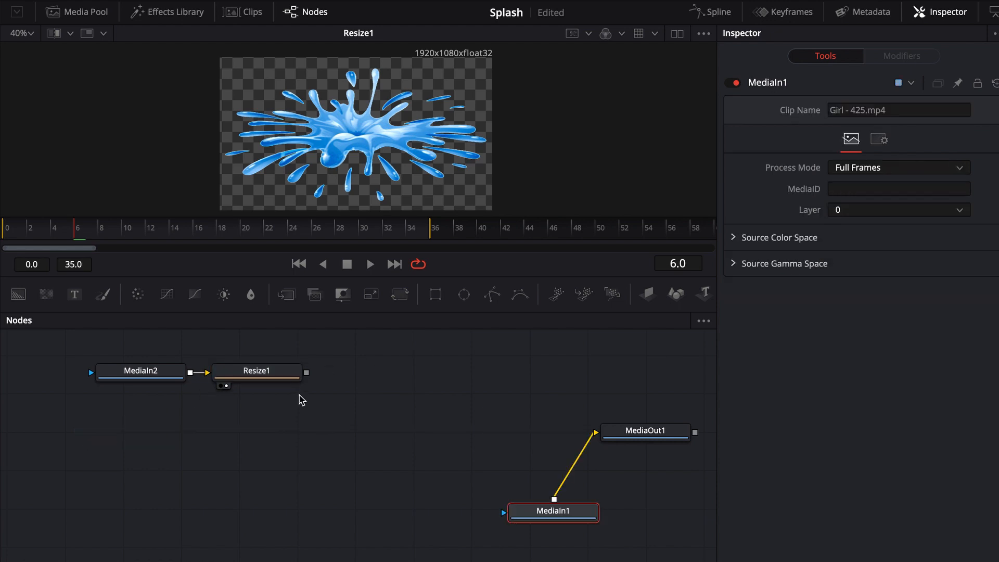
left_click_drag(291, 401, 306, 434)
left_click_drag(162, 382, 353, 462)
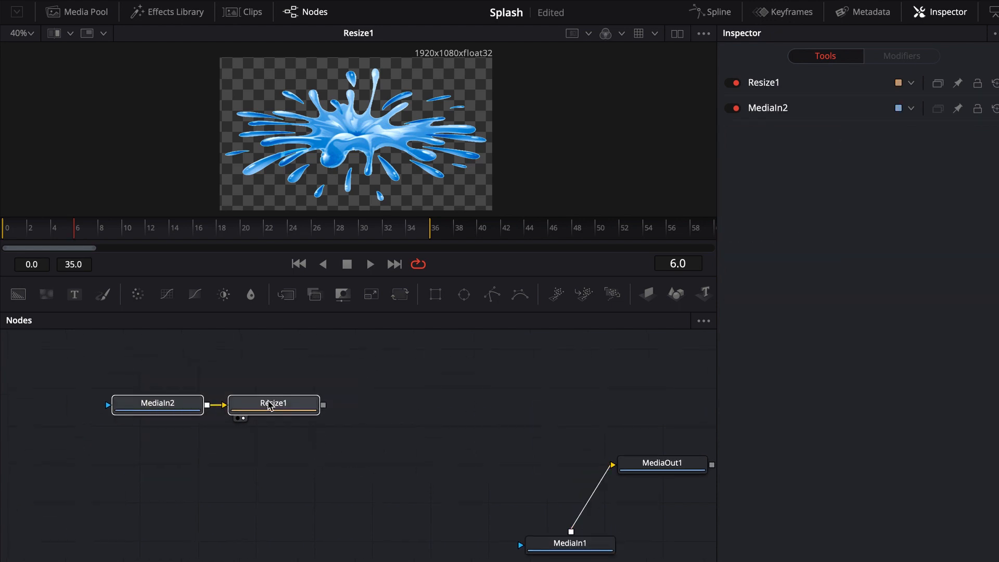
left_click_drag(263, 403, 243, 412)
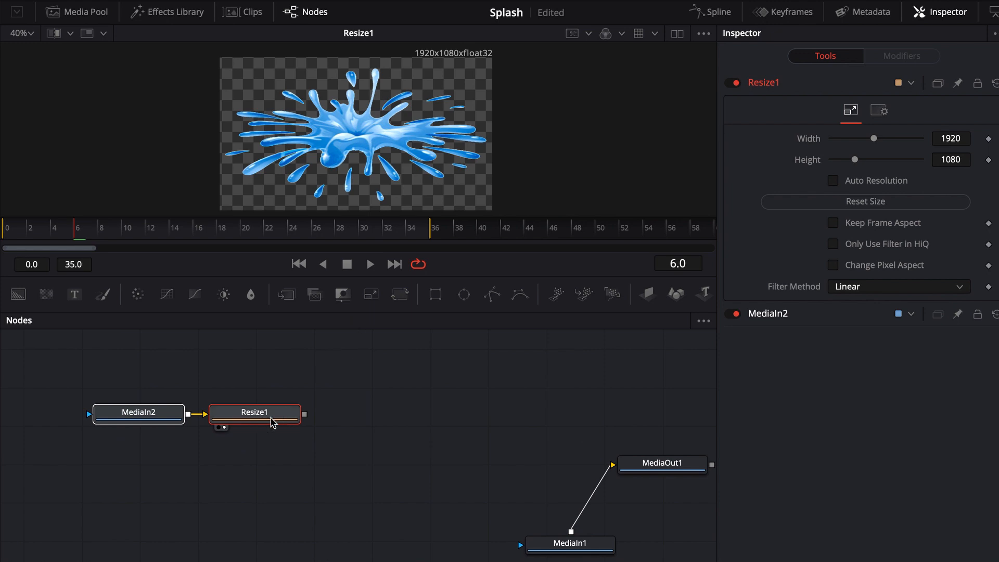
Step: Add a Transform node after Resize1, set X Size to 0.58 and Y Size to 0.92, and display it in the viewer
key("shift+space")
type("transform")
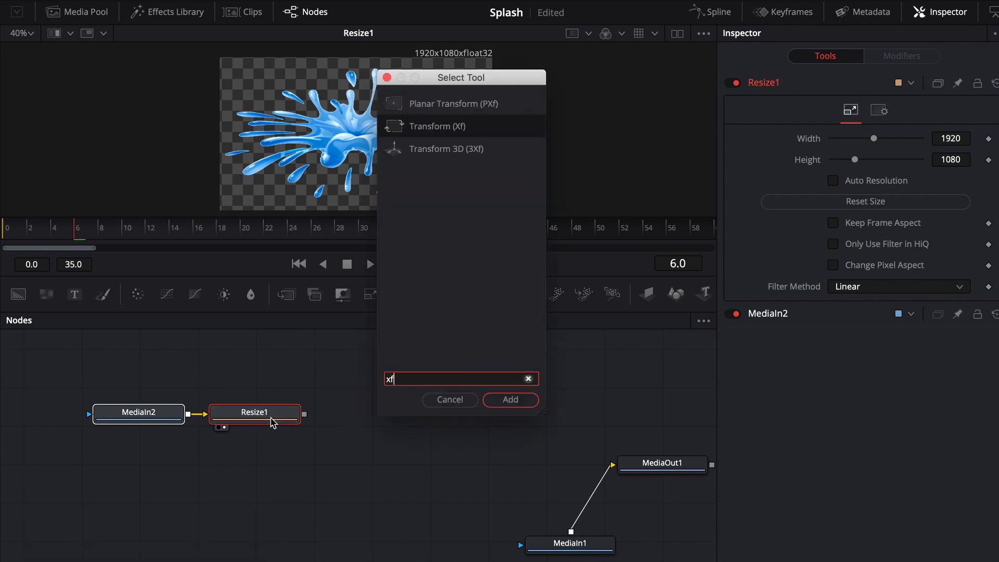
key("Return")
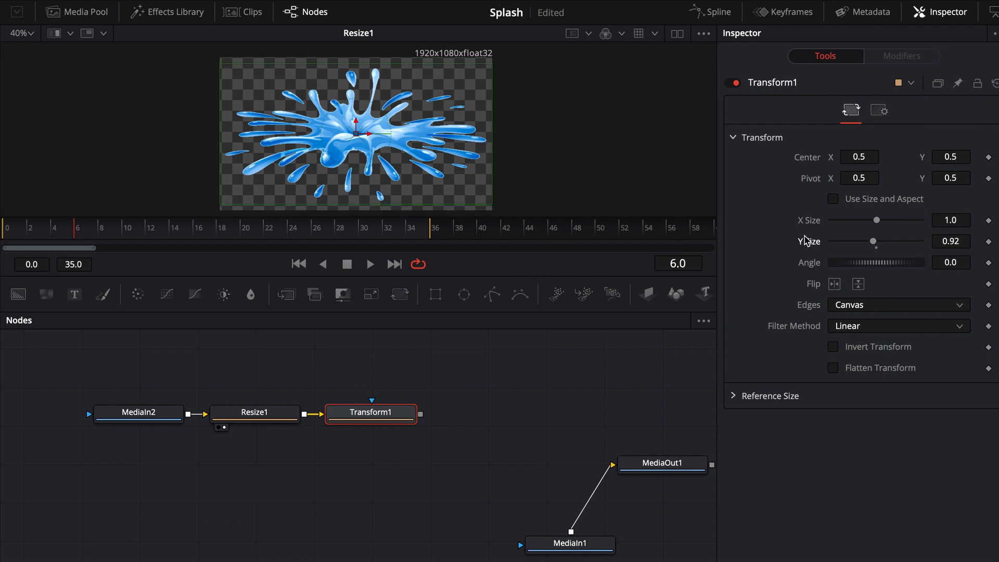
left_click_drag(877, 220, 857, 220)
key("1")
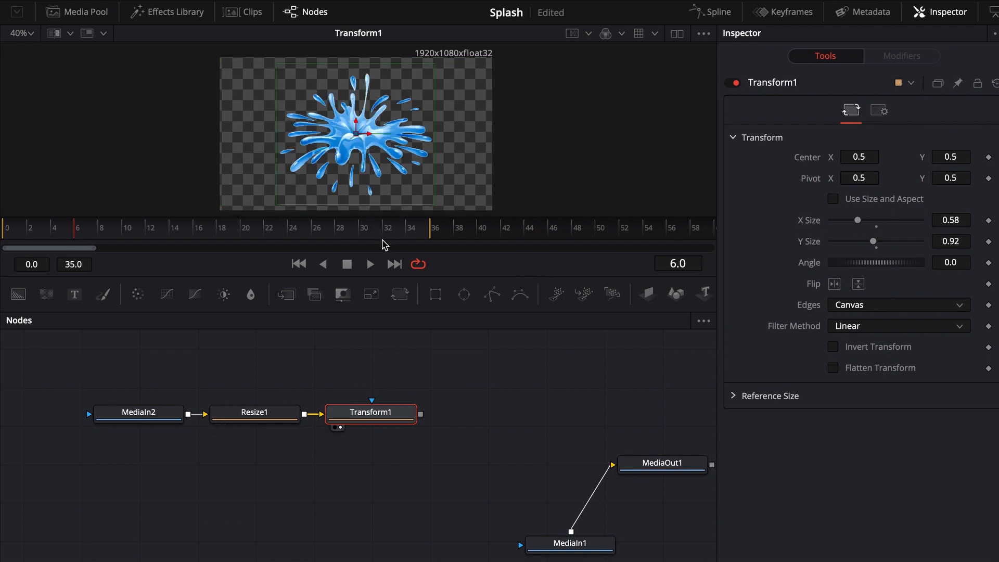
Step: Add a Merge node with MediaIn2 as background and Transform1 as foreground, and display the merged result in the viewer
left_click_drag(258, 412, 245, 473)
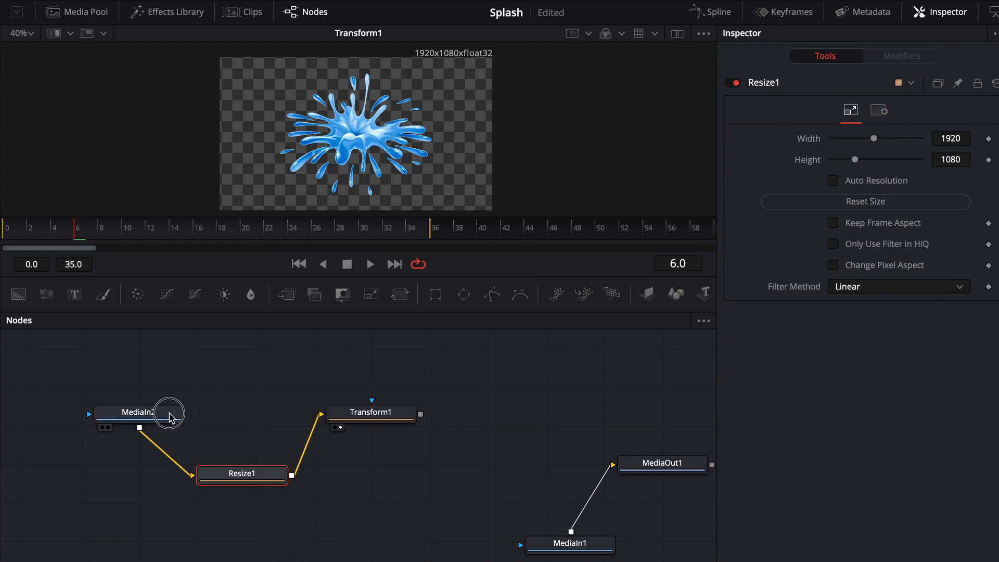
left_click_drag(160, 413, 239, 378)
left_click(386, 363)
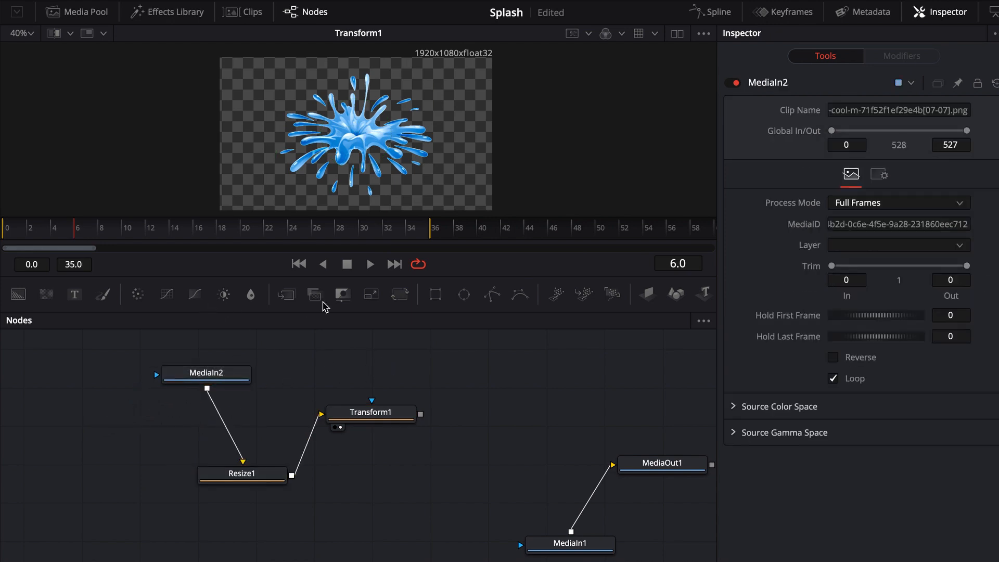
left_click(284, 296)
left_click_drag(384, 372, 364, 373)
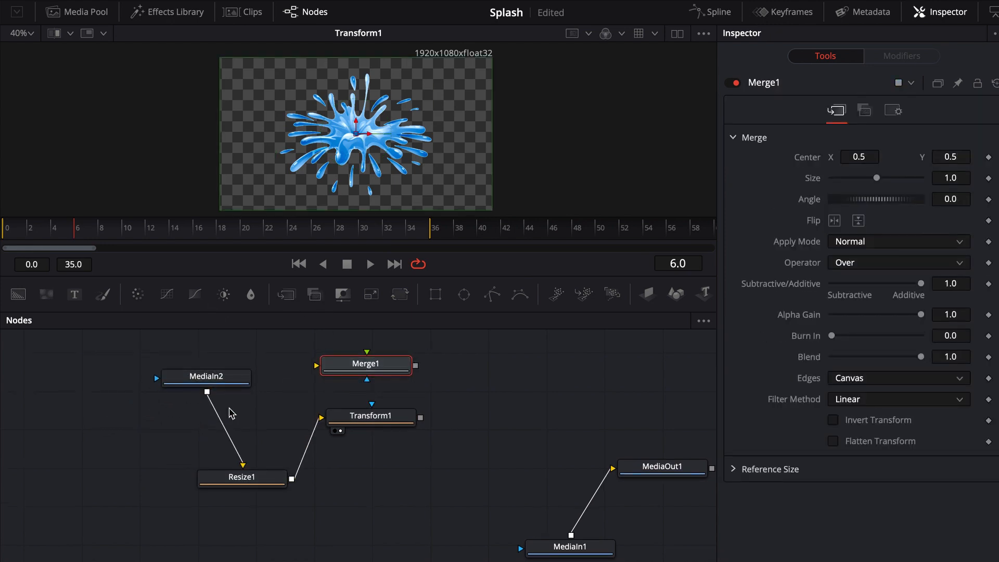
left_click_drag(207, 391, 316, 365)
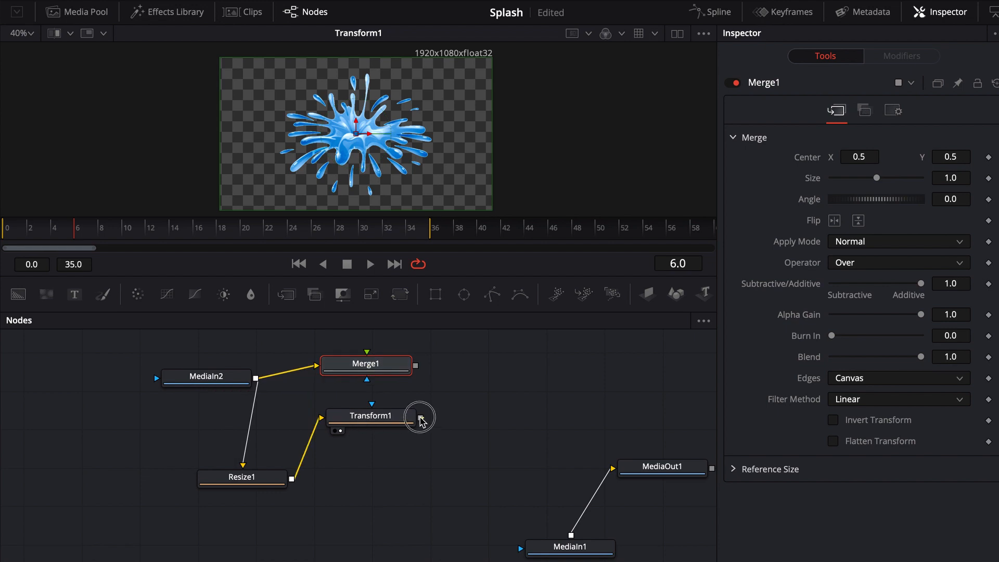
left_click_drag(419, 417, 372, 370)
key("2")
Step: Scale Transform1 to match the original splash beneath it, with X Size about 0.494 and Y Size about 0.813, and check the overlap up close
left_click(390, 419)
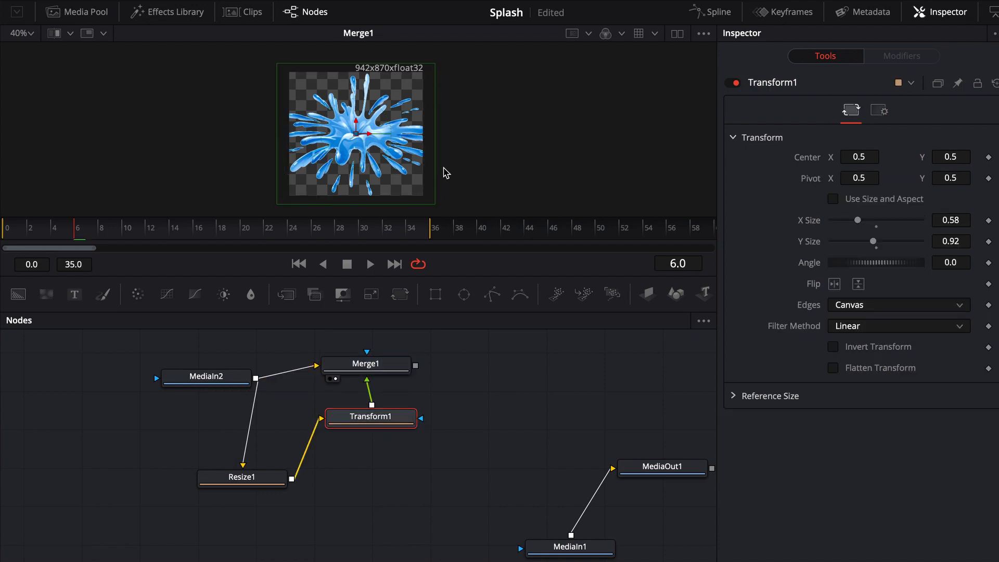
left_click_drag(436, 174, 424, 174)
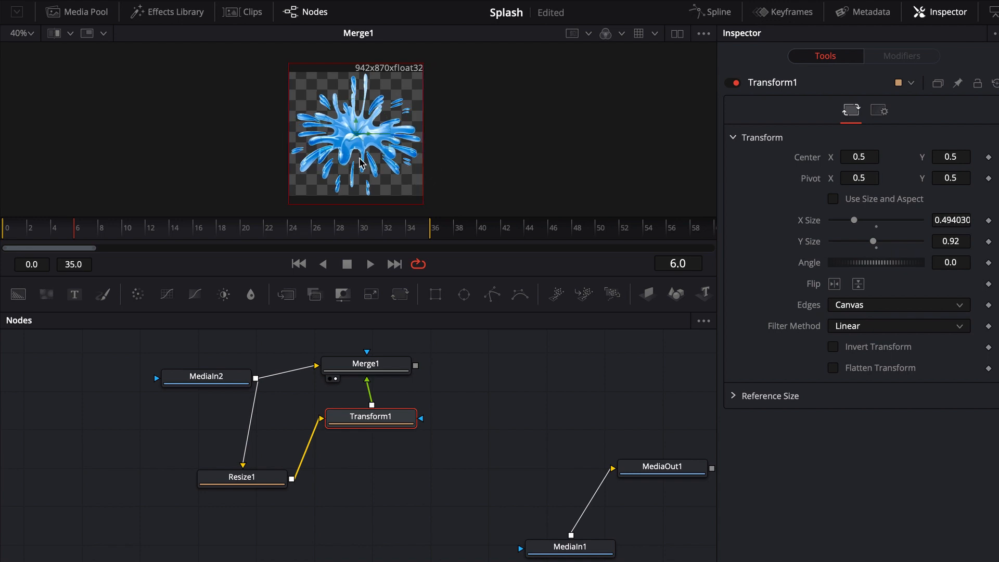
left_click_drag(339, 68, 358, 72)
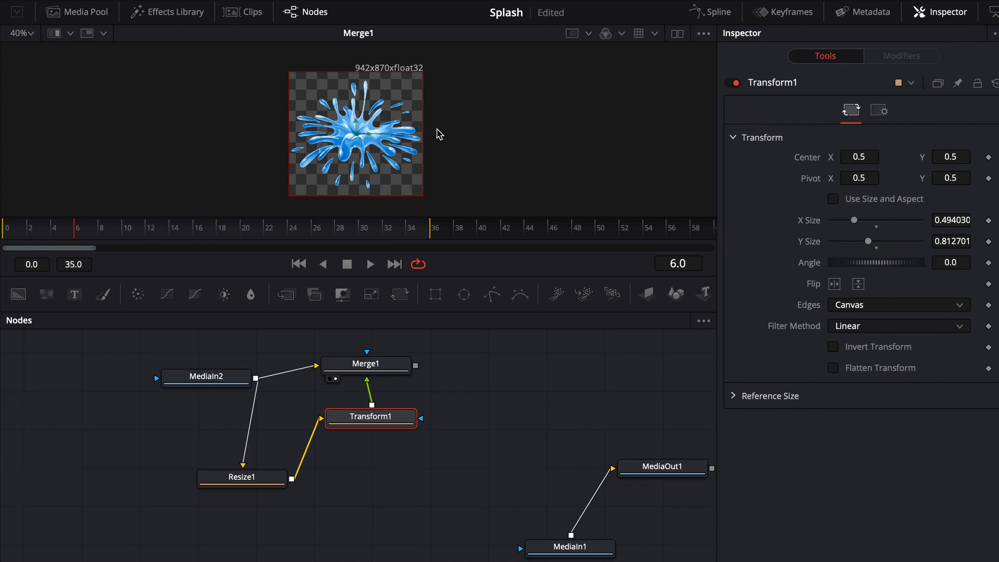
scroll(420, 147, "up", 6)
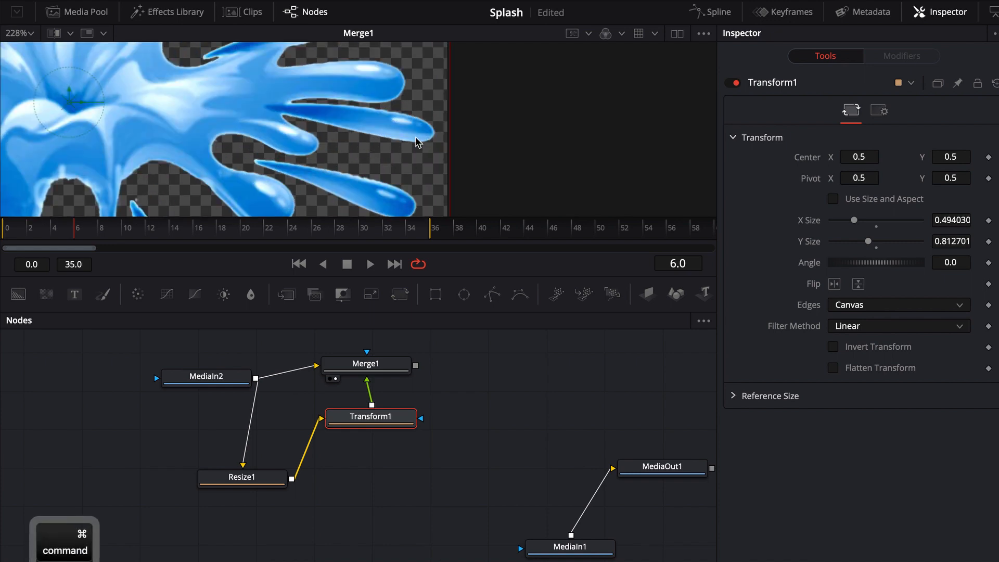
scroll(416, 143, "down", 3)
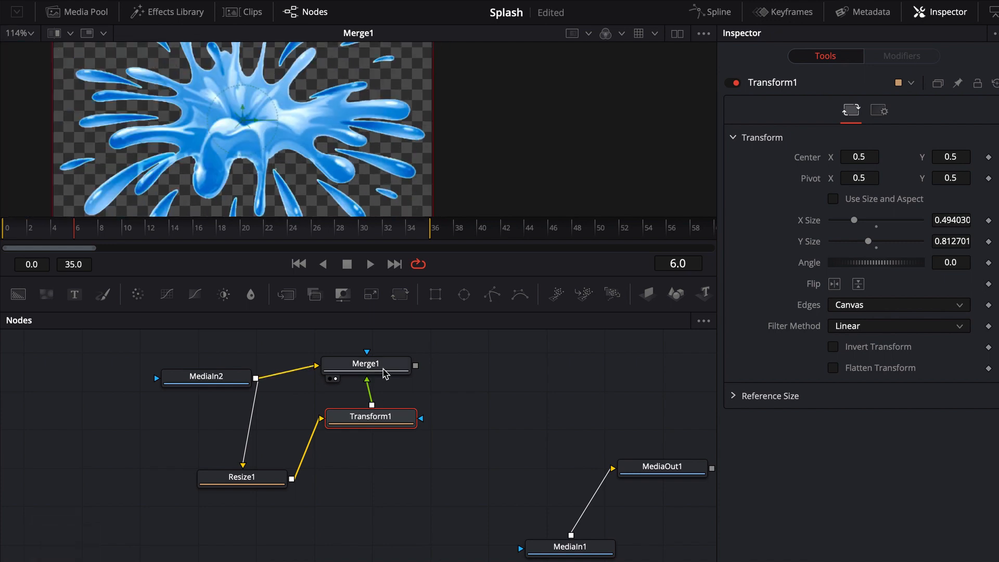
left_click_drag(431, 144, 416, 146)
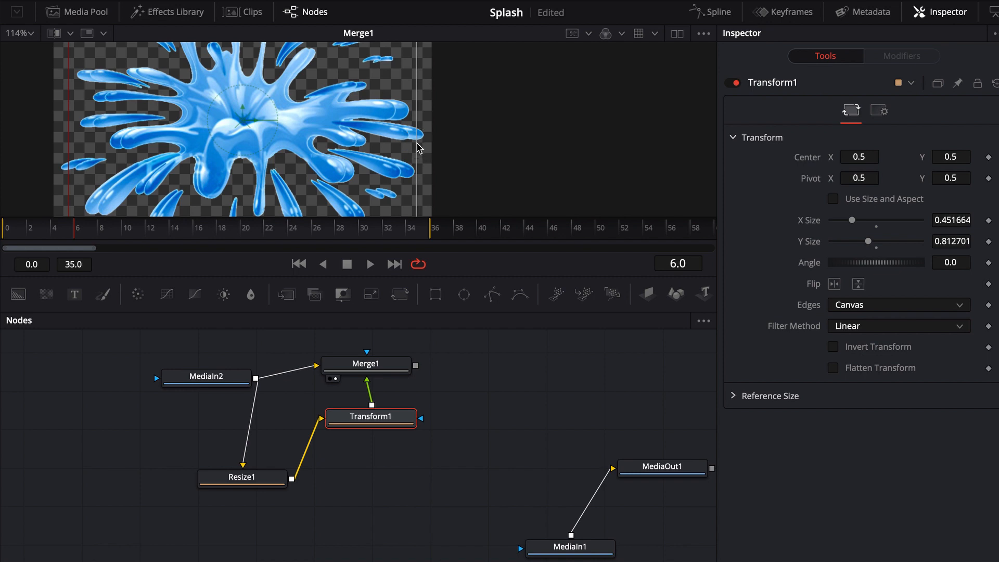
key("super+z")
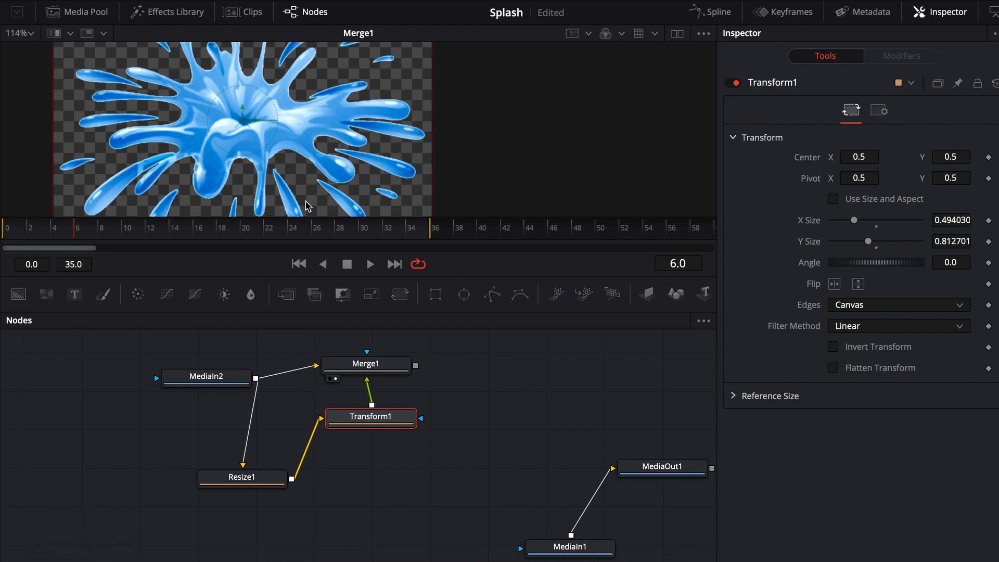
scroll(317, 123, "down", 4)
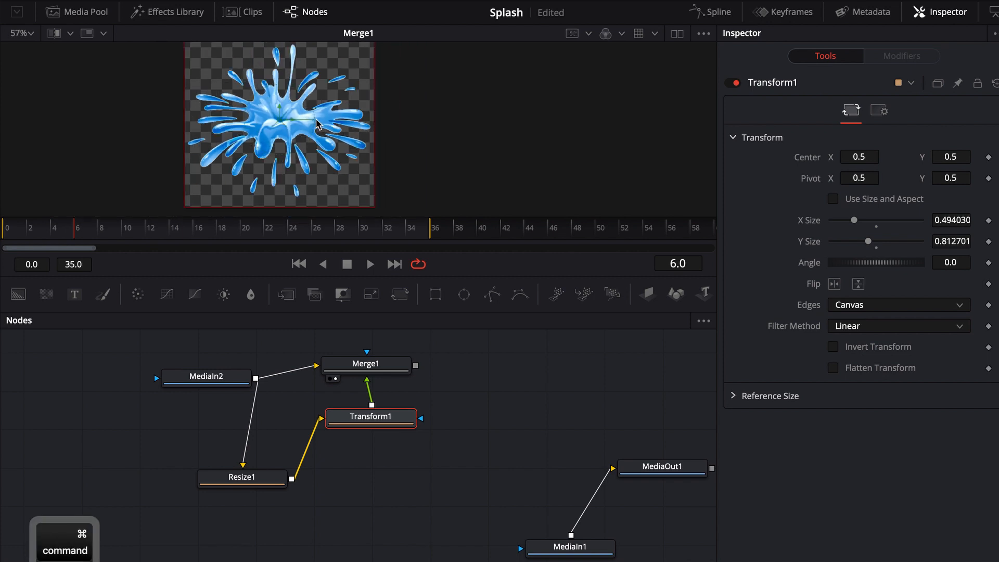
scroll(318, 124, "up", 5)
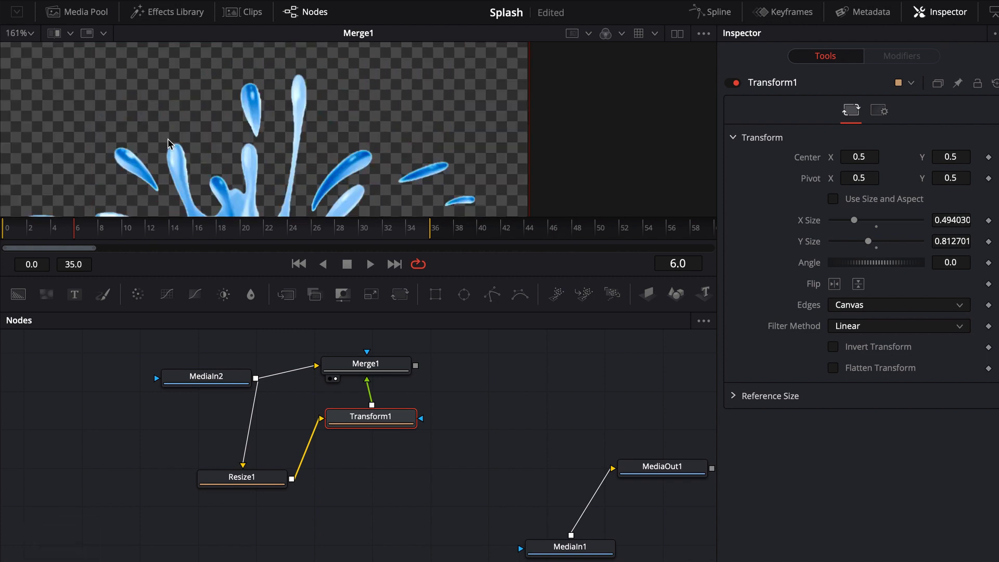
scroll(325, 177, "down", 5)
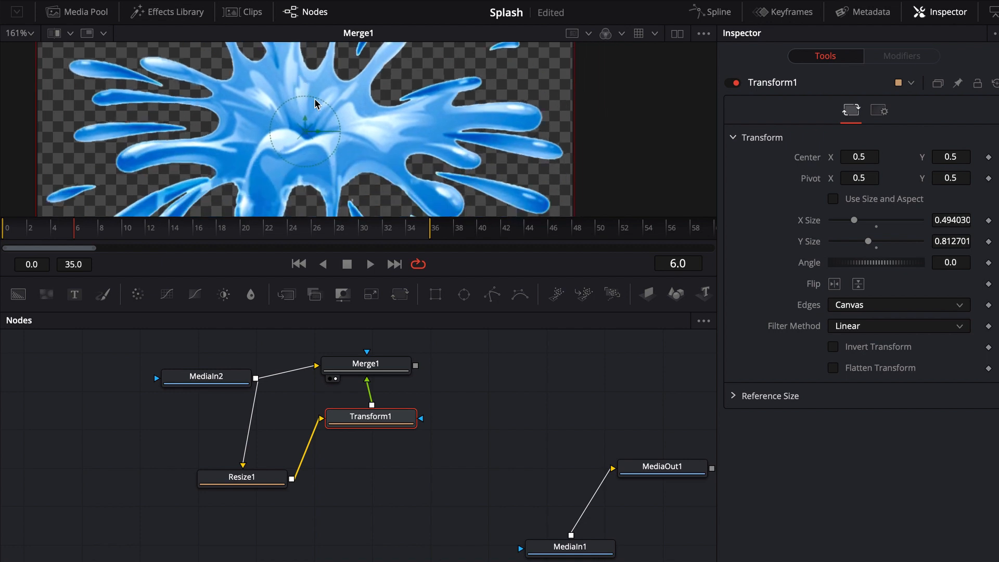
scroll(314, 153, "down", 5)
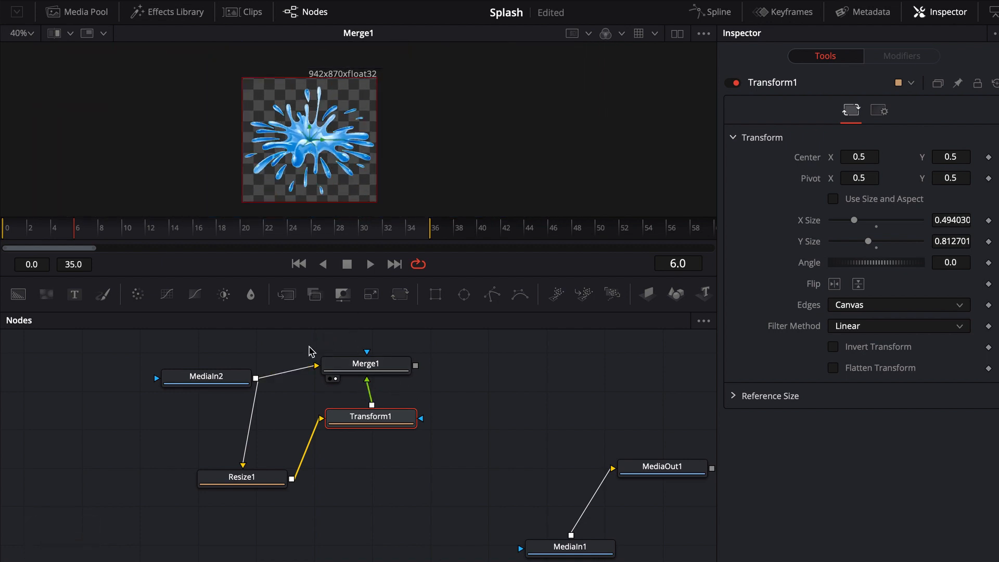
Step: Delete the Merge1 node, display Transform1 in the viewer, and line up MediaIn2 and Resize1 in a row before it
left_click_drag(309, 345, 457, 389)
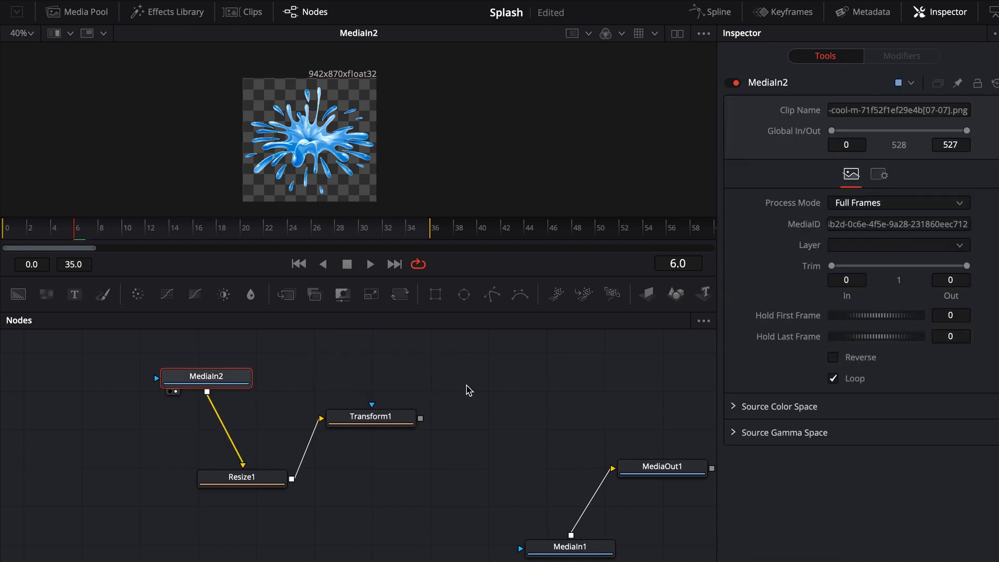
left_click(406, 417)
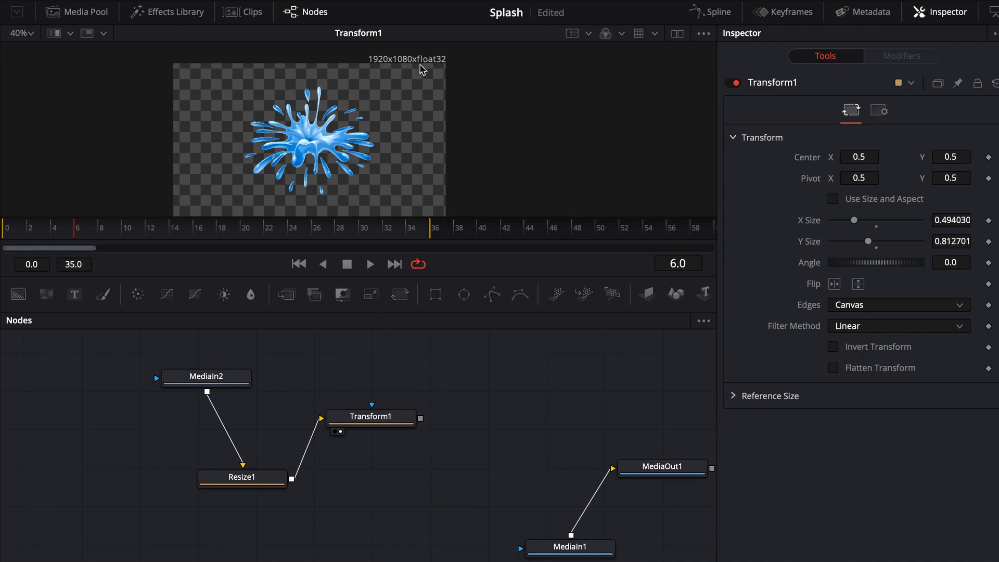
left_click_drag(479, 146, 489, 138)
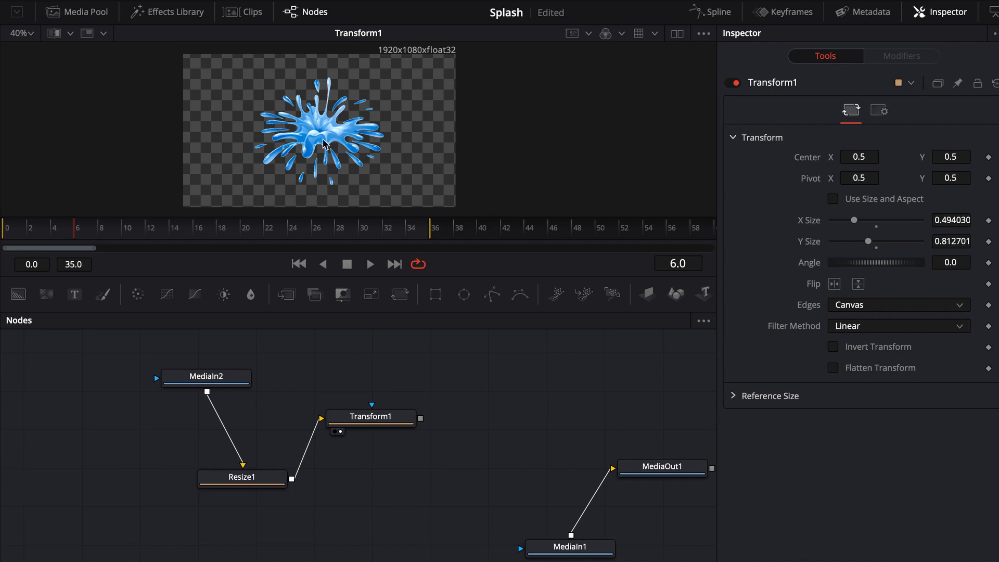
left_click_drag(244, 475, 238, 420)
left_click_drag(226, 382, 138, 390)
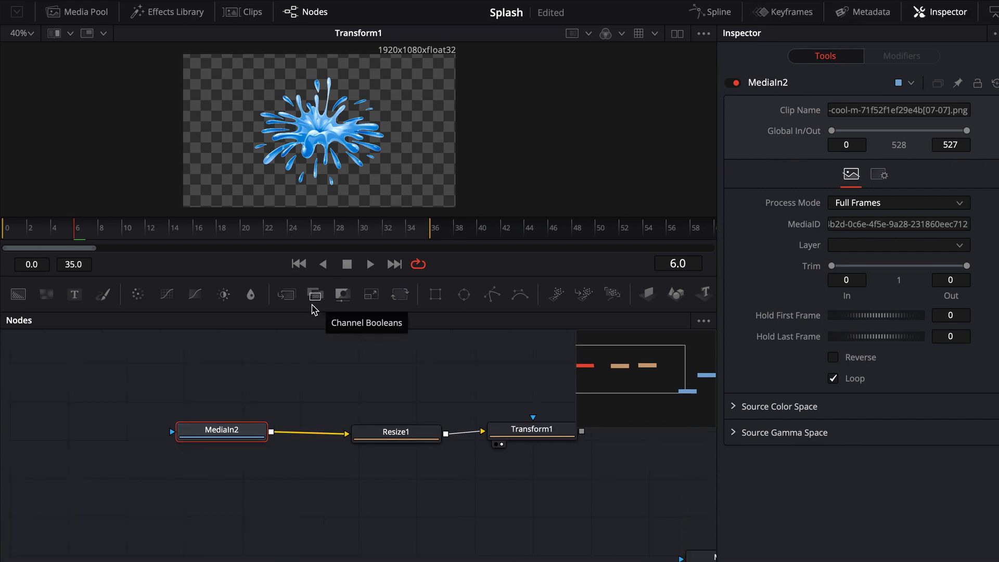
Step: Enable Apply Mask Inverted on MediaIn2 and draw a closed polygon mask around the small loose droplet below the splash, right of centre
mouse_move(236, 434)
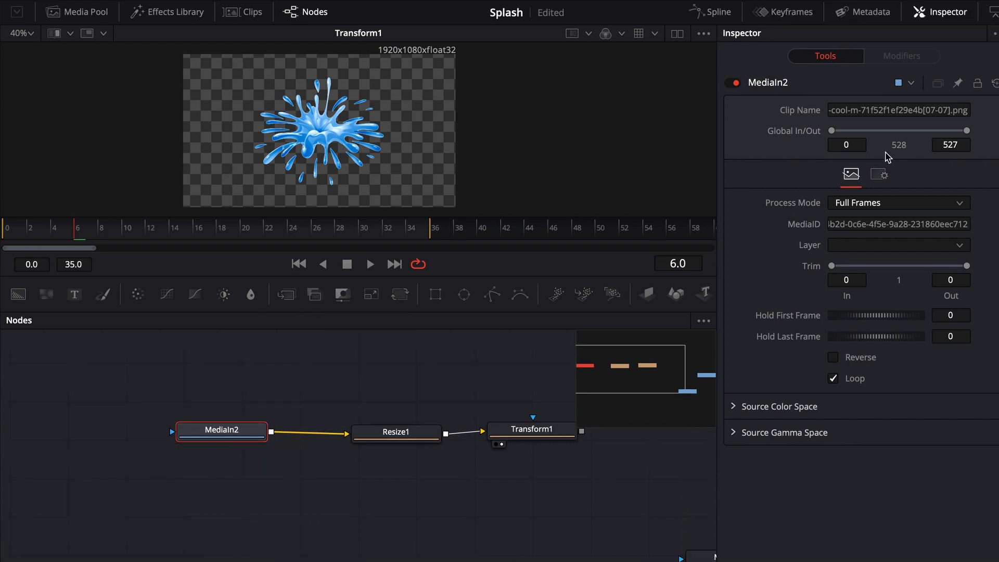
left_click(879, 176)
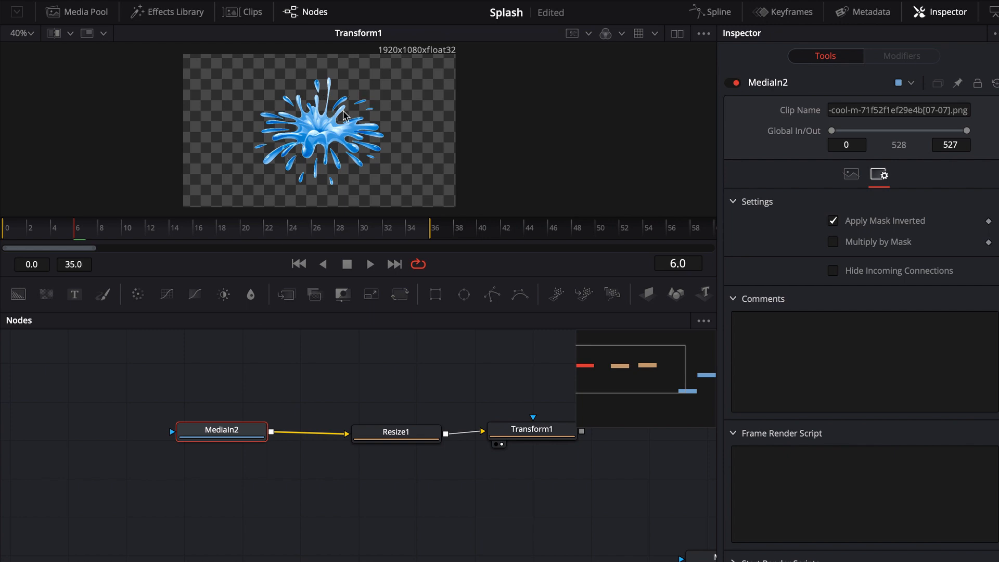
left_click(492, 294)
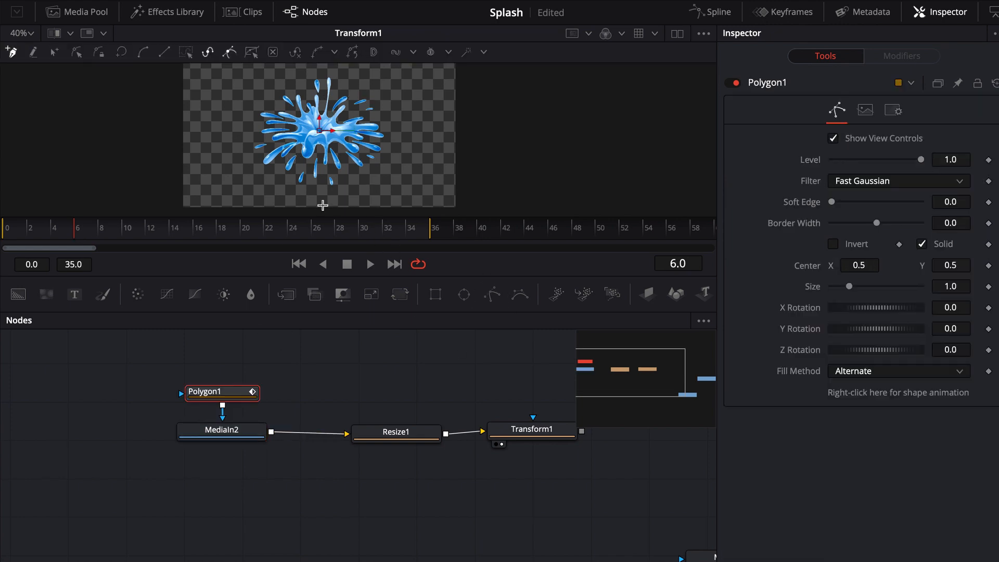
scroll(333, 191, "up", 3)
left_click(334, 182)
left_click(314, 173)
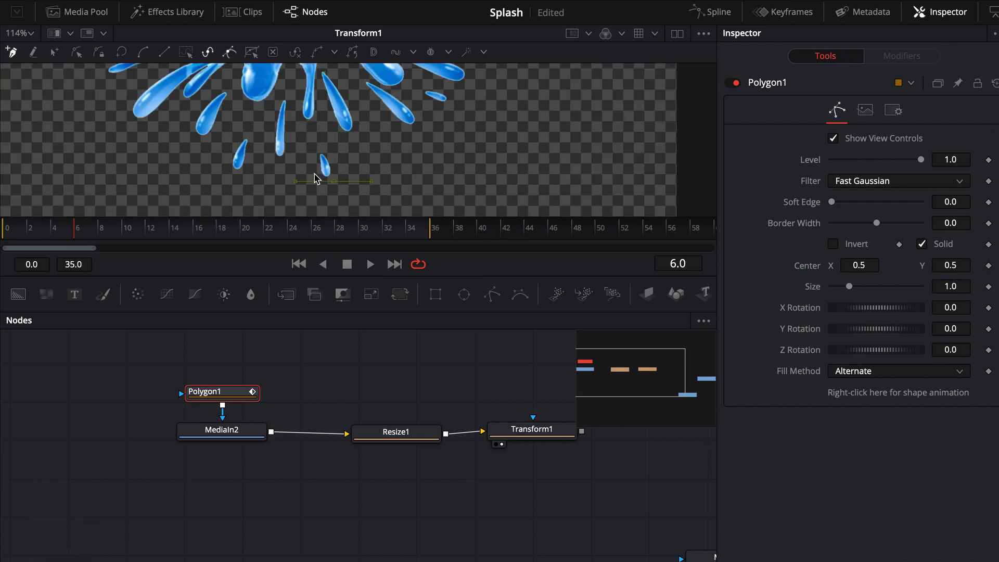
left_click(310, 151)
left_click(325, 145)
left_click(335, 175)
left_click(335, 182)
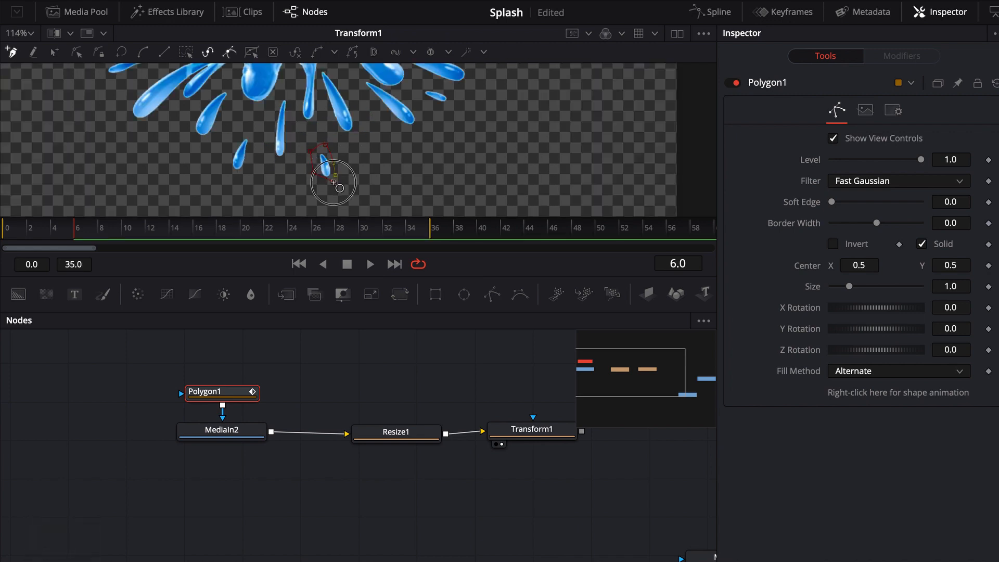
Step: Add a second polygon mask to MediaIn2 and draw it closed around the long thin droplet below the splash's centre
left_click_drag(291, 183, 365, 222)
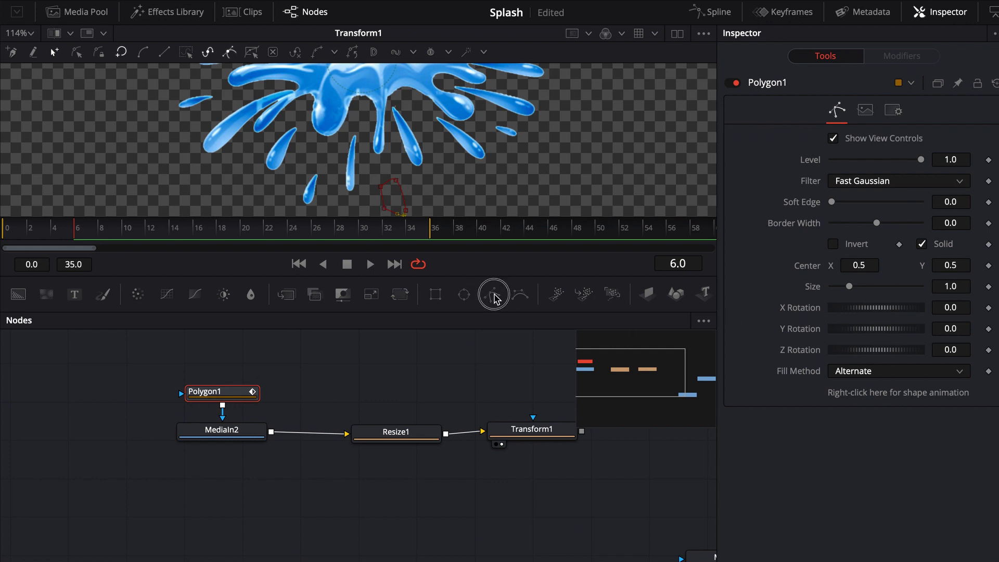
left_click(493, 295)
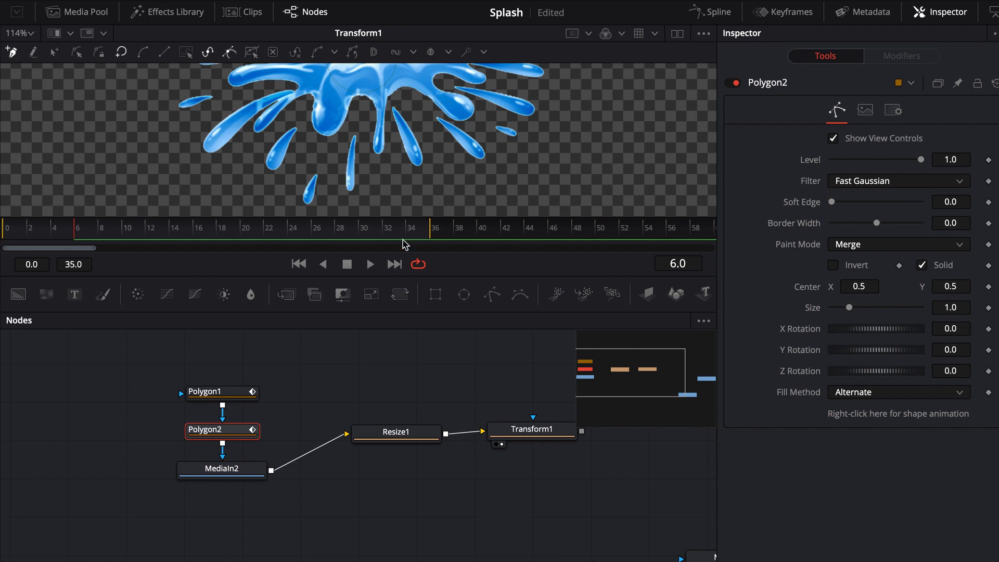
left_click(356, 125)
left_click(344, 143)
left_click(333, 178)
left_click(352, 204)
left_click(362, 174)
left_click(356, 125)
Step: Add a third polygon mask to MediaIn2 and draw it closed around the small loose droplet at the splash's lower left
left_click(308, 164)
left_click(295, 183)
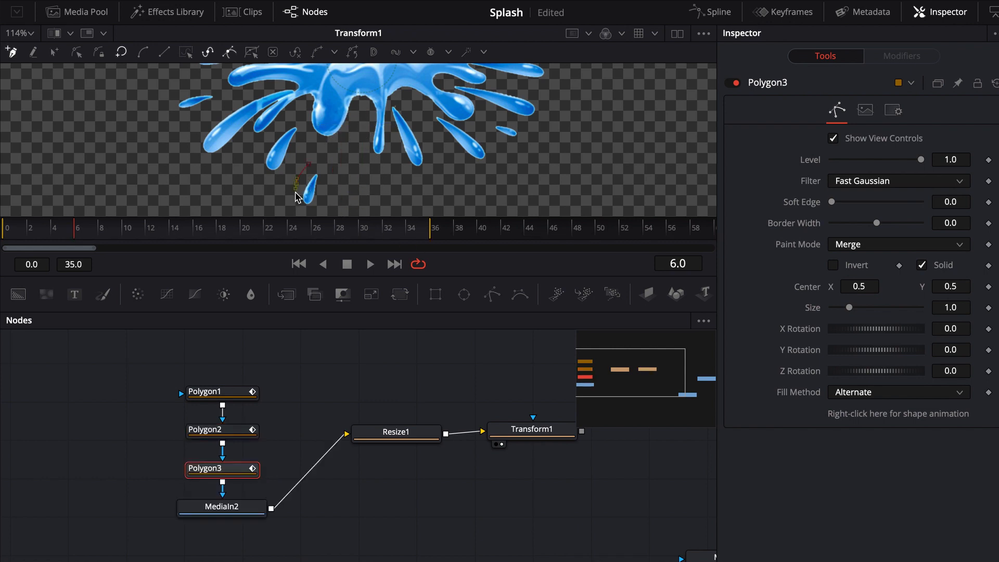
left_click(297, 201)
left_click(305, 209)
left_click(322, 204)
left_click(324, 181)
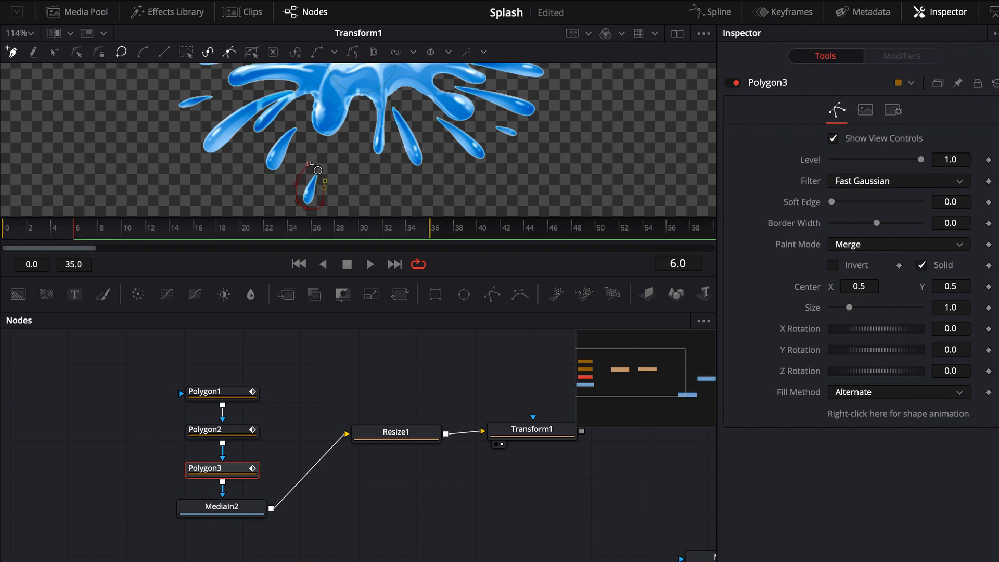
left_click(310, 165)
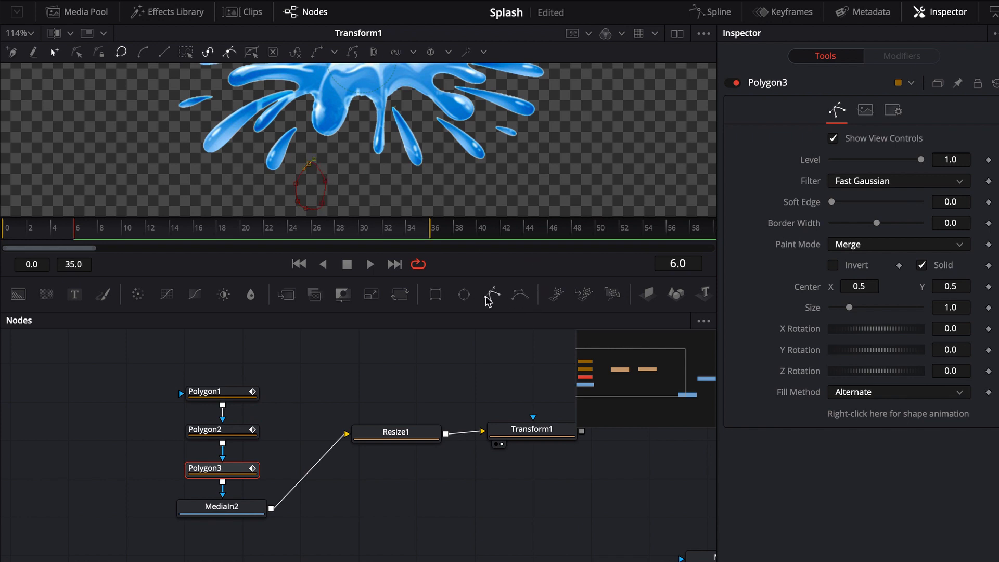
Step: Add a fourth polygon mask to MediaIn2 and draw it closed around the elongated droplet at the splash's lower left
left_click(491, 294)
left_click(302, 135)
left_click(273, 178)
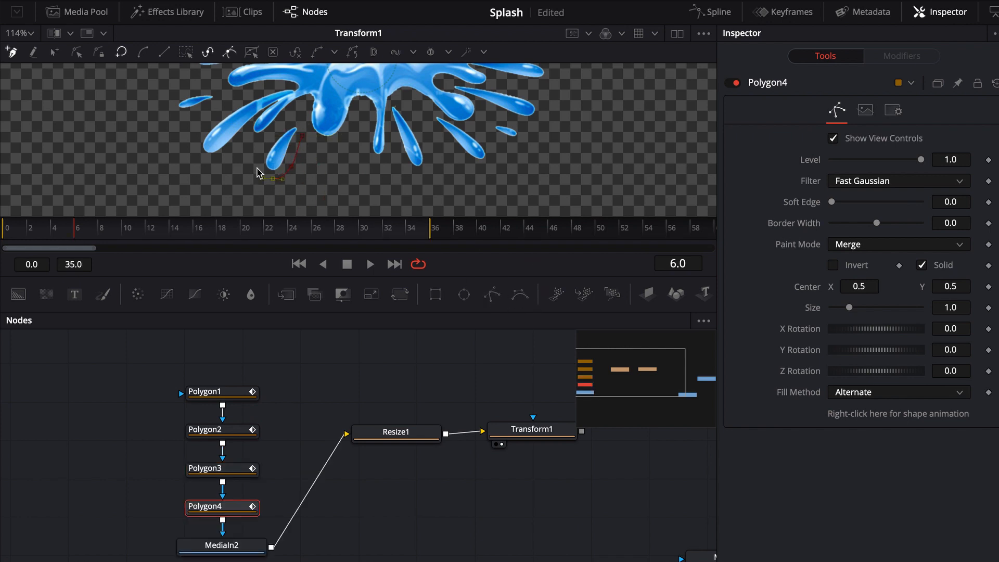
left_click(256, 155)
left_click(263, 134)
left_click(285, 123)
left_click(300, 122)
left_click(303, 135)
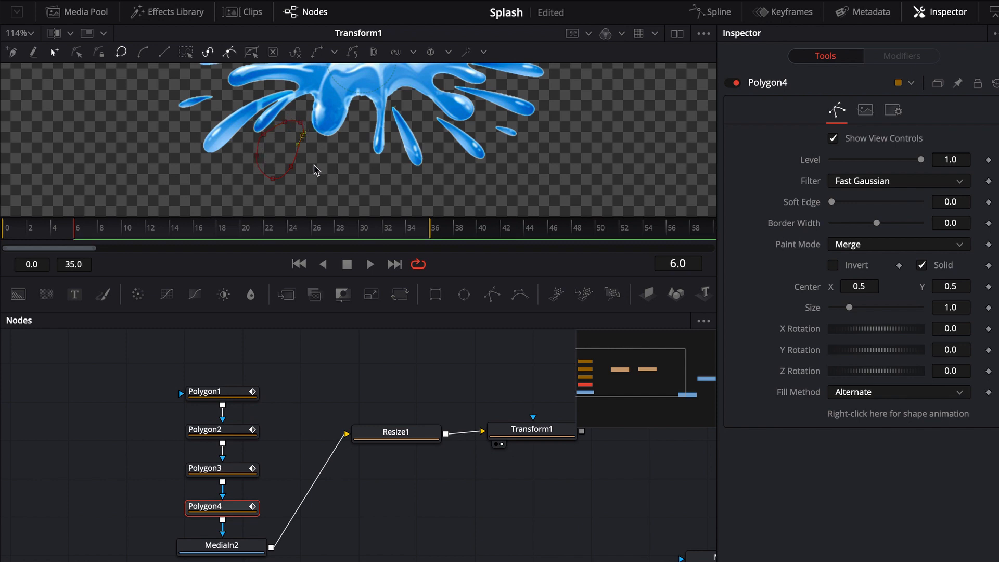
Step: Add further polygon masks to MediaIn2, up to Polygon16, and draw each closed around one of the remaining loose droplets around the splash
left_click_drag(312, 167, 413, 207)
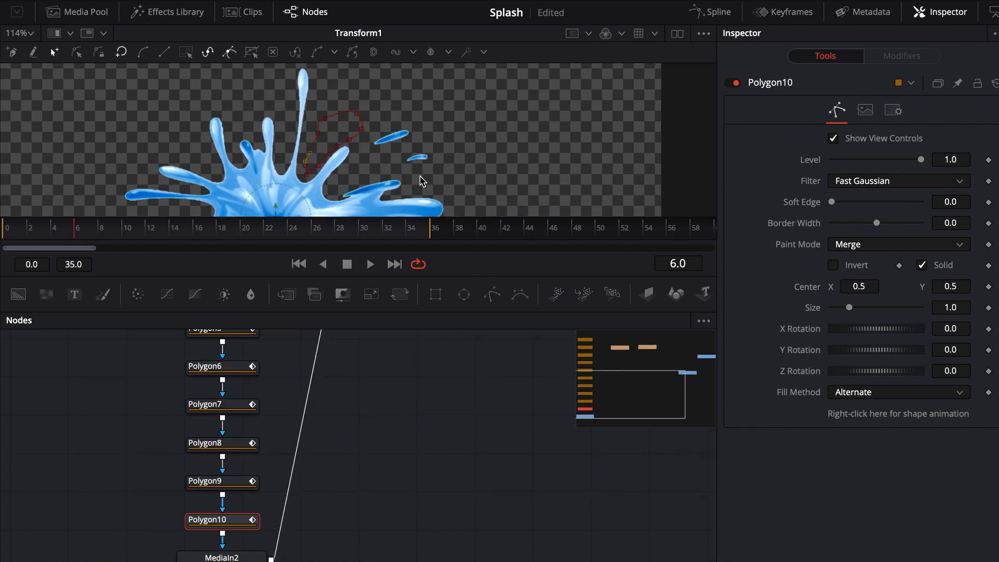
left_click(492, 295)
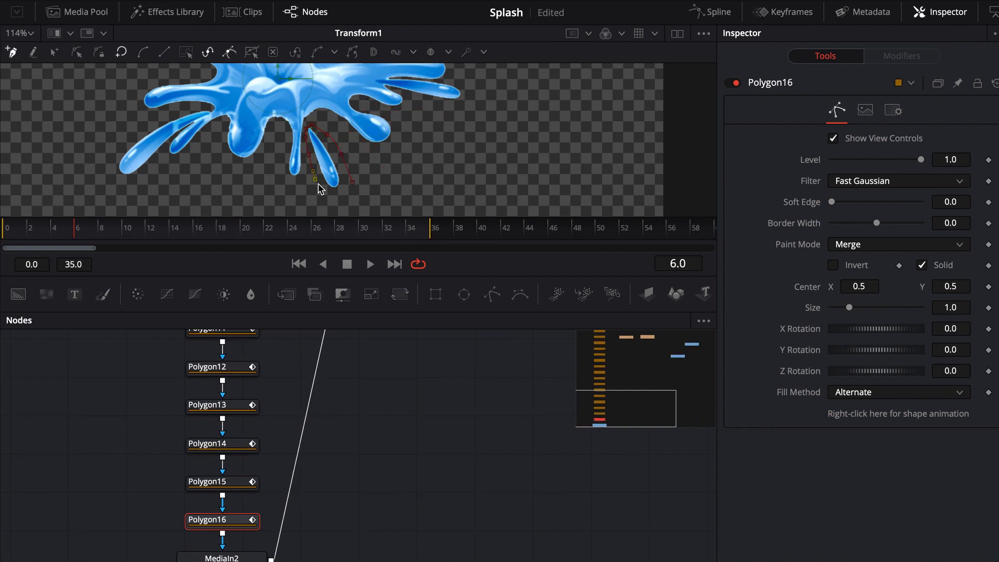
left_click(352, 183)
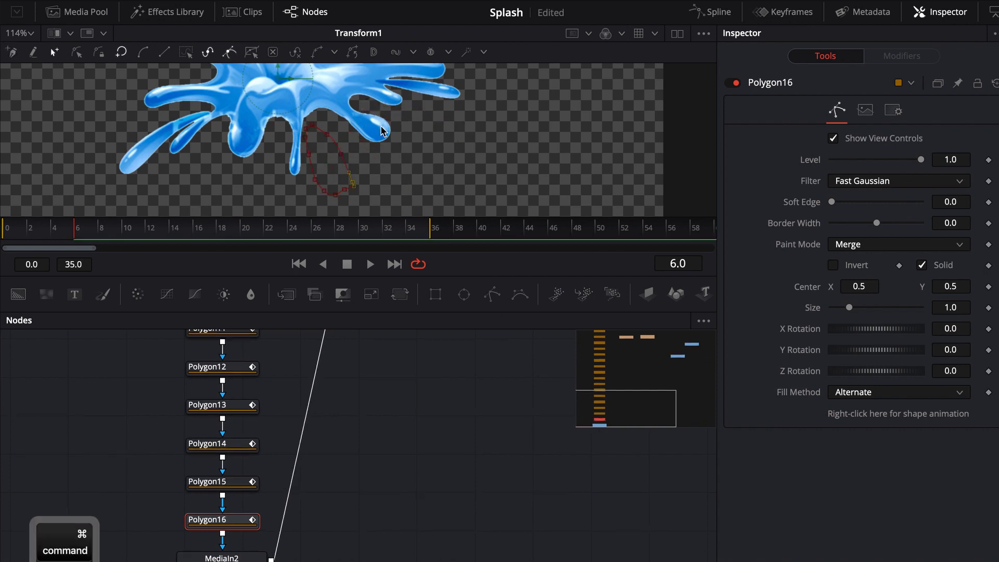
scroll(353, 197, "down", 5)
left_click(348, 414)
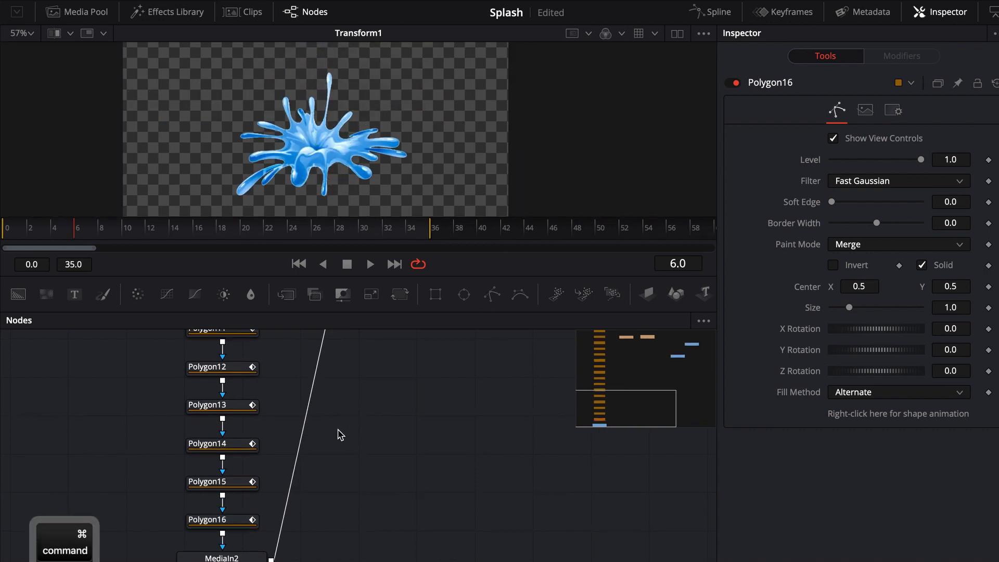
Step: Duplicate MediaIn2 as a separate, unmasked node above the polygon chain and display the copy in the viewer
scroll(352, 406, "down", 8)
scroll(369, 408, "down", 5)
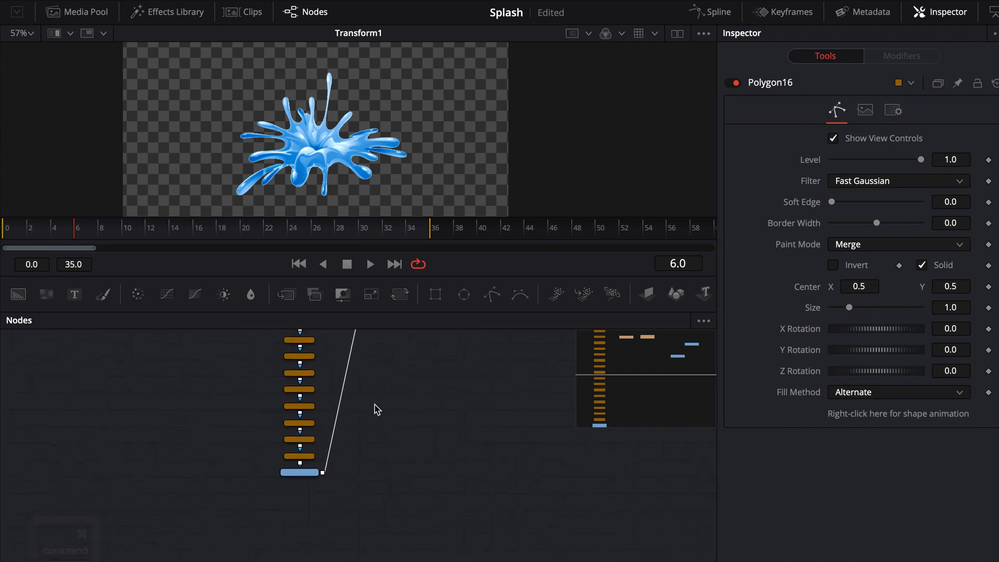
left_click_drag(390, 400, 371, 465)
left_click_drag(284, 355, 339, 501)
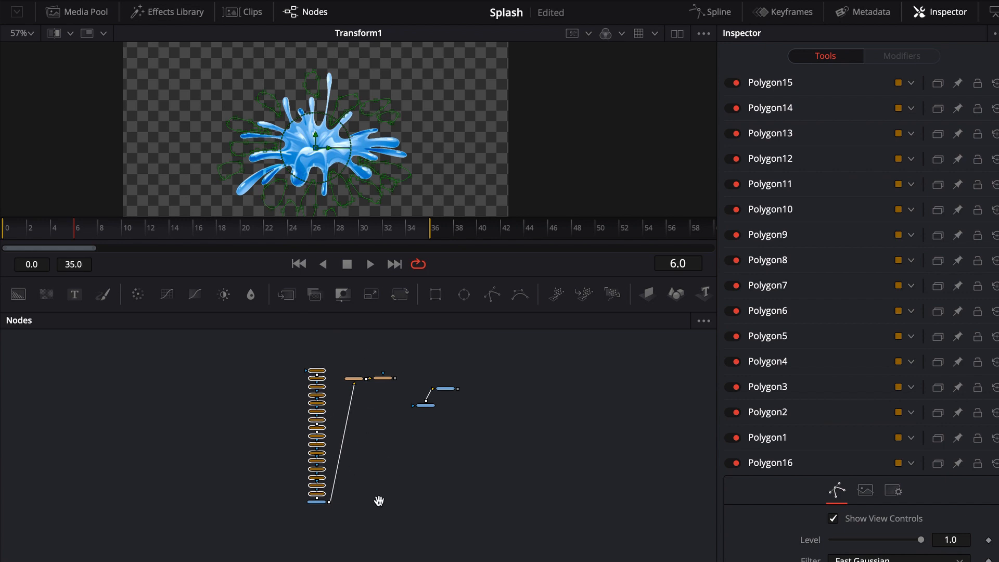
scroll(366, 409, "up", 6)
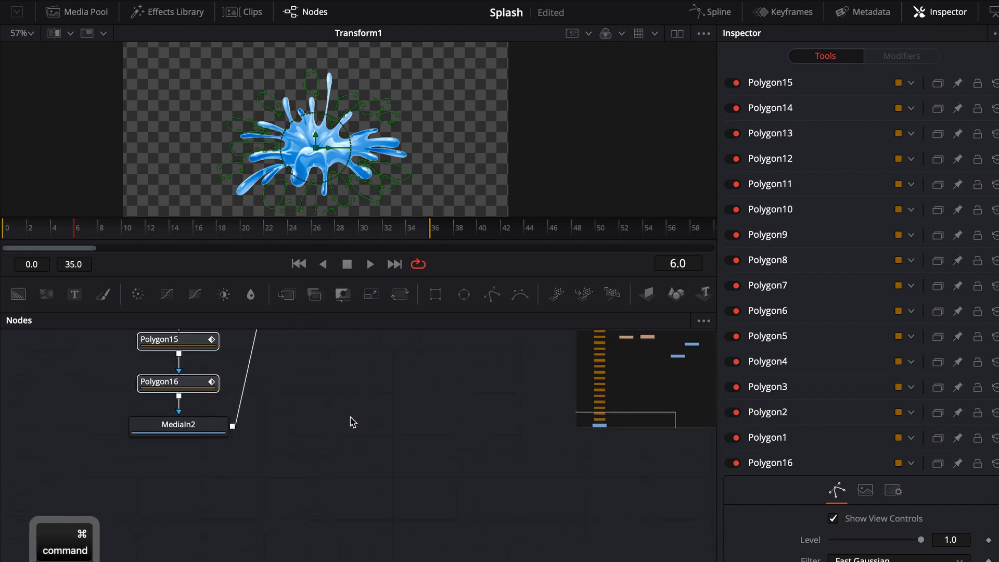
left_click(193, 426)
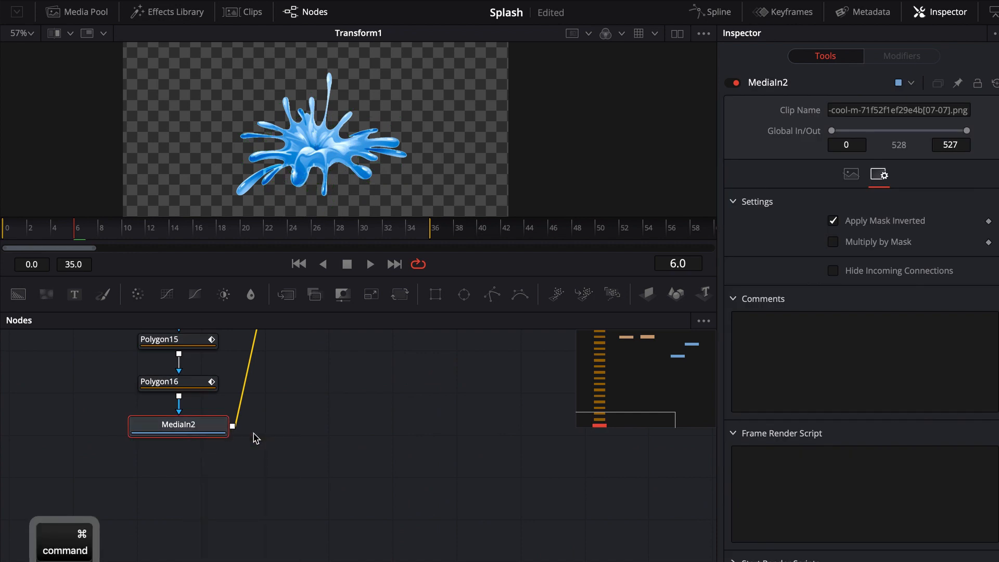
key("super+c")
scroll(312, 483, "down", 5)
scroll(374, 388, "up", 10)
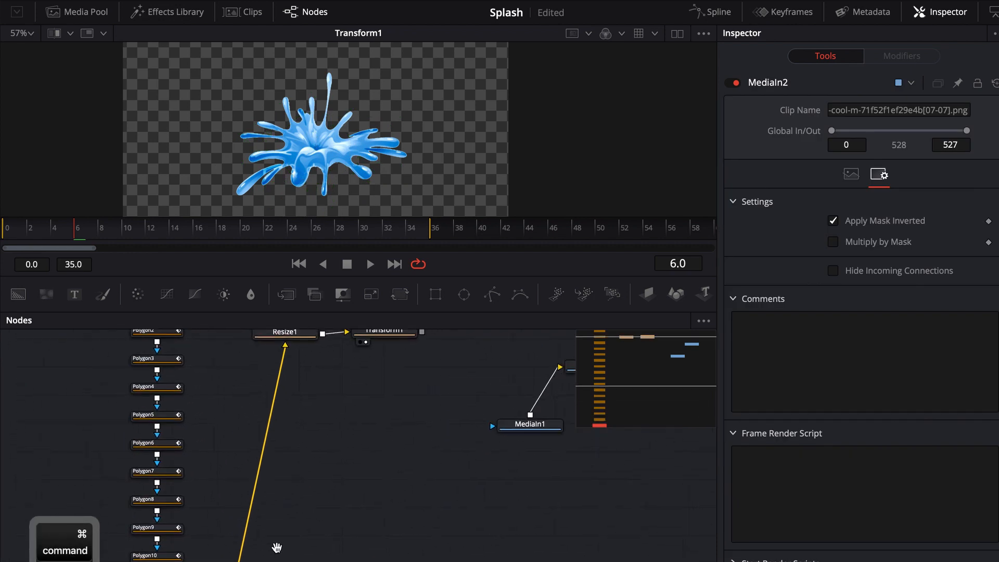
key("super+v")
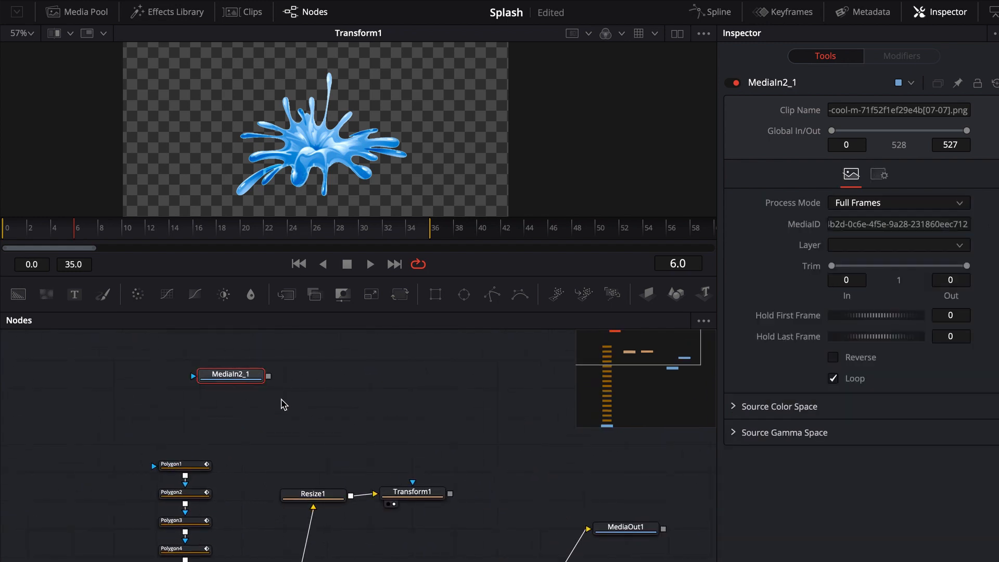
scroll(284, 420, "down", 1)
key("1")
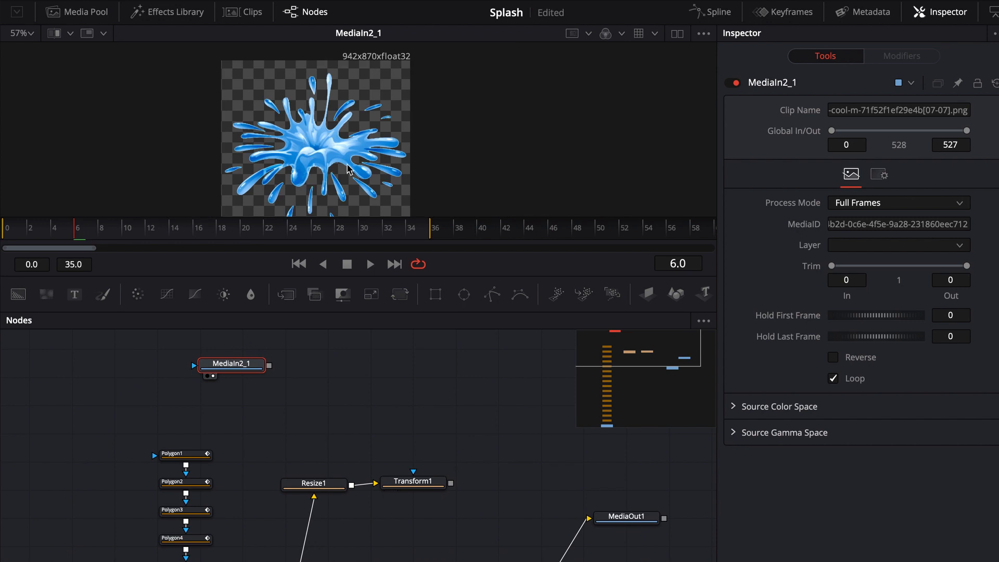
Step: Move Resize1 and Transform1 down beside MediaIn2 at the lower end of the polygon chain
left_click_drag(303, 412, 353, 372)
scroll(313, 360, "up", 1)
left_click_drag(285, 348, 426, 538)
left_click_drag(261, 344, 295, 364)
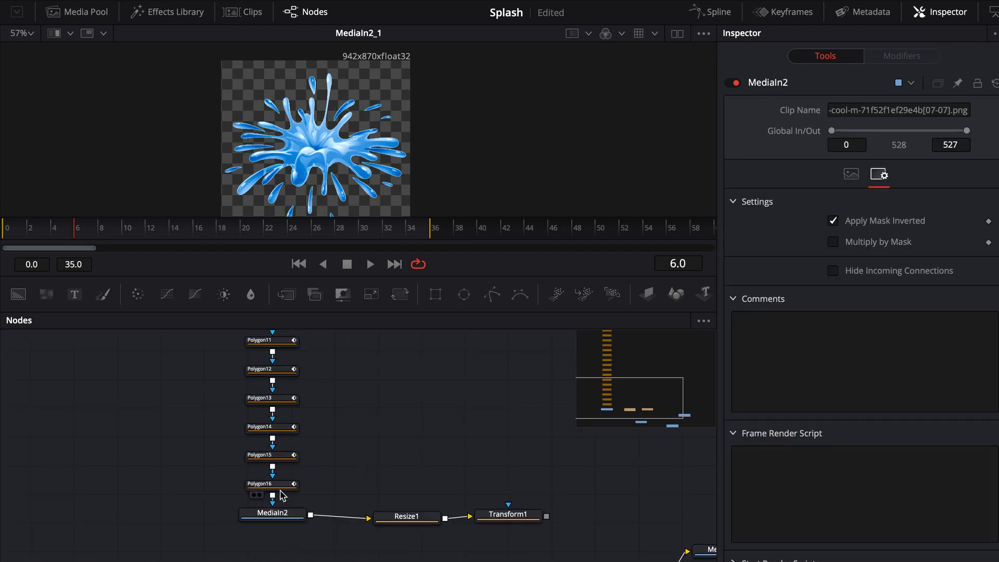
Step: Check the masks from Polygon16 back to Polygon13 and place the MediaIn2 copy directly below MediaIn2
left_click(271, 485)
left_click(280, 458)
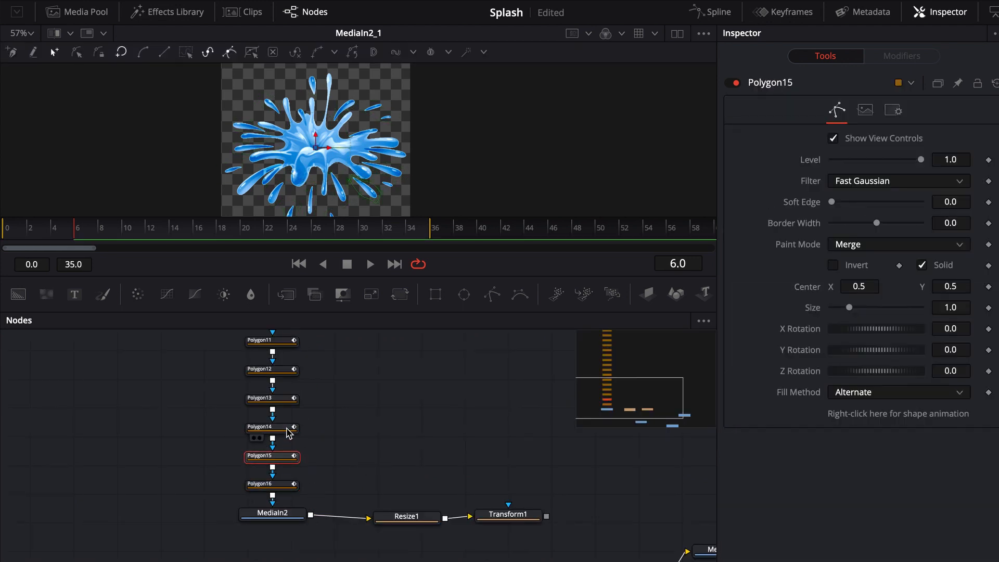
left_click(284, 428)
left_click(288, 404)
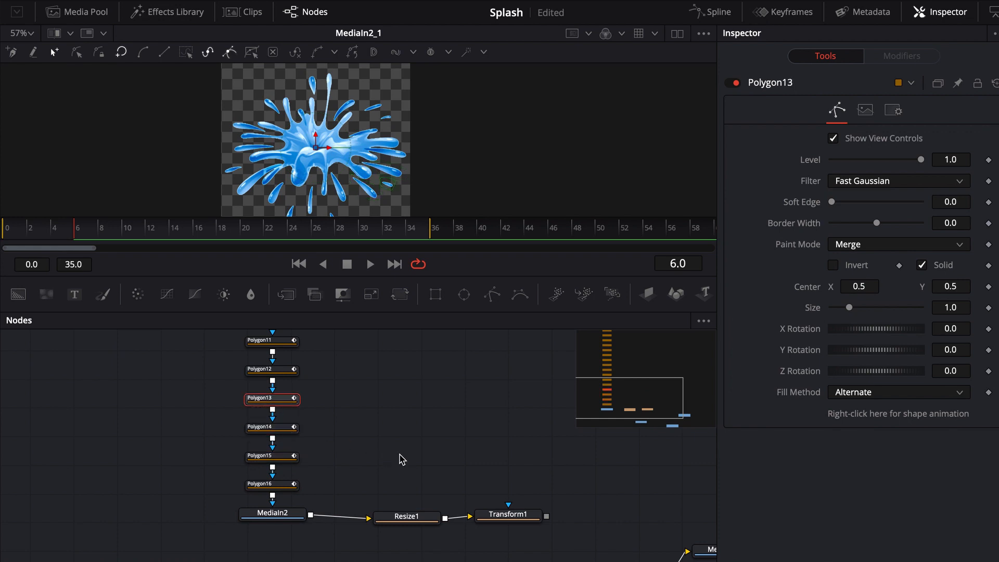
scroll(414, 470, "down", 3)
left_click_drag(489, 521, 290, 507)
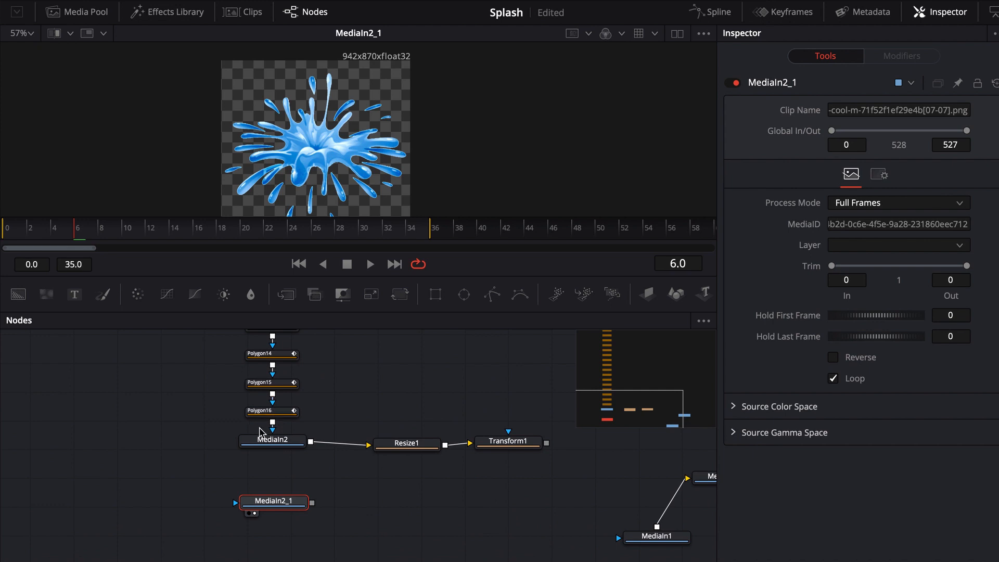
Step: Shift MediaIn2, Resize1 and Transform1 to the right of the polygon chain and connect Polygon16's output to the MediaIn2 copy as its mask
left_click_drag(262, 441, 307, 441)
left_click_drag(371, 407, 541, 463)
left_click_drag(410, 446, 475, 446)
left_click_drag(339, 444, 380, 442)
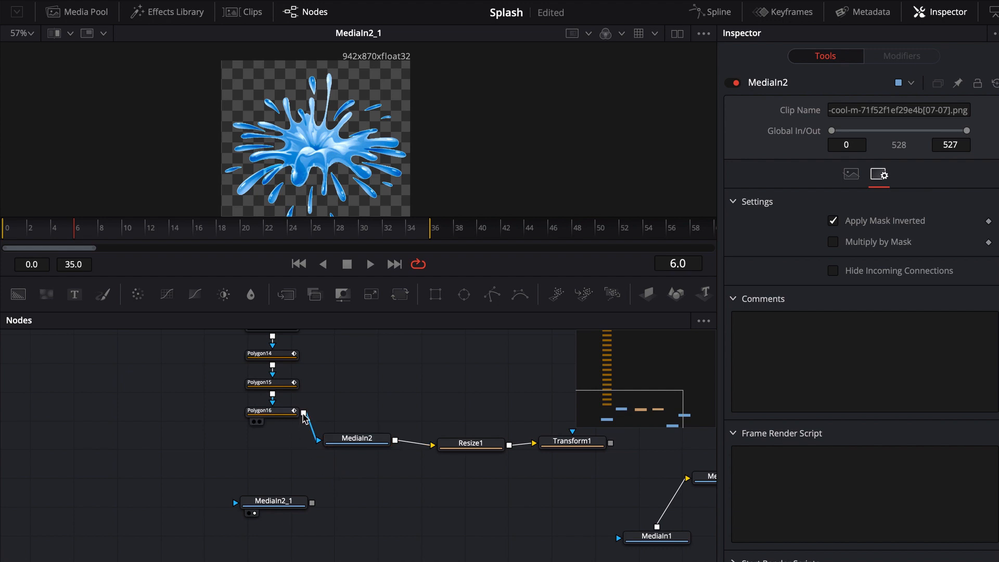
left_click_drag(303, 414, 290, 504)
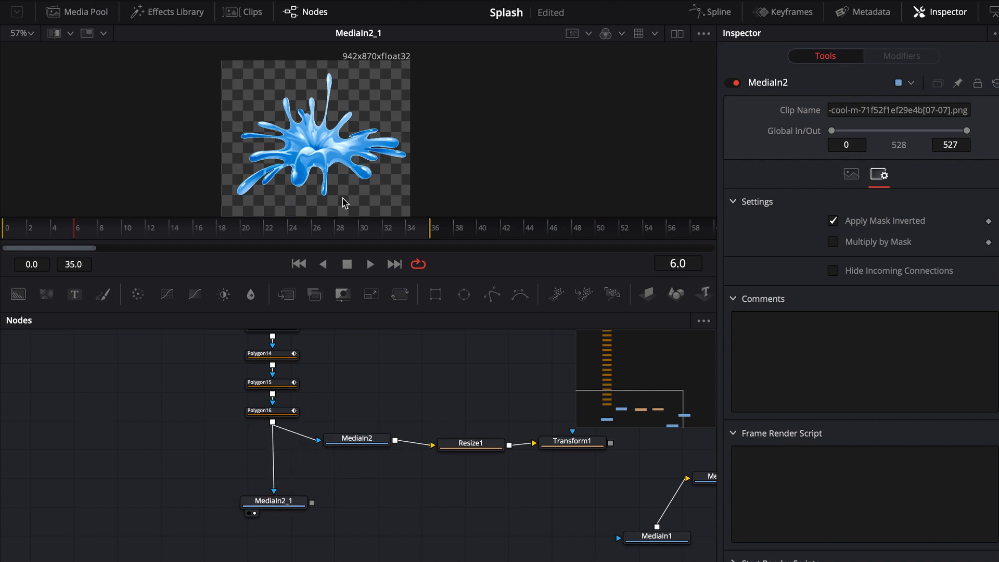
Step: Rename the MediaIn2 copy as Spash
left_click(271, 504)
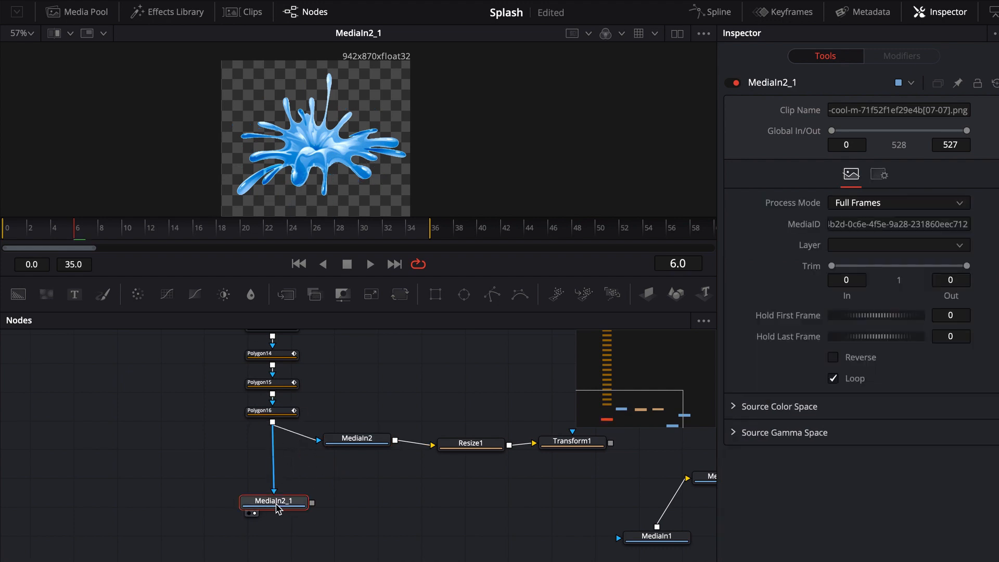
key("F2")
type("Sp")
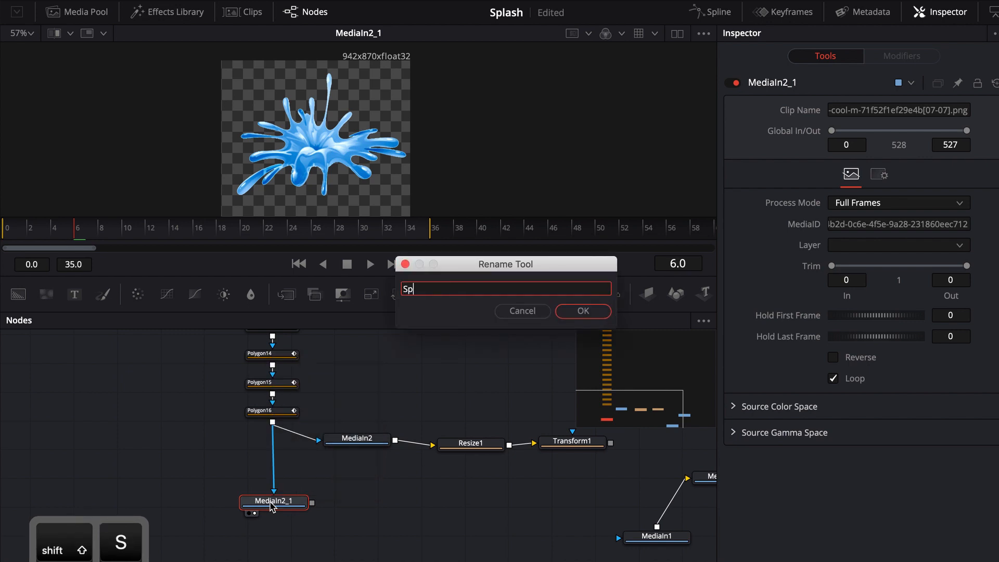
type("ash")
key("Return")
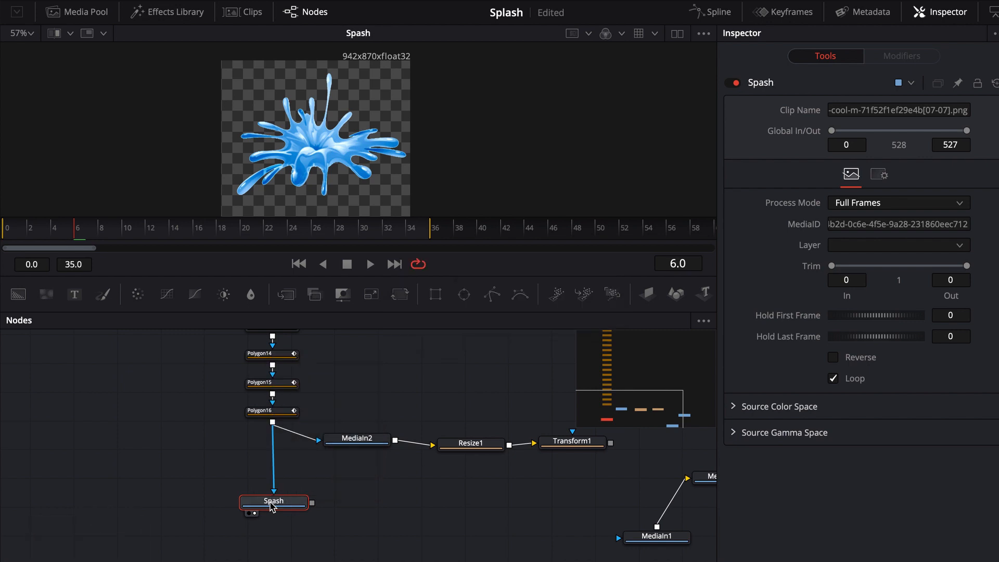
Step: Display MediaIn2 in the viewer, turn off its Apply Mask Inverted option and rename the node Drops
left_click(348, 443)
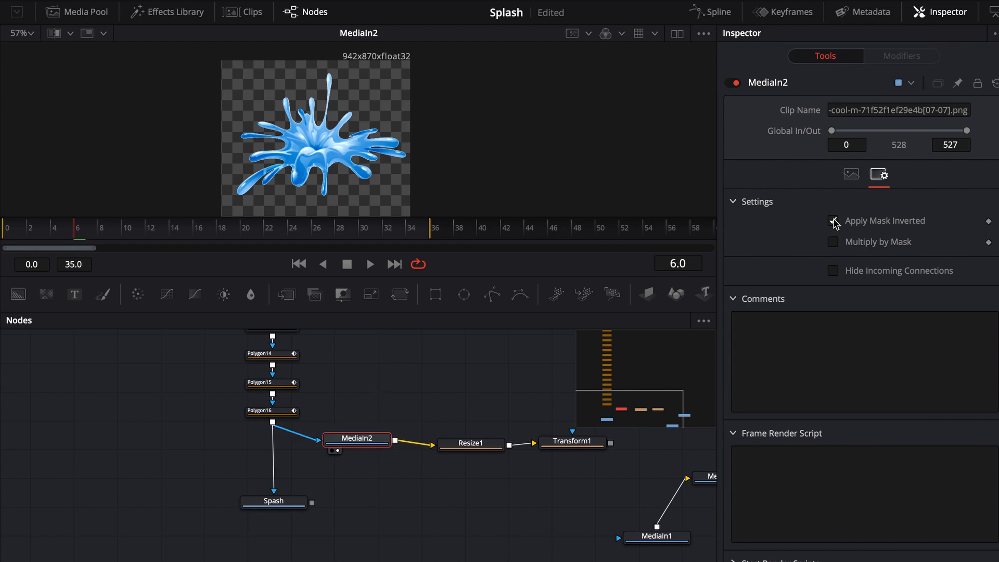
left_click(833, 221)
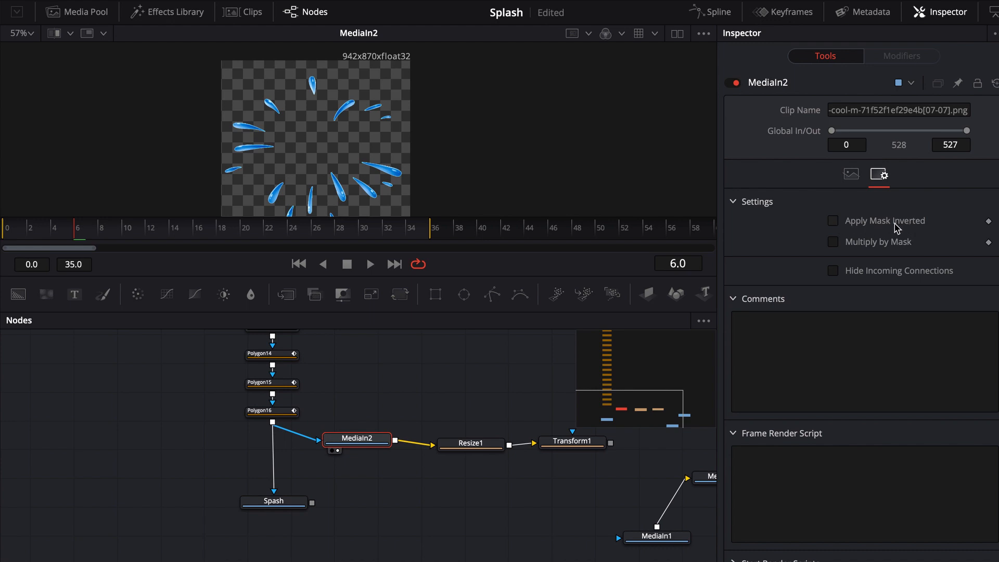
left_click(851, 174)
left_click_drag(357, 442, 358, 444)
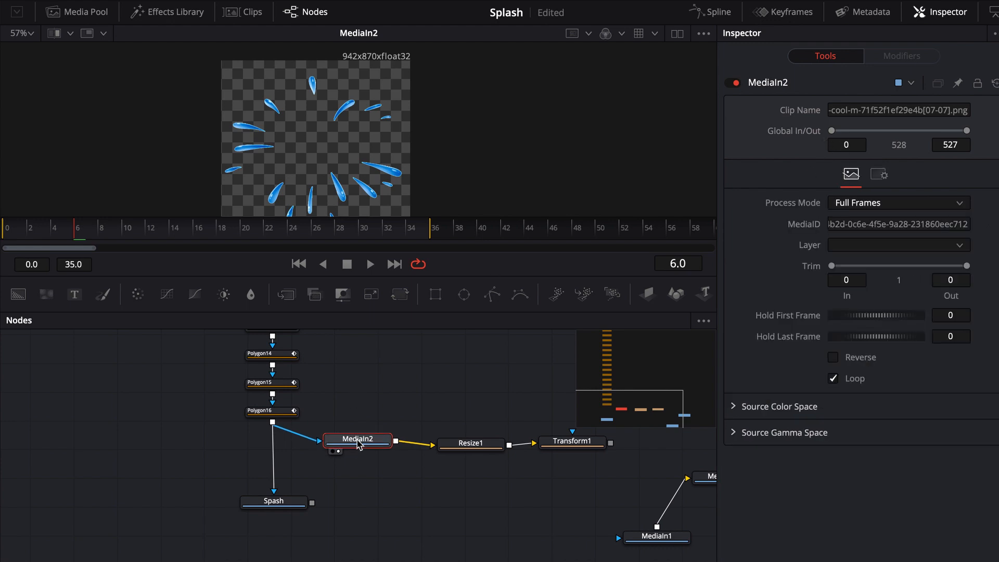
key("F2")
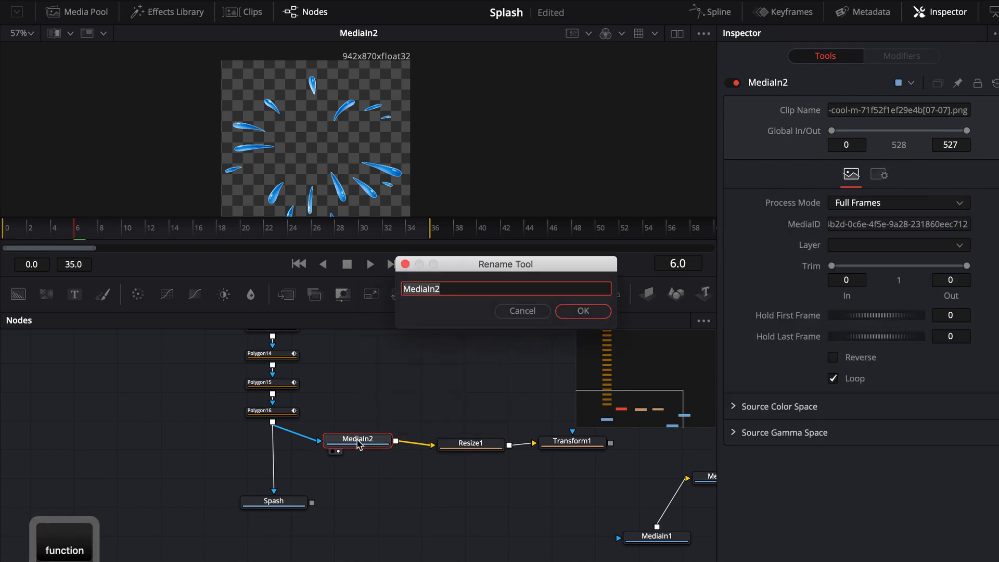
type("D")
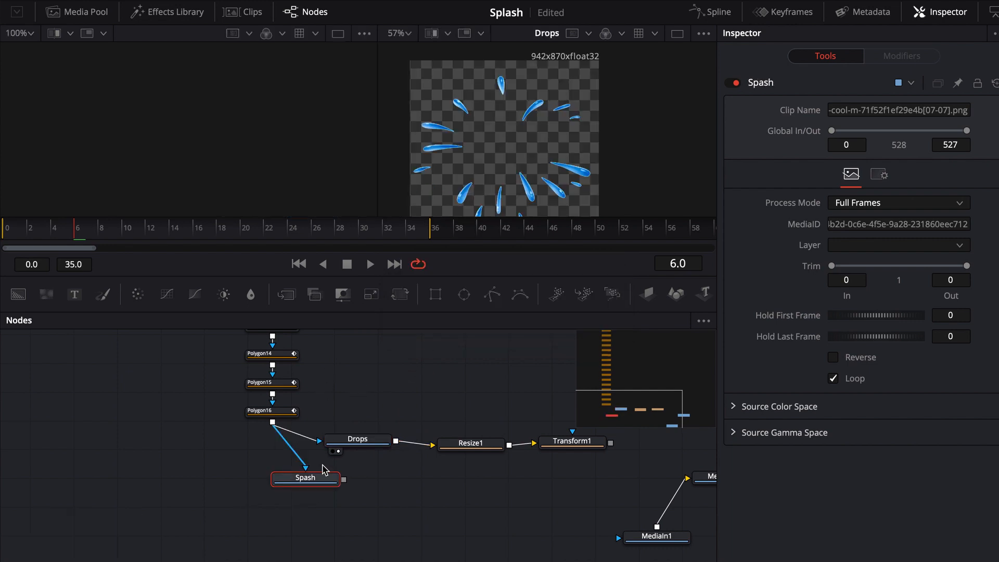
Step: Display Spash in the second viewer alongside Drops and place the Spash node below Drops
left_click_drag(321, 474, 221, 151)
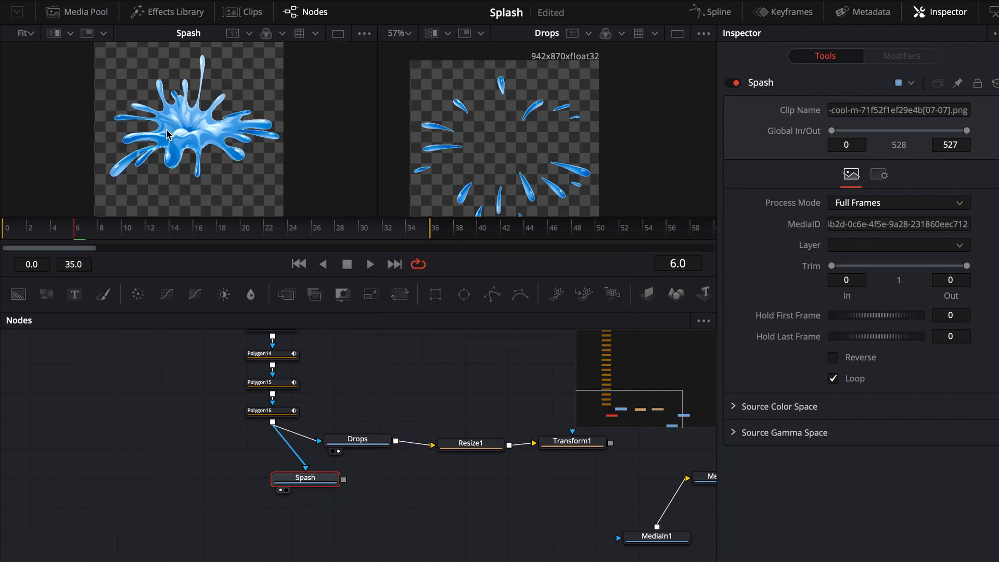
left_click_drag(477, 387, 379, 351)
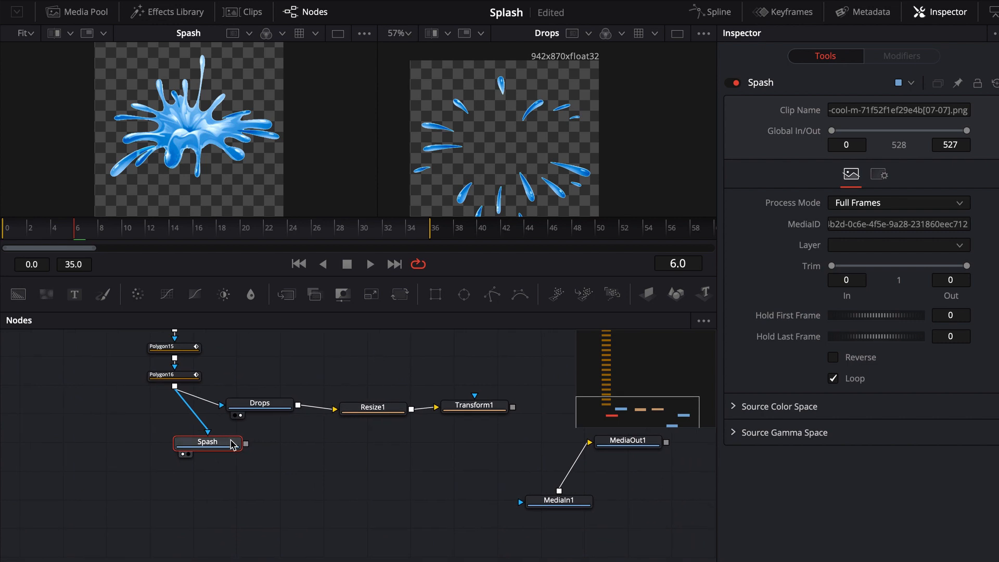
left_click_drag(236, 443, 268, 456)
Step: Duplicate Resize1 and Transform1 together and place the copies beside Spash, below the originals
left_click_drag(331, 378, 497, 456)
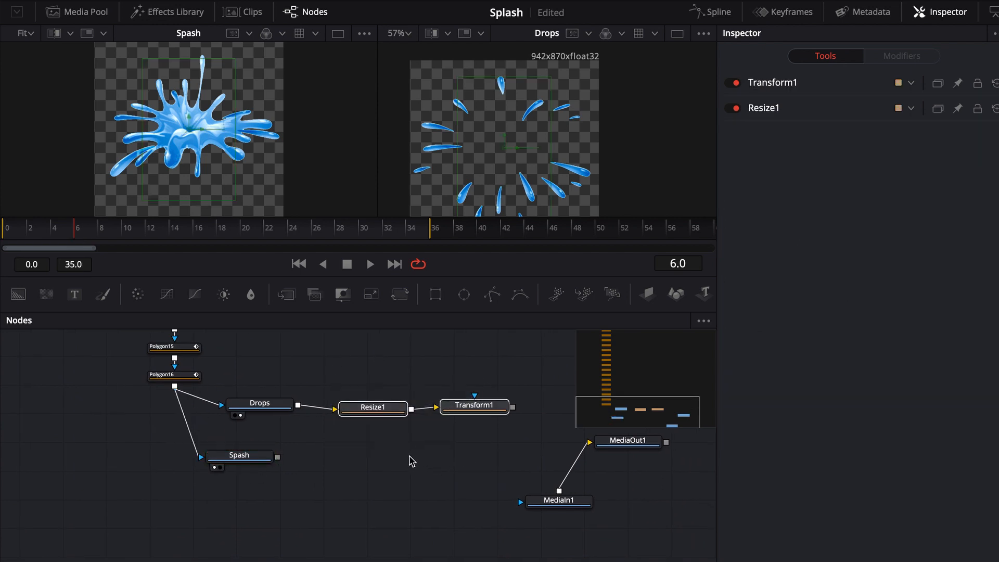
left_click_drag(338, 353, 492, 468)
key("super+c")
key("super+v")
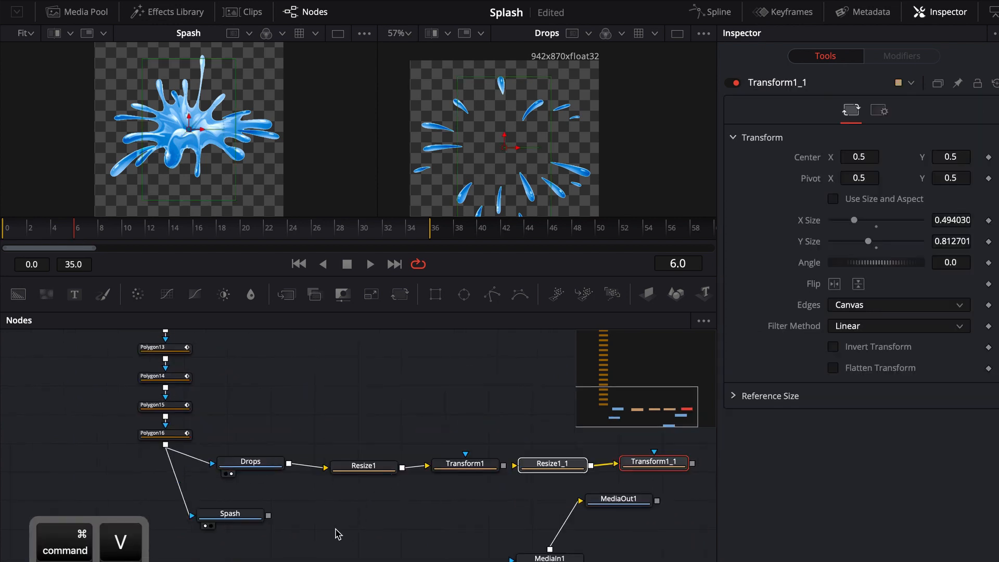
left_click_drag(546, 464, 329, 515)
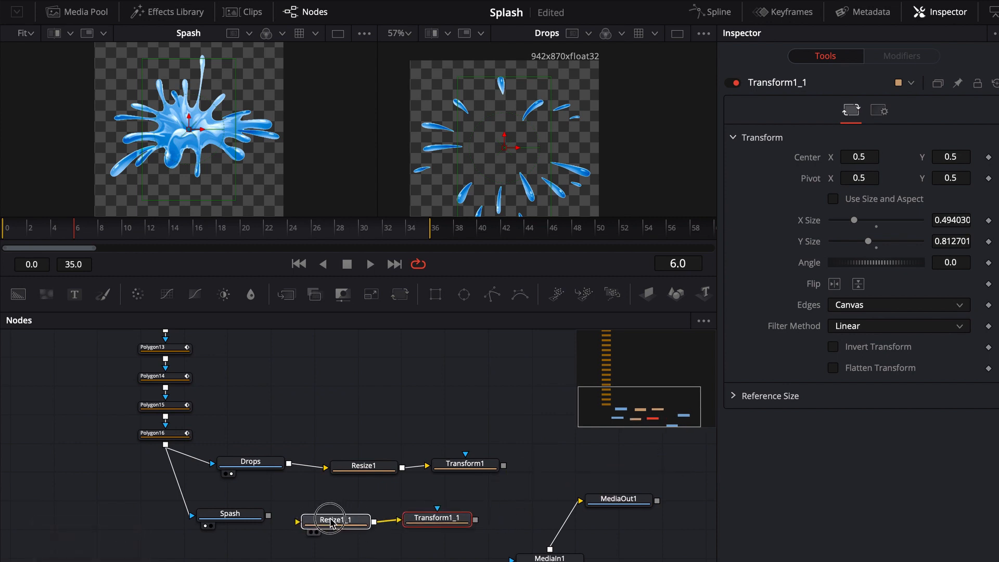
Step: Connect Spash to the duplicated Resize node and display Transform1 and the duplicated Transform in separate viewers
left_click(270, 537)
left_click_drag(268, 514, 312, 516)
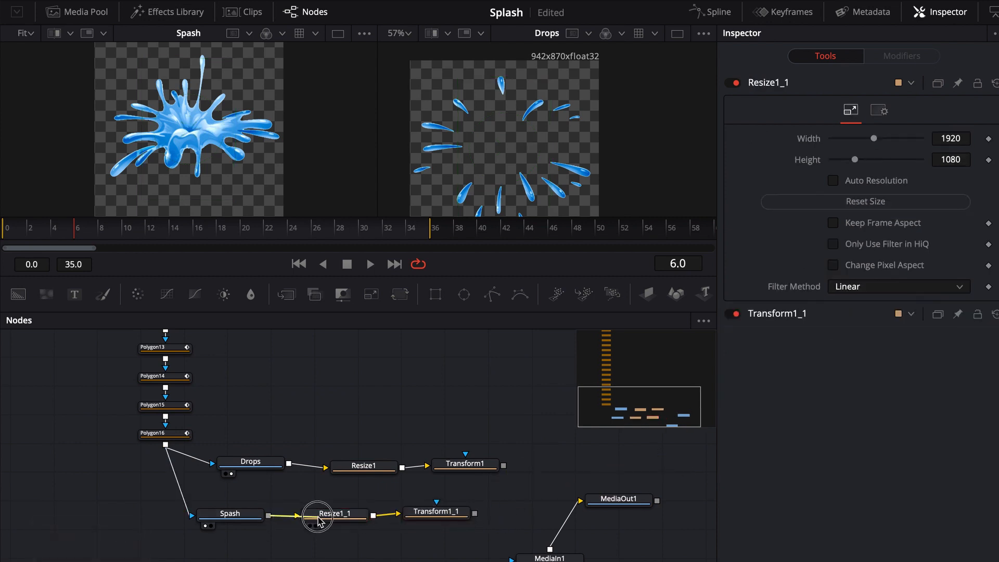
left_click_drag(464, 464, 208, 134)
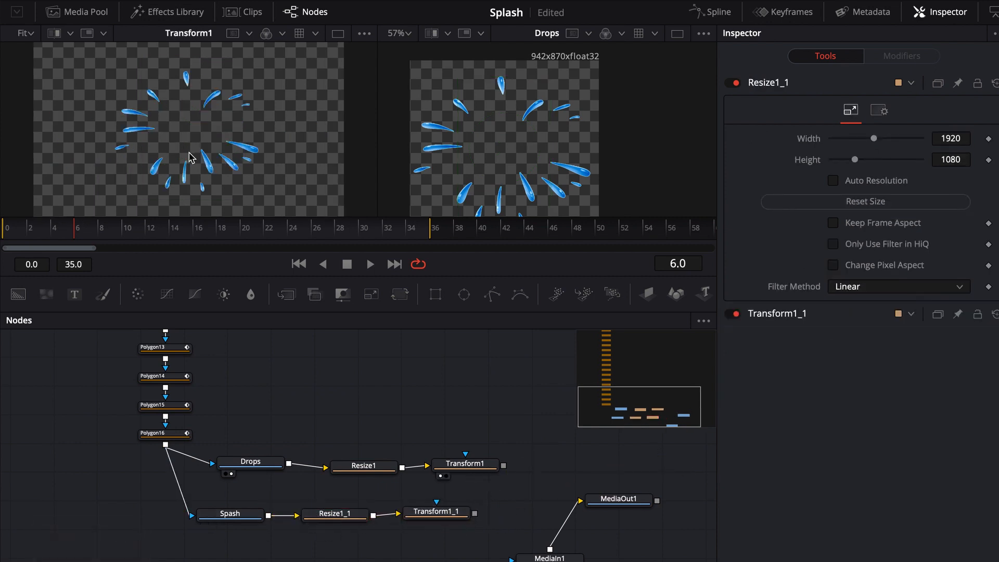
left_click_drag(436, 513, 517, 165)
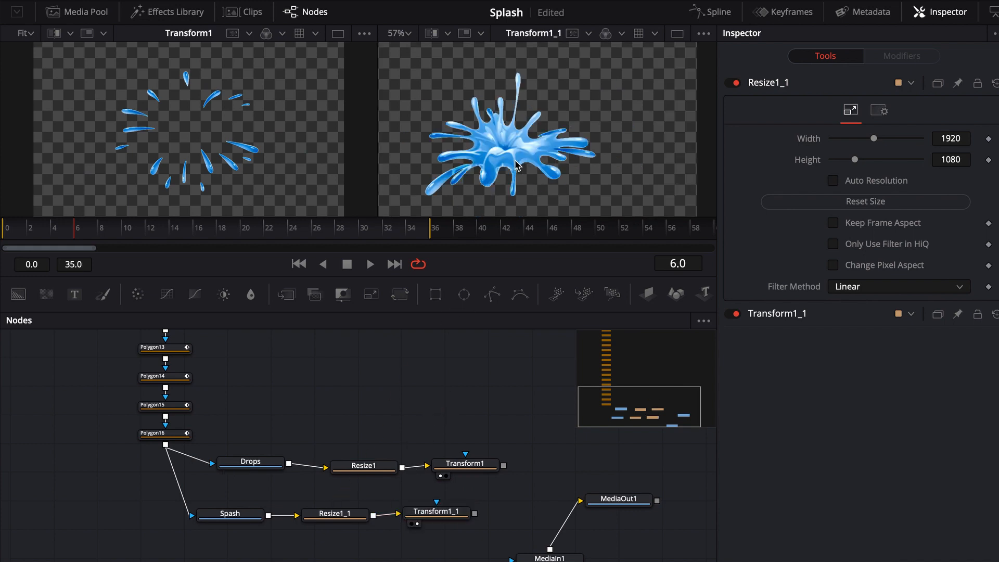
Step: Fit both viewers' full frames in view and position Transform1_1 below Transform1 in the node graph
scroll(504, 140, "down", 4)
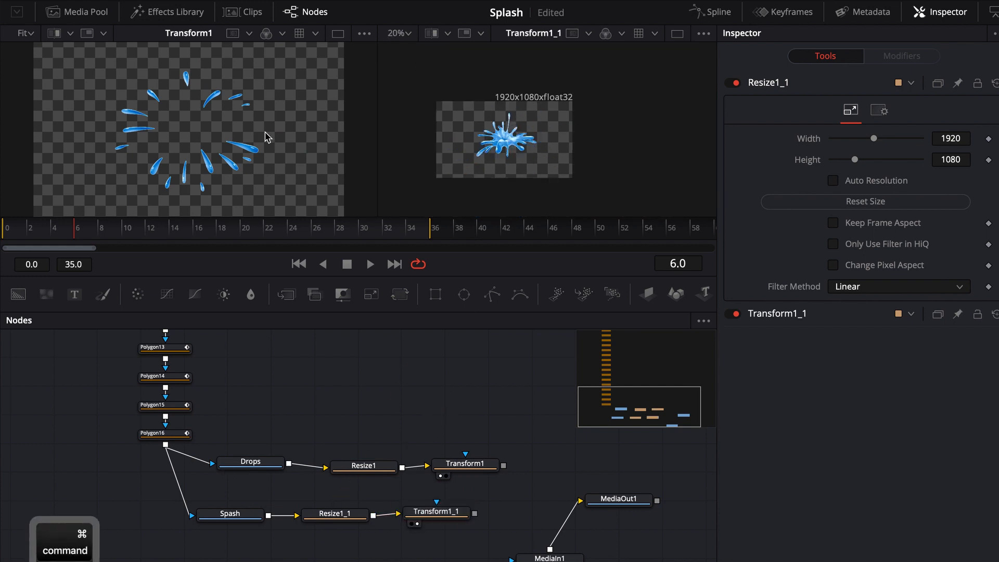
scroll(266, 137, "down", 3)
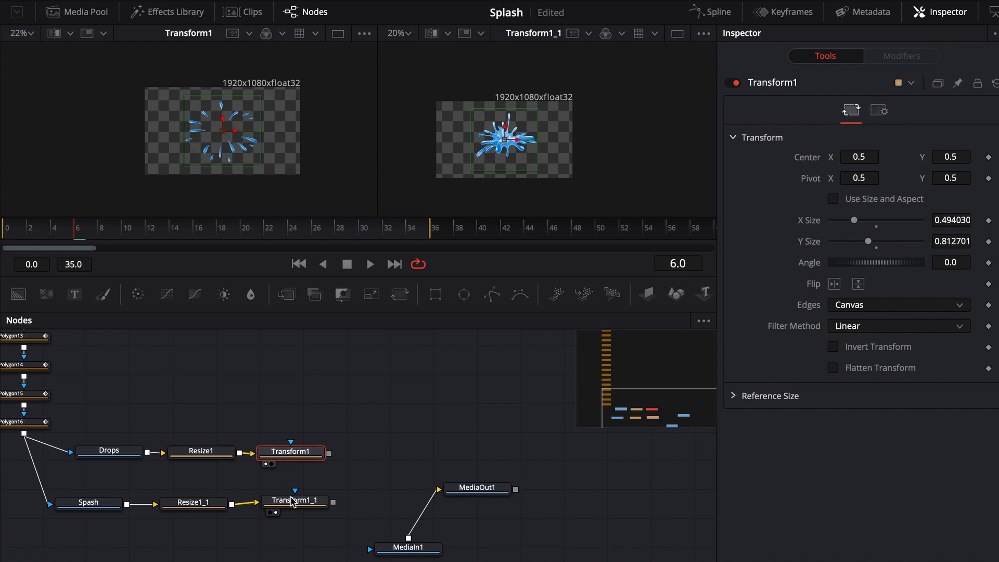
left_click_drag(293, 502, 285, 505)
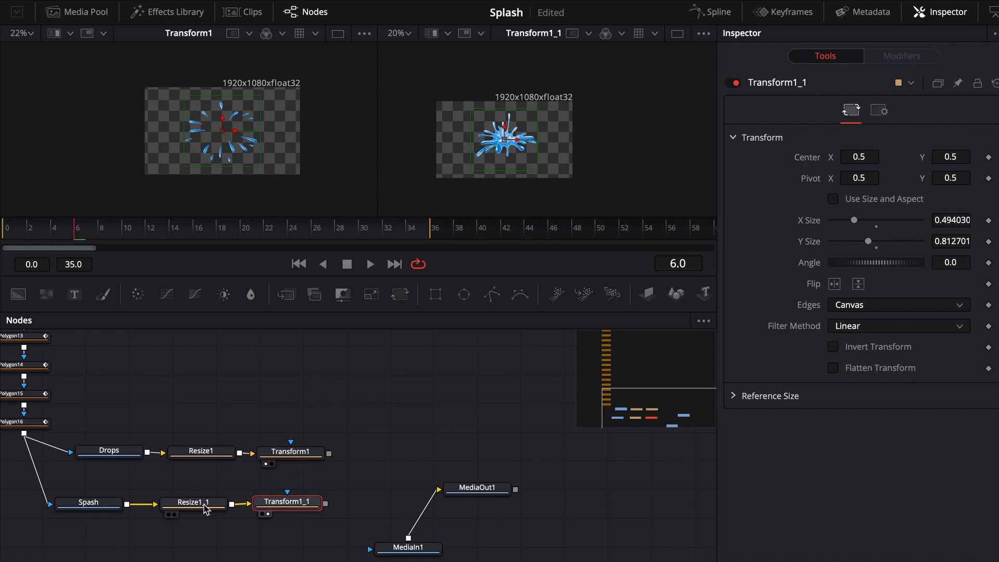
left_click(365, 475)
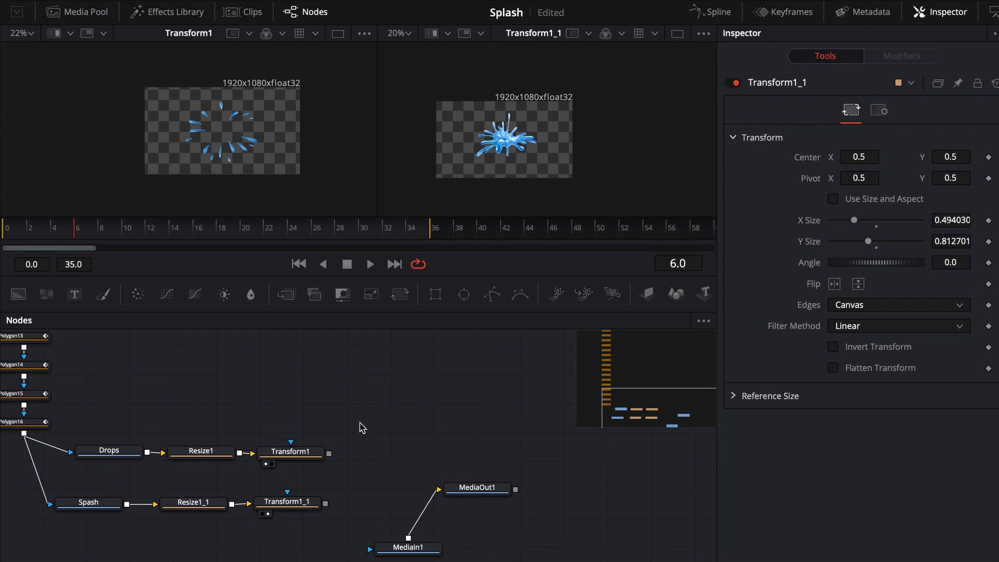
Step: Move MediaOut1 and MediaIn1 farther away from the splash branches to free space after the Transform nodes
left_click_drag(367, 457, 479, 535)
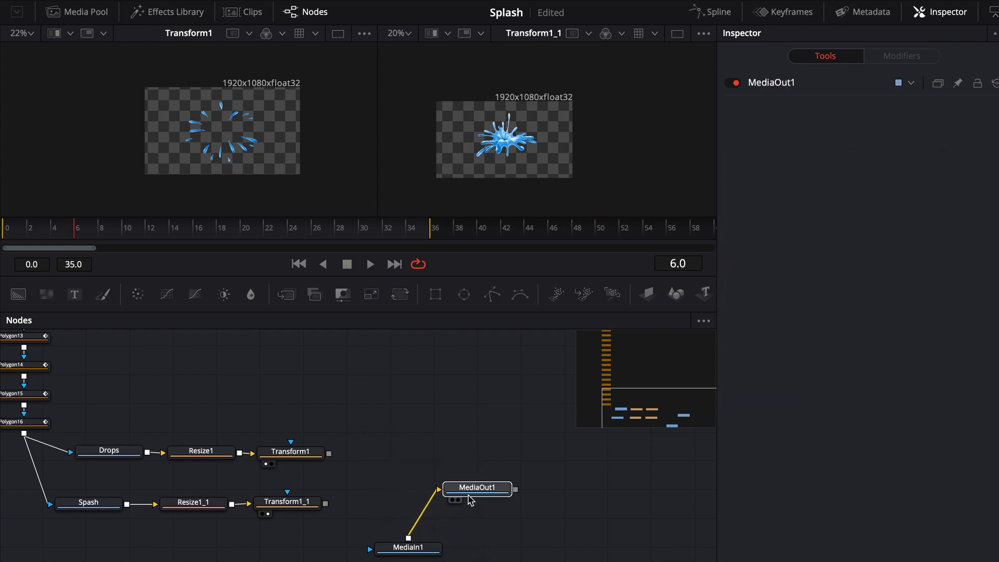
left_click_drag(487, 489, 611, 449)
left_click_drag(435, 548, 589, 527)
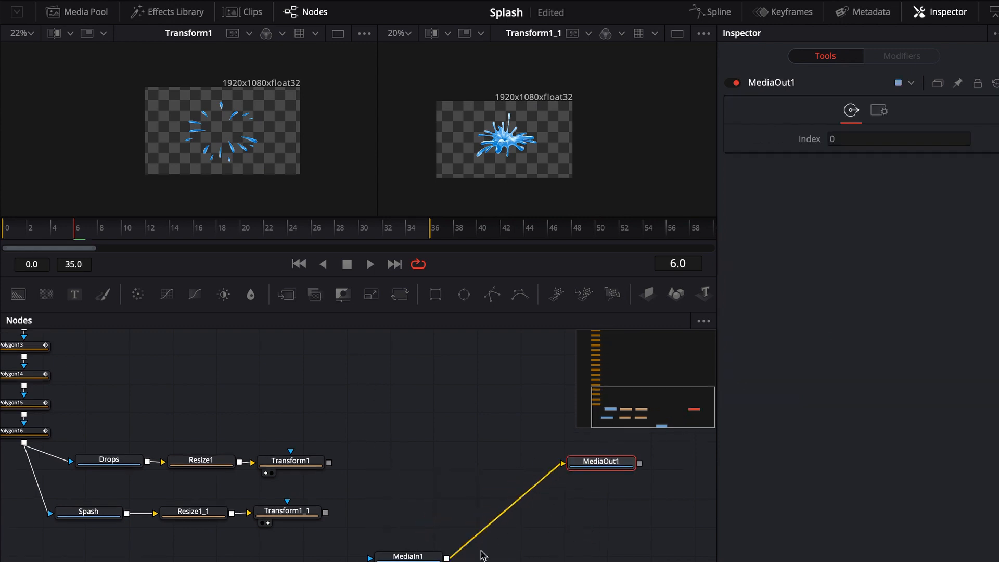
left_click_drag(413, 416, 486, 419)
left_click_drag(259, 386, 259, 387)
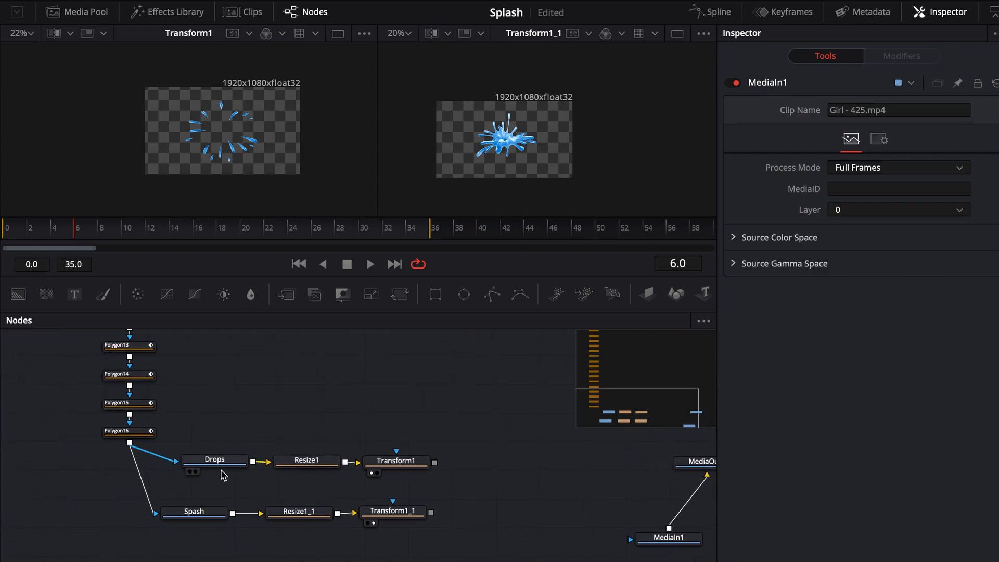
Step: Examine the image and general settings of the Drops node
left_click(218, 465)
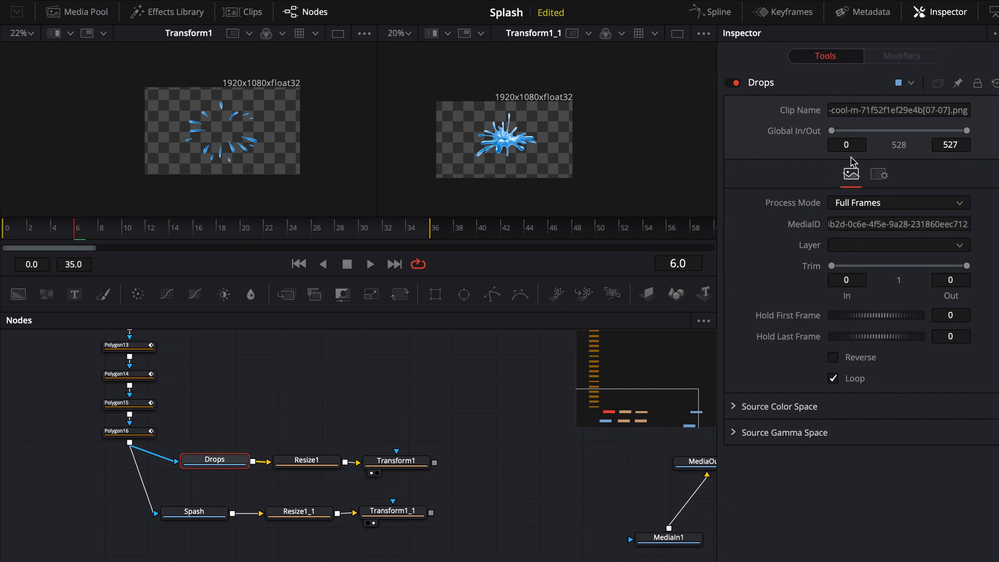
left_click(879, 174)
left_click(852, 176)
Step: Align Transform1 and Transform1_1 vertically at the ends of the Drops and Spash branches
left_click_drag(288, 436, 320, 537)
left_click_drag(477, 447, 415, 435)
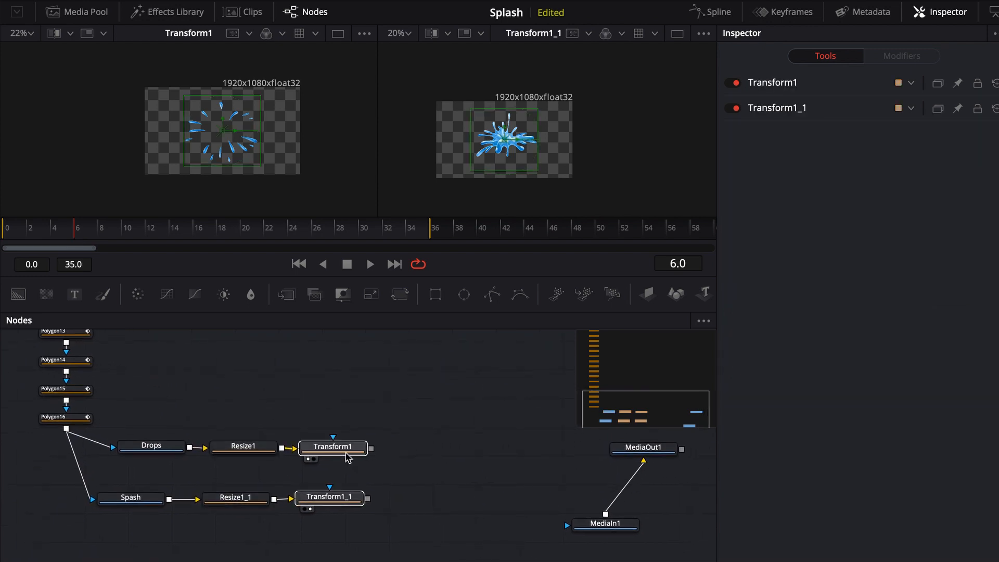
left_click(404, 445)
left_click(345, 452)
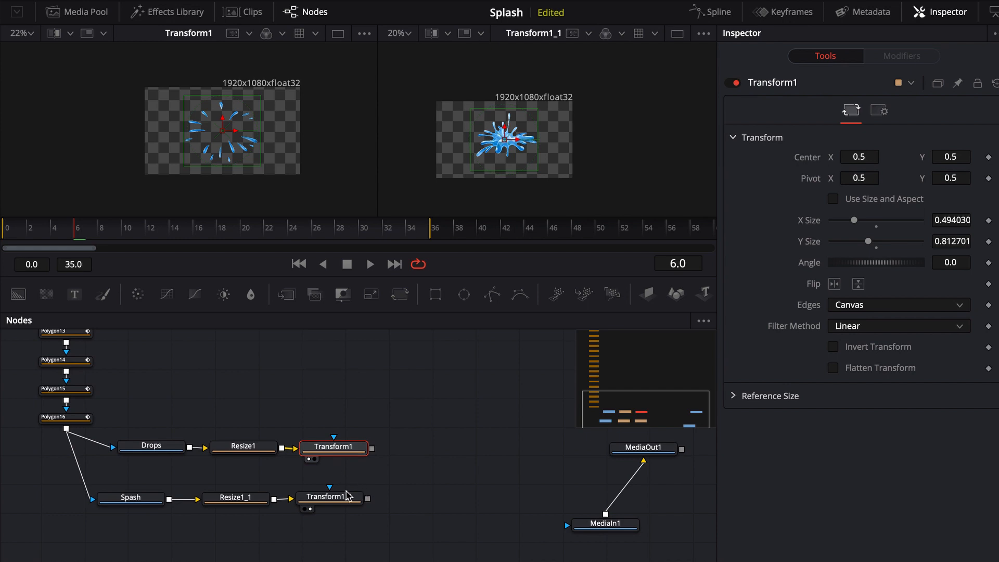
left_click_drag(329, 497, 334, 497)
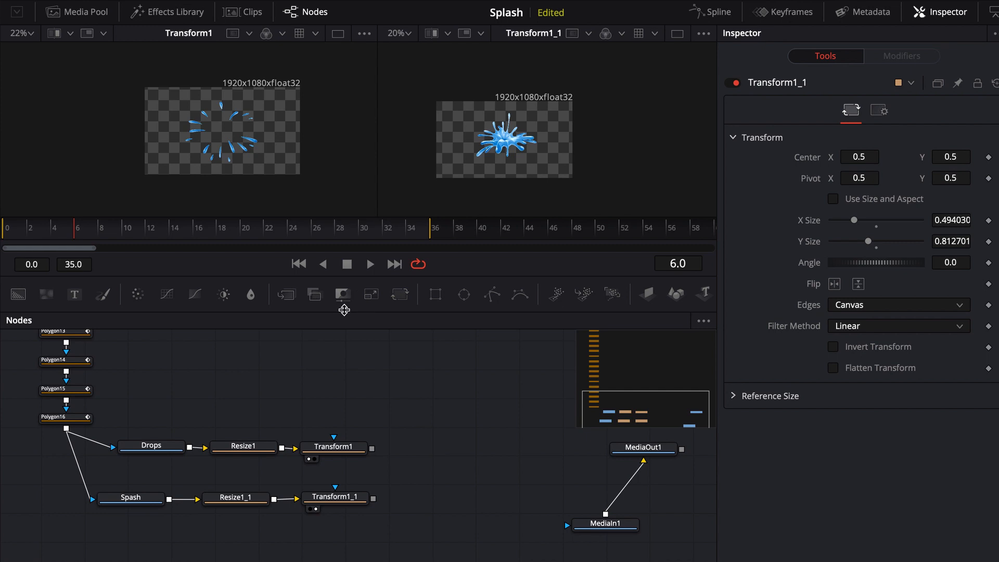
Step: Add a new Transform node after Transform1 and another one after Transform1_1
scroll(406, 374, "right", 5)
left_click(259, 448)
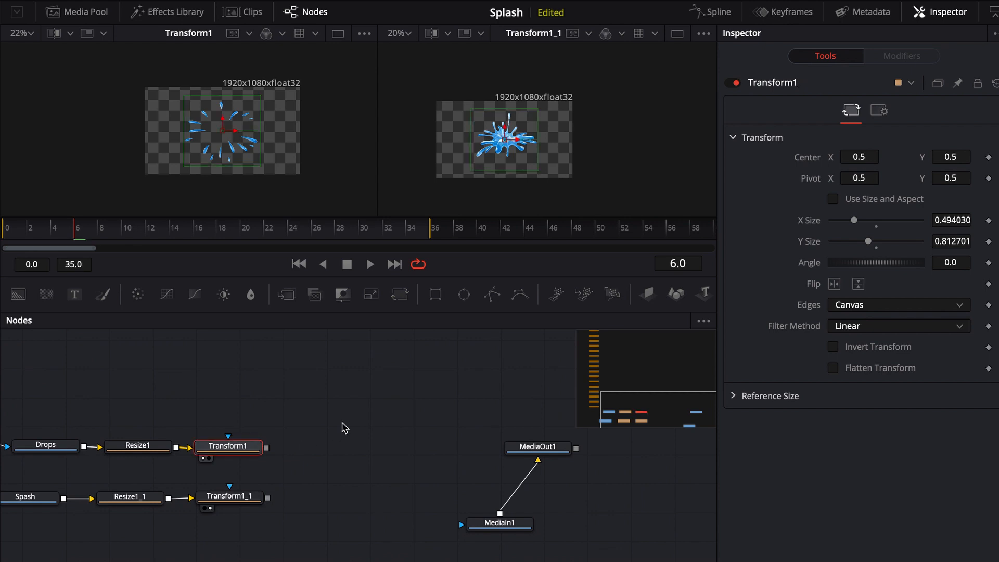
key("shift+space")
type("xf")
key("Return")
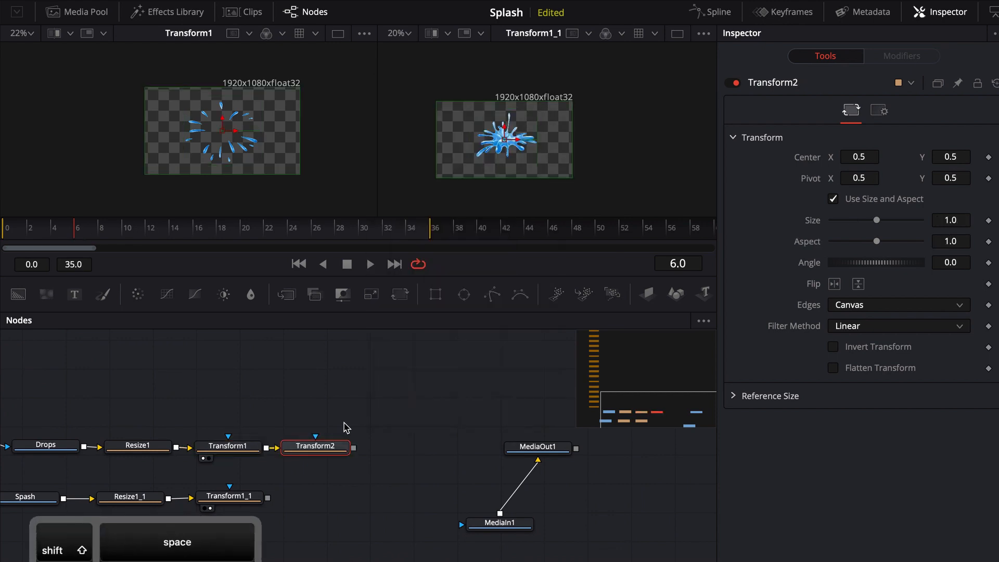
left_click(250, 500)
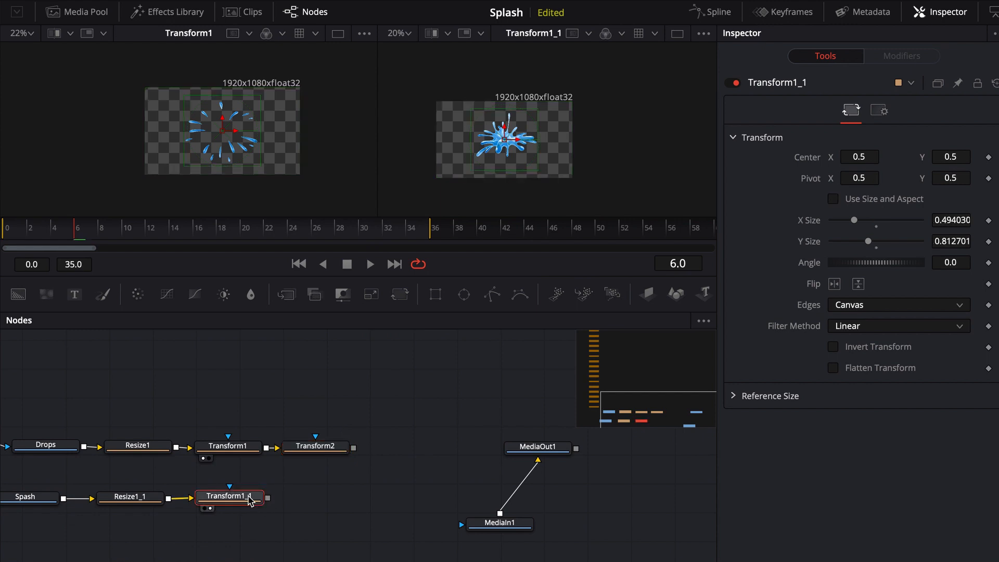
key("shift+space")
key("Return")
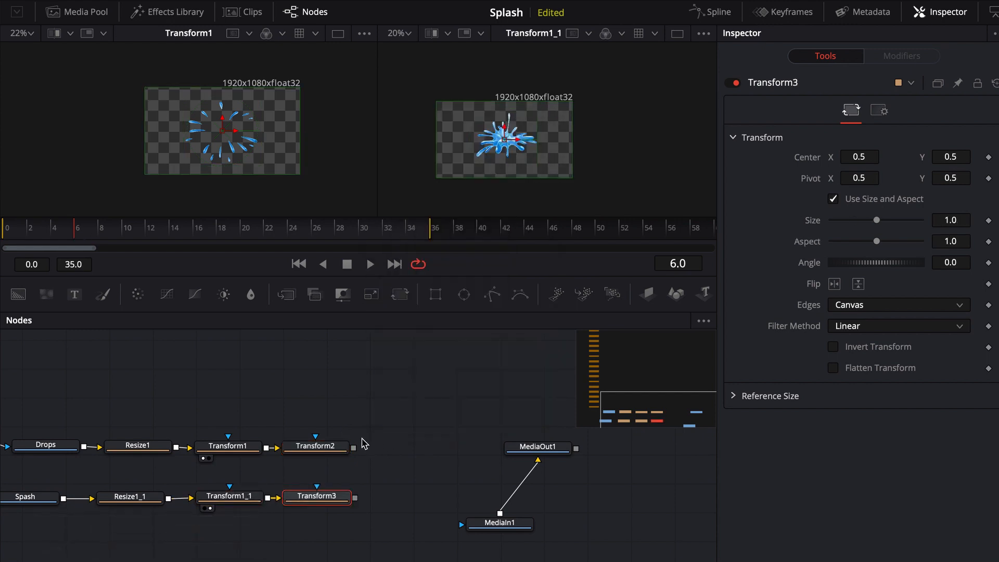
Step: Rename the new Transform node on the Drops branch to DropAnim
scroll(349, 440, "left", 5)
left_click(424, 447)
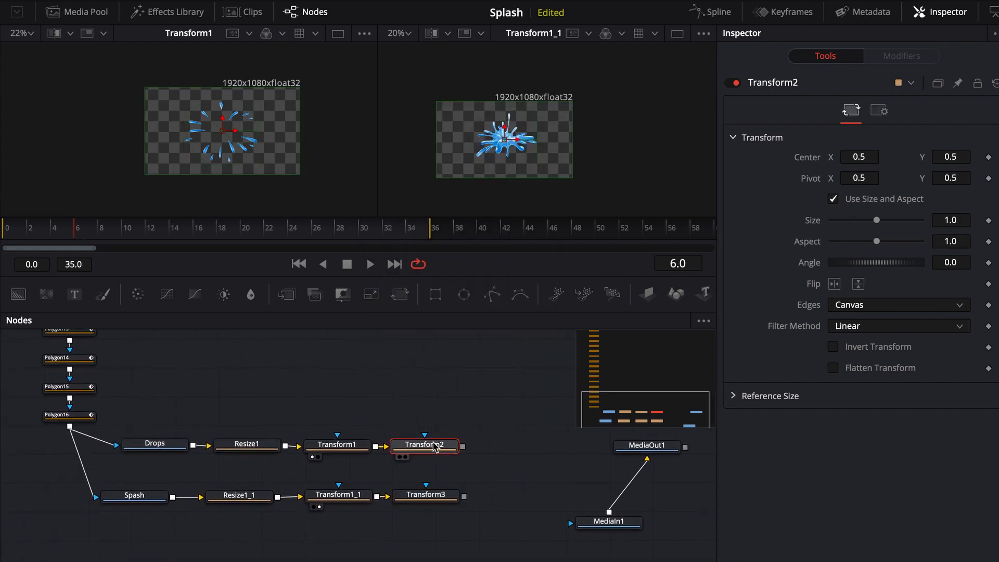
key("F2")
type("D")
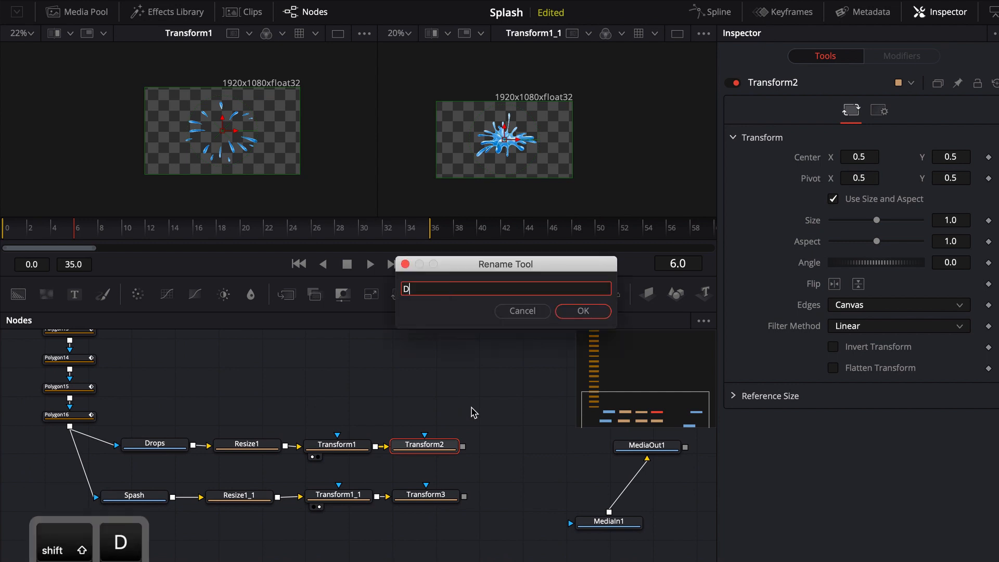
type("ropAnim")
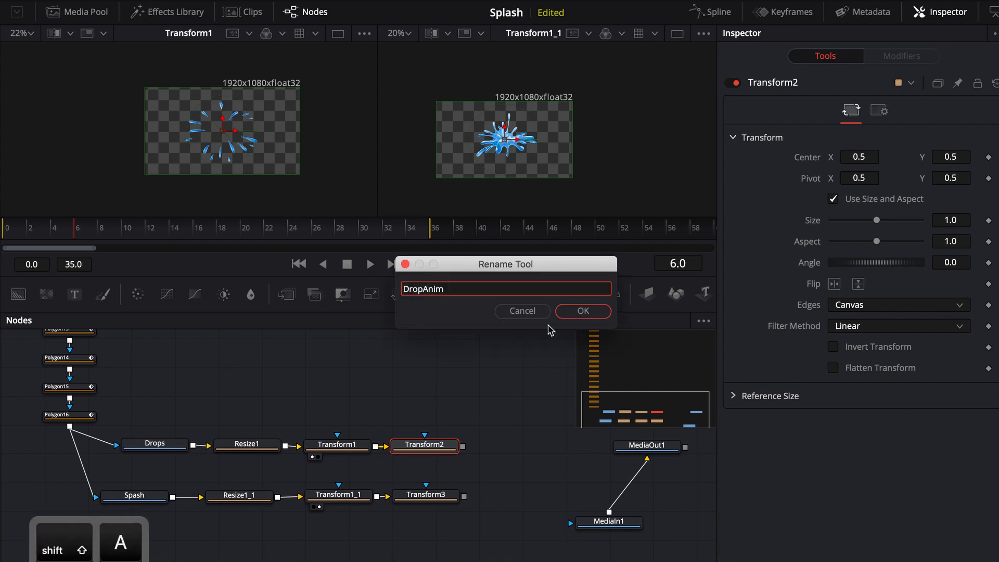
key("Return")
Step: Rename the new Transform node on the Spash branch to SplashAnim
left_click(420, 499)
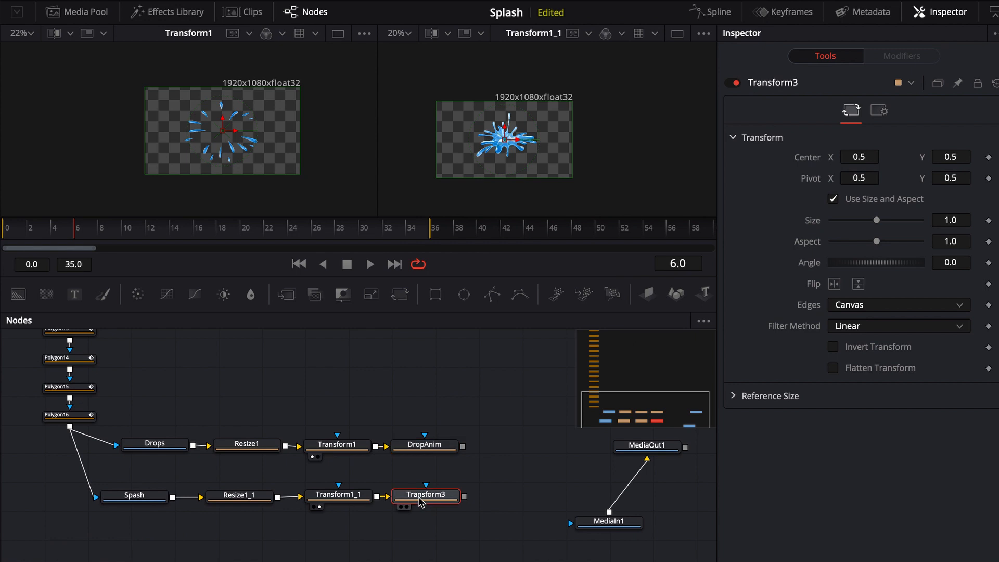
key("F2")
type("SplashAnim")
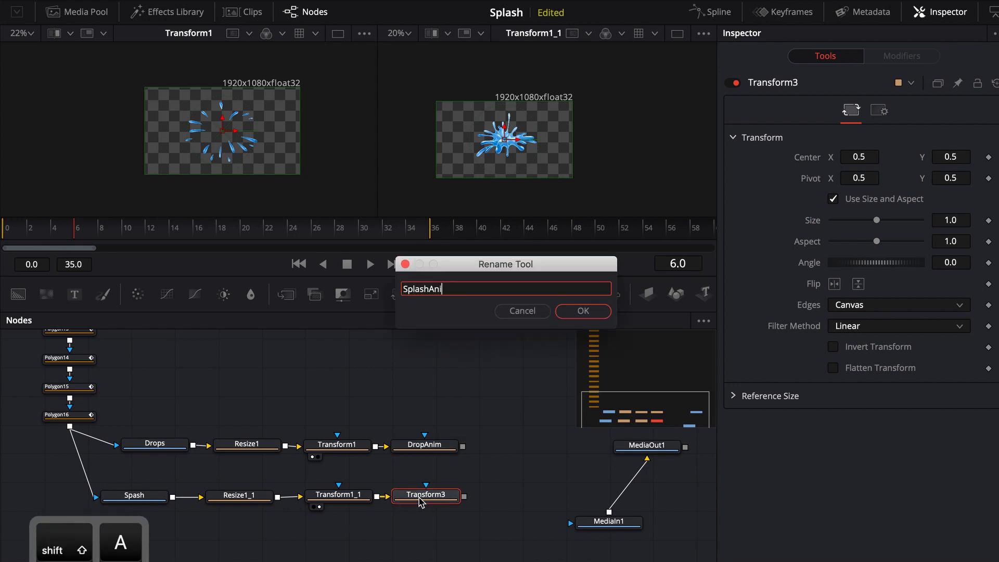
key("Return")
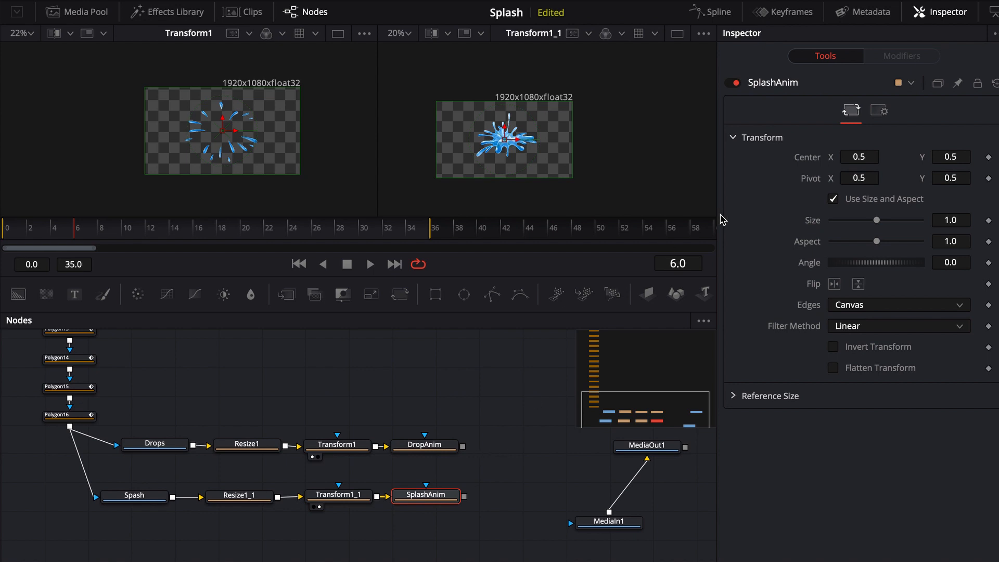
Step: Display MediaOut1 in the second viewer and scrub the walking girl footage around frame 60
left_click_drag(527, 446, 397, 439)
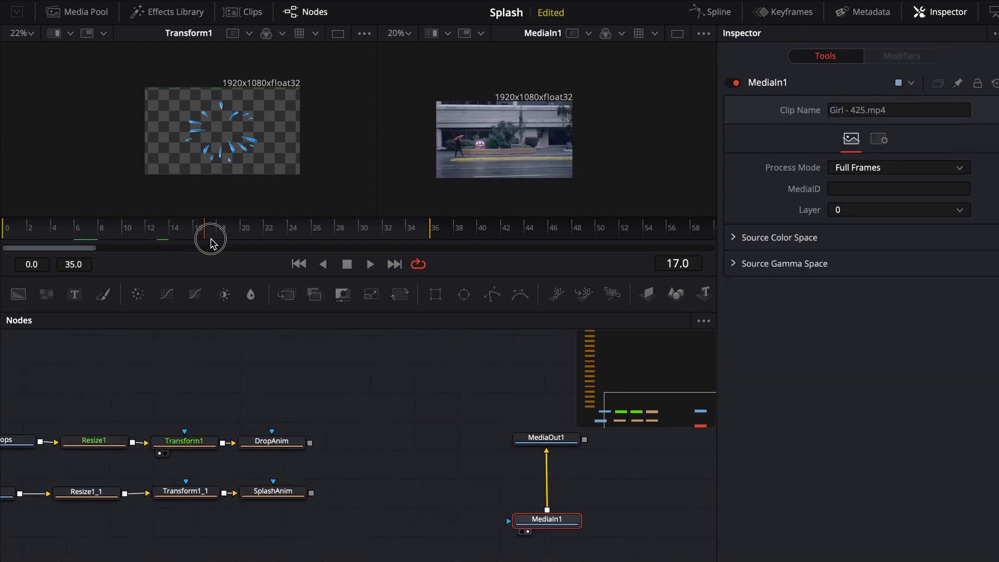
left_click_drag(205, 239, 231, 242)
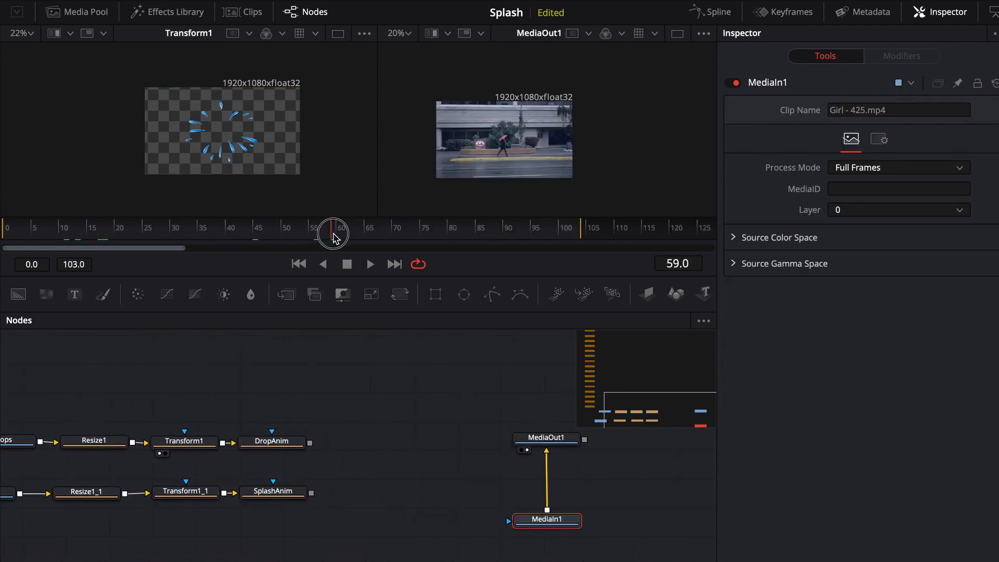
mouse_move(332, 233)
left_mouse_down()
mouse_move(250, 228)
mouse_move(379, 242)
mouse_move(345, 238)
mouse_move(347, 248)
mouse_move(334, 229)
left_mouse_up()
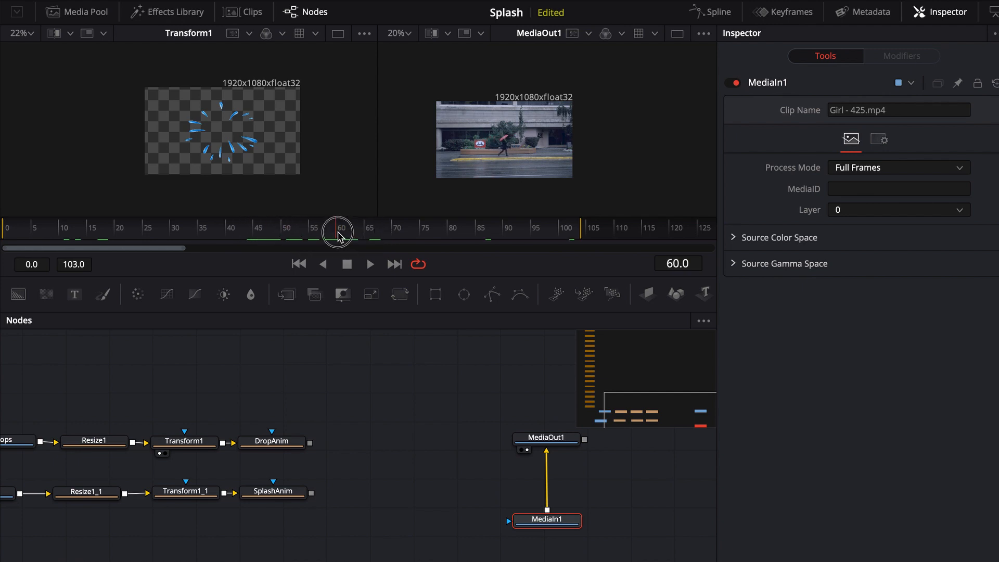
Step: Display SplashAnim in the first viewer and move the playhead to frame 60
left_click(304, 442)
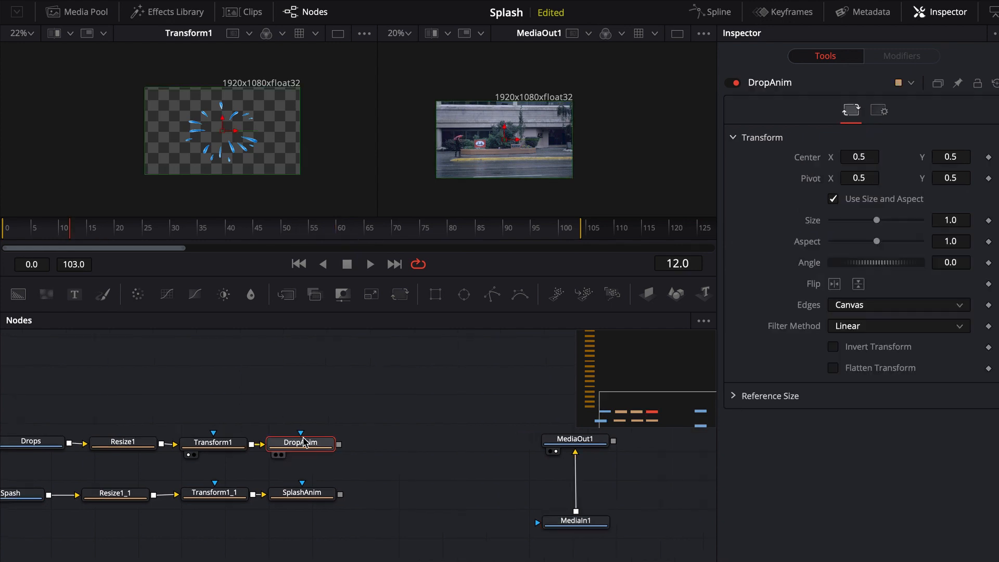
left_click(306, 497)
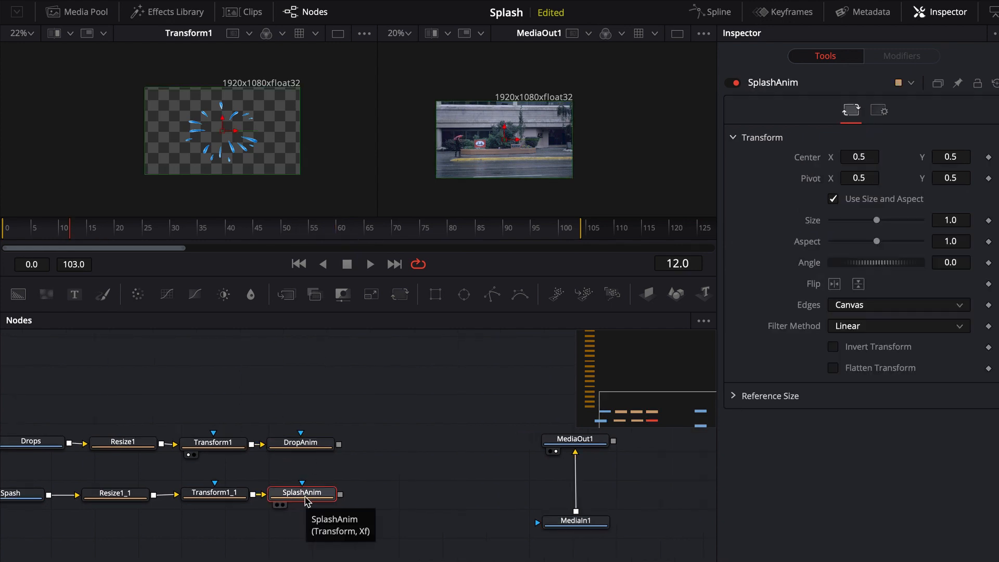
left_click_drag(306, 500, 255, 159)
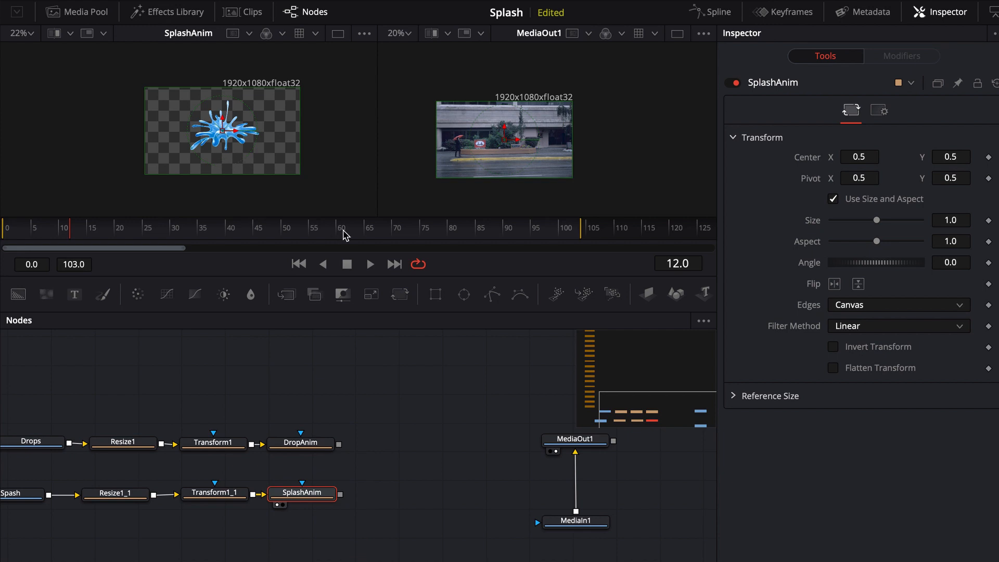
left_click(339, 233)
mouse_move(335, 232)
left_mouse_down()
mouse_move(314, 232)
mouse_move(367, 225)
mouse_move(311, 233)
mouse_move(338, 233)
left_mouse_up()
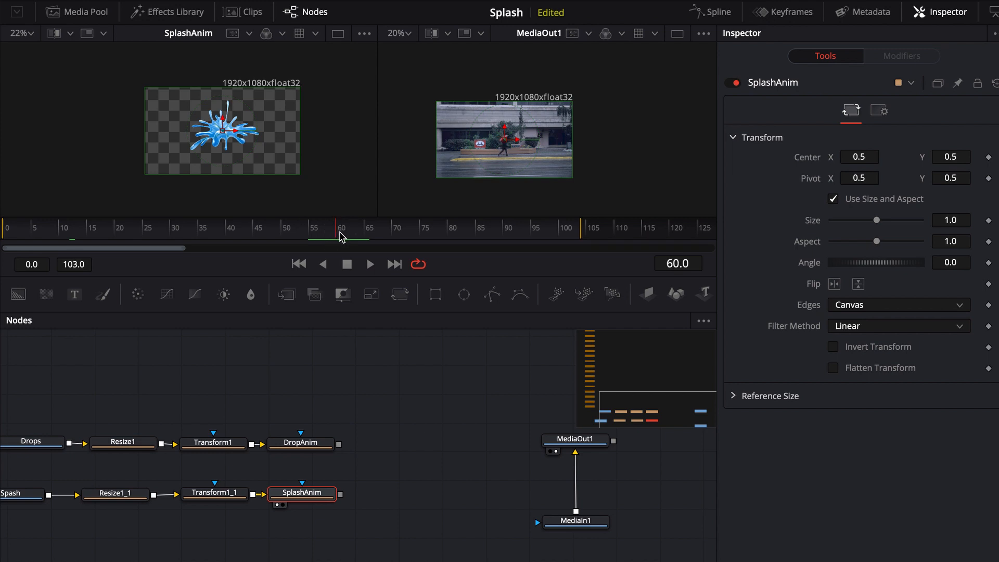
Step: Set SplashAnim's Size to 0.0 and keyframe it at frame 60
left_click(877, 221)
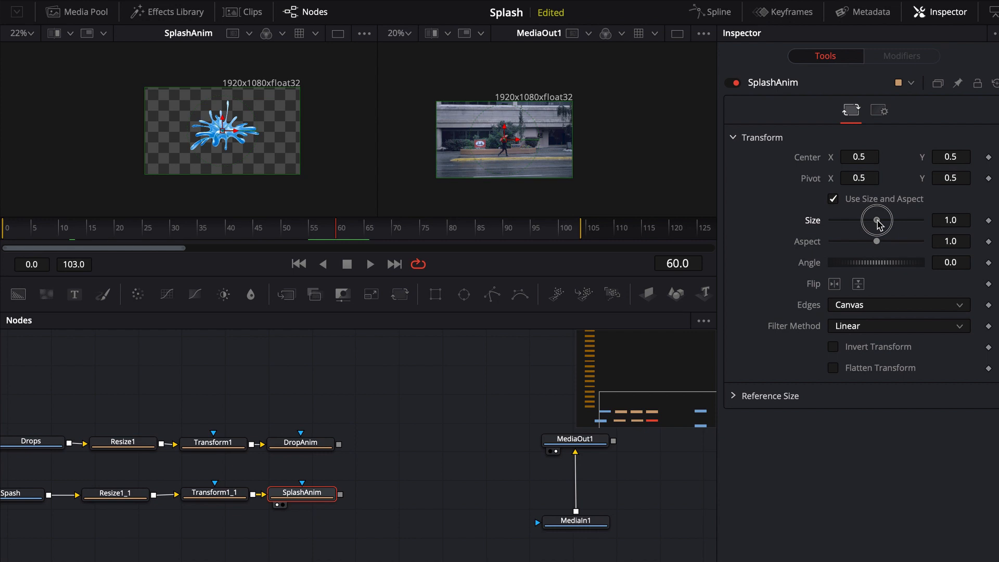
left_click_drag(877, 221, 773, 225)
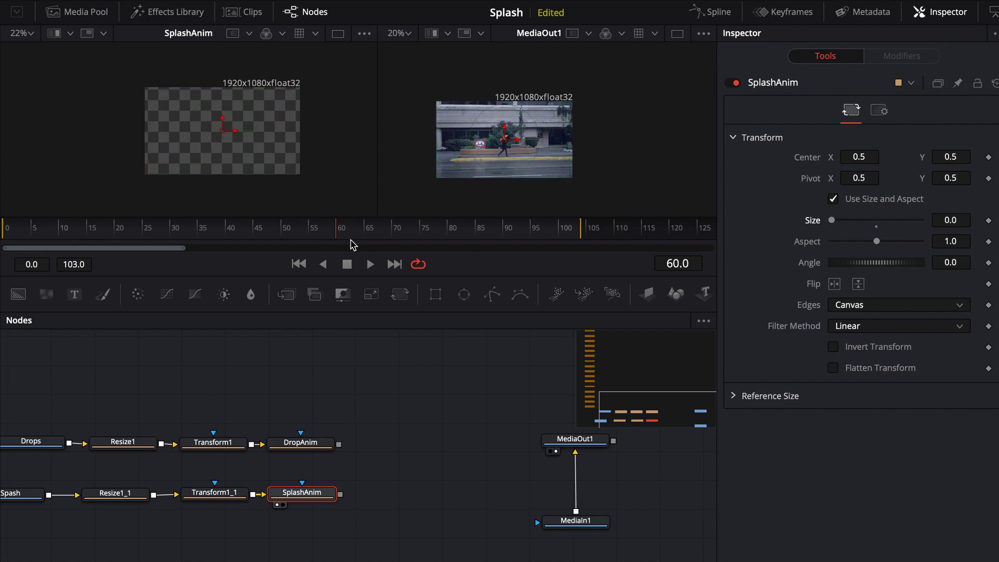
left_click(989, 220)
Step: Keyframe SplashAnim's Size at 0.77 on frame 70 and about 0.94 on frame 73
left_click_drag(335, 234, 396, 234)
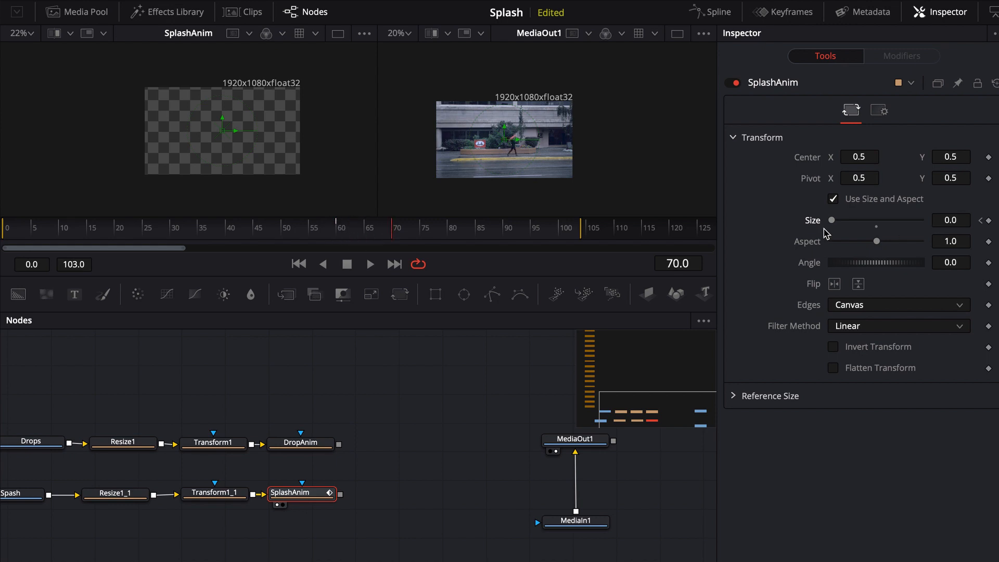
left_click_drag(831, 220, 865, 224)
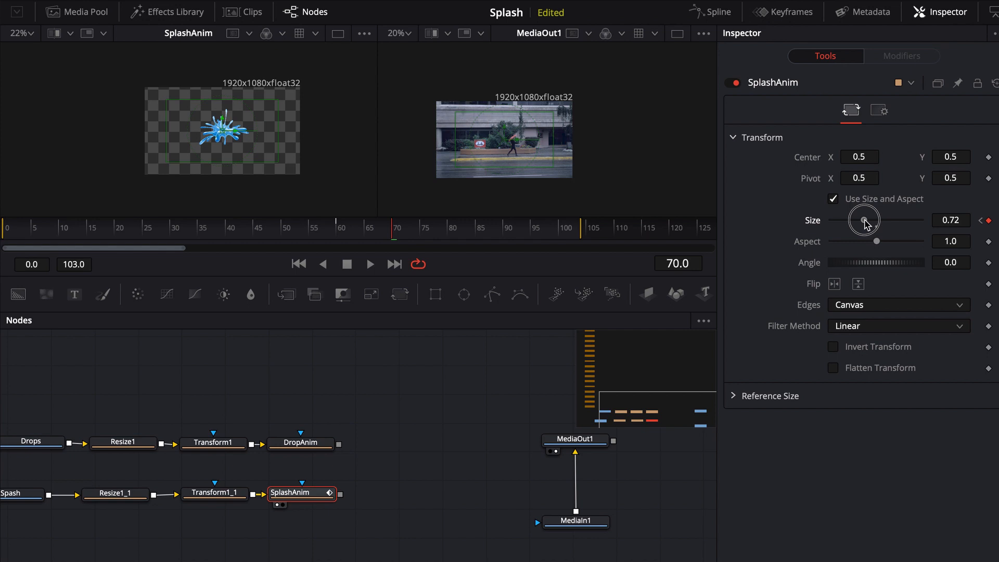
left_click_drag(865, 224, 867, 223)
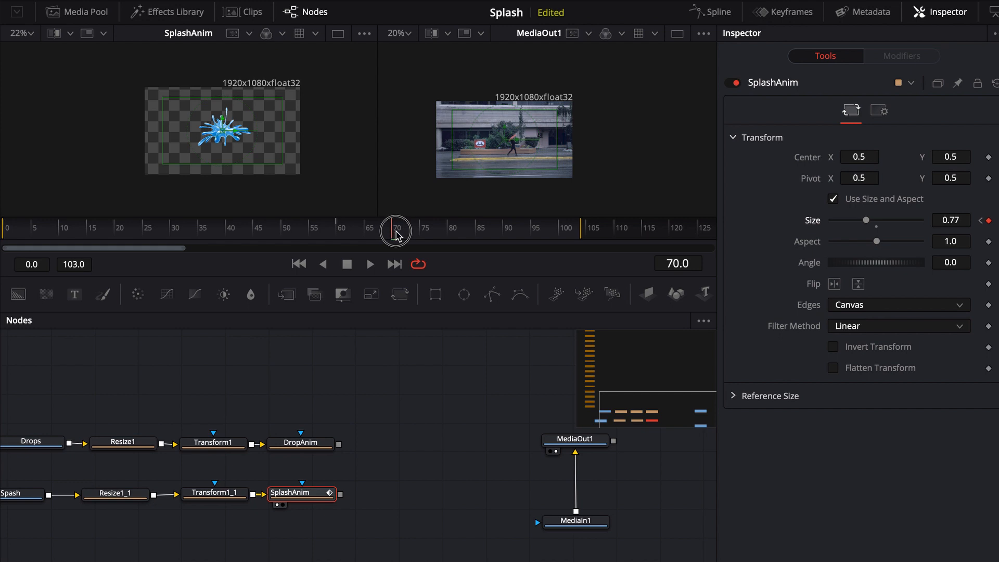
left_click_drag(397, 237, 417, 238)
left_click_drag(865, 220, 878, 222)
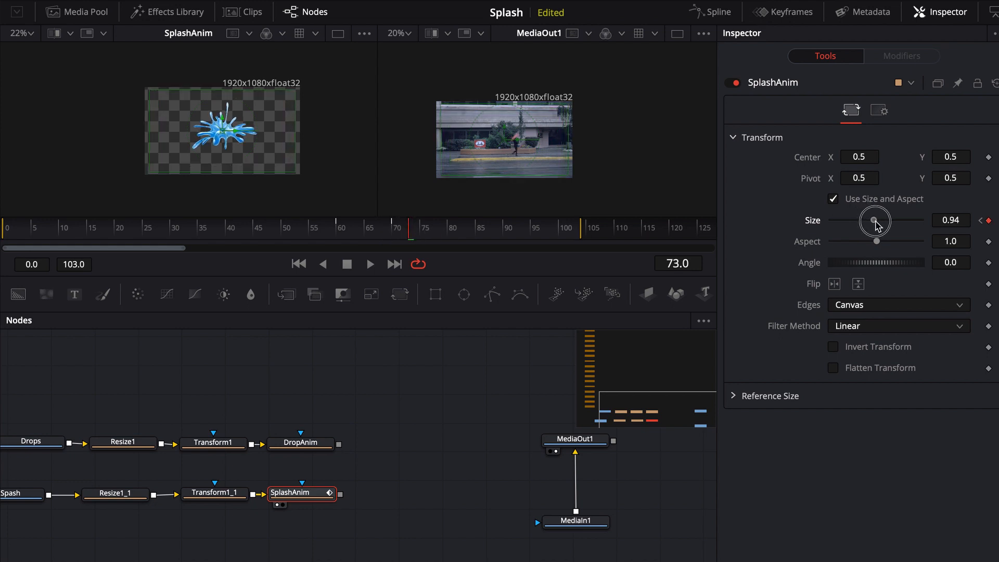
Step: Play back the splash growth animation from around frame 60 to check its timing
left_click_drag(412, 236, 325, 233)
left_click(429, 237)
key("space")
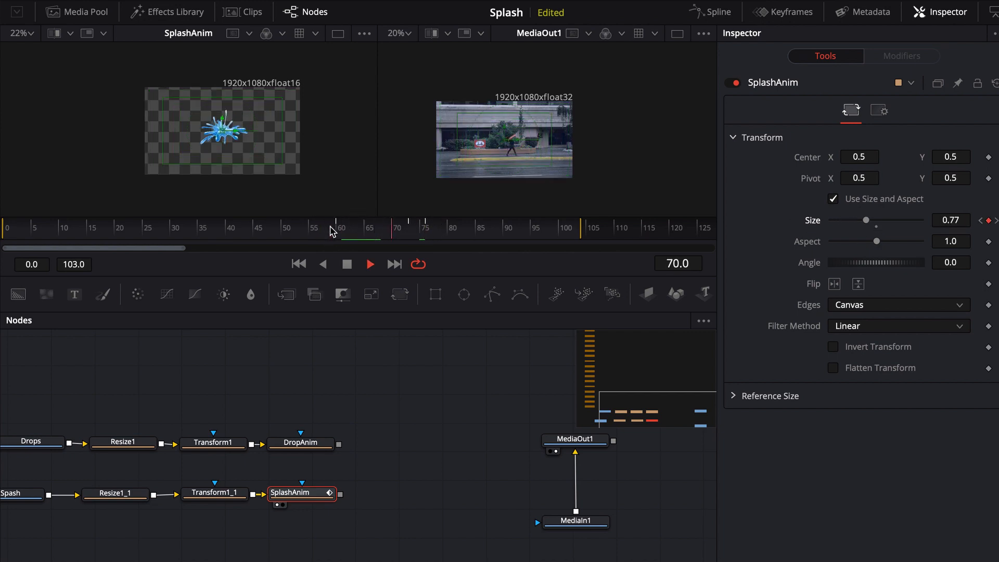
Step: Replay SplashAnim's grow-and-shrink animation repeatedly from about frame 60 to around frame 80
key("space")
left_click_drag(440, 229, 331, 230)
key("space")
key("space")
left_click_drag(425, 234, 333, 235)
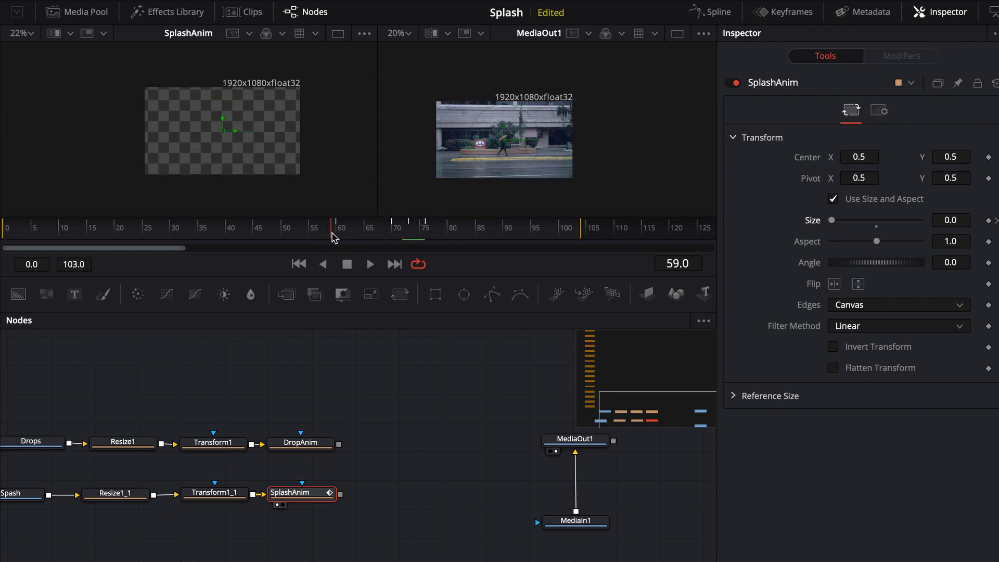
key("space")
key("space")
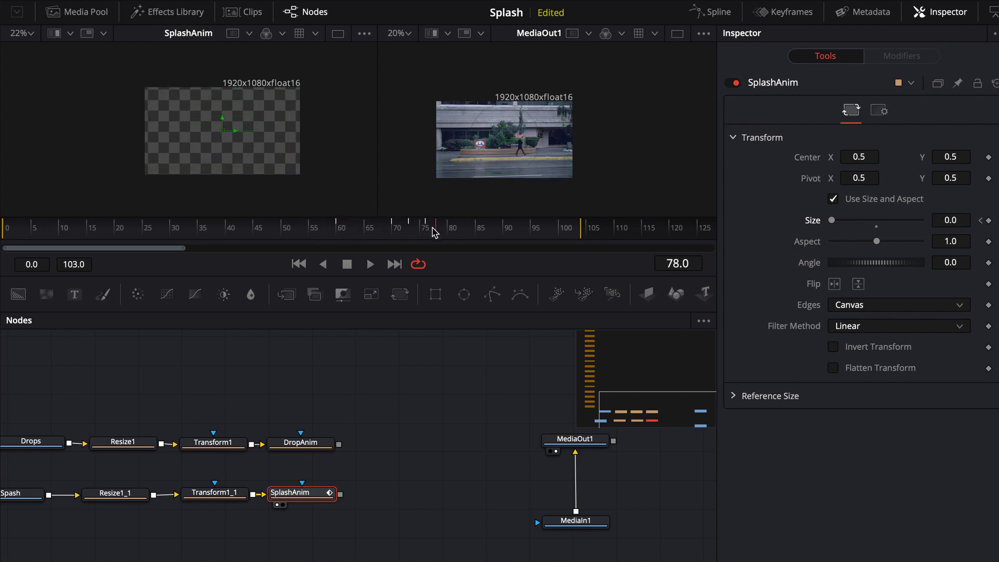
left_click_drag(433, 232, 336, 234)
key("space")
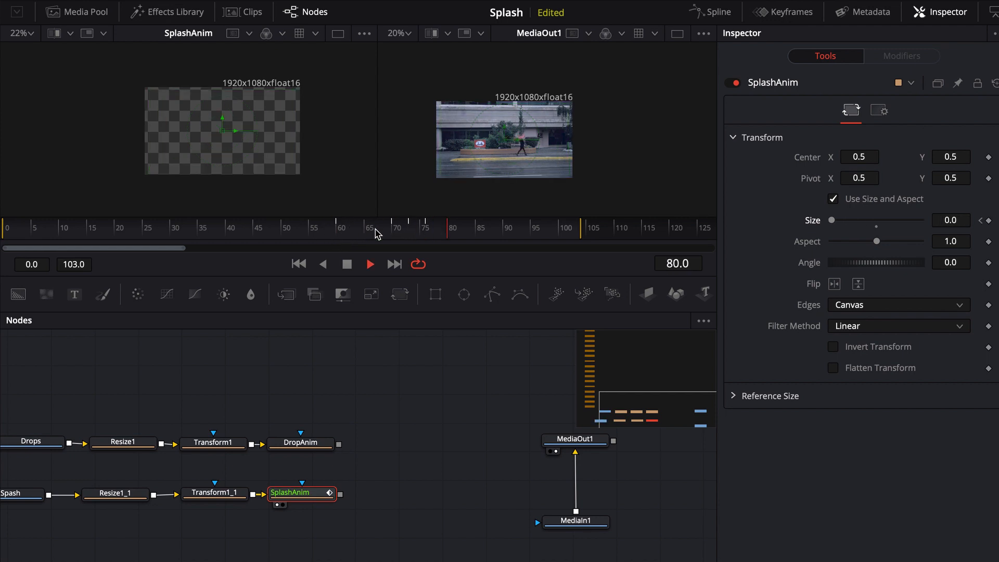
key("space")
left_click_drag(460, 234, 346, 232)
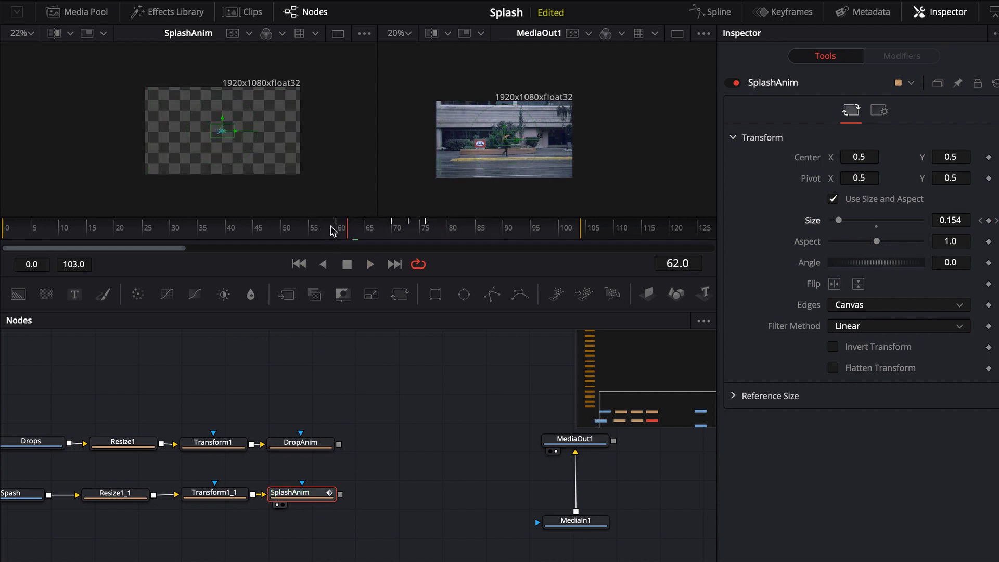
Step: Show DropAnim in the first viewer, set its Size to 0.0 and keyframe it at frame 70
left_click(306, 443)
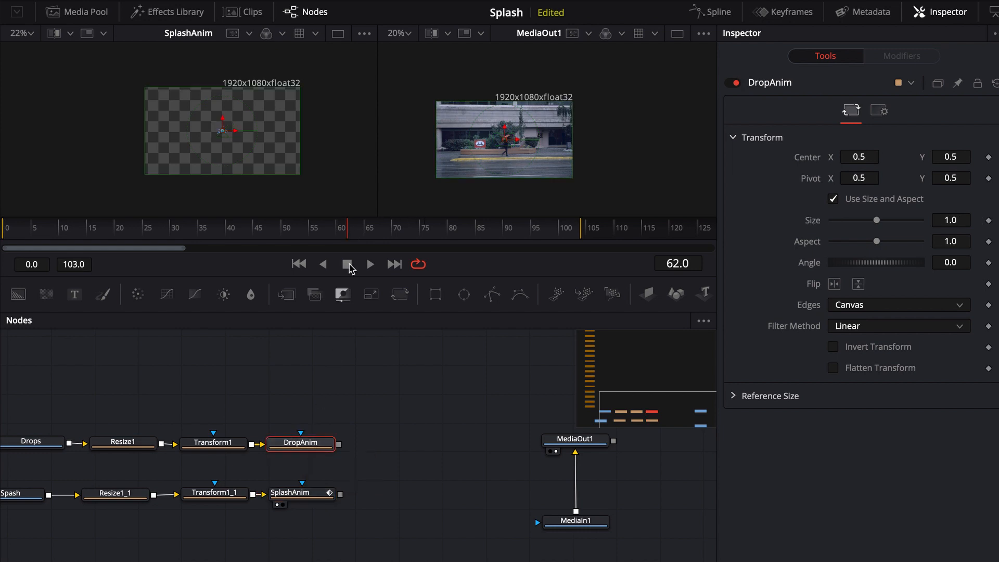
left_click_drag(345, 230, 394, 233)
left_click(294, 494)
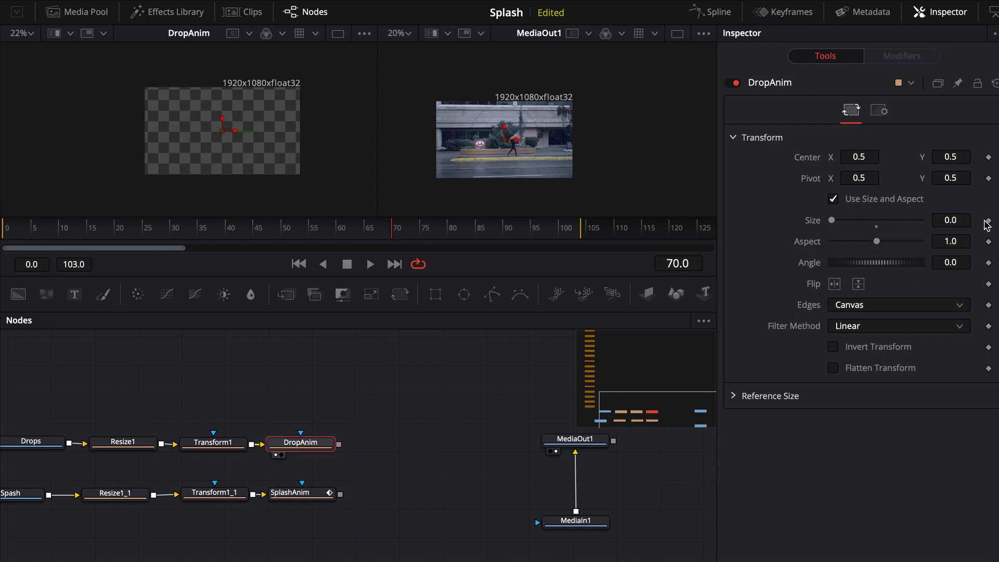
left_click(987, 220)
Step: Keyframe DropAnim's Size larger at frame 75 and at 1.32 on frame 78
left_click_drag(393, 231, 423, 234)
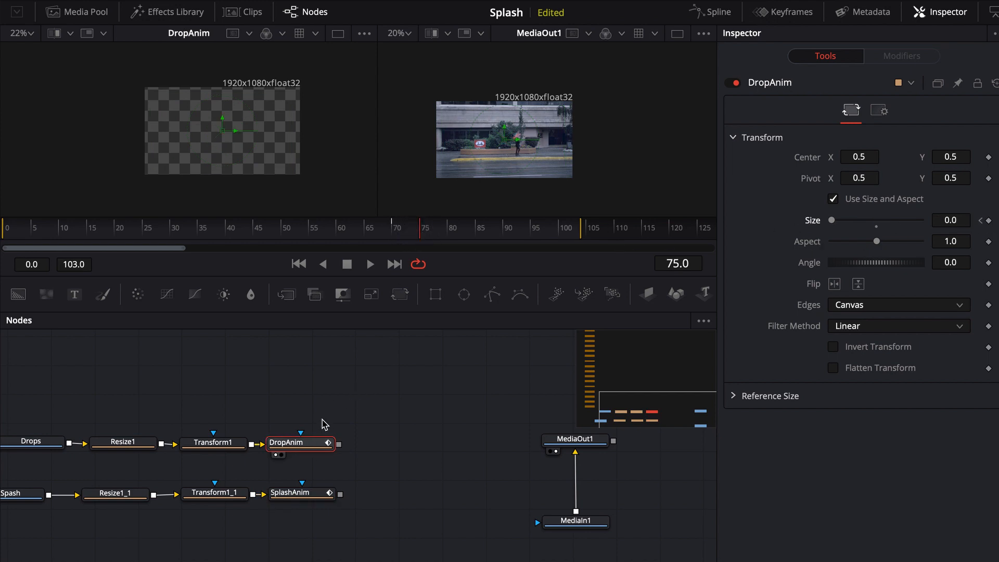
left_click_drag(831, 220, 875, 222)
left_click_drag(422, 234, 438, 232)
left_click_drag(875, 220, 879, 220)
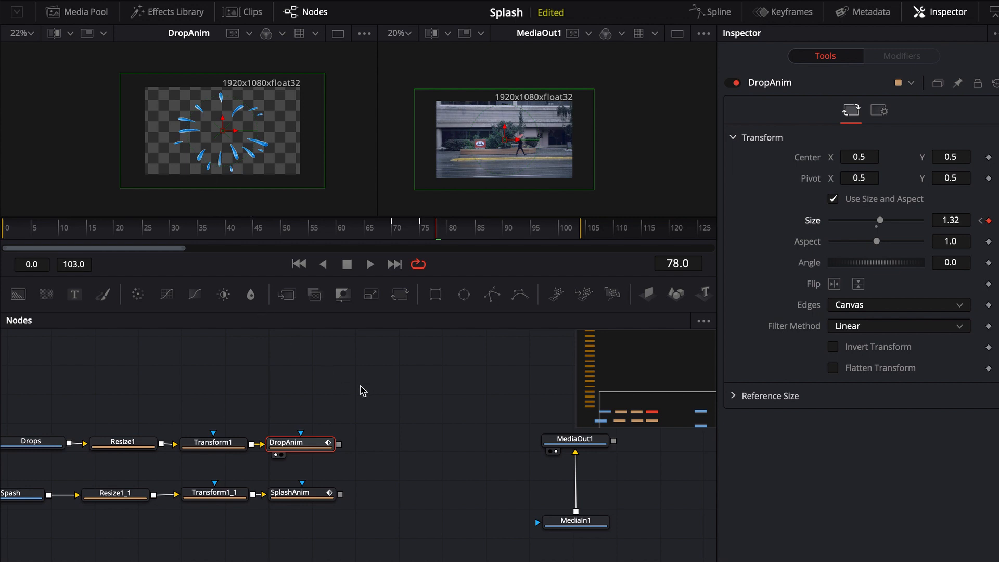
Step: Merge DropAnim as foreground over SplashAnim as background with a new Merge node, and show it in the second viewer
left_click(382, 380)
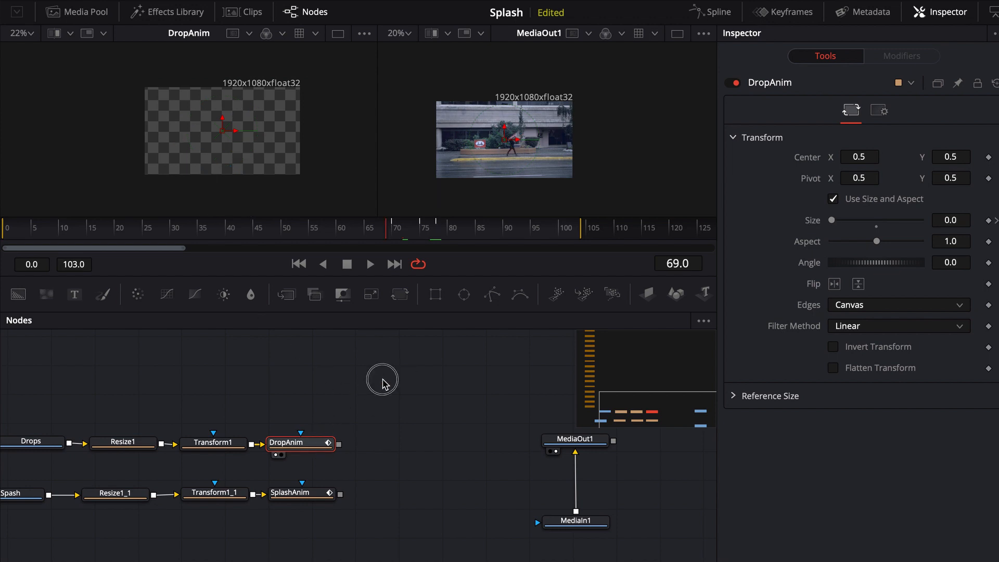
left_click(288, 295)
left_click_drag(387, 385, 406, 471)
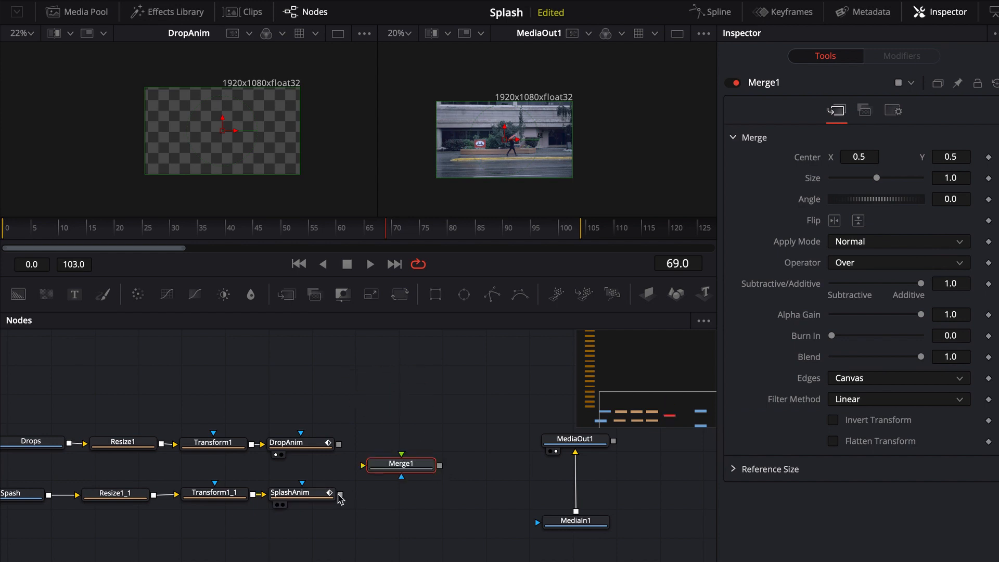
left_click_drag(339, 495, 519, 180)
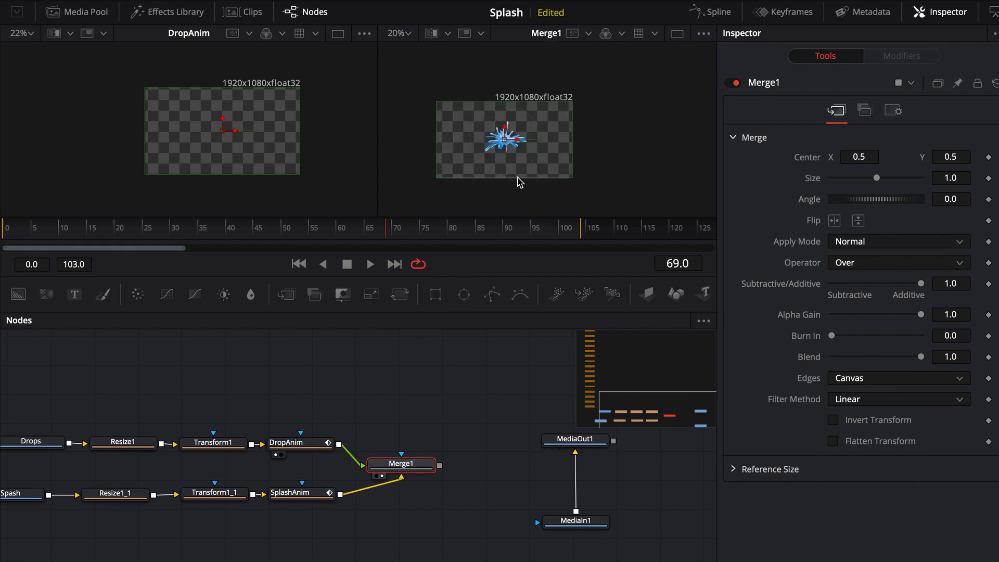
Step: Play back the merged splash and droplets from around frame 62 to check how both layers combine
scroll(518, 165, "up", 2, "super")
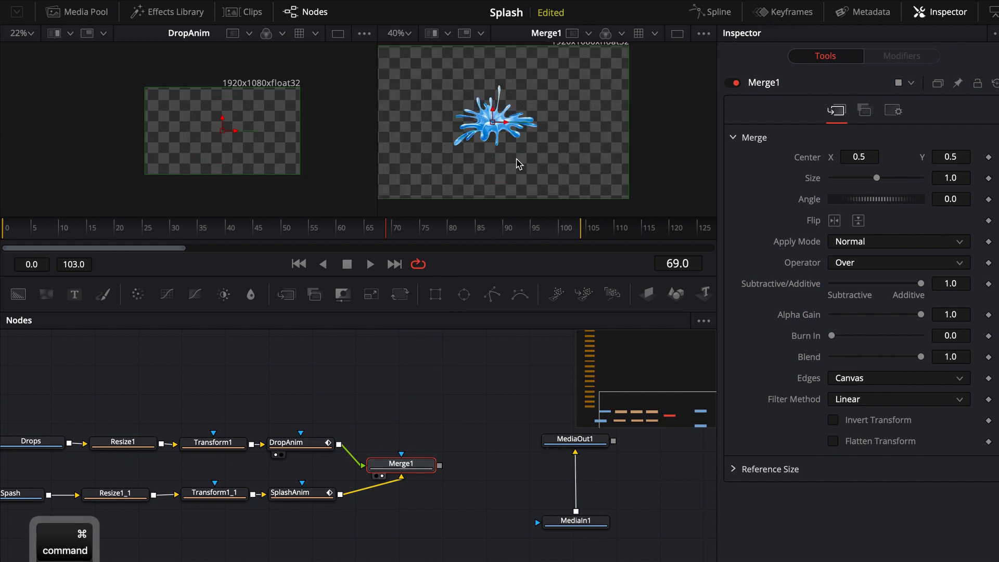
key("space")
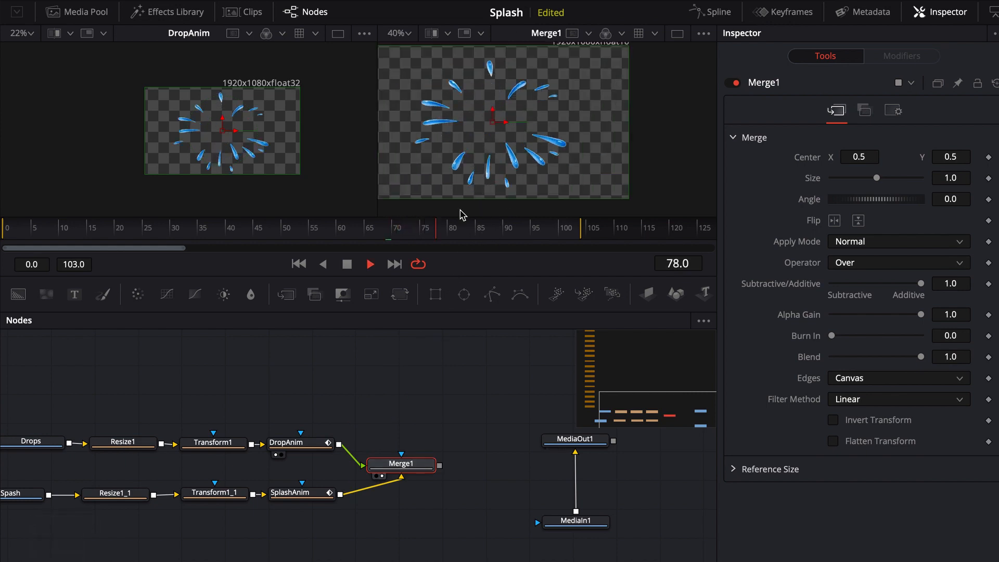
left_click(398, 236)
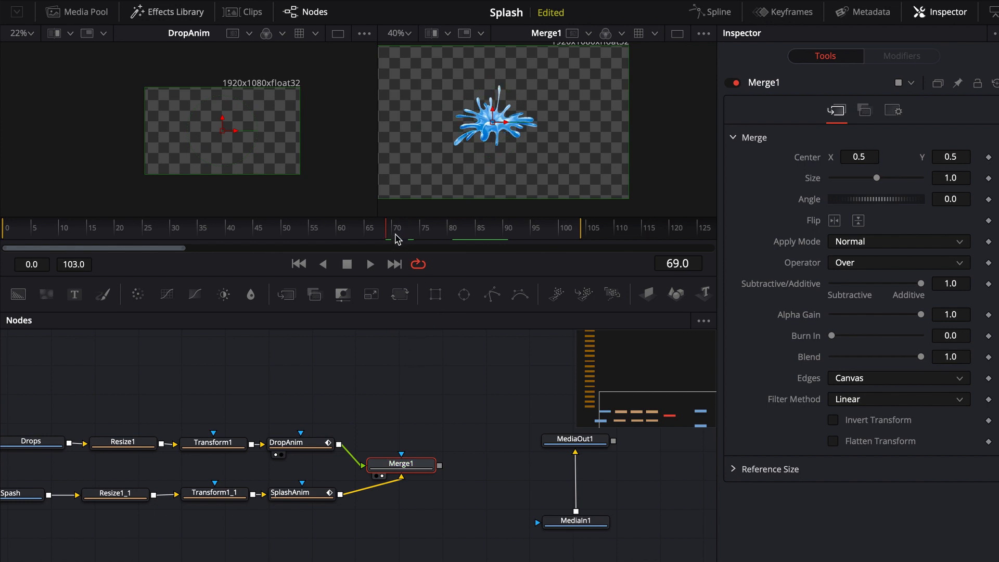
left_click_drag(398, 240, 353, 234)
key("space")
left_click(382, 233)
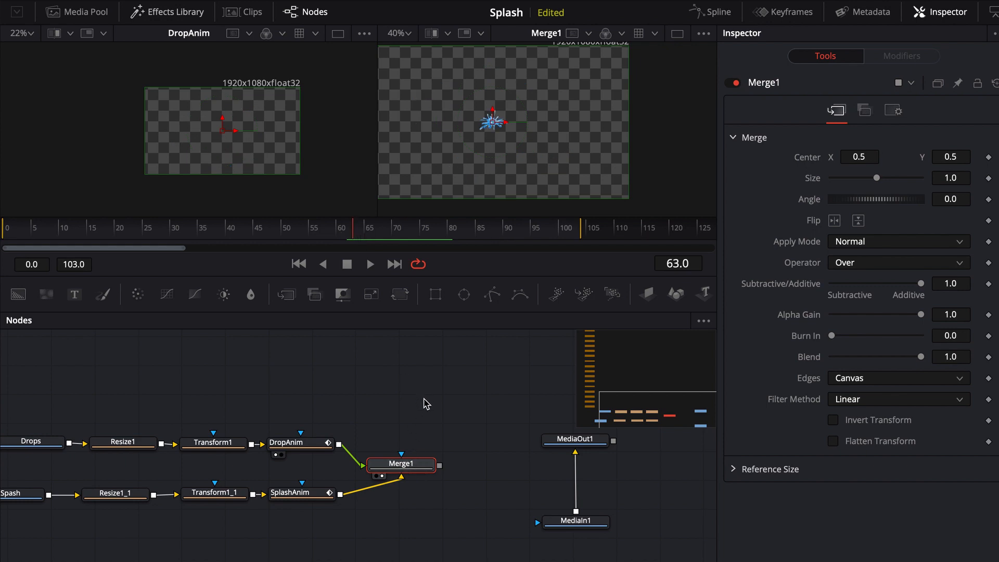
Step: Show SplashAnim's Size curve in an enlarged Spline editor in place of the Inspector, and fit the curve to view
left_click_drag(416, 395, 346, 380)
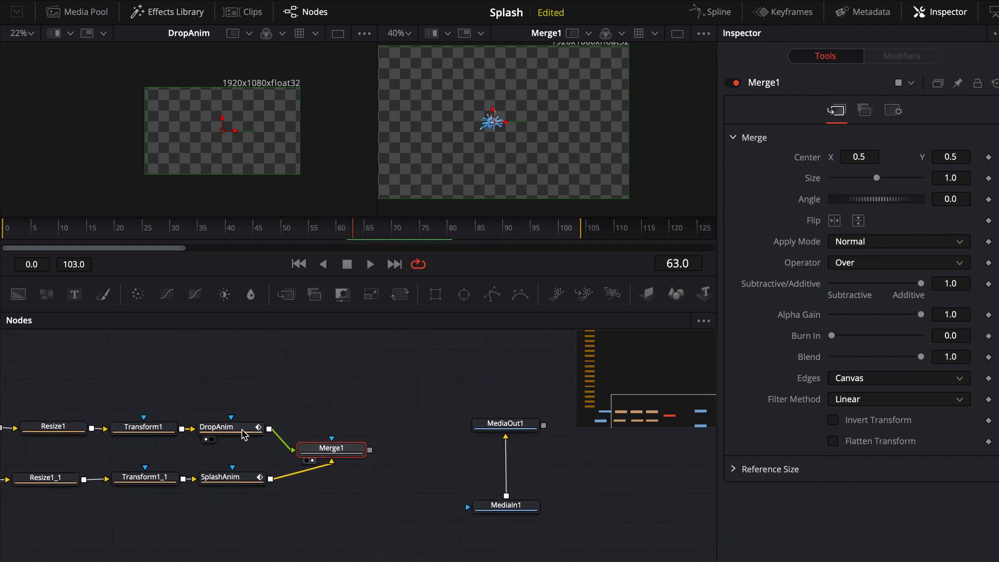
left_click(936, 13)
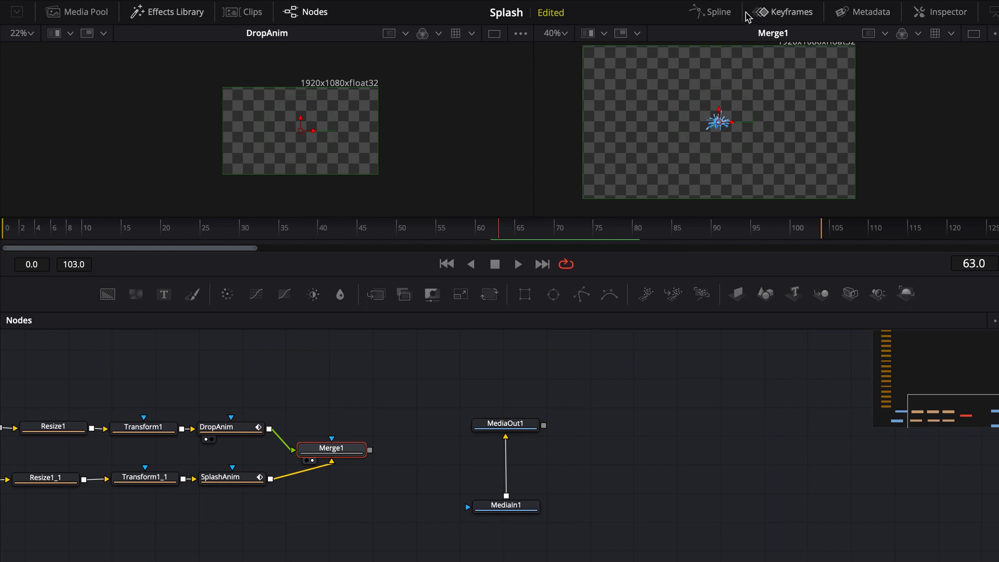
left_click(715, 11)
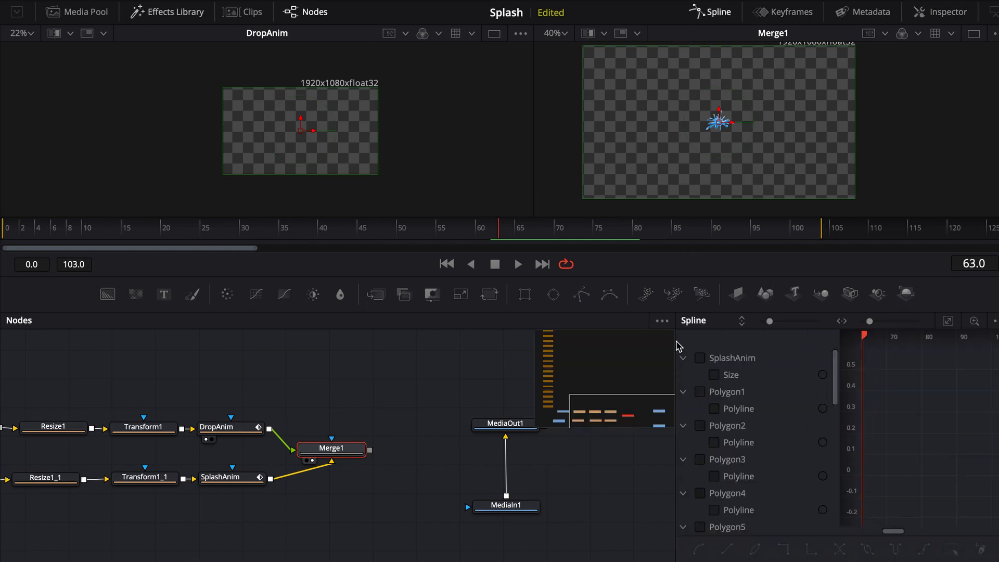
left_click_drag(677, 321, 105, 322)
left_click(129, 358)
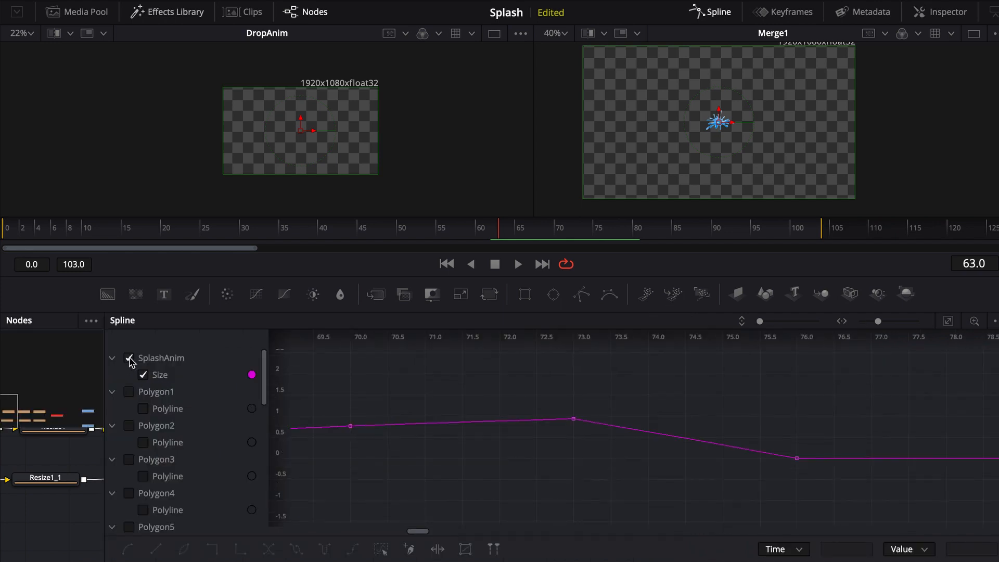
left_click(947, 322)
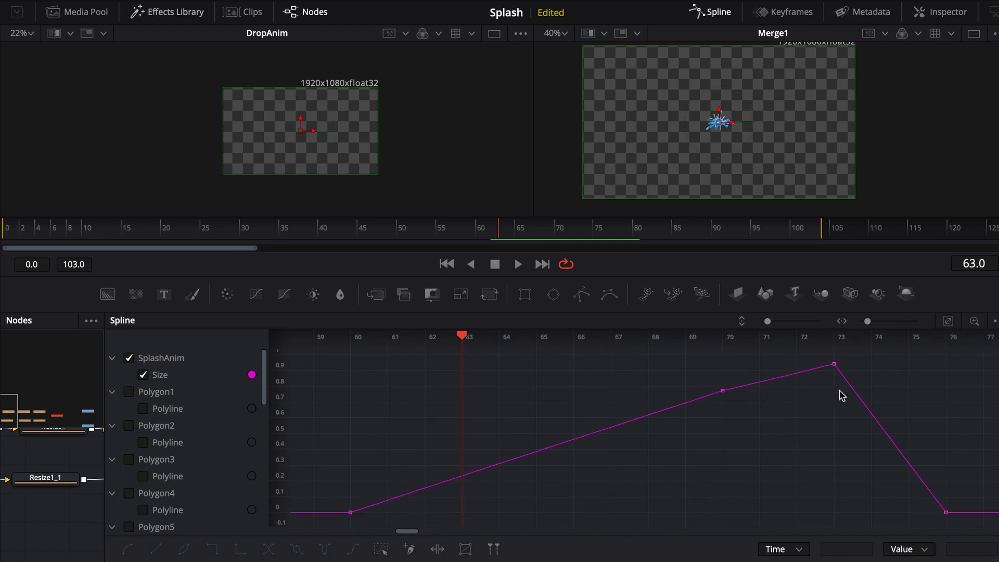
Step: Play the merged animation alongside SplashAnim's linear Size curve to compare the motion with its keyframes
left_click_drag(462, 336, 330, 350)
key("space")
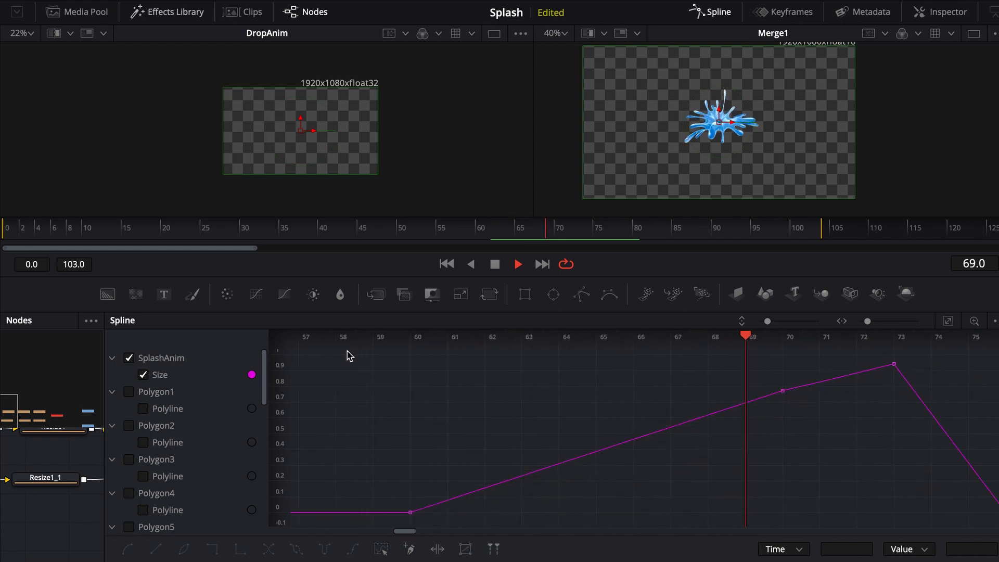
key("space")
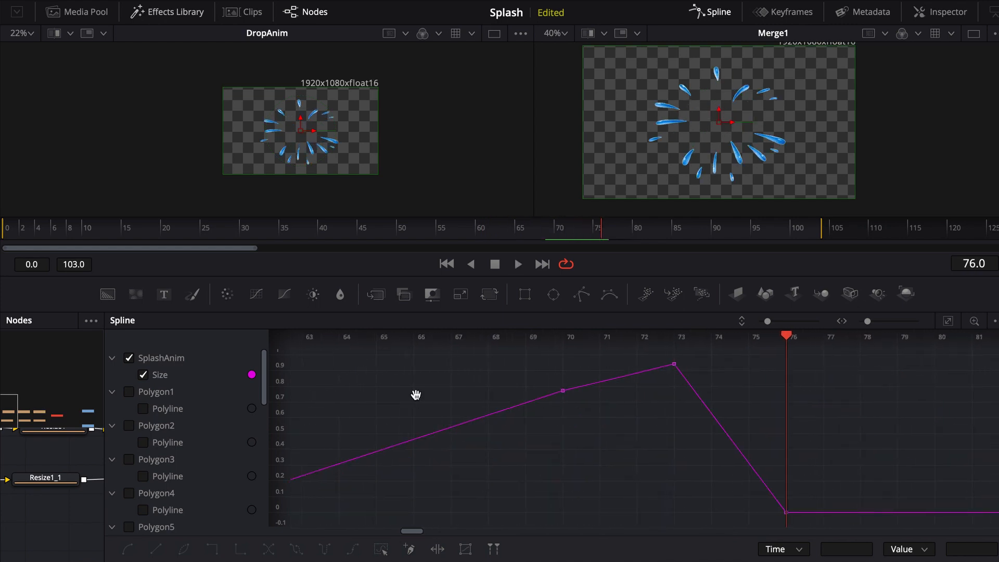
left_click_drag(415, 395, 579, 393)
key("space")
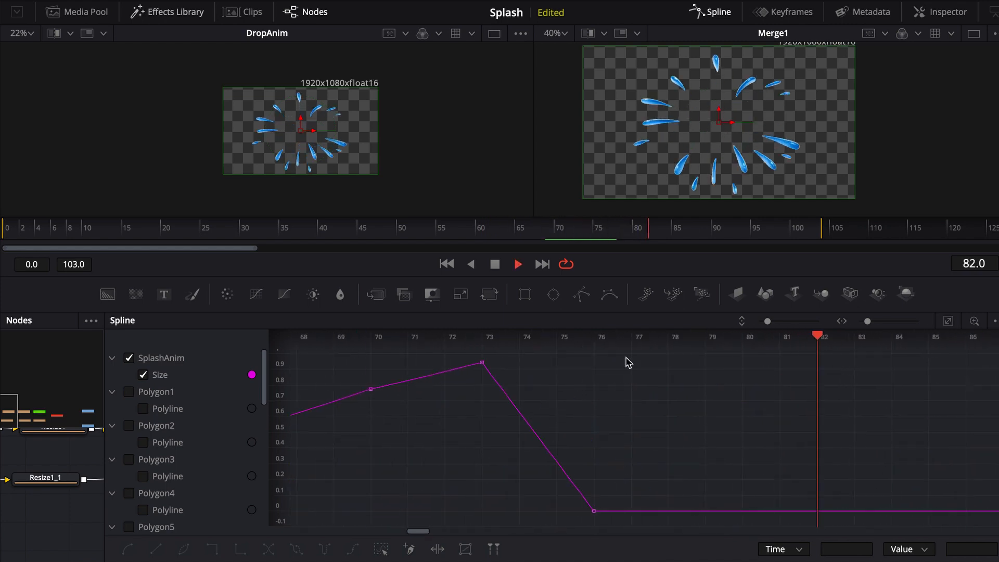
key("space")
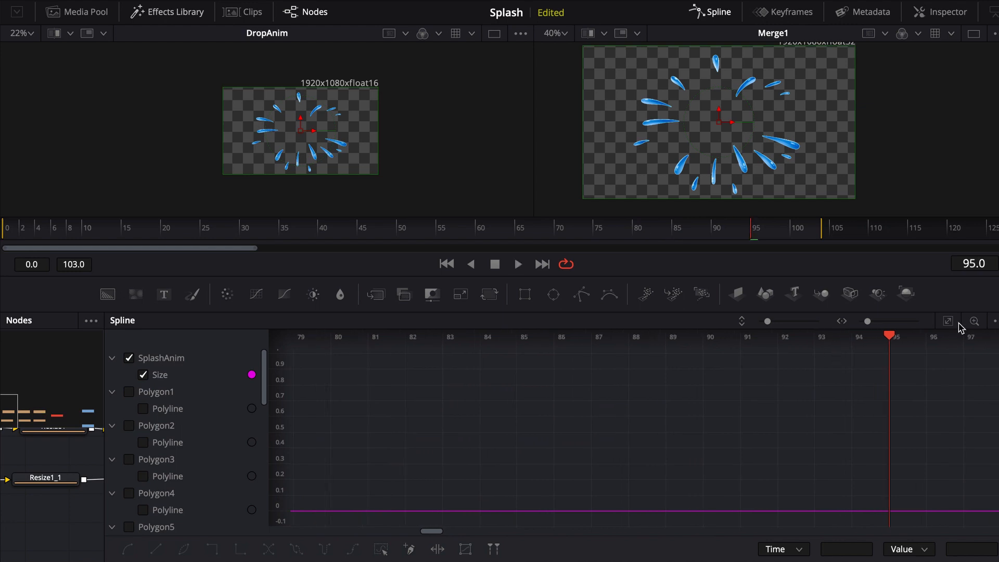
left_click(948, 322)
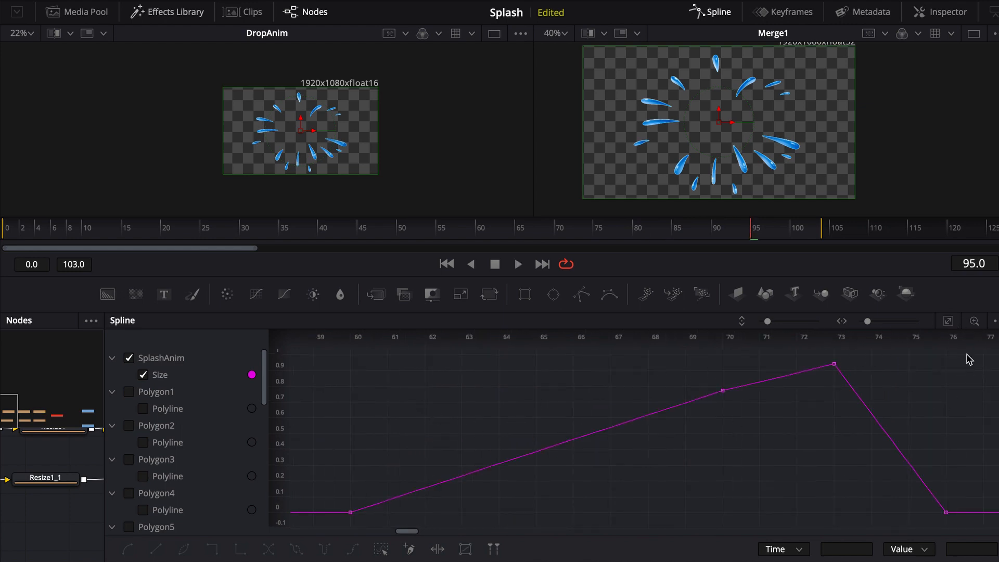
Step: Smooth all keyframes on SplashAnim's Size curve
left_click_drag(970, 352, 336, 526)
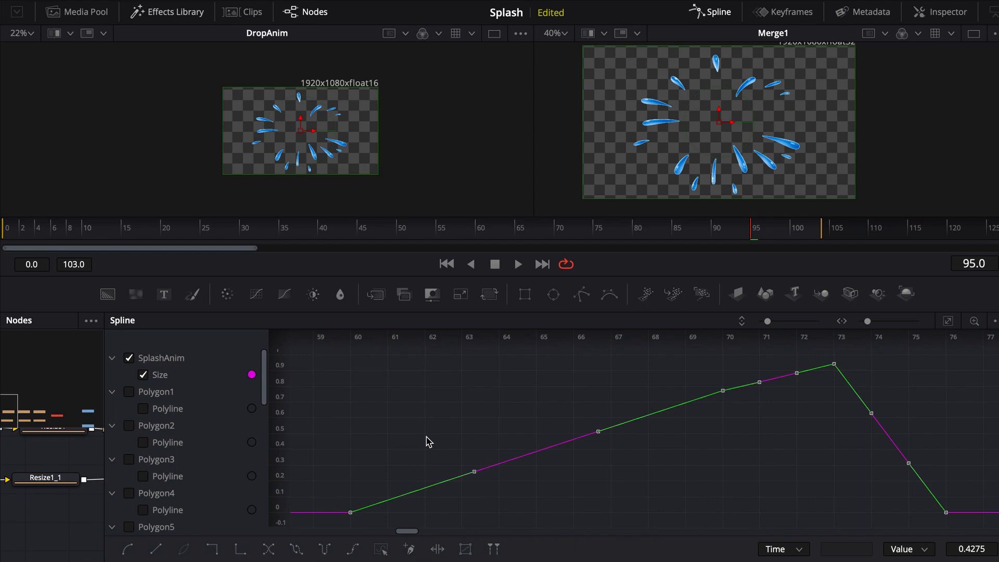
key("shift+s")
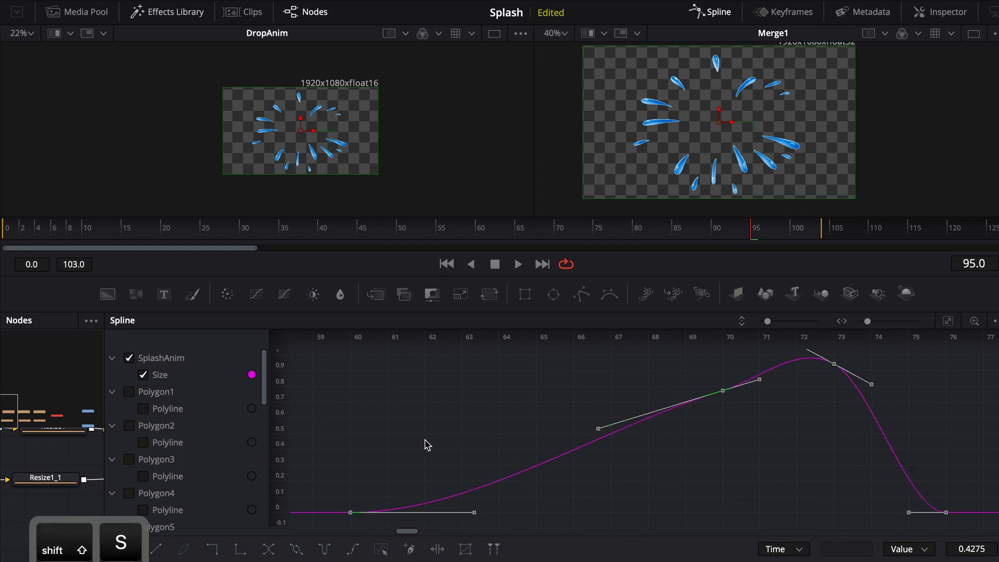
left_click(347, 518)
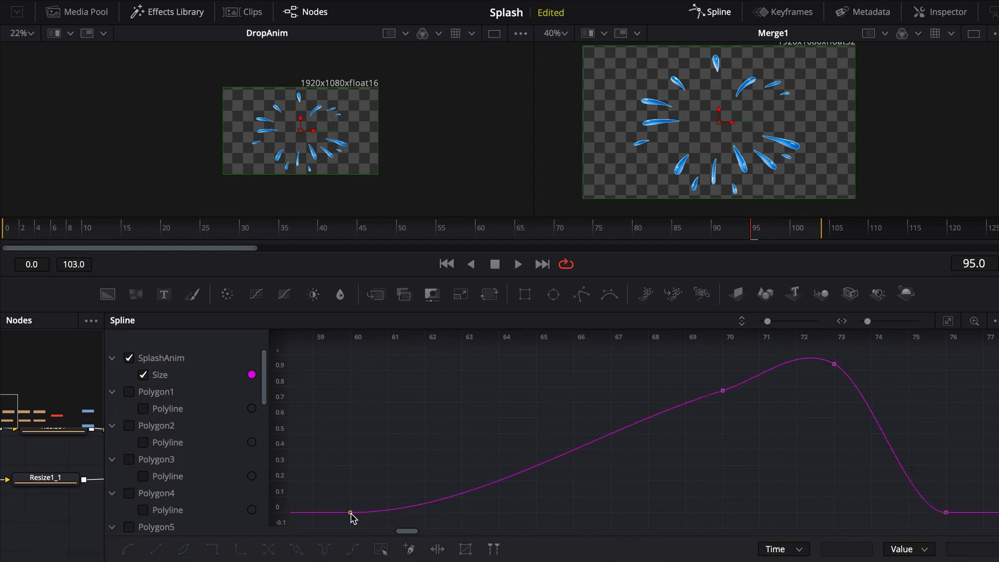
left_click(348, 513)
left_click(573, 453)
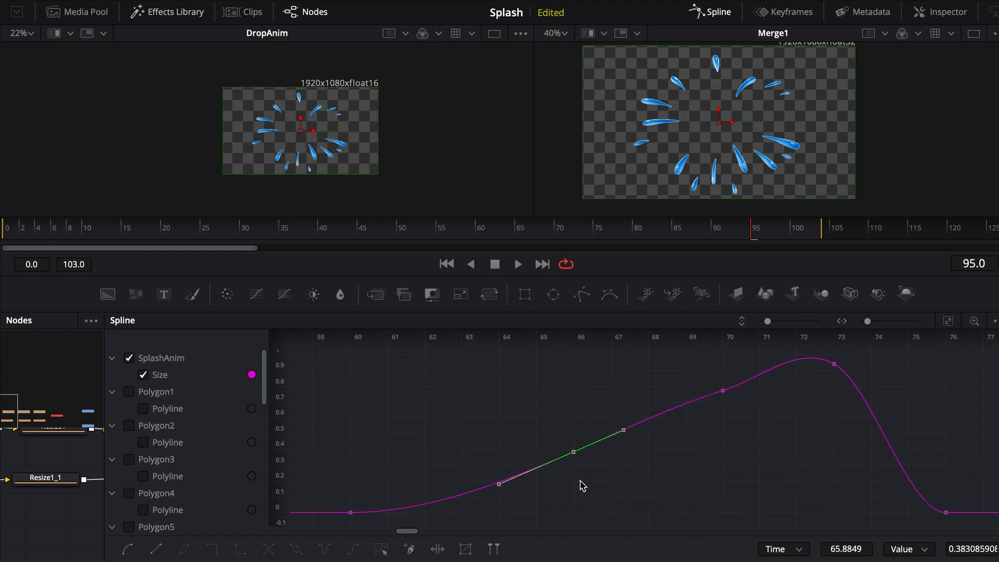
key("super+z")
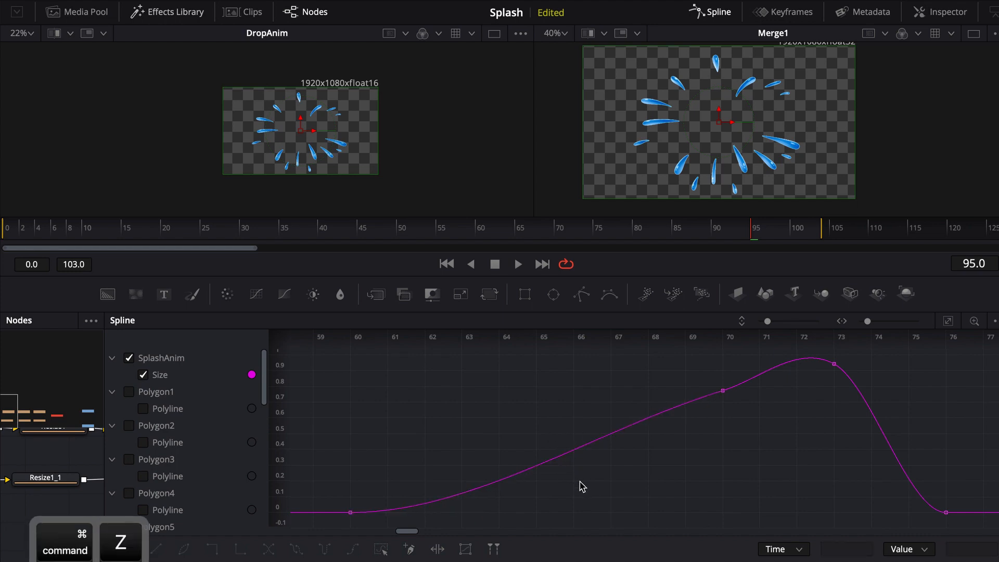
Step: Stretch the outgoing handle of the frame 60 keyframe horizontally to about frame 69 for a slower start
left_click(350, 513)
left_click_drag(473, 513, 623, 514)
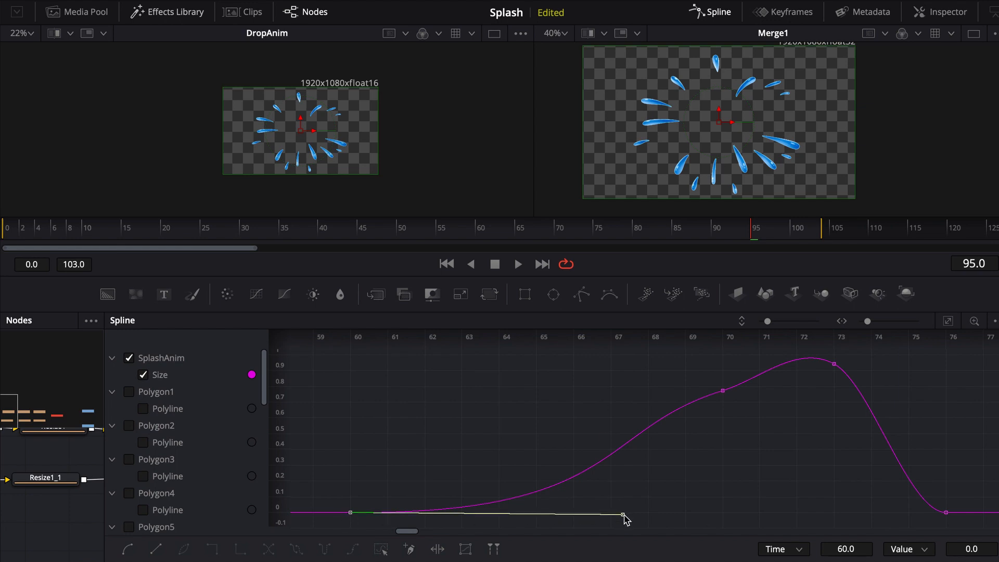
left_click_drag(618, 517, 698, 513)
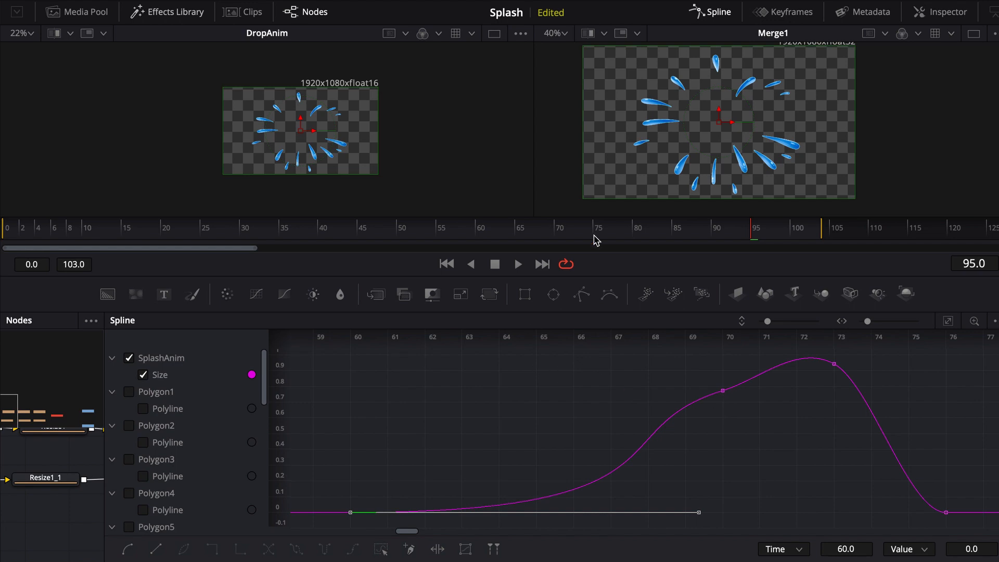
Step: Play back the eased splash from around frame 61 to frame 76 to check the smoothed motion
left_click_drag(742, 235, 580, 232)
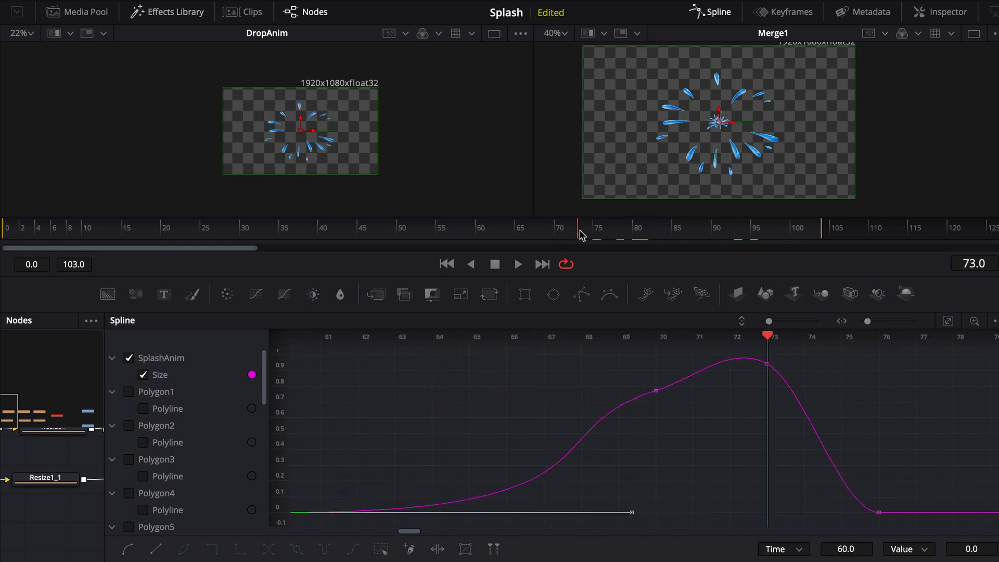
left_click_drag(768, 335, 347, 339)
key("space")
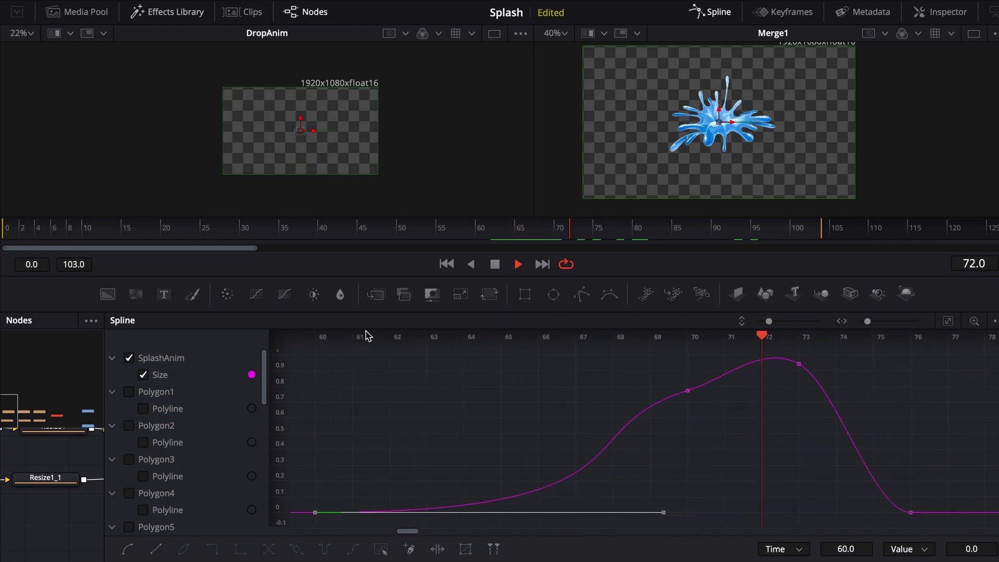
key("space")
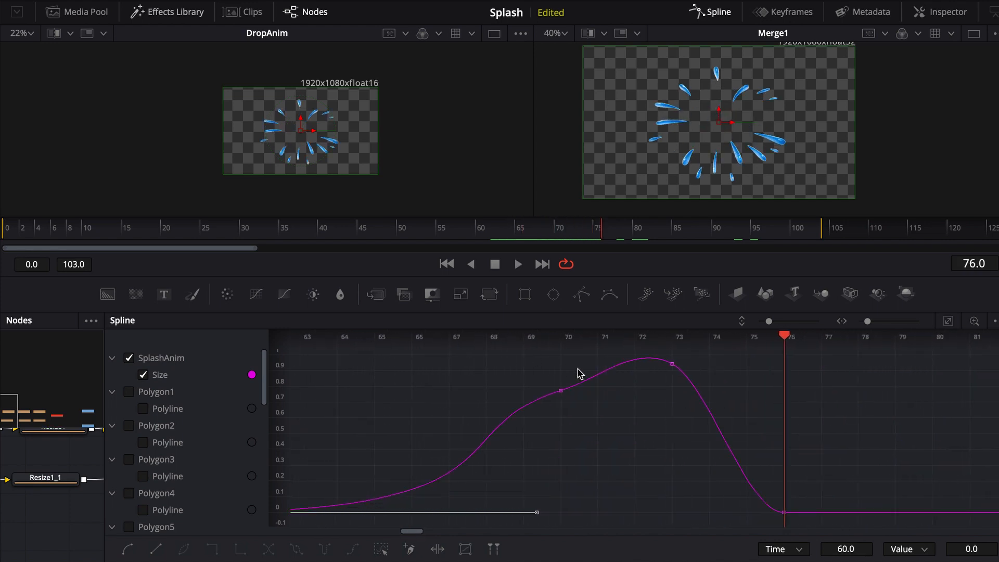
Step: Delete the frame 70 keyframe from SplashAnim's Size curve and play back the splash with the simplified curve
left_click(561, 391)
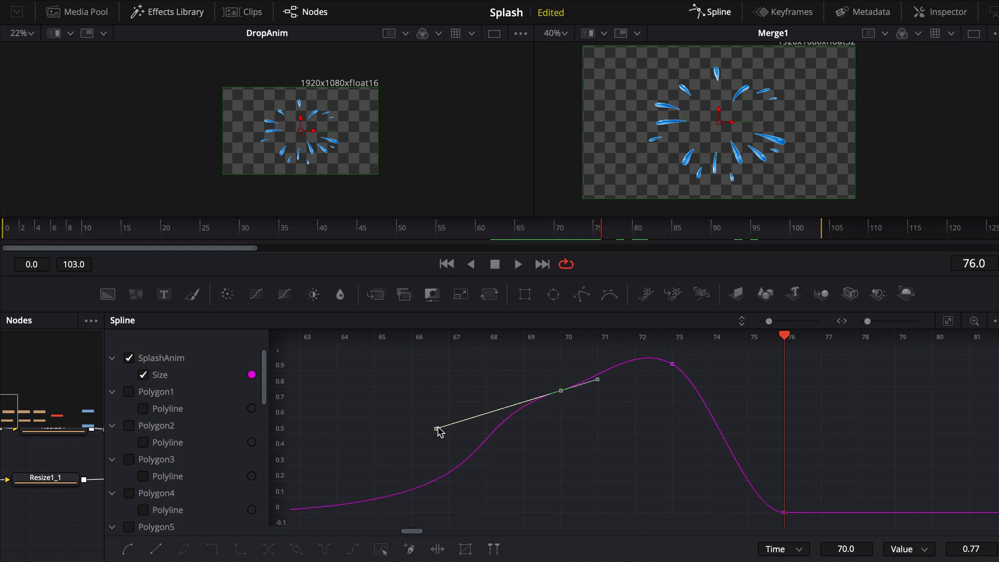
left_click(547, 392)
key("space")
scroll(606, 402, "right", 4)
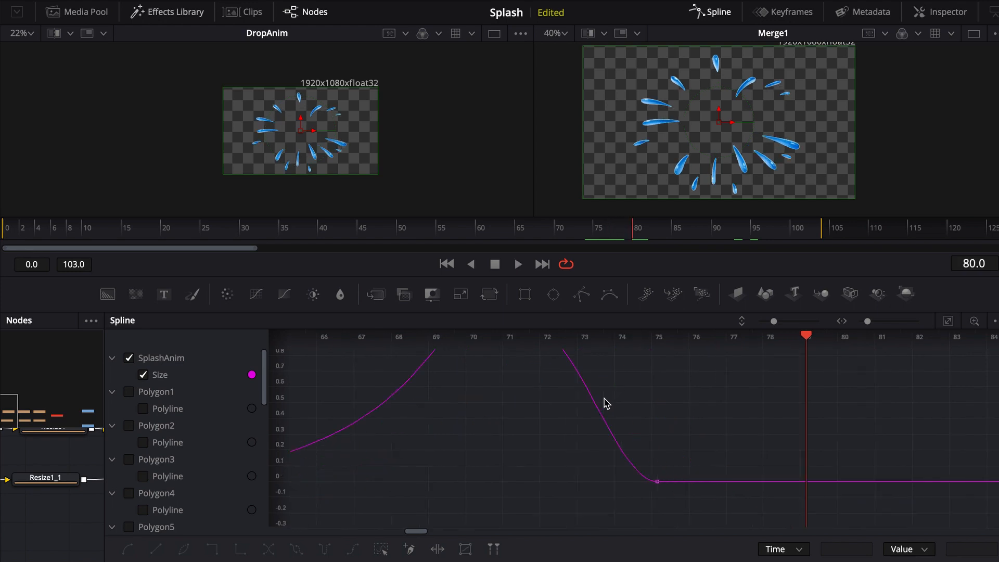
scroll(606, 403, "down", 5)
left_click(623, 341)
left_click_drag(623, 342, 401, 350)
key("space")
scroll(410, 351, "left", 5)
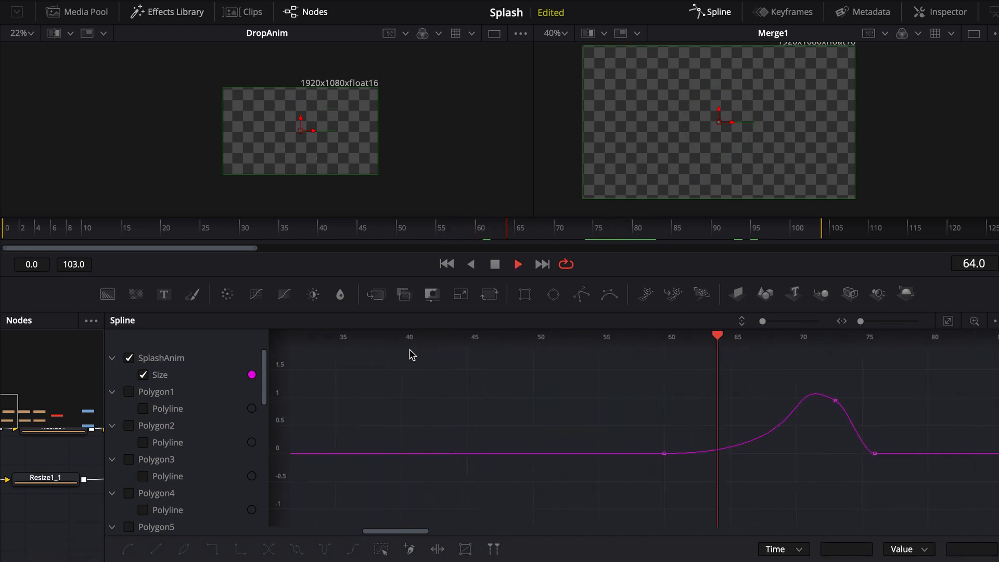
scroll(414, 350, "right", 2)
scroll(416, 355, "right", 4)
key("space")
Step: Pull the incoming handle of SplashAnim's frame 73 Size keyframe in to about frame 72 and play back the result
left_click(676, 400)
left_click_drag(638, 387, 656, 409)
left_click_drag(835, 334, 484, 370)
key("space")
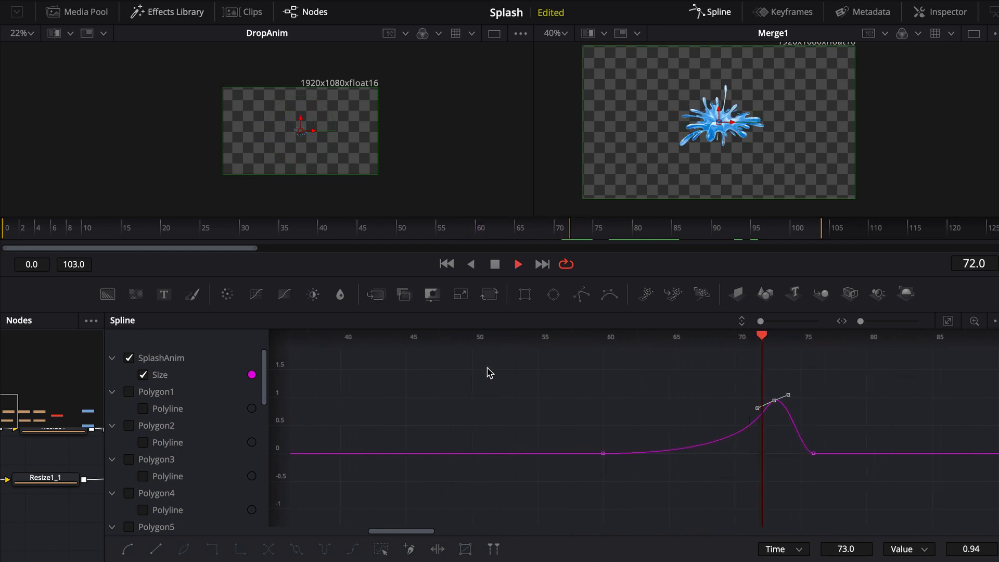
key("space")
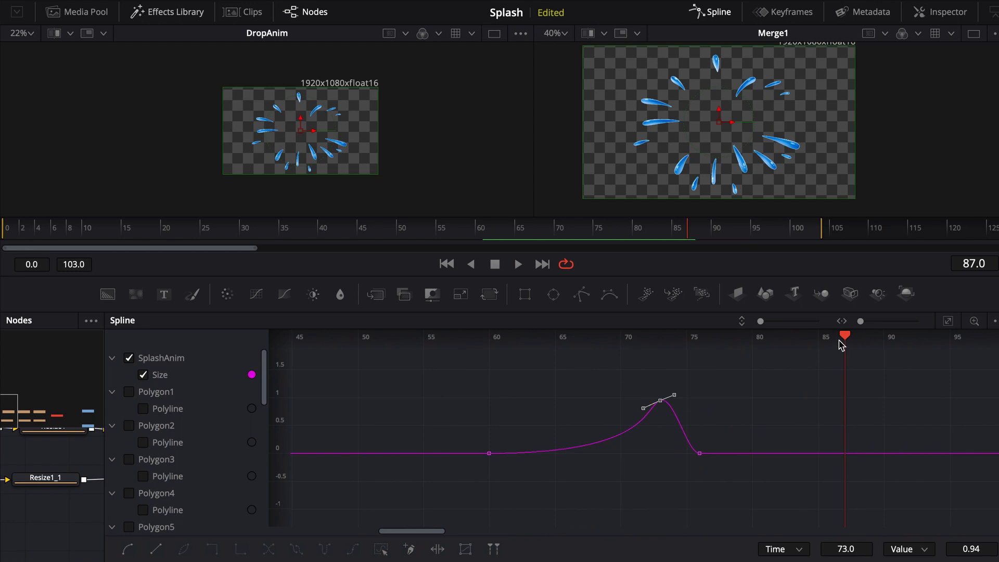
Step: Raise the outgoing handle of the frame 73 keyframe at about frame 74 and play the splash from frame 58
left_click_drag(845, 337, 704, 357)
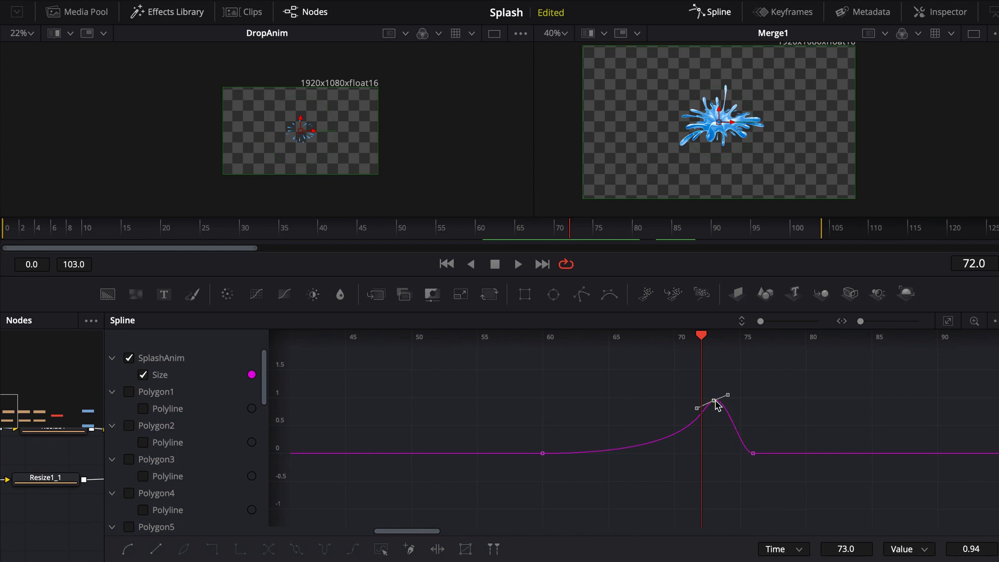
left_click_drag(728, 400, 730, 382)
left_click_drag(701, 336, 513, 336)
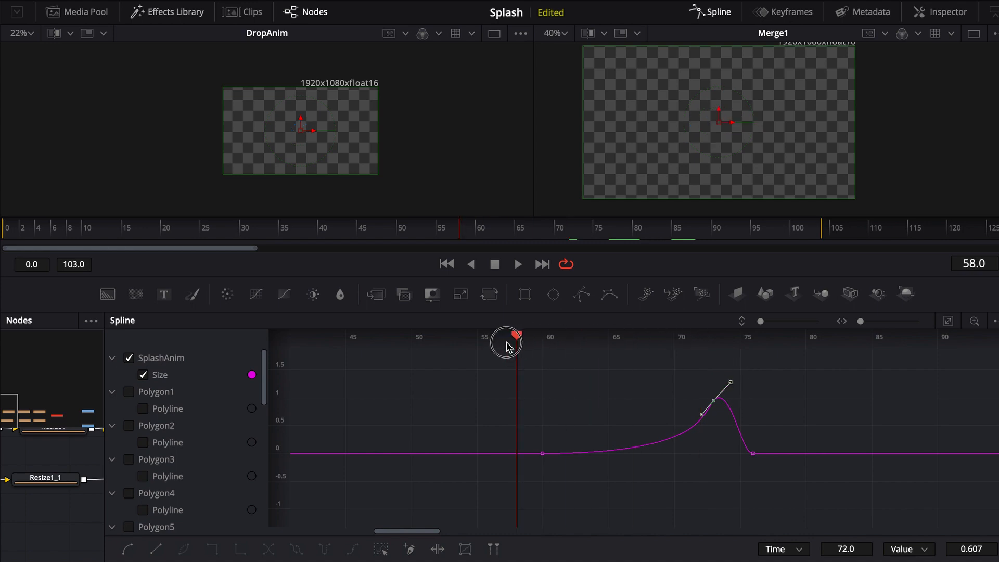
key("space")
key("space")
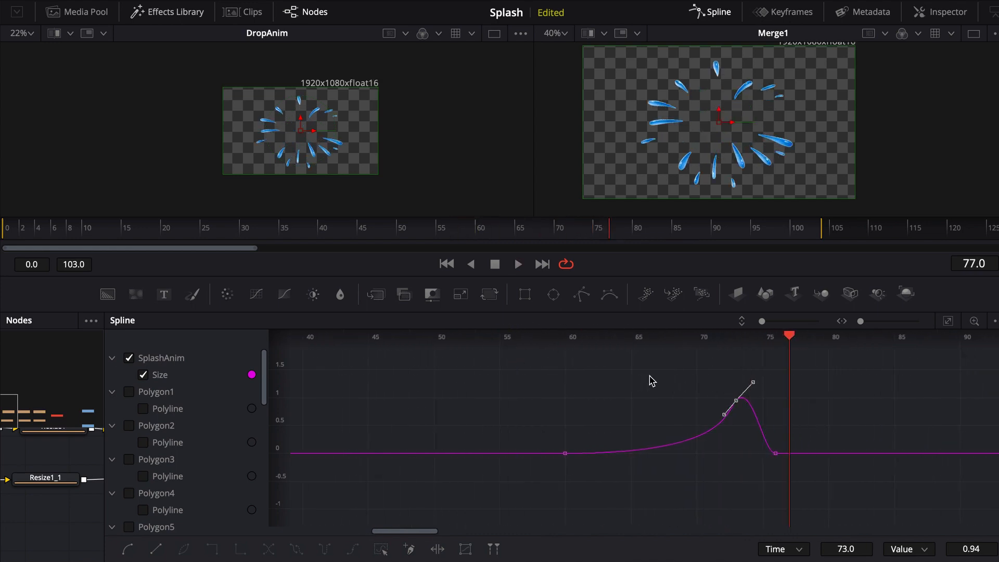
Step: Move SplashAnim's last Size keyframe to frame 75 for a quicker disappearance and replay the merged animation
left_click(775, 454)
left_click_drag(772, 459, 759, 458)
left_click(475, 337)
key("space")
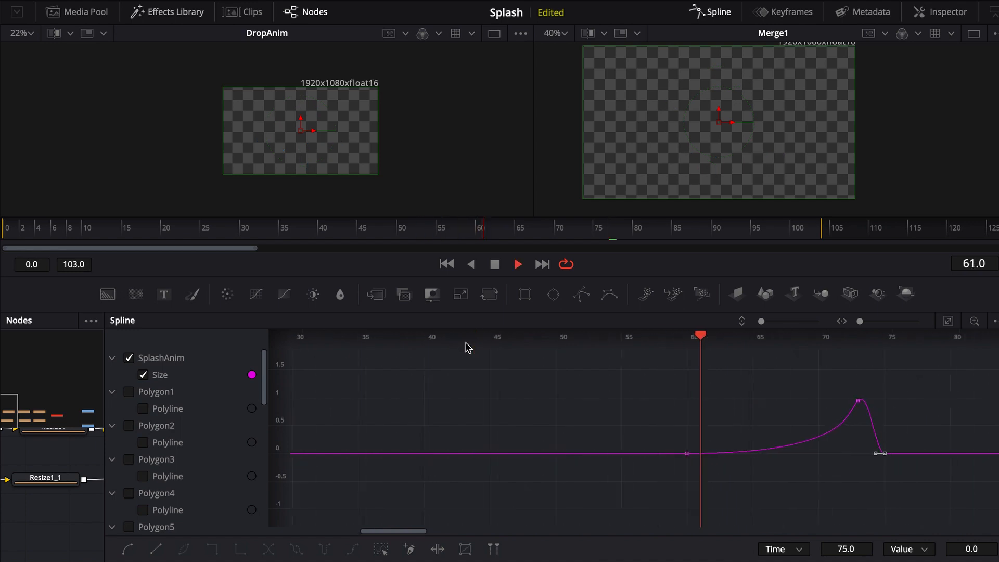
key("space")
left_click_drag(802, 337, 568, 338)
left_click_drag(802, 337, 602, 339)
key("space")
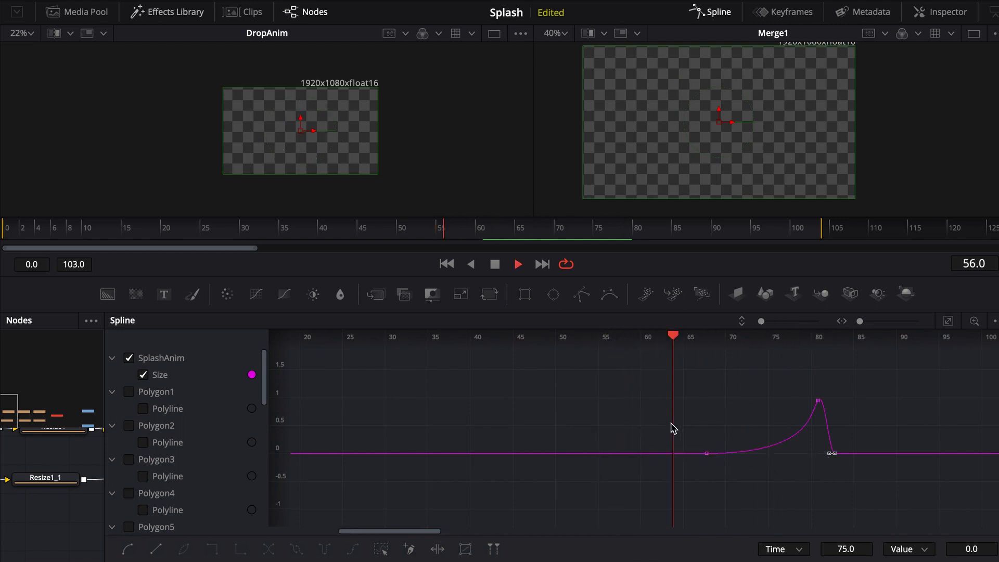
key("space")
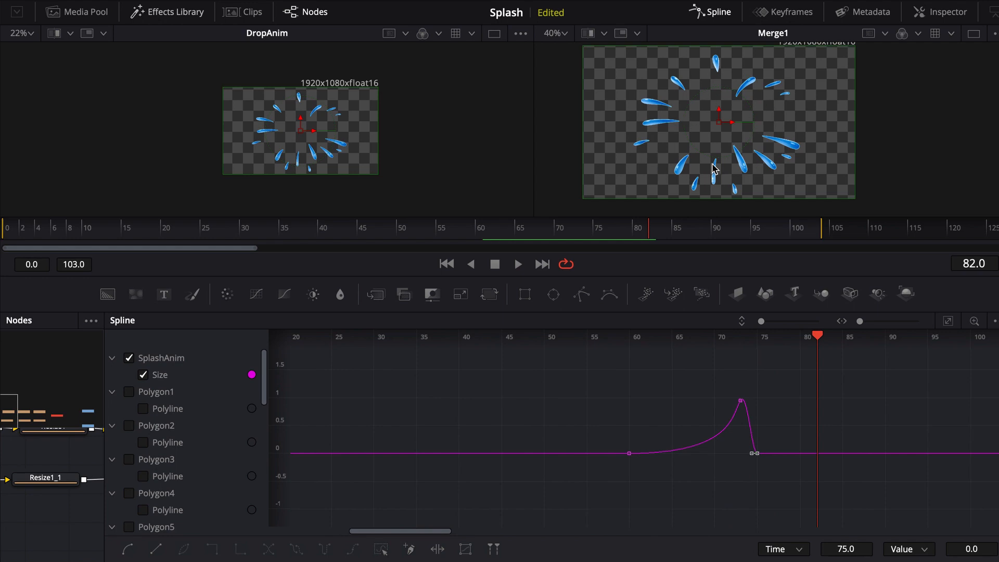
Step: Show SplashAnim's Size curve as a dimmed reference only and collapse the Polygon1 to Polygon16 entries in the curve list
left_click(129, 358)
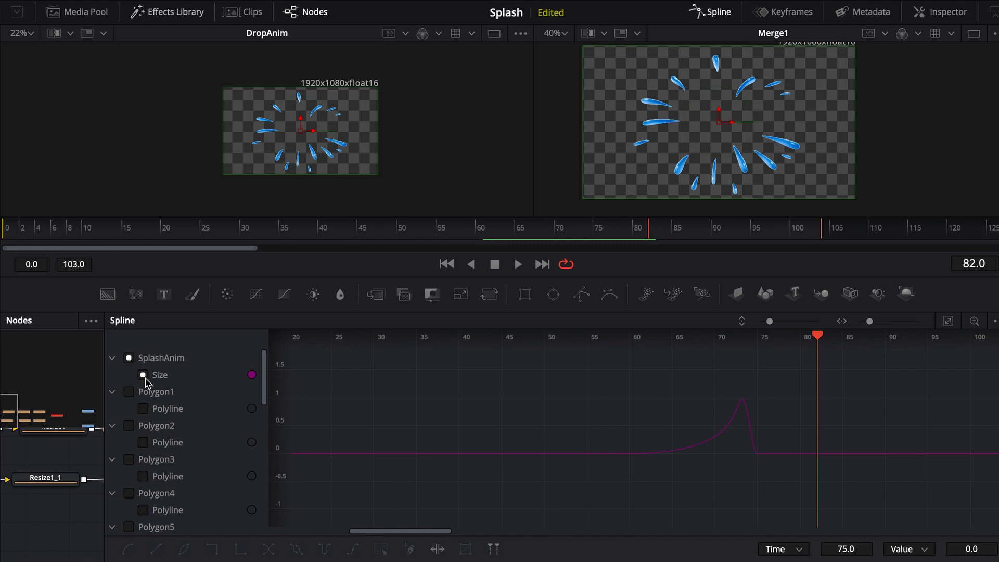
left_click(112, 391)
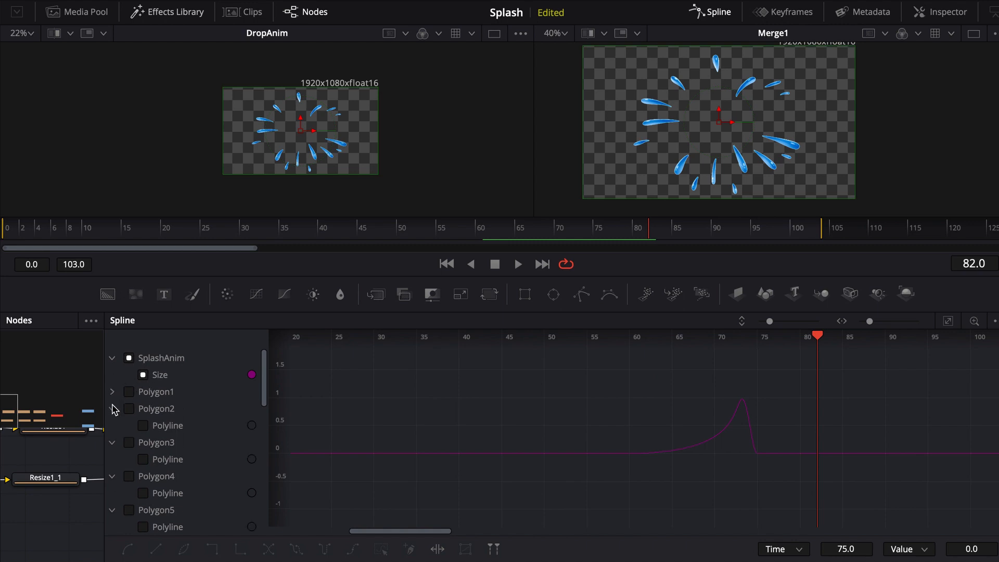
left_click(112, 409)
left_click(112, 425)
left_click(112, 442)
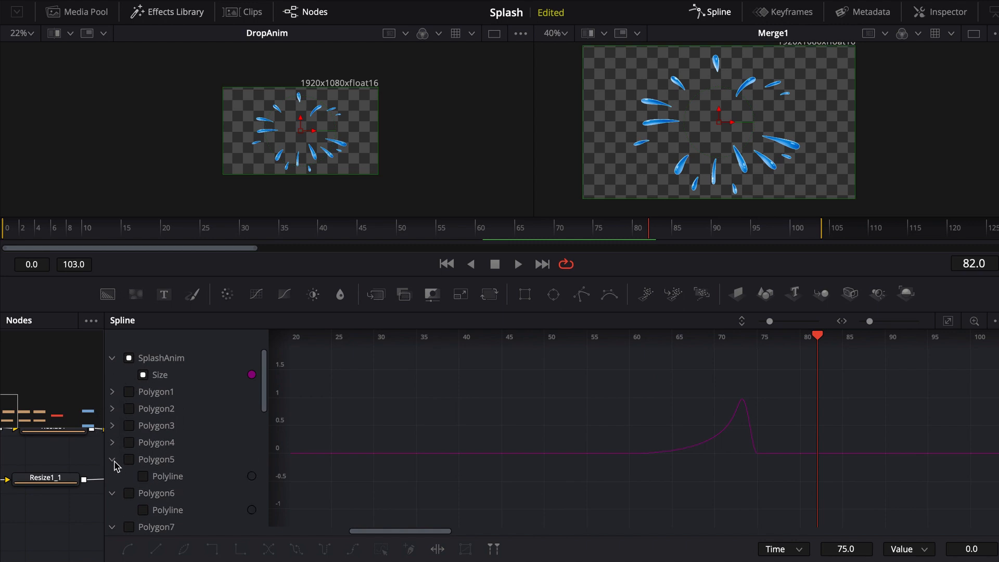
left_click(112, 459)
left_click(112, 476)
left_click(112, 492)
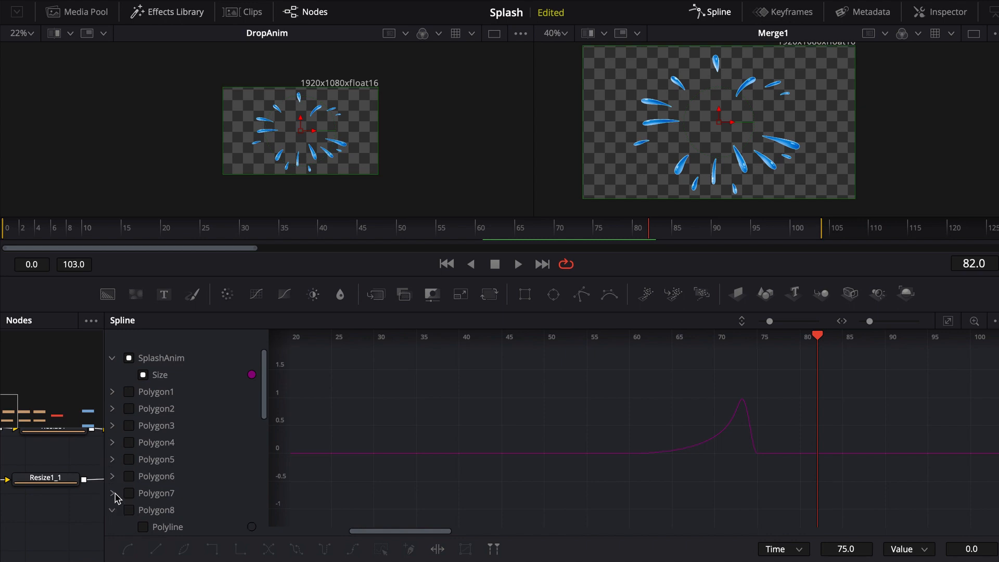
left_click(112, 510)
scroll(141, 471, "down", 4)
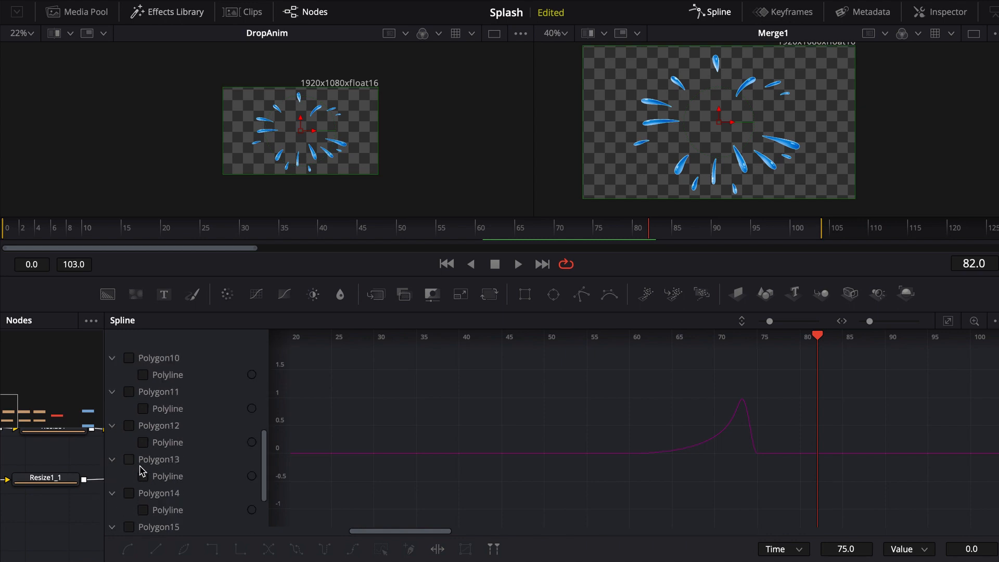
left_click(113, 357)
left_click(112, 374)
left_click(112, 391)
left_click(112, 408)
left_click(112, 426)
left_click(113, 442)
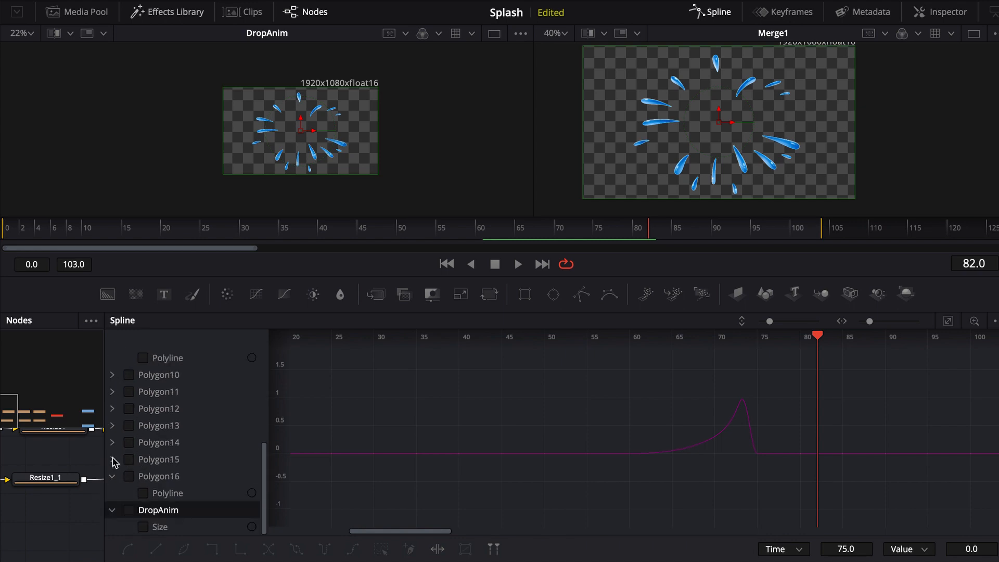
scroll(140, 400, "up", 3)
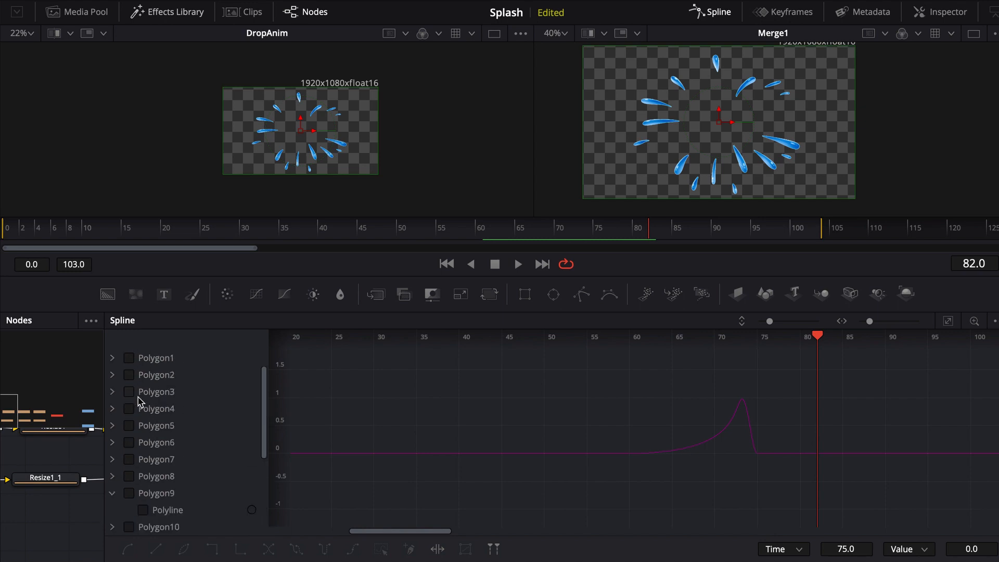
scroll(141, 424, "down", 3)
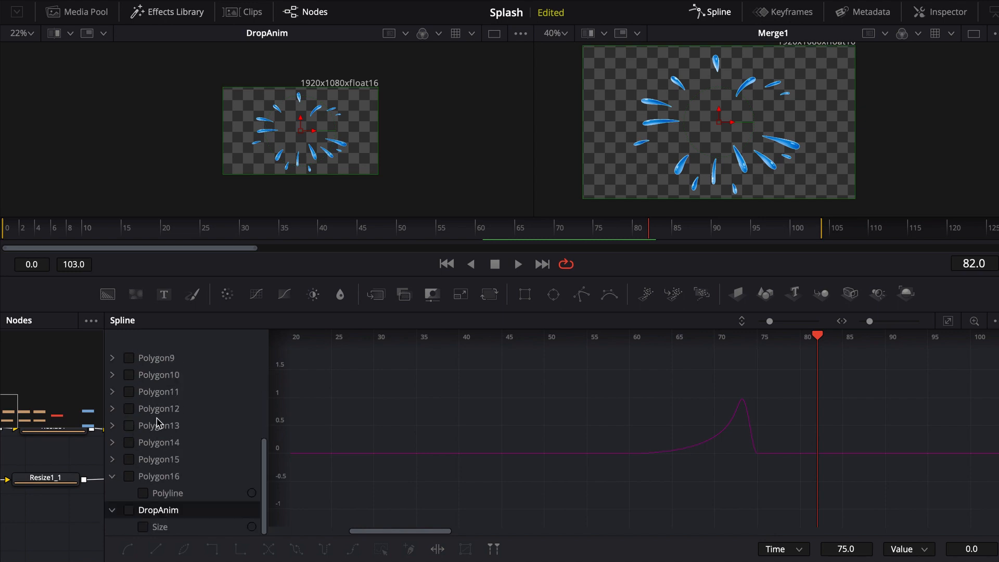
left_click(140, 476)
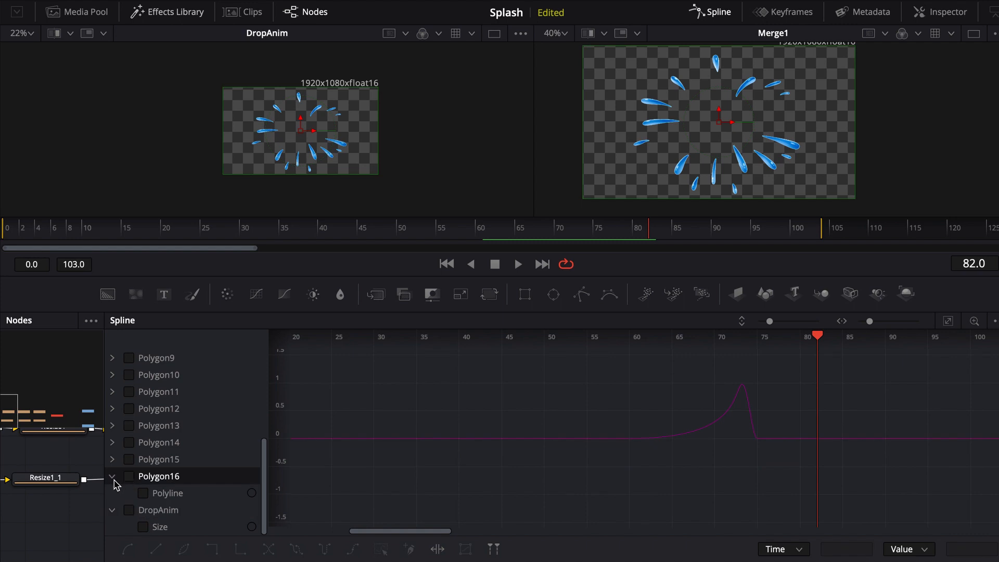
left_click(112, 476)
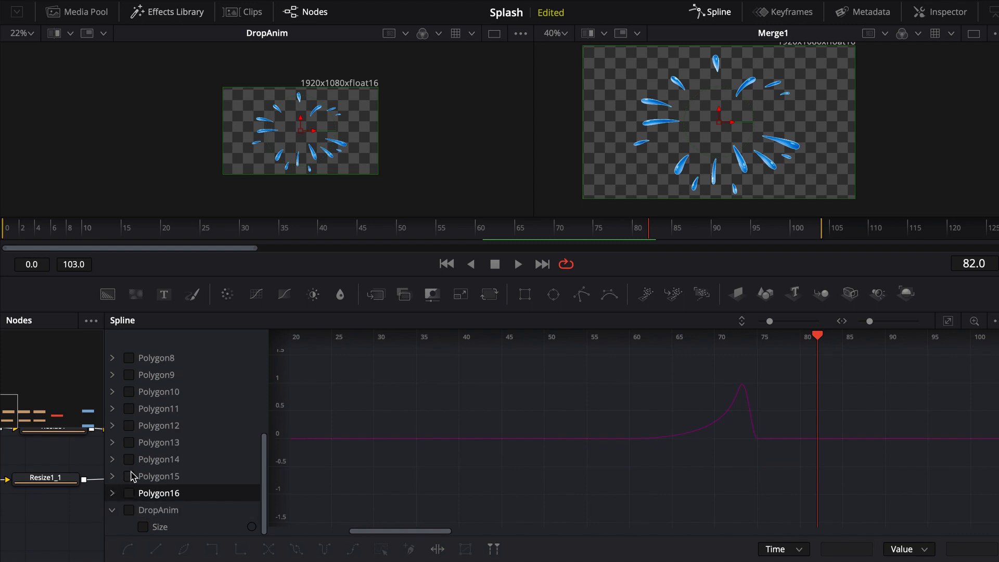
Step: Display DropAnim's Size curve alongside the reference and smooth all three of its keyframes
left_click(129, 510)
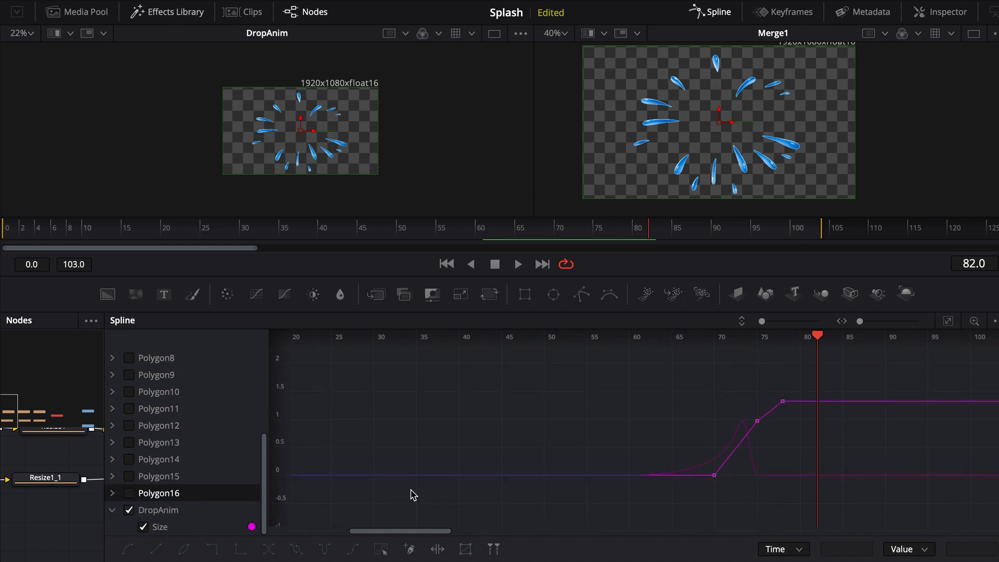
left_click_drag(705, 415, 517, 401)
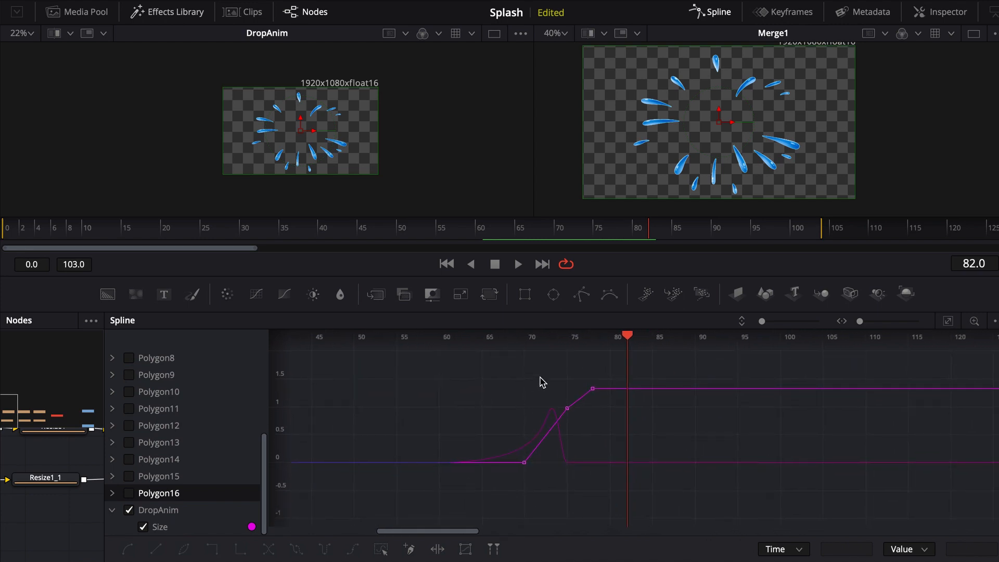
left_click_drag(475, 363, 635, 484)
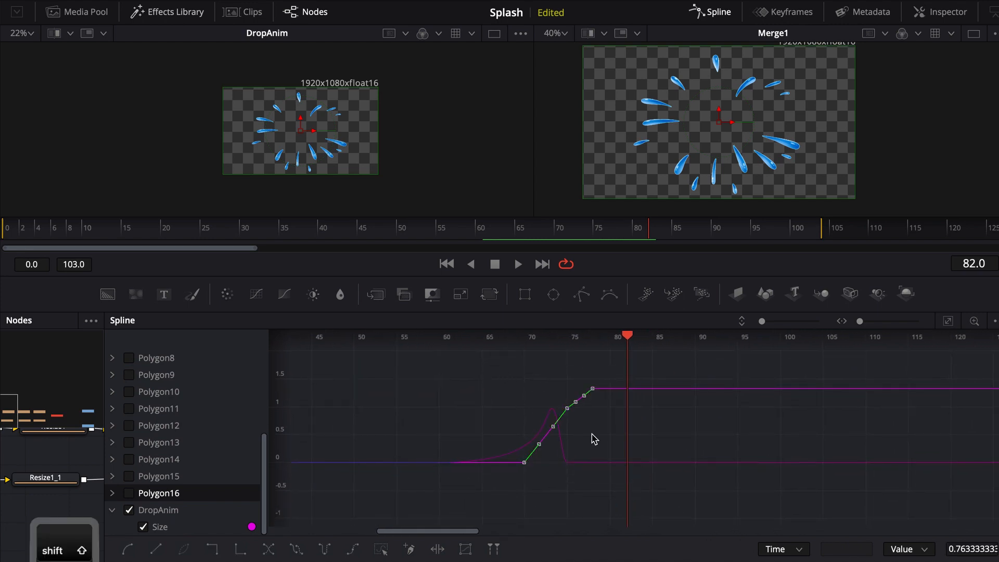
key("shift+s")
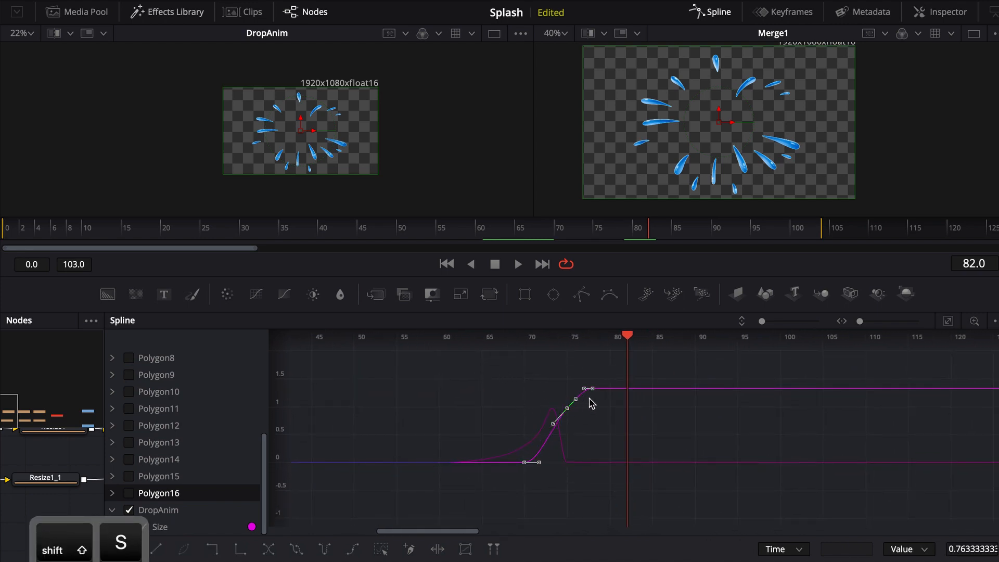
Step: Play back the merged splash to check the smoothed droplet motion against the splash timing
left_click_drag(627, 337, 472, 339)
key("space")
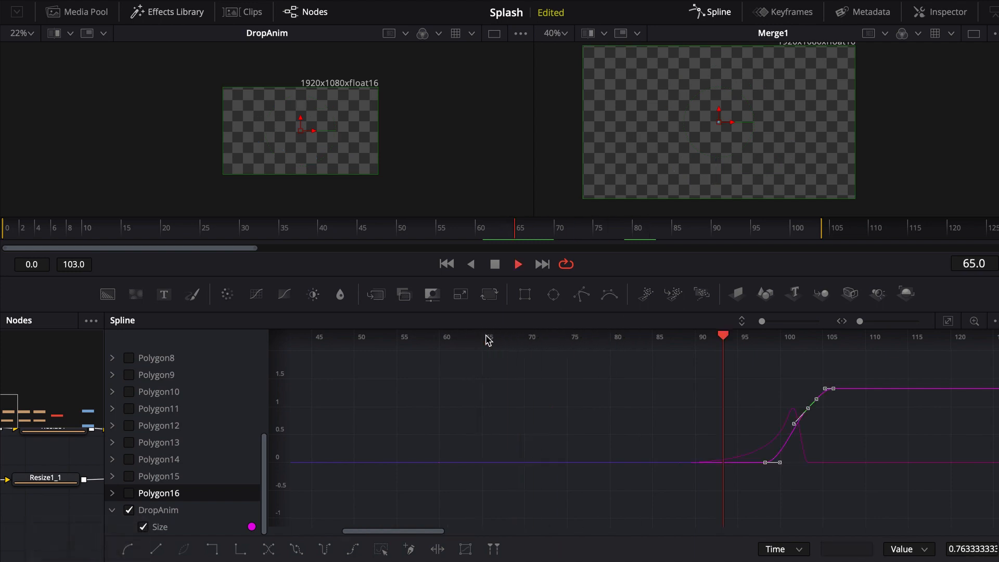
key("space")
key("space")
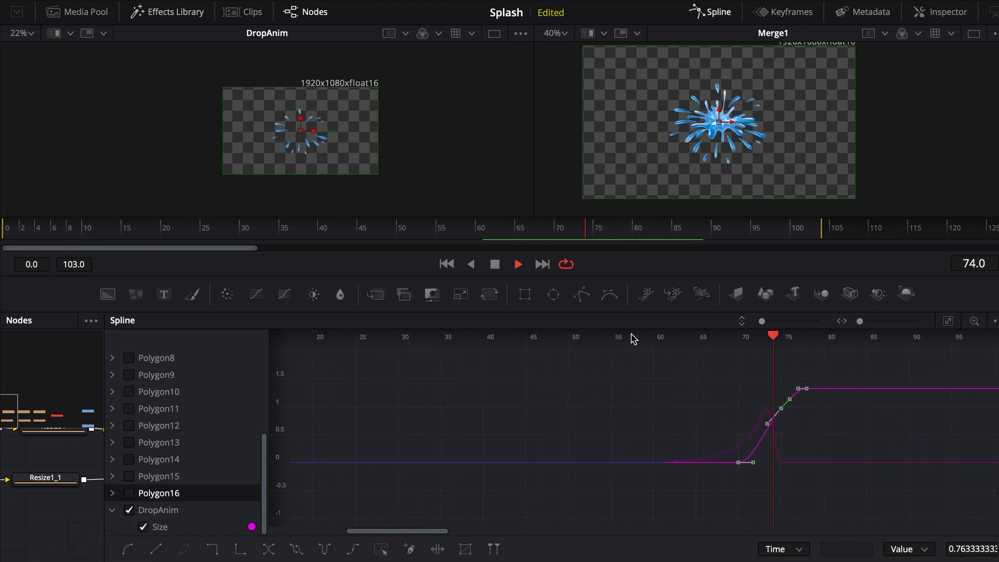
key("space")
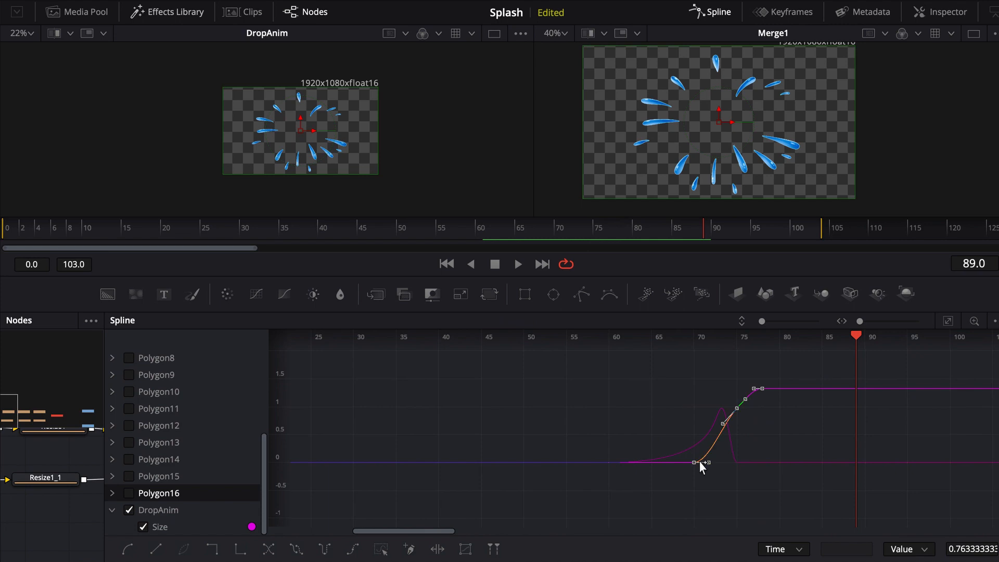
Step: Shift all DropAnim Size keyframes two frames earlier so the curve starts at frame 68, and play back the new timing
scroll(726, 456, "up", 8, "super")
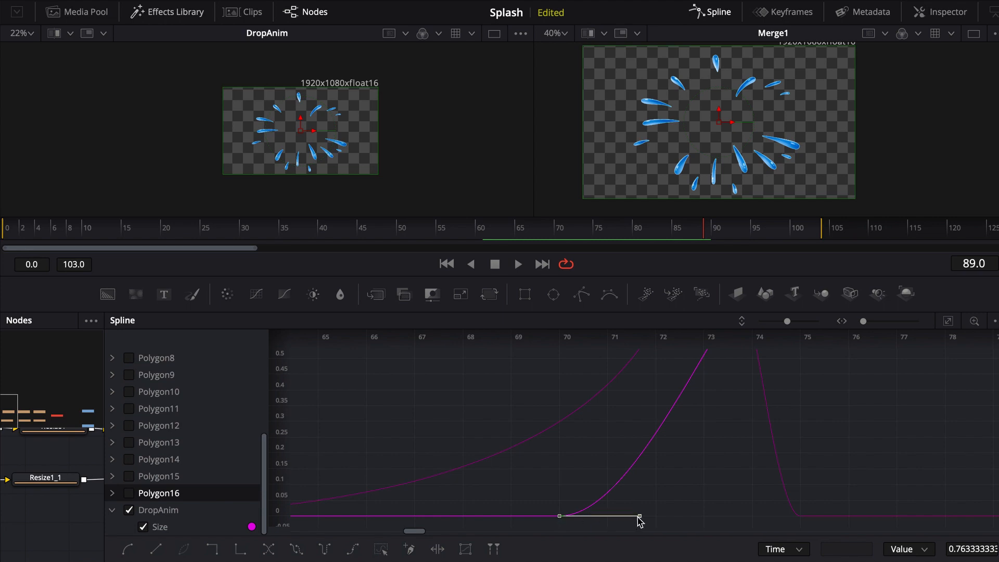
left_click_drag(559, 515, 468, 518)
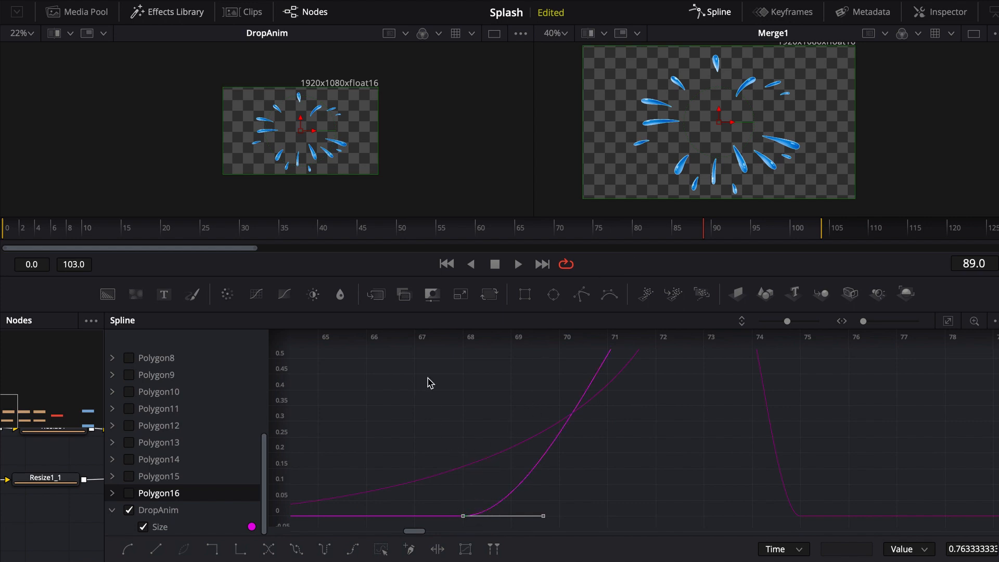
key("space")
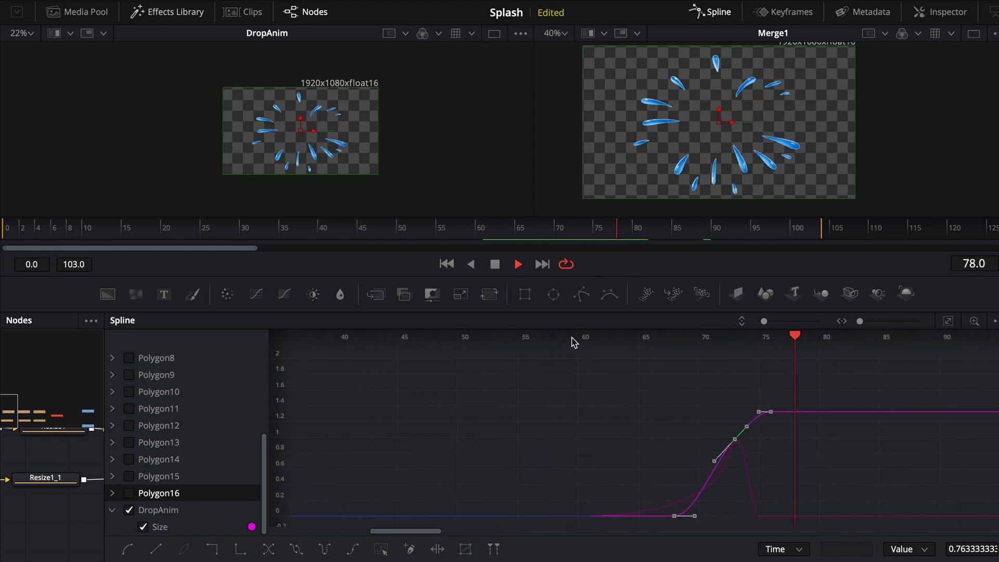
key("space")
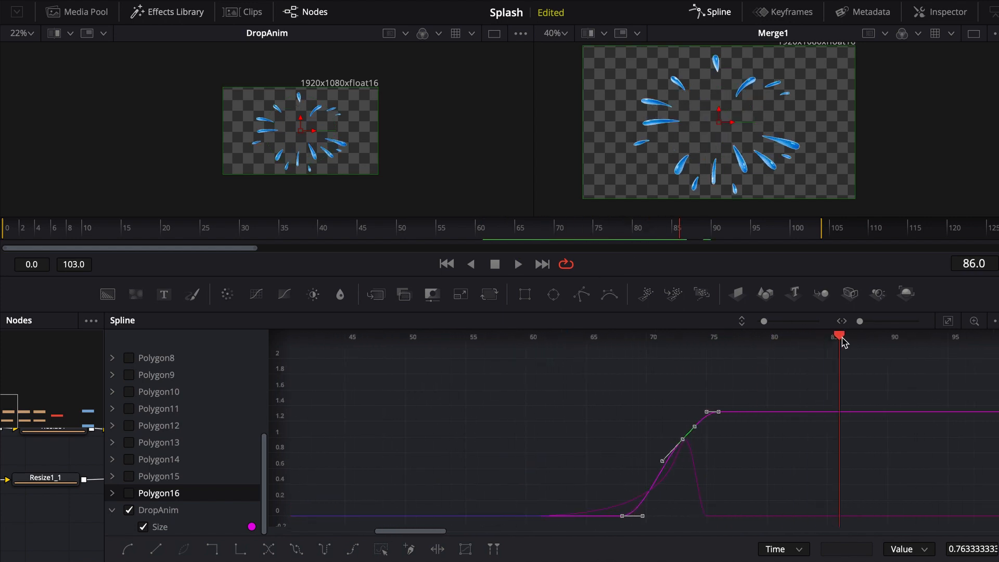
Step: Replay the retimed splash and droplets from around frame 63, and close the Spline editor
left_click_drag(839, 335, 562, 339)
key("space")
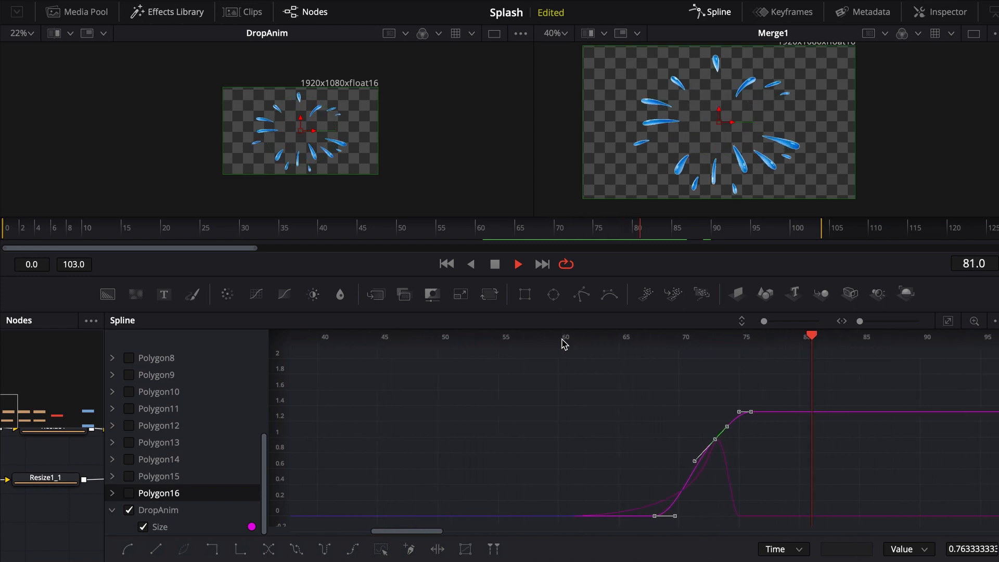
key("space")
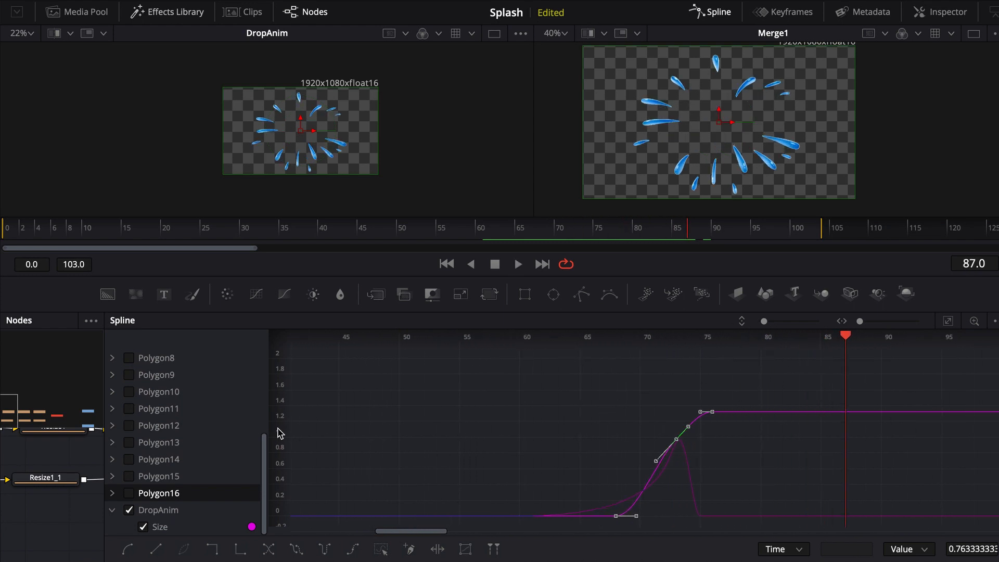
left_click(717, 12)
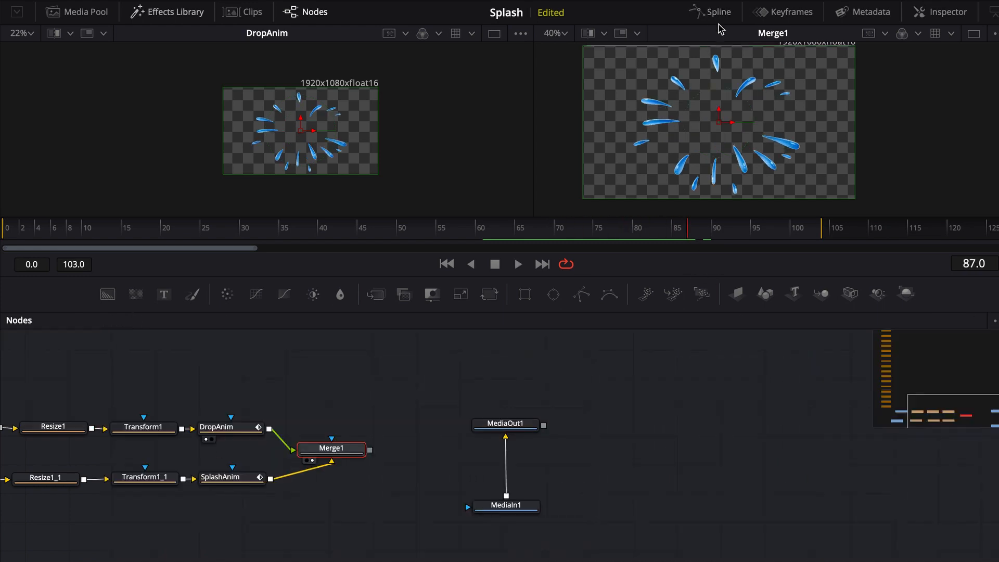
Step: Open Merge1's settings and test its Blend by lowering it to 0.0 and restoring it to 1.0
left_click_drag(421, 399, 522, 379)
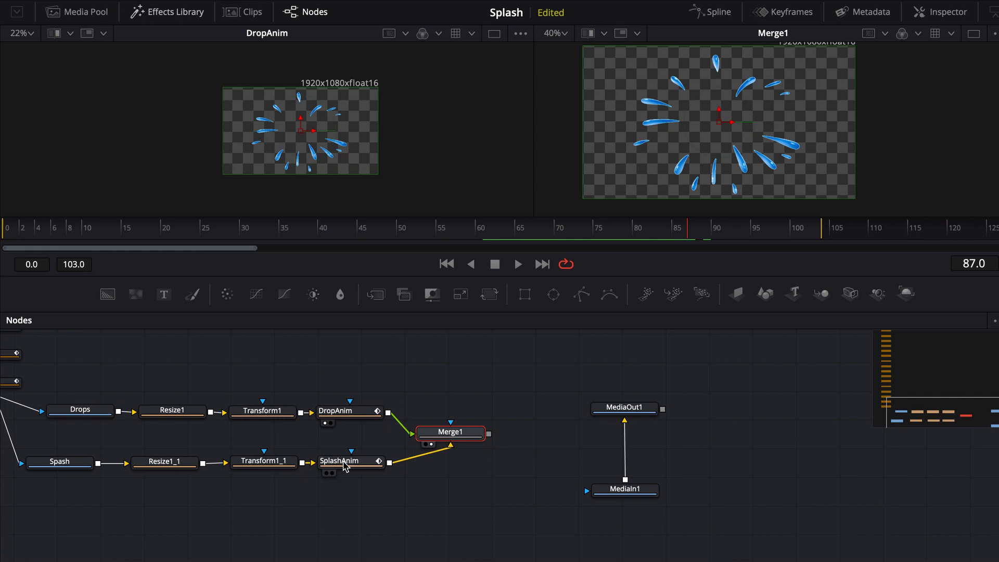
left_click(455, 435)
double_click(456, 437)
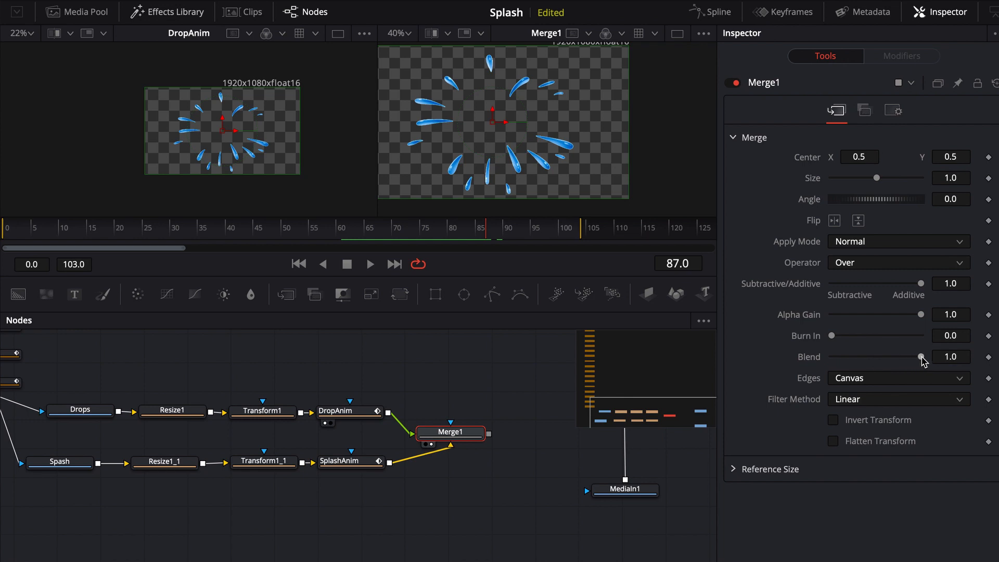
left_click_drag(921, 357, 828, 360)
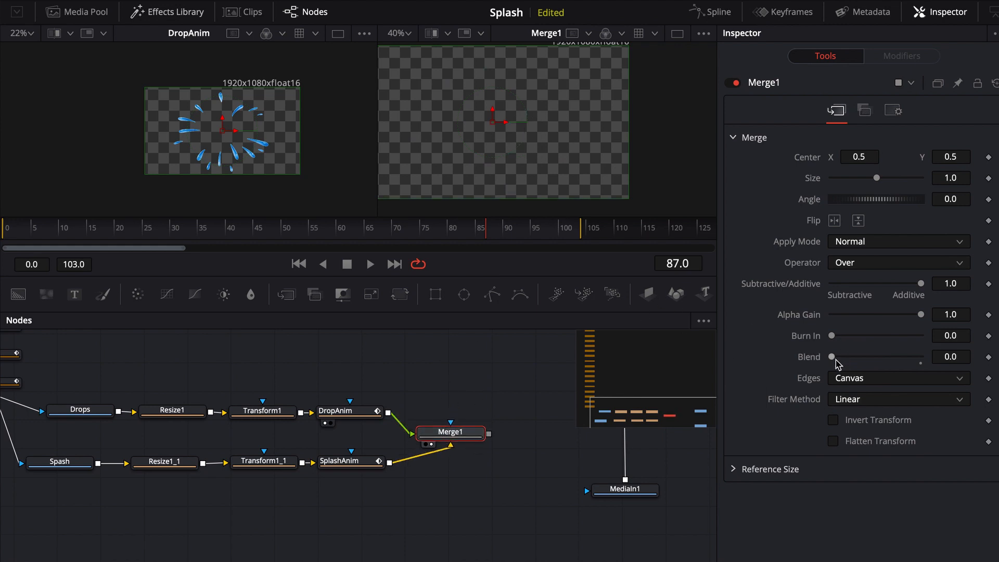
left_click_drag(831, 356, 922, 359)
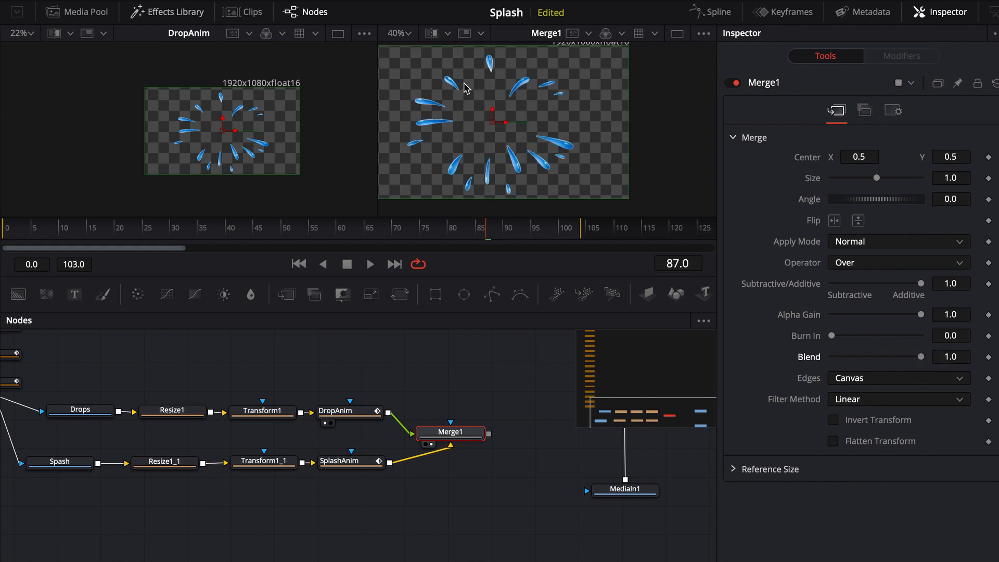
Step: Keyframe Merge1's Blend at 0.0 on frame 76
left_click_drag(488, 238, 429, 237)
left_click(365, 416)
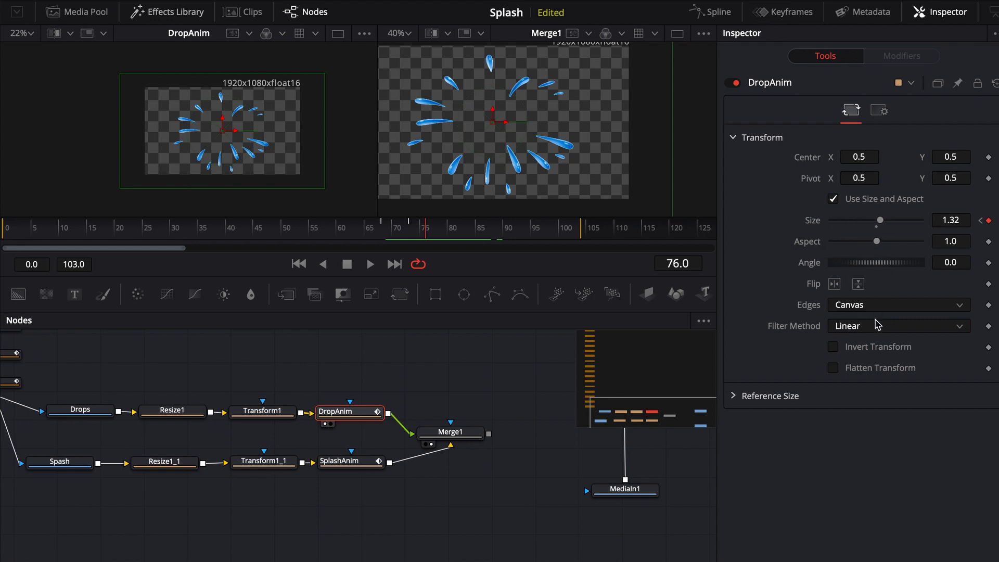
left_click(458, 434)
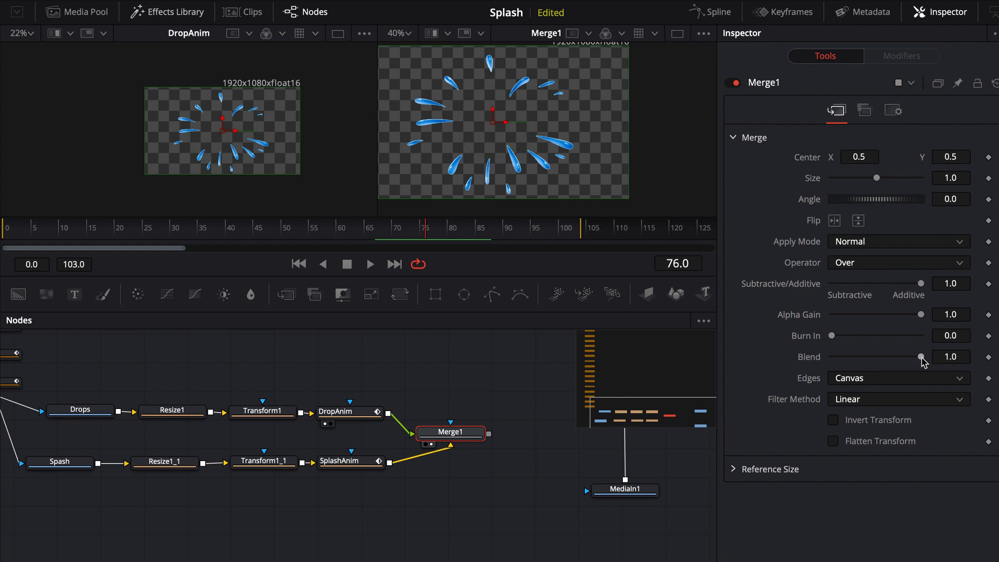
left_click_drag(920, 356, 852, 364)
left_click(988, 357)
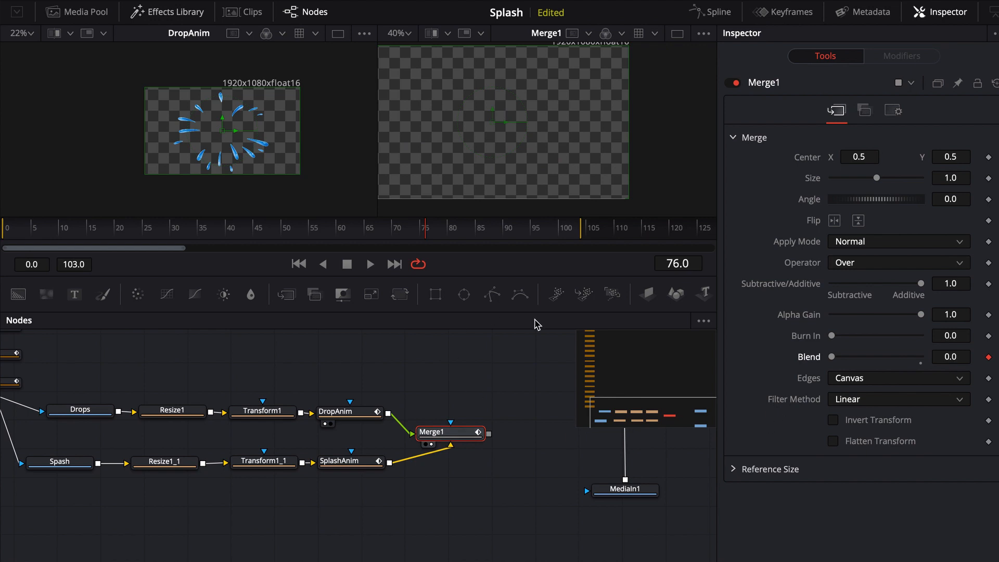
Step: Set Merge1's Blend to 1.0 two frames earlier, at frame 74, and preview the clip on the edit timeline
key("Left")
key("Left")
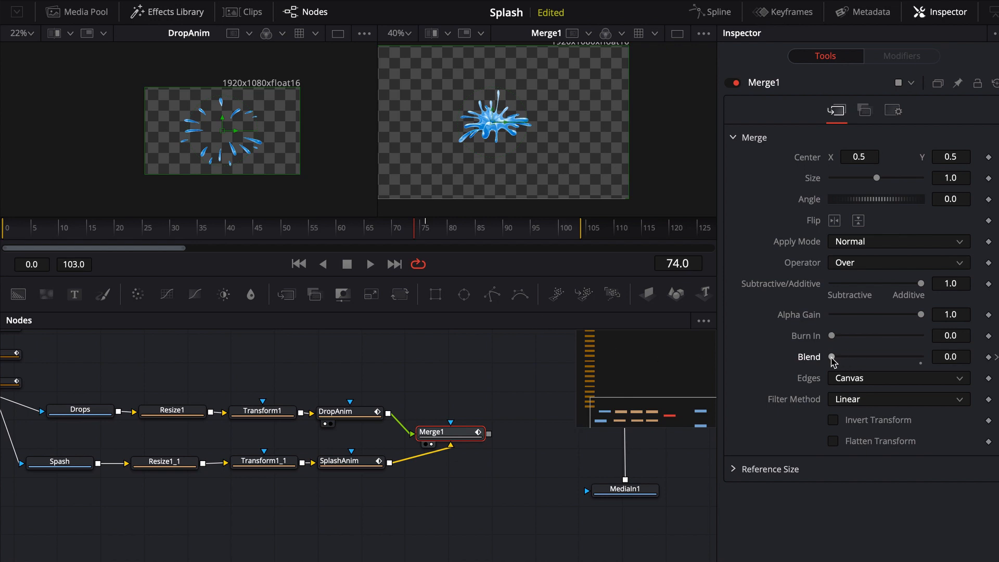
left_click_drag(831, 357, 954, 357)
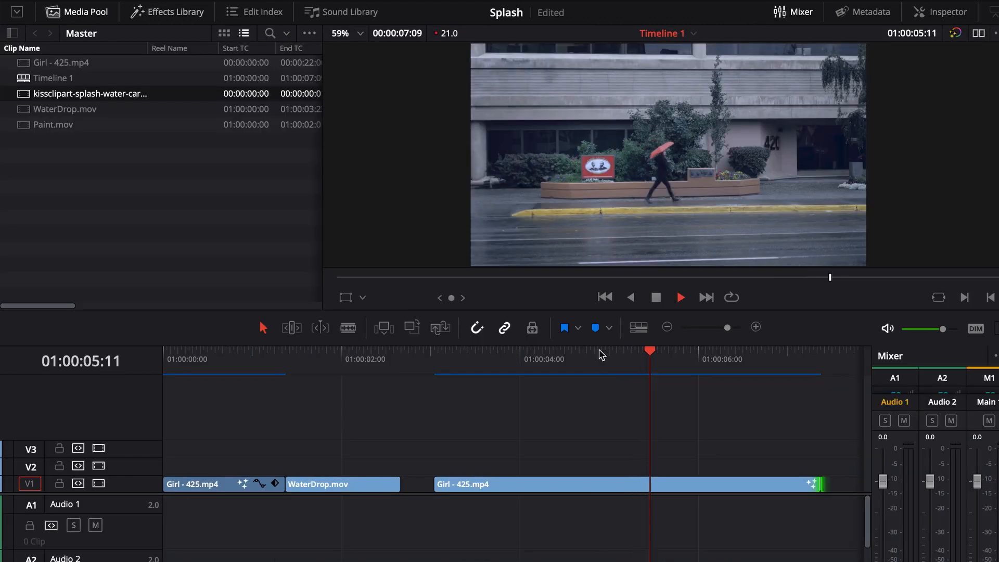
key("space")
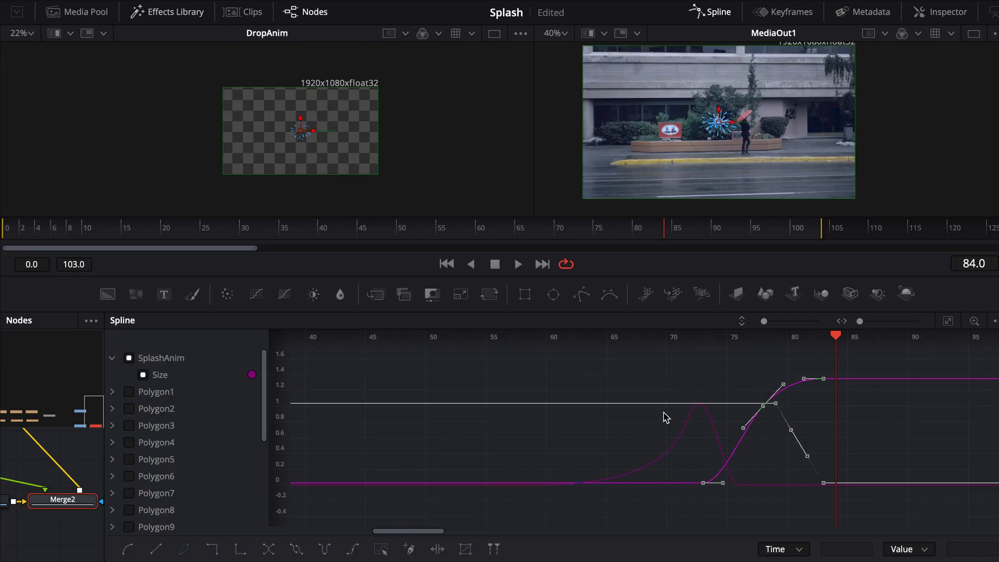
Step: Hide and collapse the SplashAnim and DropAnim curves, hide Merge1's Blend curve, and close the Spline editor
scroll(555, 421, "right", 3)
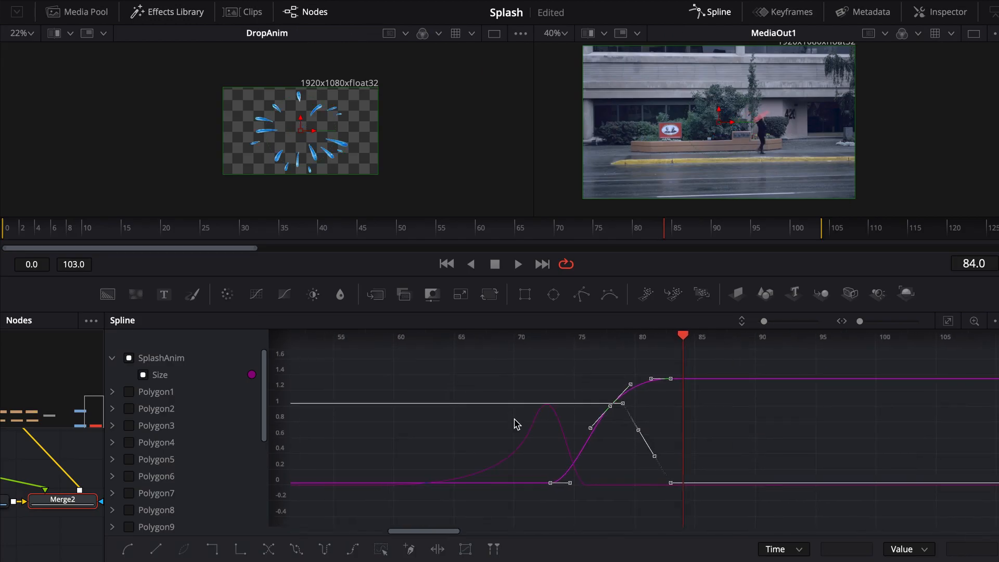
left_click(492, 385)
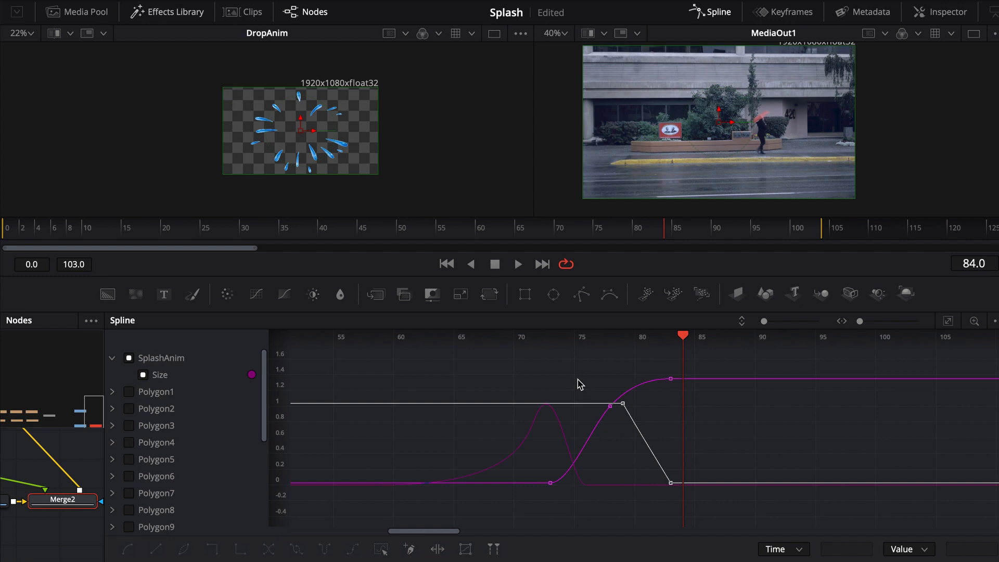
left_click(112, 358)
left_click(128, 358)
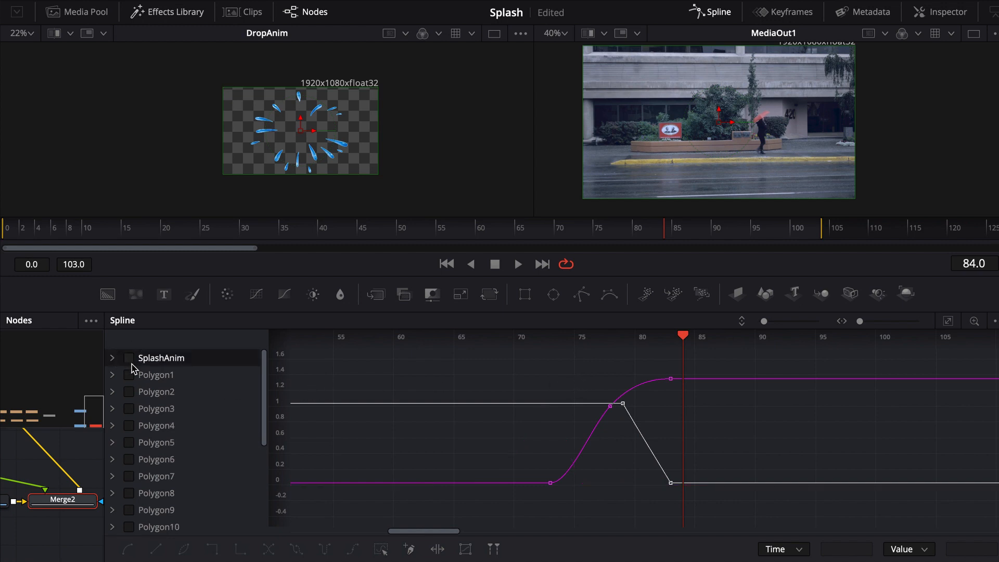
scroll(169, 377, "down", 3)
left_click(130, 477)
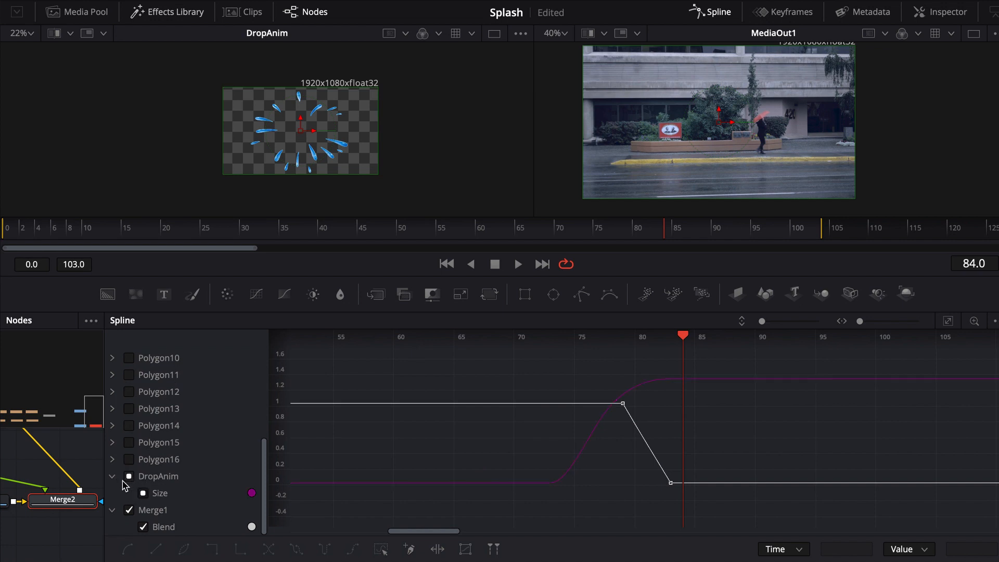
left_click(112, 477)
left_click(129, 494)
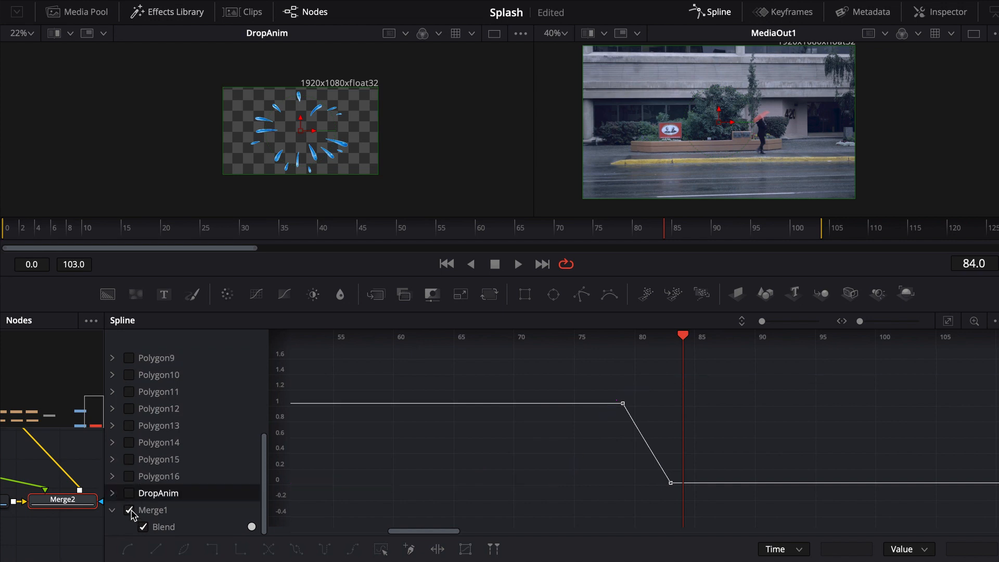
left_click(130, 510)
left_click(130, 511)
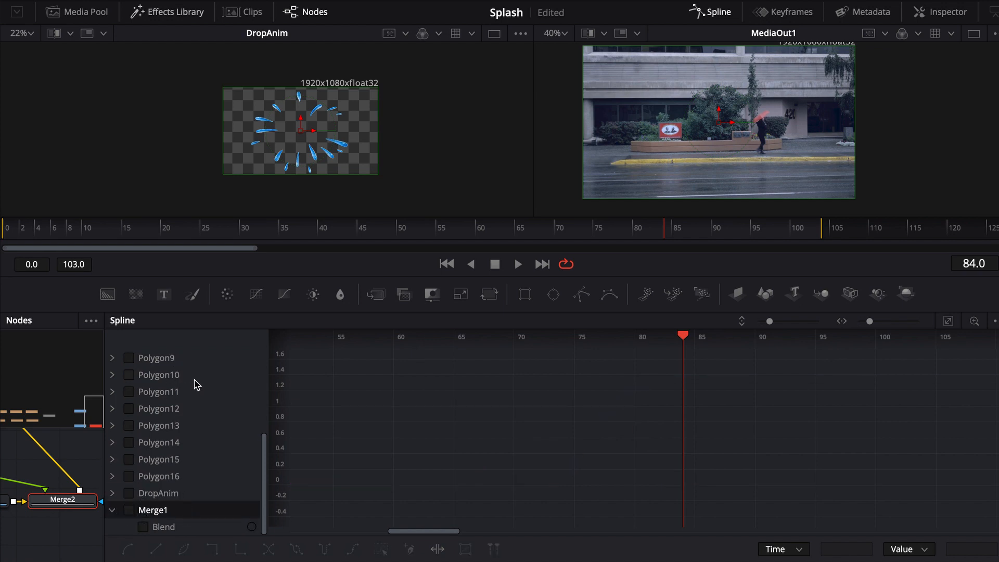
left_click(717, 14)
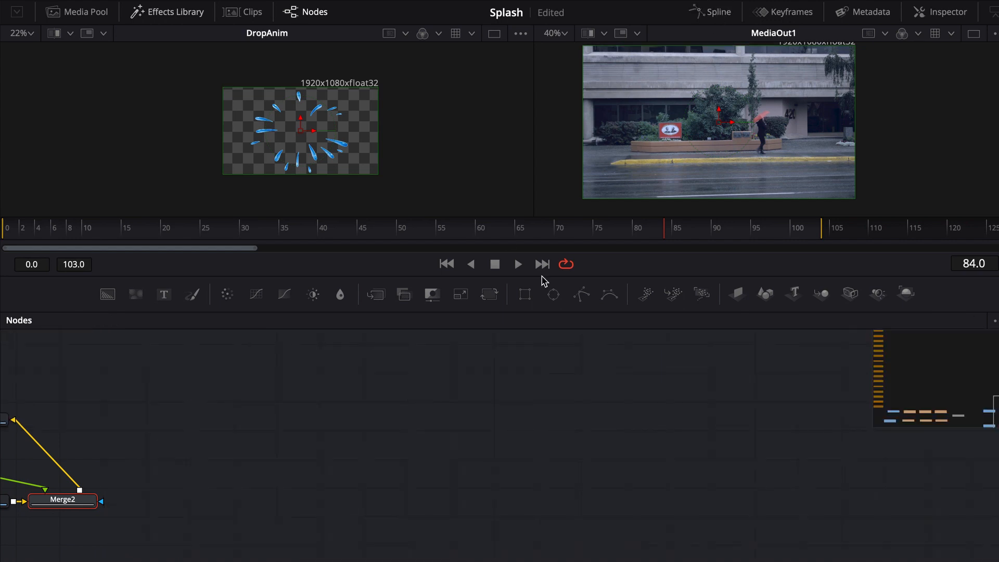
Step: Tidy the node graph by placing MediaOut1 directly above Merge2
scroll(266, 438, "down", 5)
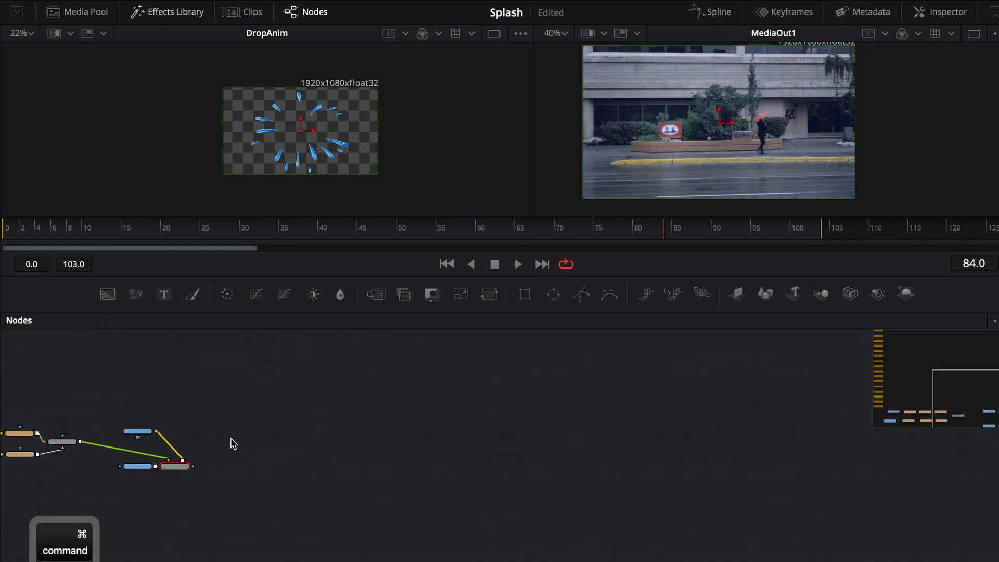
left_click_drag(230, 438, 634, 494)
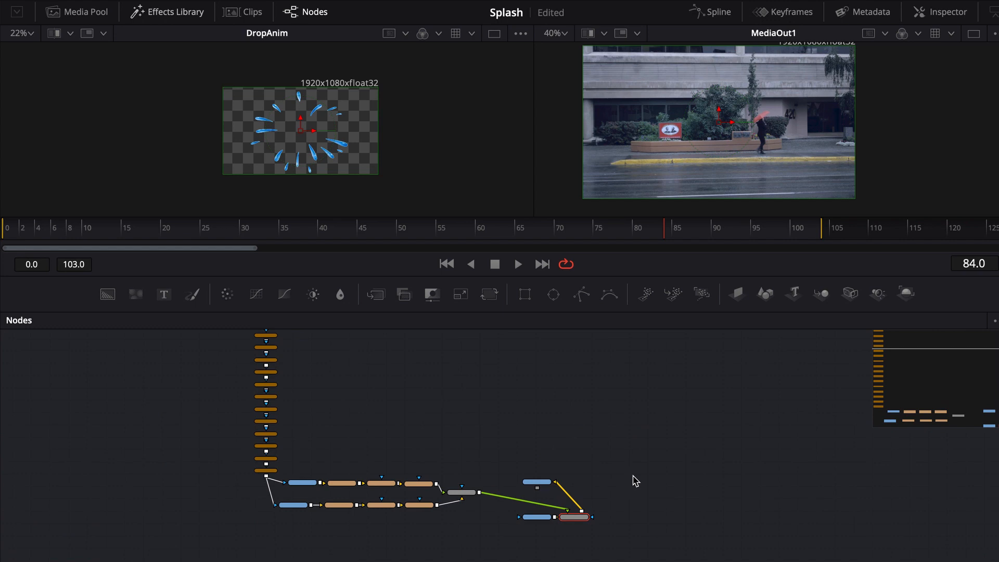
scroll(598, 491, "up", 5)
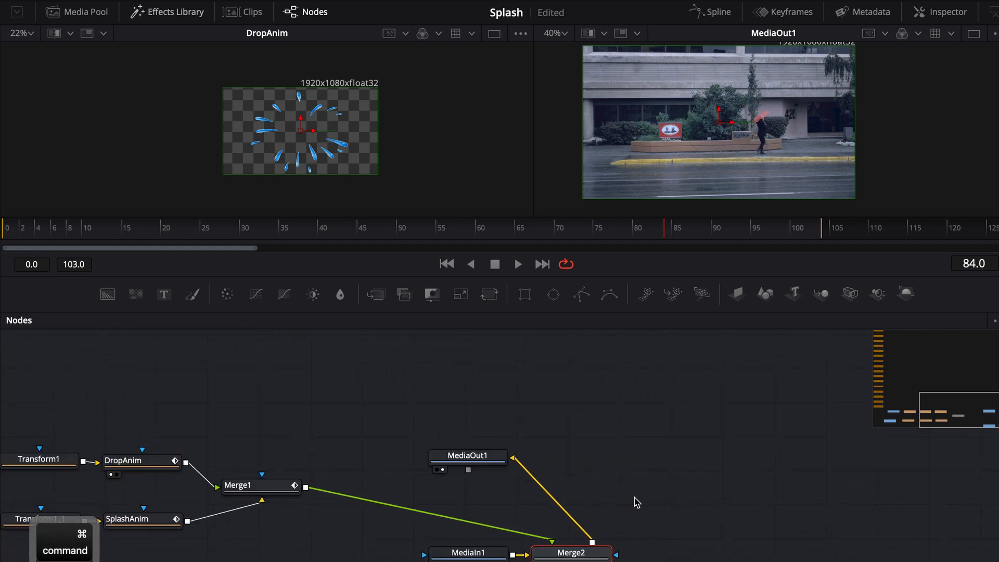
left_click_drag(509, 409, 630, 404)
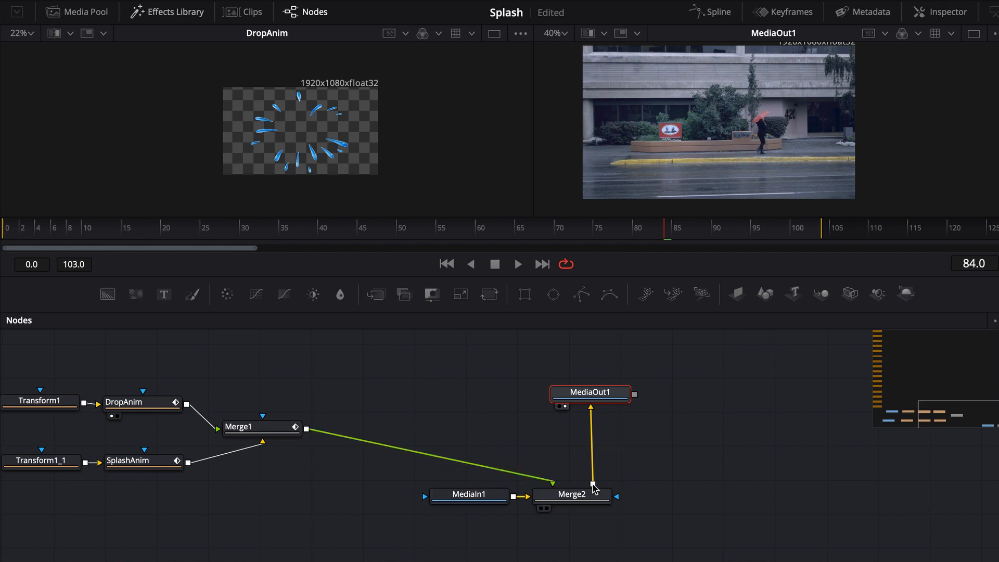
left_click_drag(695, 486, 672, 498)
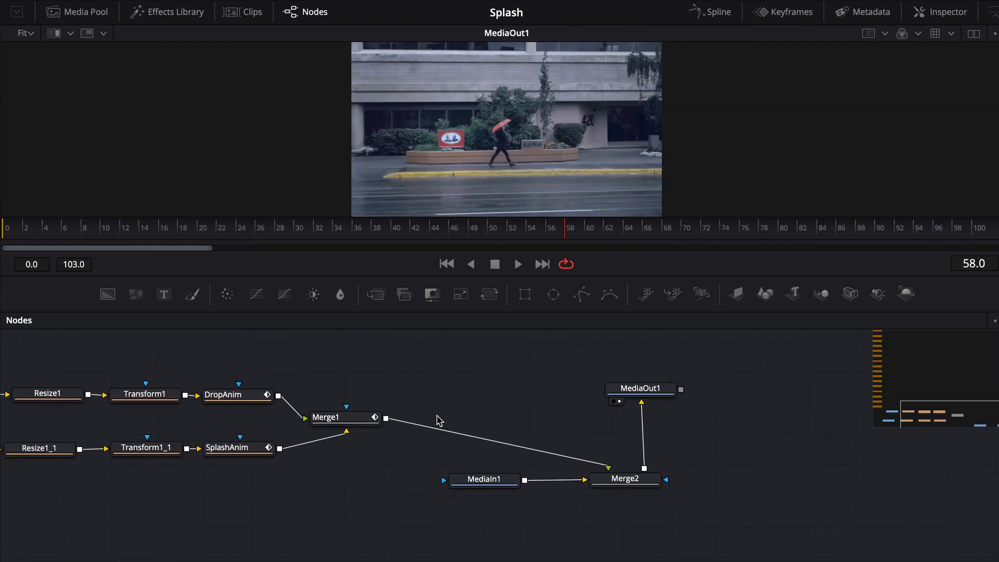
Step: Copy the Drops, Resize1, Transform1 and DropAnim nodes and paste them as a separate chain in the empty space above
left_click_drag(410, 390, 591, 416)
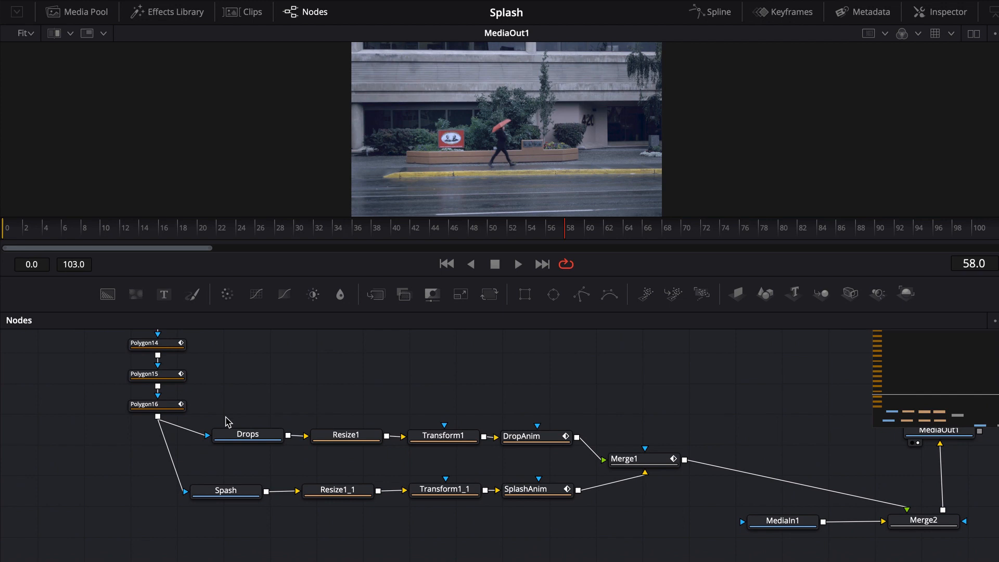
left_click_drag(224, 415, 546, 464)
key("super+c")
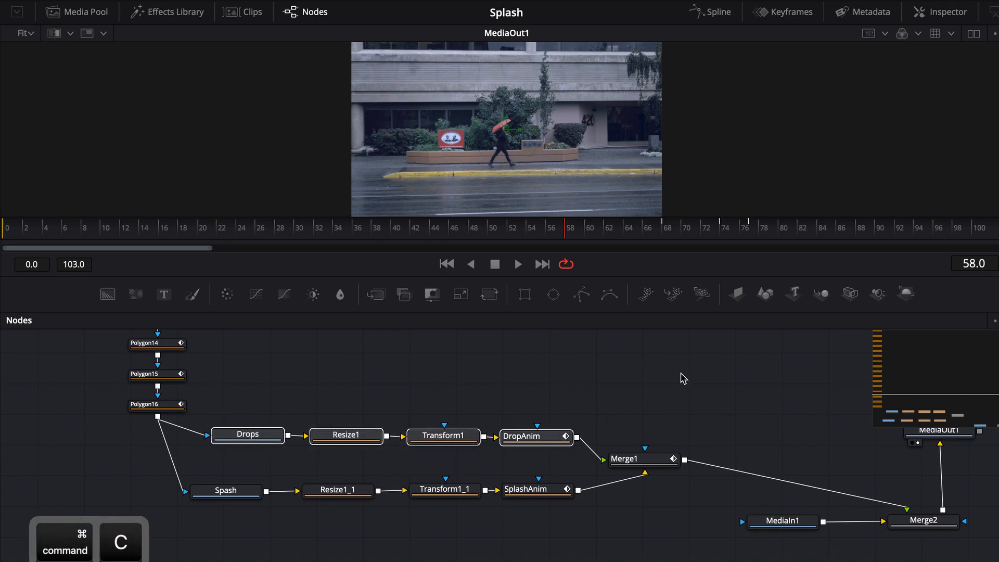
left_click(682, 378)
key("super+v")
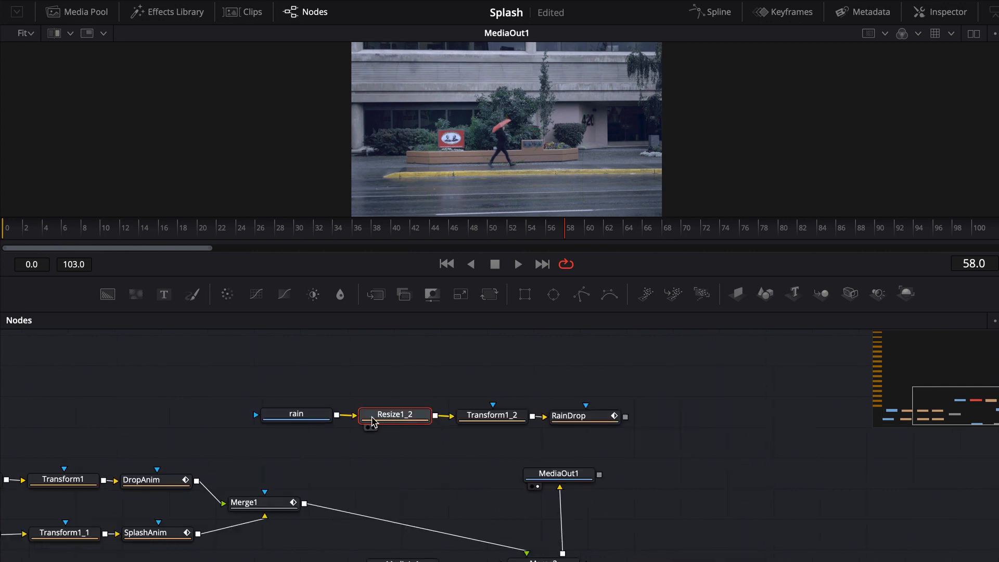
Step: View the rain node and isolate the single droplet below and left of the splash's center with a small Ellipse mask
left_click(310, 416)
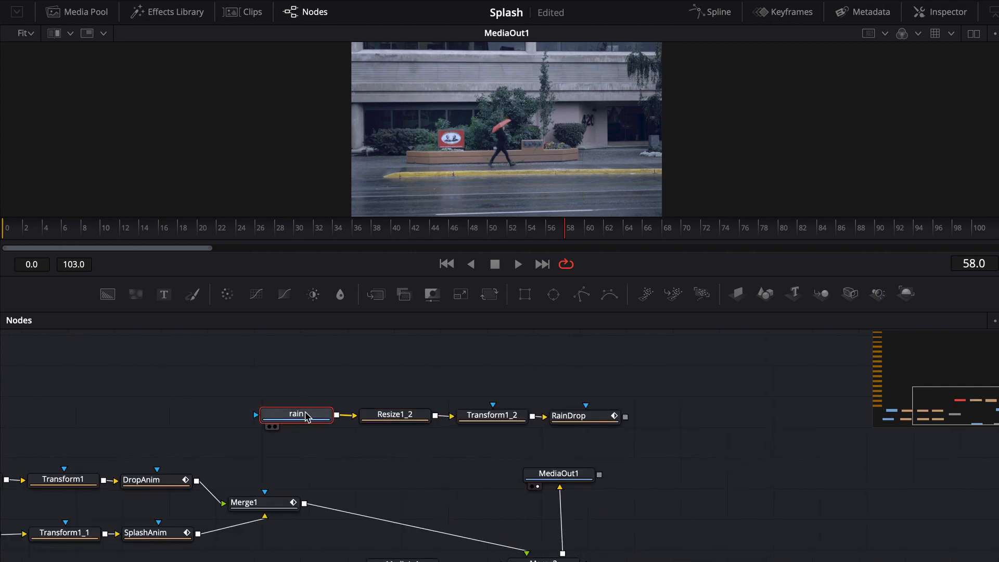
left_click_drag(305, 416, 465, 173)
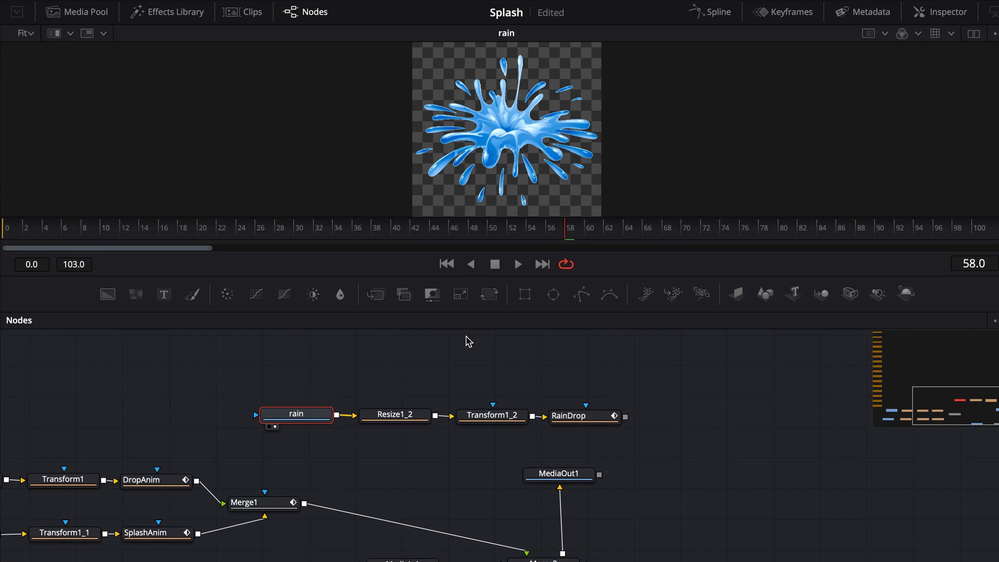
left_click(553, 294)
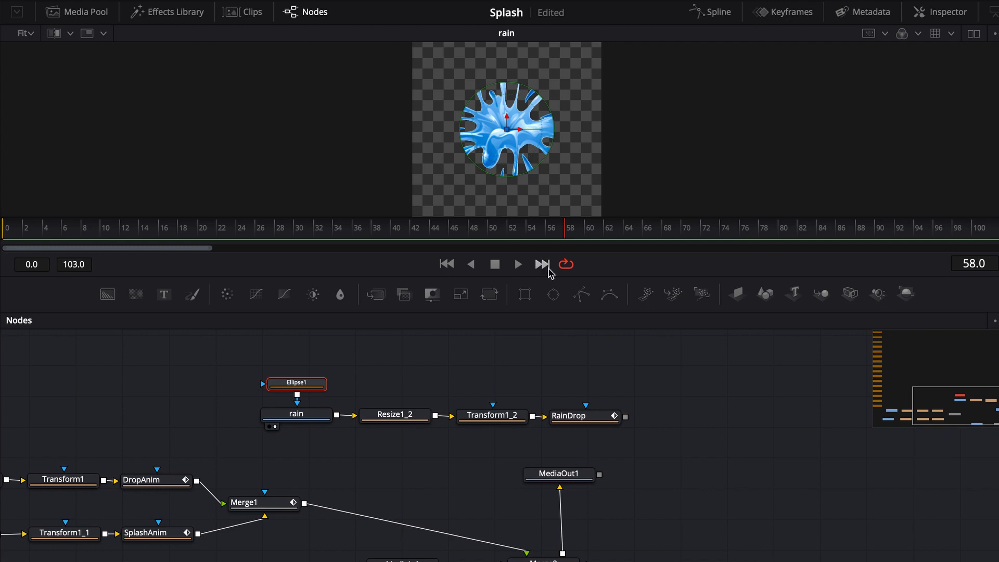
left_click_drag(507, 133, 481, 196)
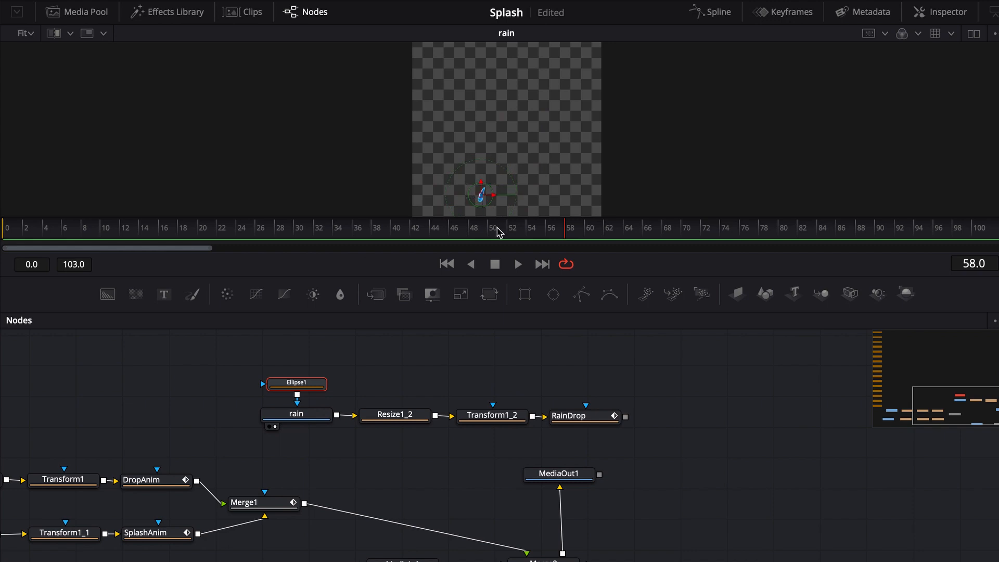
Step: View Resize1_2, Transform1_2 and RainDrop in turn to check the isolated droplet along the chain
left_click_drag(394, 414, 468, 158)
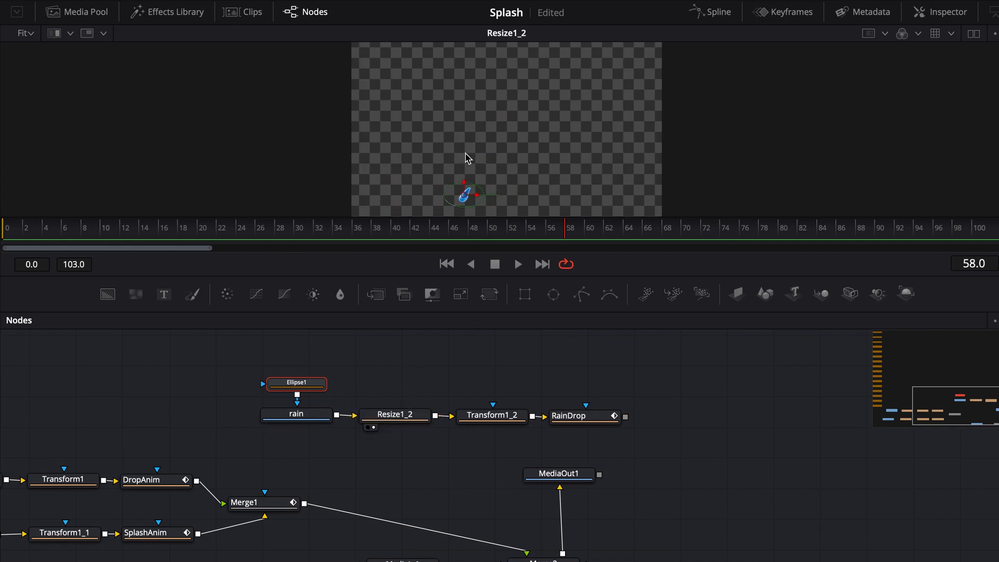
left_click_drag(487, 422, 508, 150)
left_click_drag(569, 419, 544, 130)
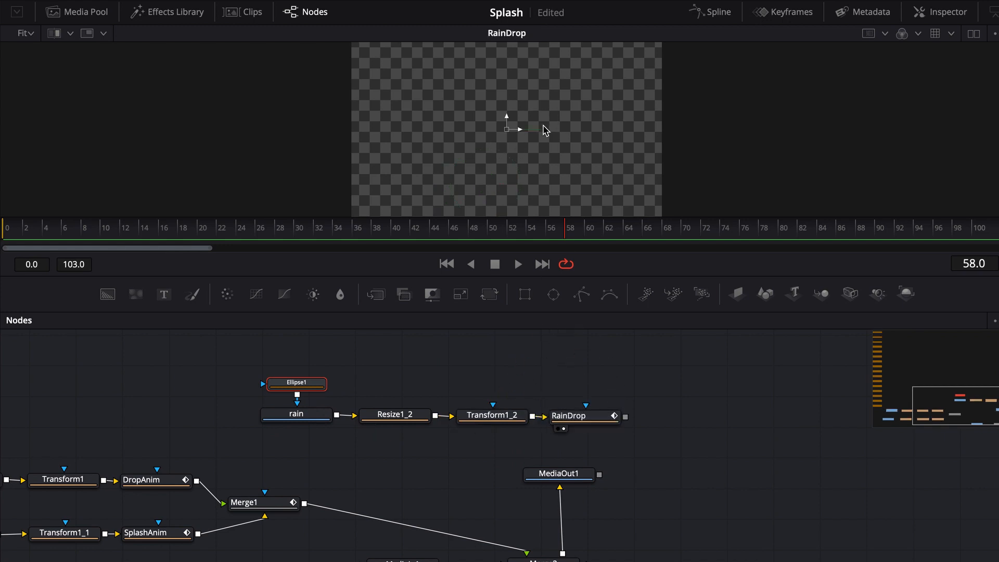
Step: Open RainDrop's settings and reset them all to their defaults, including the copied Size animation
left_click(588, 421)
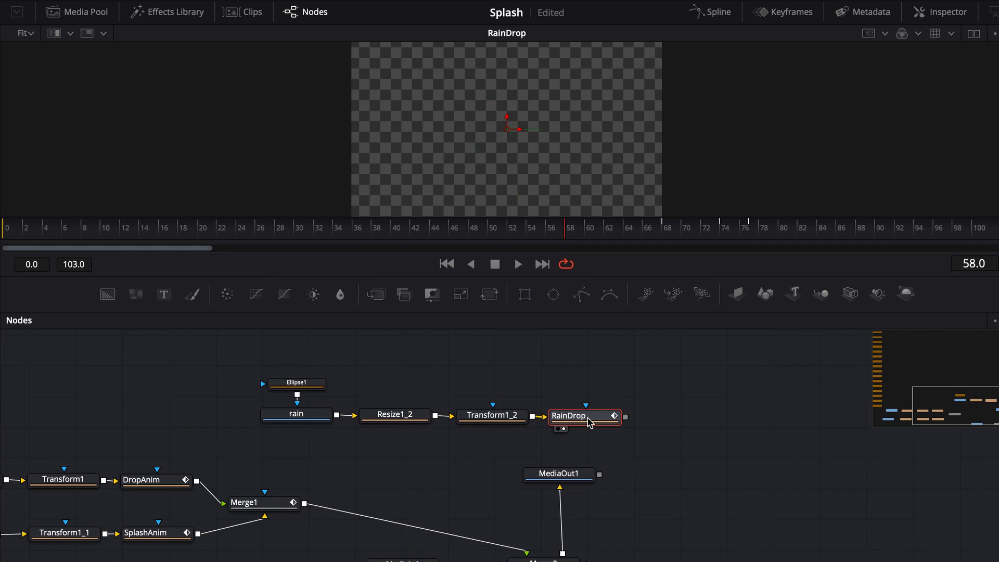
double_click(588, 419)
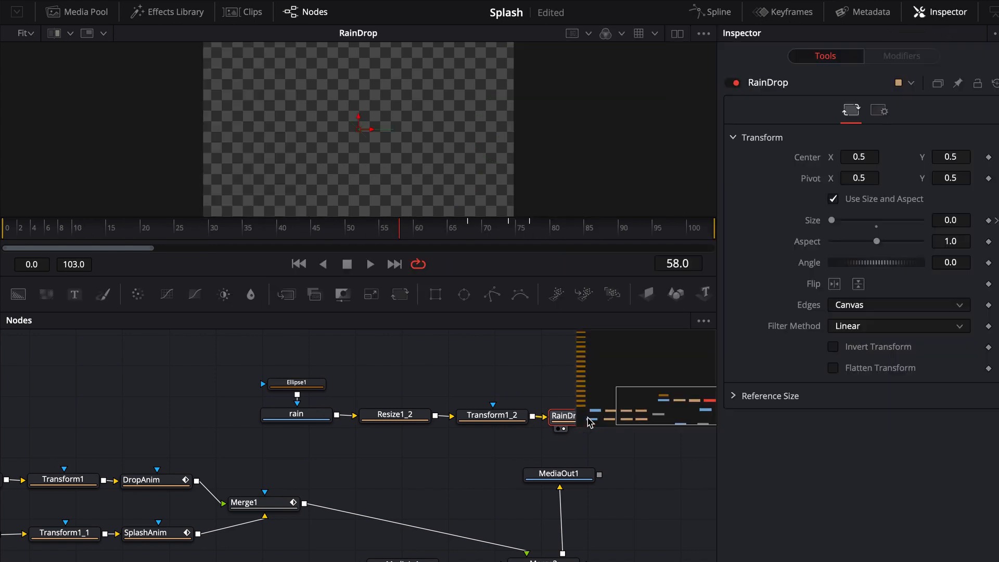
left_click(994, 83)
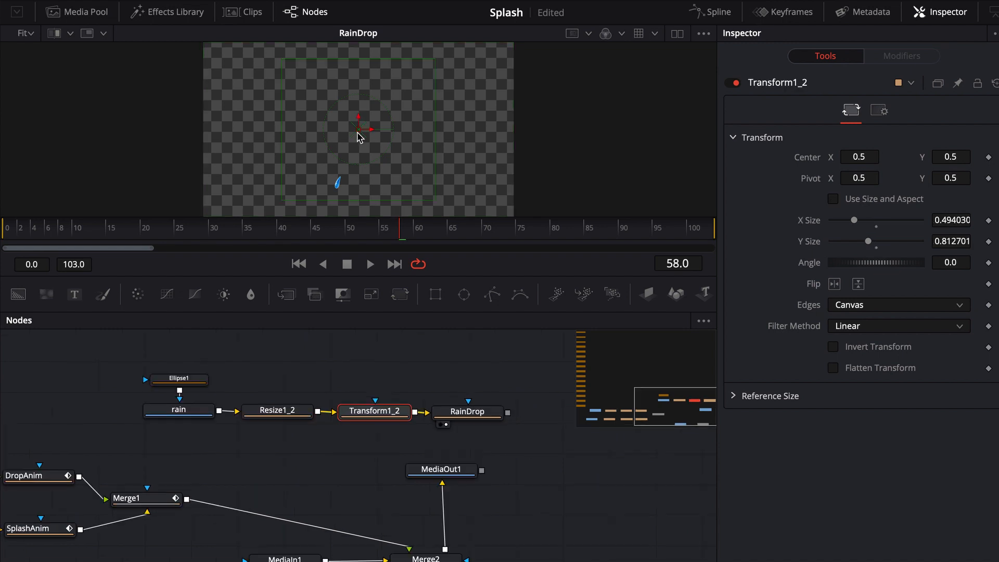
Step: Move the isolated droplet up to the frame's middle by setting Transform1_2's center to about X 0.575, Y 0.810
left_click_drag(361, 132, 360, 130)
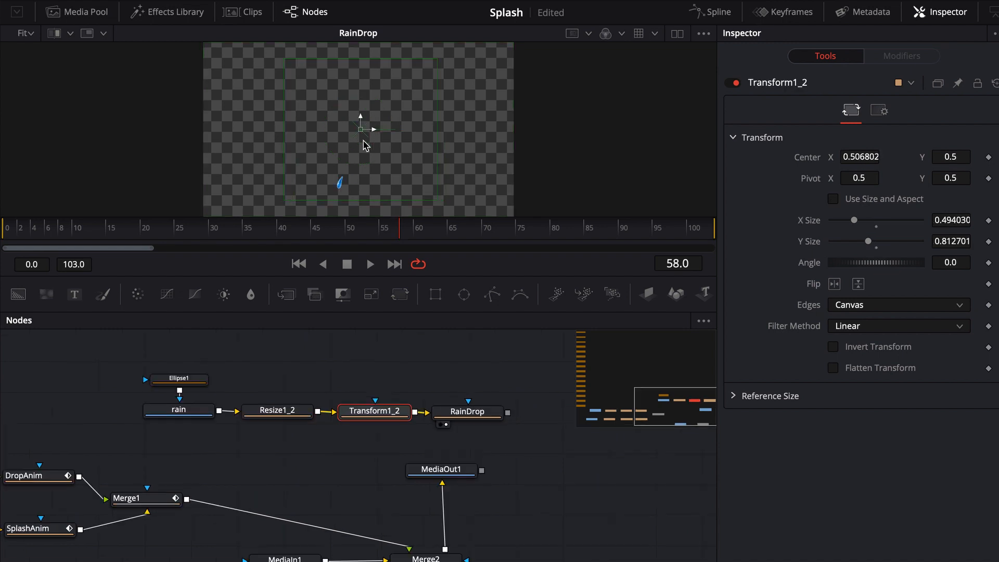
left_click(460, 412)
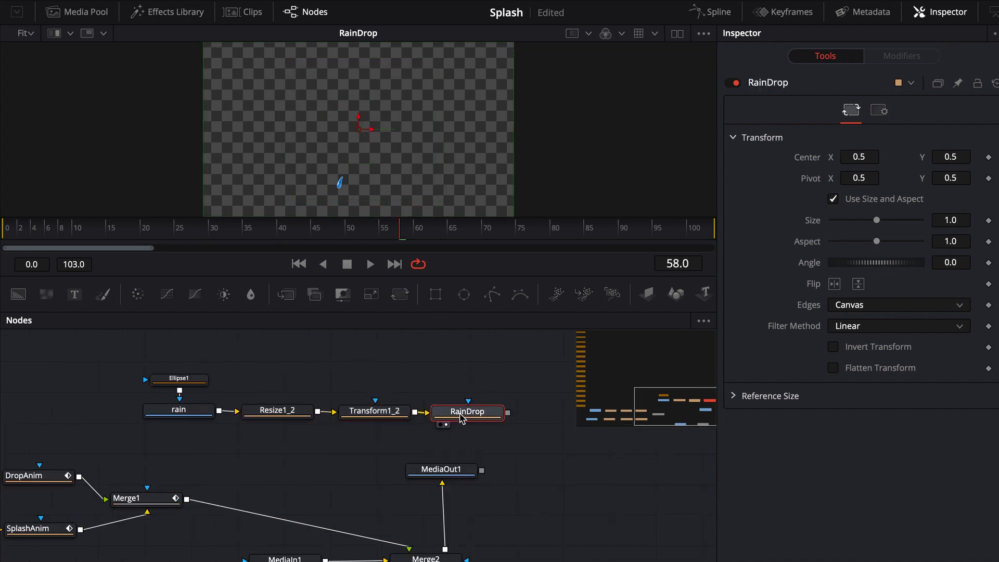
left_click(387, 414)
left_click_drag(363, 123, 383, 79)
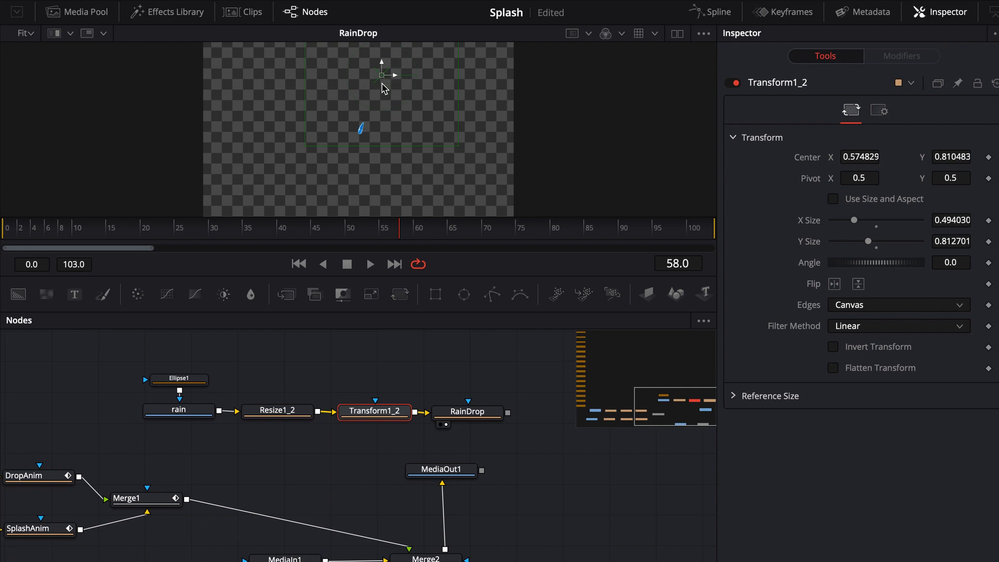
left_click(463, 416)
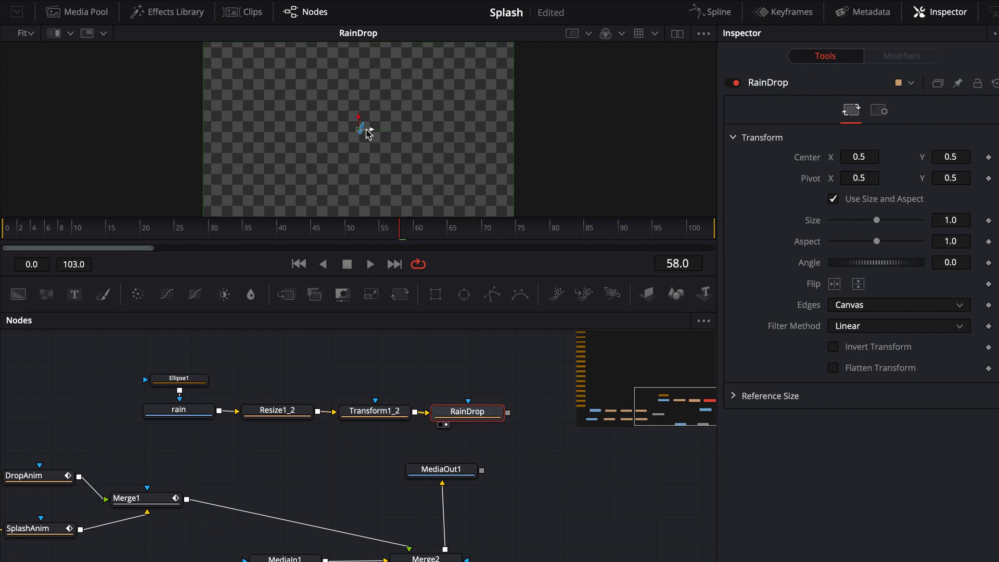
Step: Fine-tune Transform1_2's center X to about 0.570 so the droplet lines up with RainDrop's center point
left_click(388, 410)
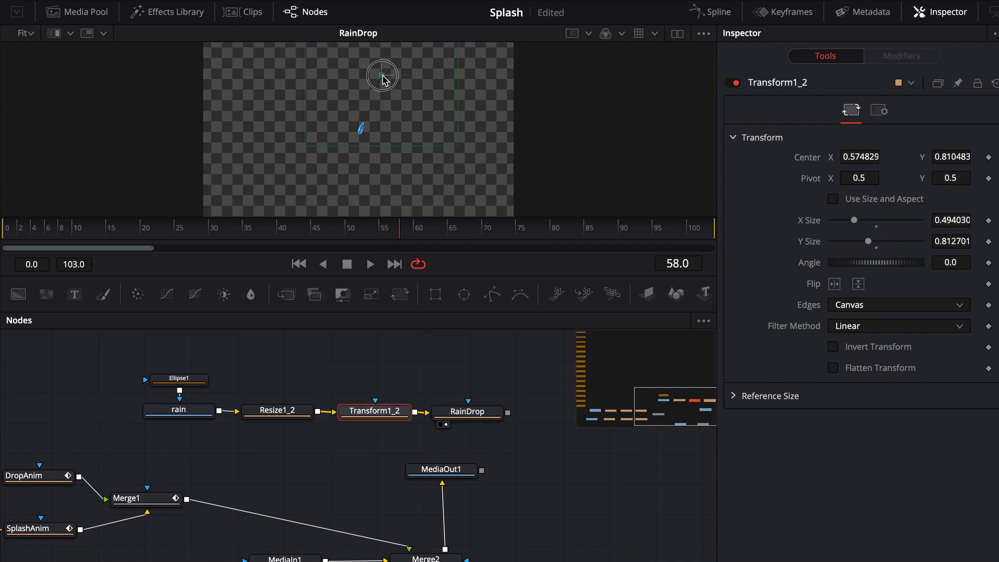
left_click_drag(383, 78, 384, 78)
left_click(461, 418)
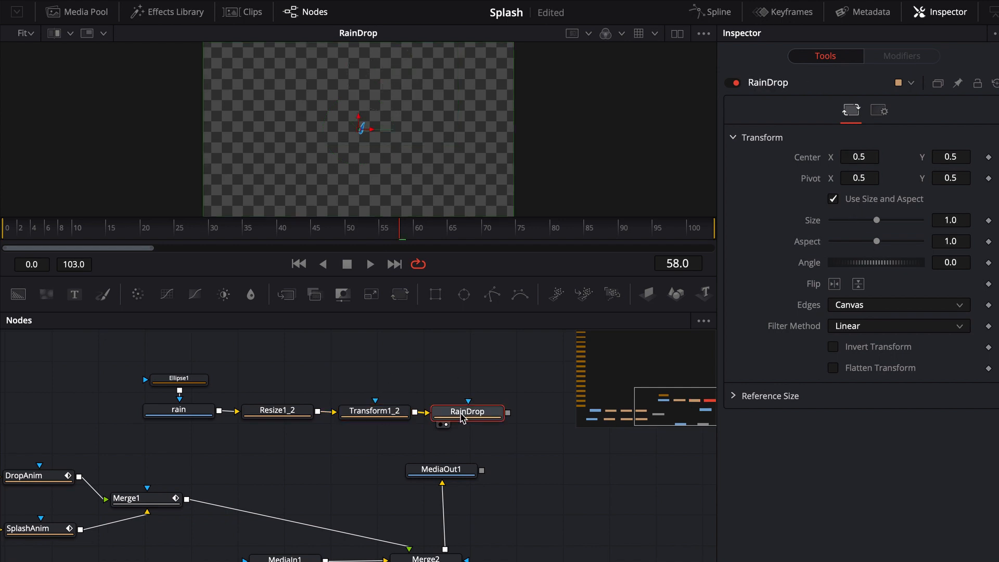
left_click(375, 411)
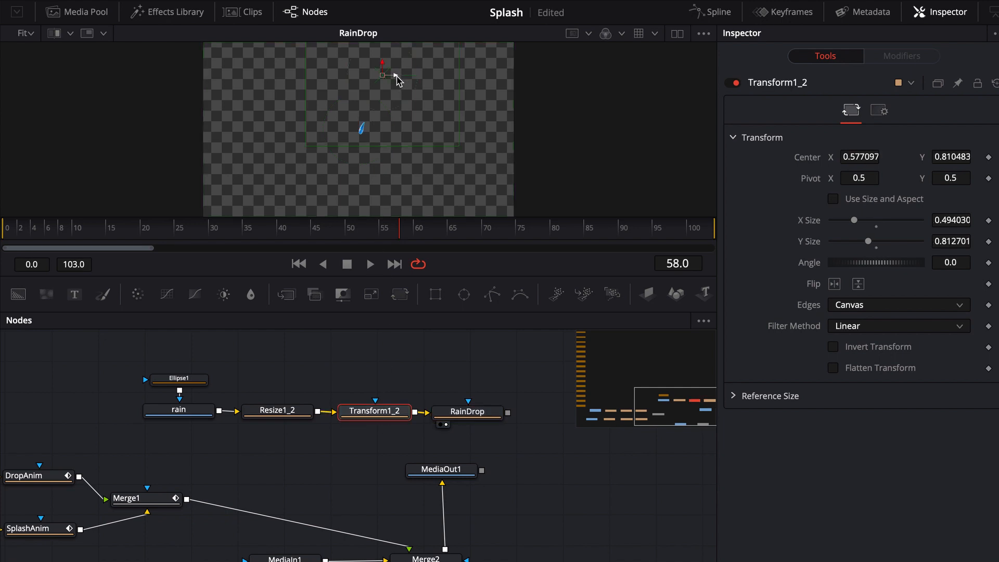
left_click_drag(397, 79, 393, 77)
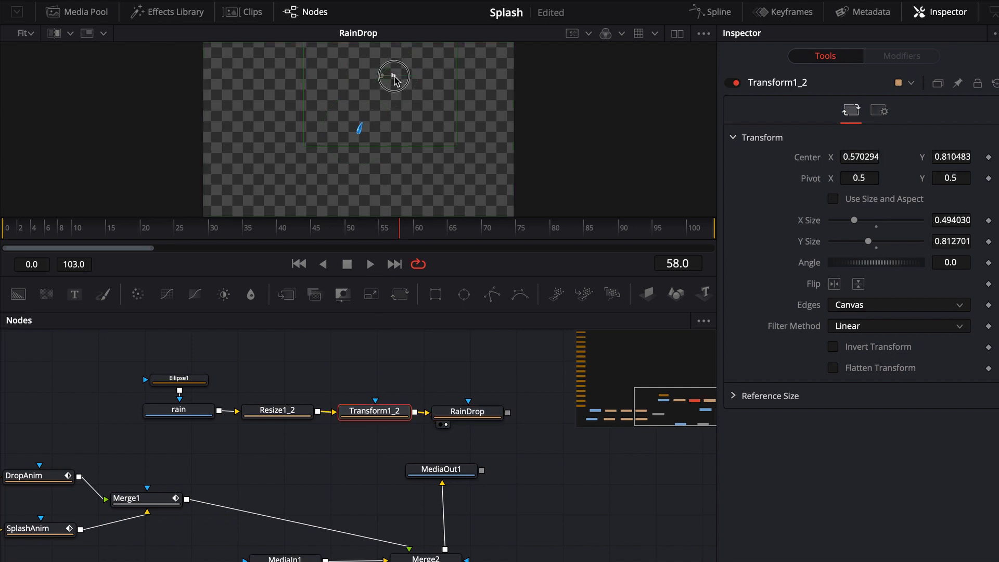
left_click(476, 418)
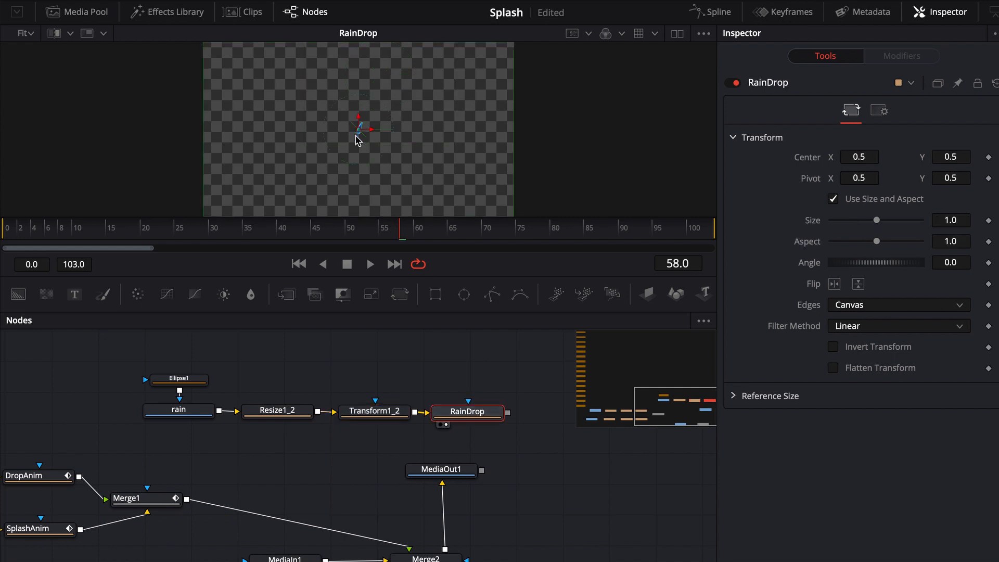
mouse_move(361, 131)
left_mouse_down()
mouse_move(339, 112)
mouse_move(367, 116)
mouse_move(363, 134)
left_mouse_up()
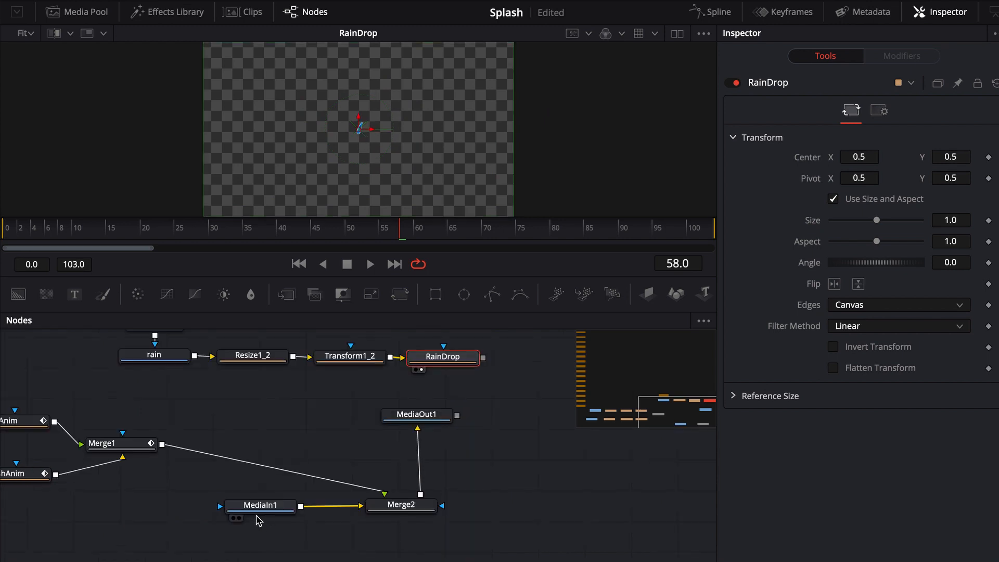
Step: View the MediaIn1 footage and scrub for the raindrop timing, and scrub back through the composited splash in MediaOut1
left_click_drag(261, 507, 368, 180)
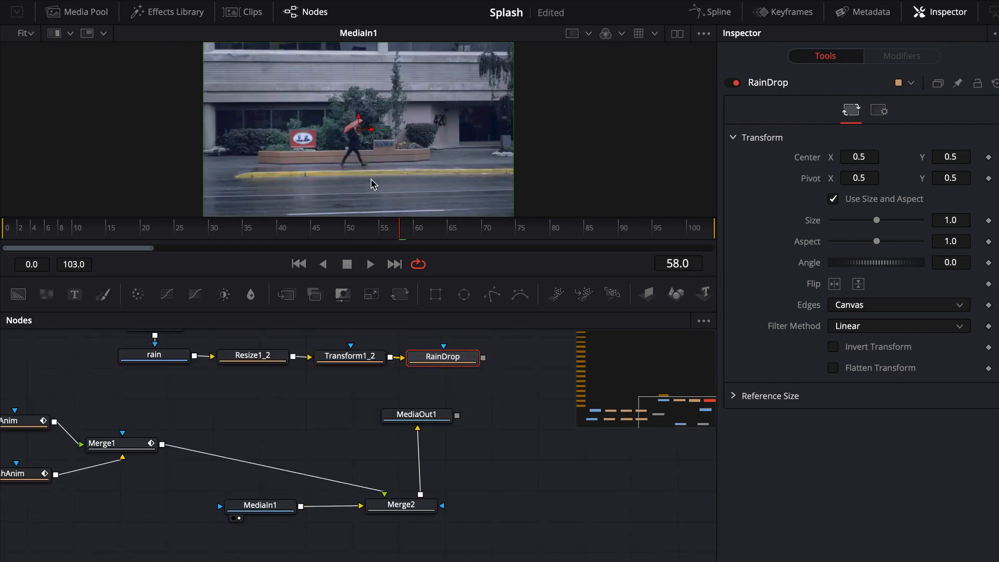
mouse_move(400, 229)
left_mouse_down()
mouse_move(456, 234)
mouse_move(357, 229)
mouse_move(419, 233)
left_mouse_up()
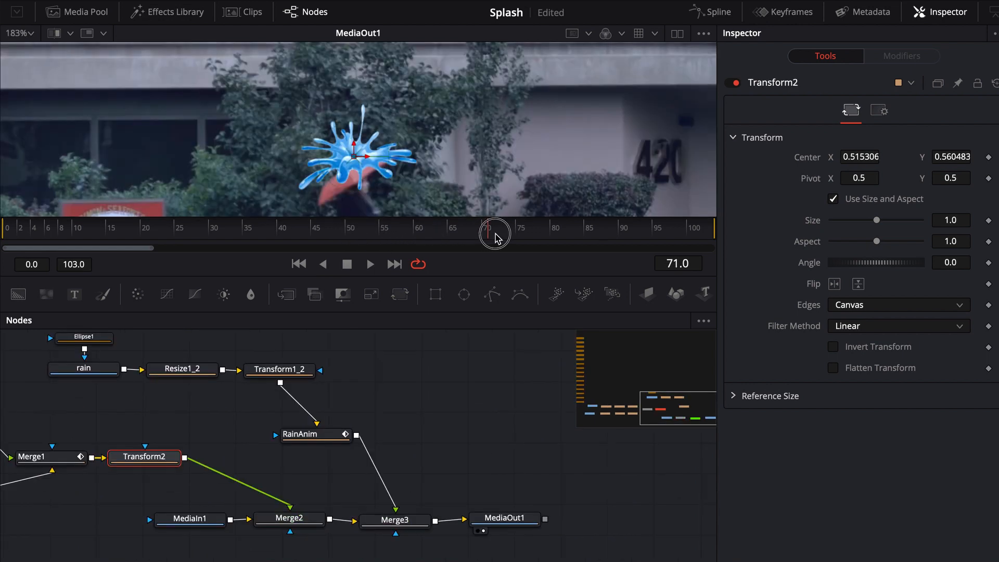
left_click_drag(495, 232, 351, 230)
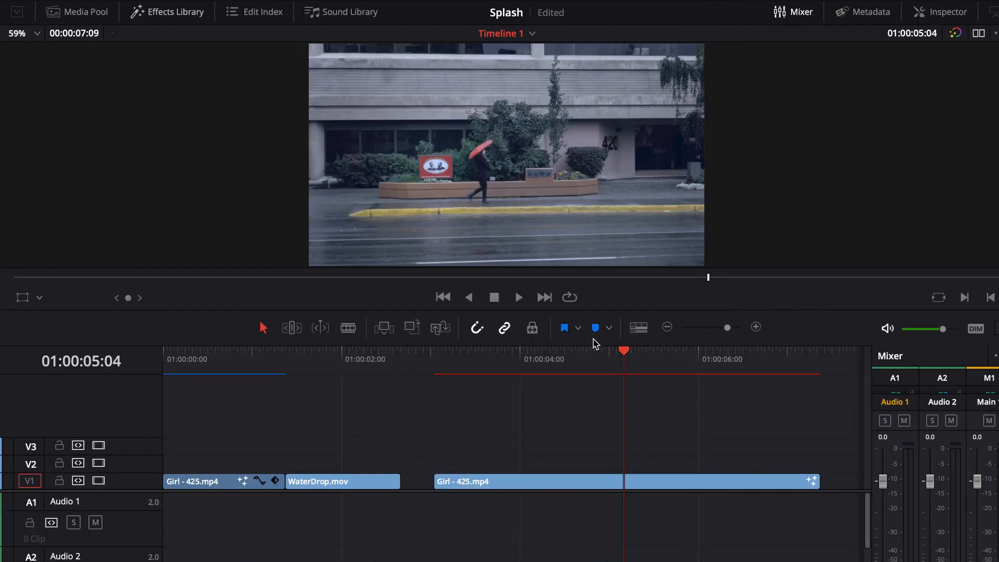
Step: Play the second Girl - 425.mp4 clip on the Edit page and park on the large splash at 01:00:05:20
left_click_drag(624, 349, 433, 353)
key("space")
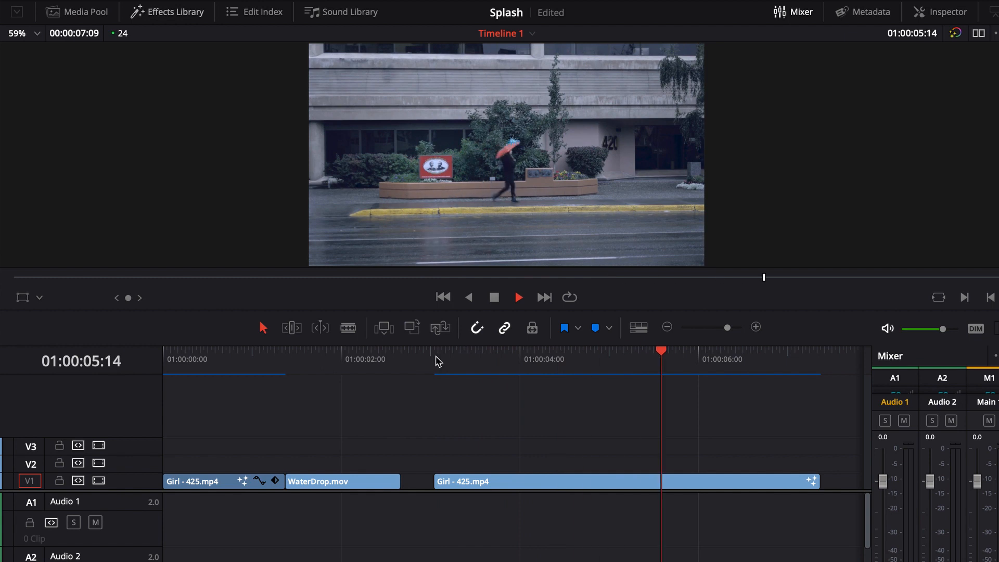
key("space")
left_click_drag(748, 358, 624, 363)
key("space")
key("space")
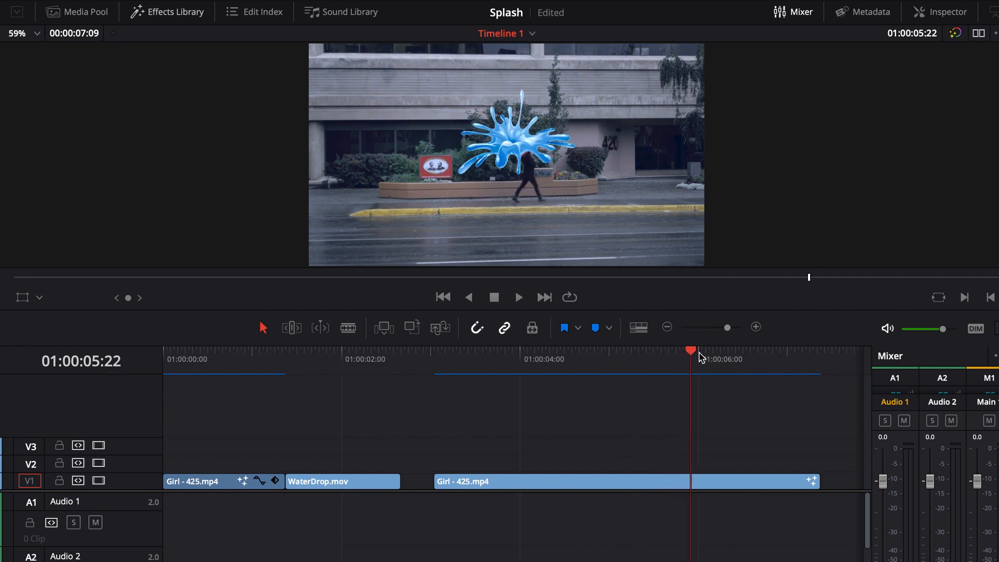
mouse_move(700, 357)
left_mouse_down()
mouse_move(668, 359)
mouse_move(683, 360)
left_mouse_up()
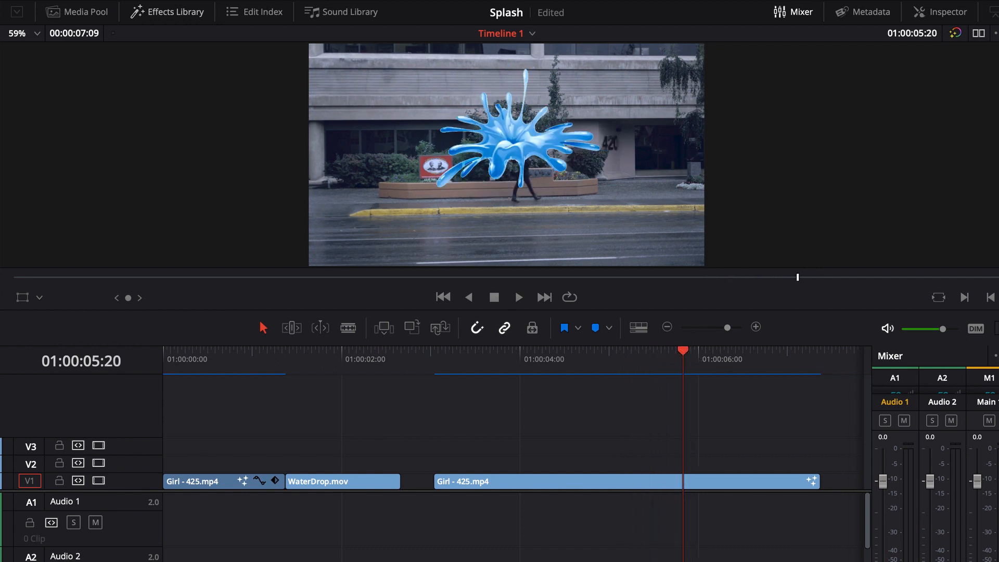
Step: Return to the Fusion page and trace the splash chain from Transform2 through Merge1 back to the SplashAnim settings
key("shift+5")
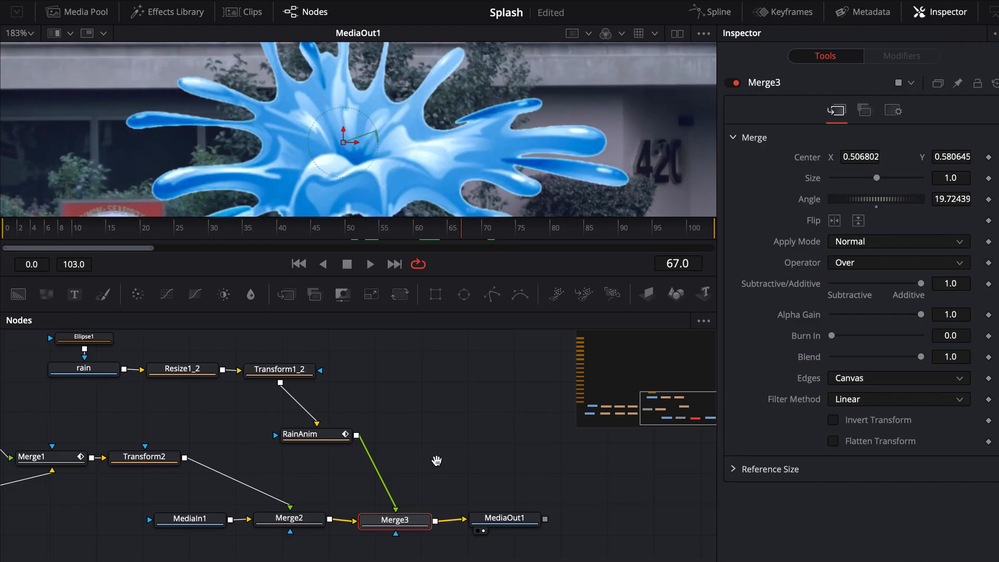
left_click_drag(438, 459, 499, 434)
left_click_drag(353, 454, 436, 460)
left_click(294, 435)
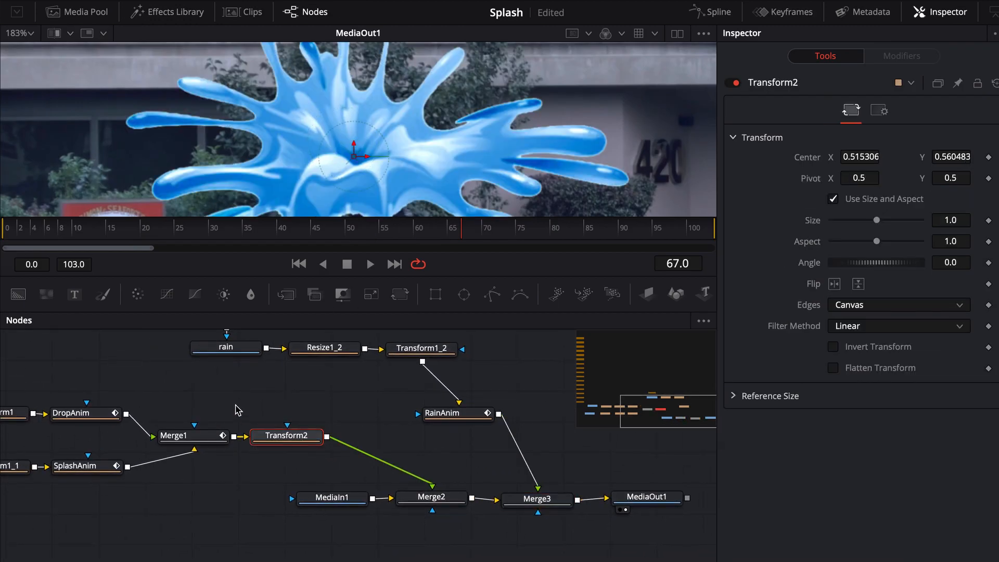
left_click_drag(238, 411, 450, 415)
left_click_drag(256, 389, 255, 367)
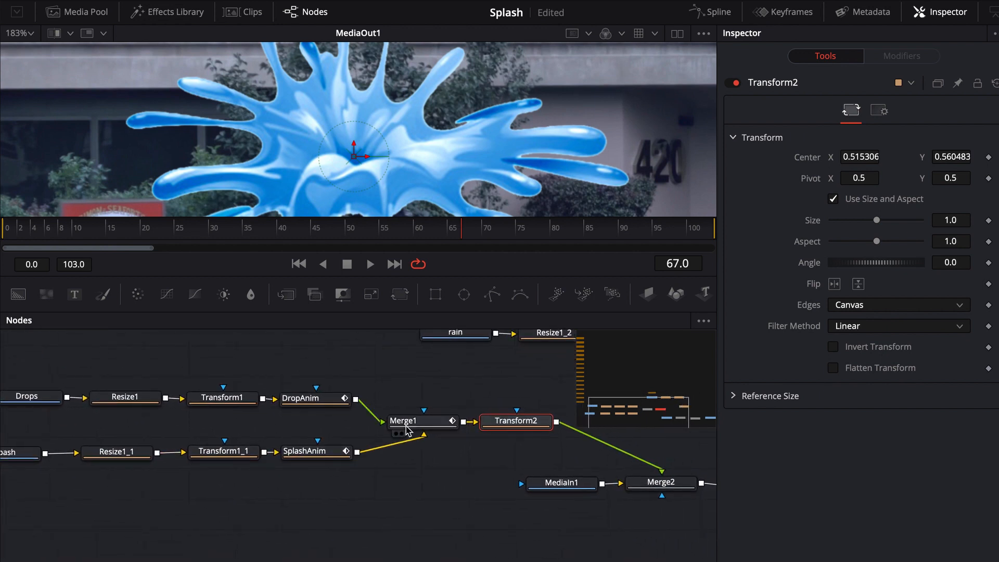
left_click(446, 468)
left_click_drag(446, 467, 390, 431)
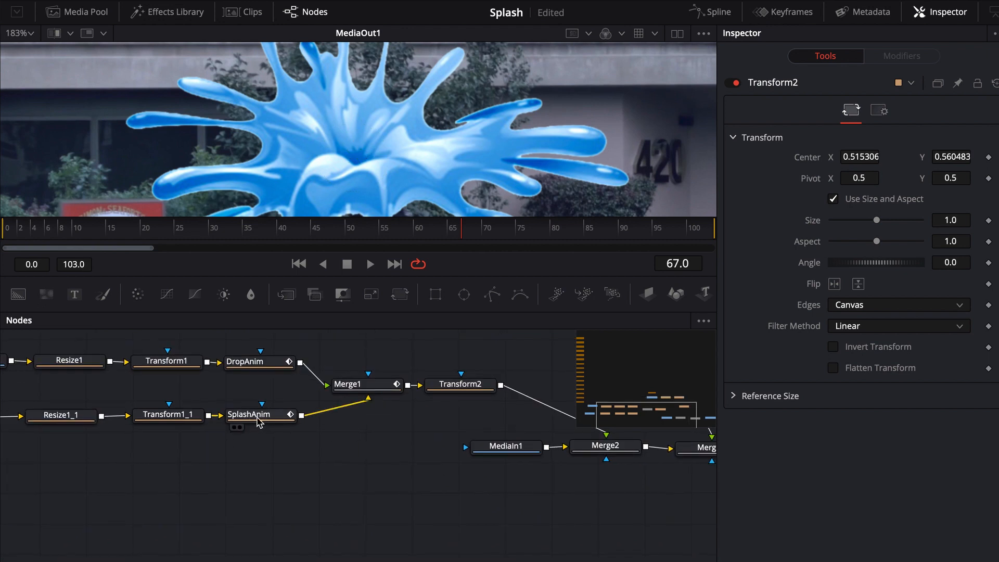
left_click(257, 419)
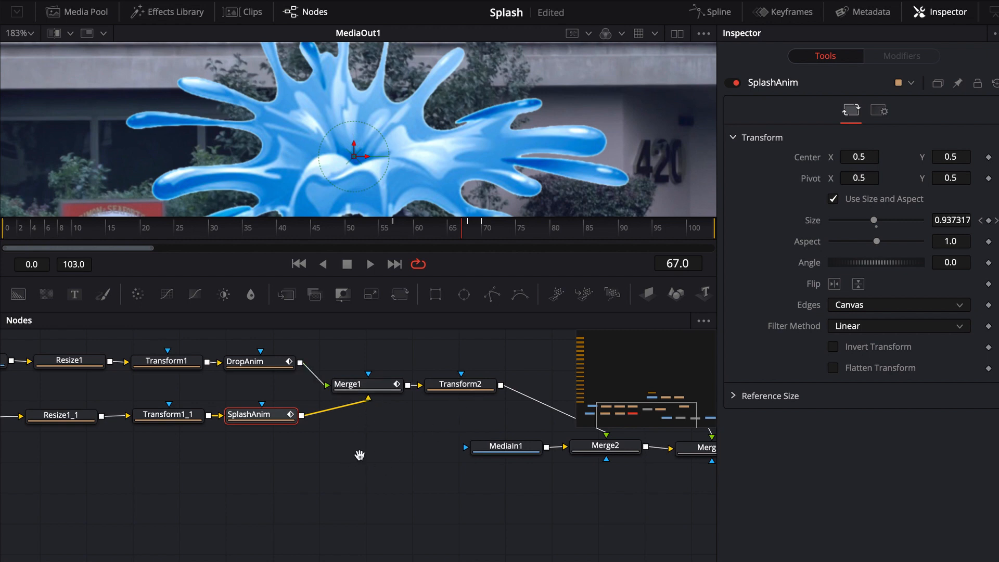
left_click_drag(360, 455, 363, 454)
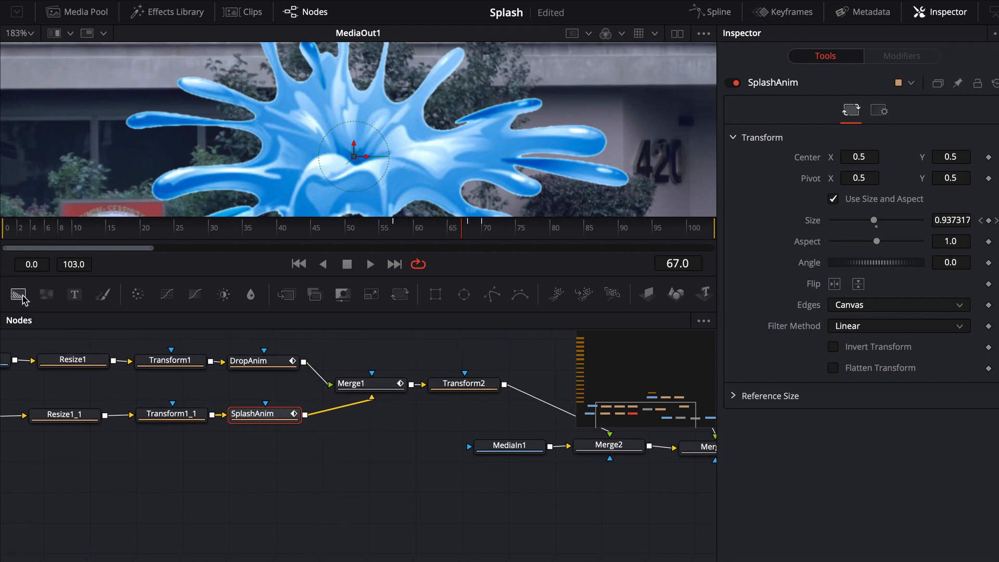
Step: Add a Background node, merge SplashAnim over it, and connect the new merge to Merge1's background input
left_click_drag(23, 300, 360, 490)
left_click(233, 508)
left_click_drag(371, 397, 384, 481)
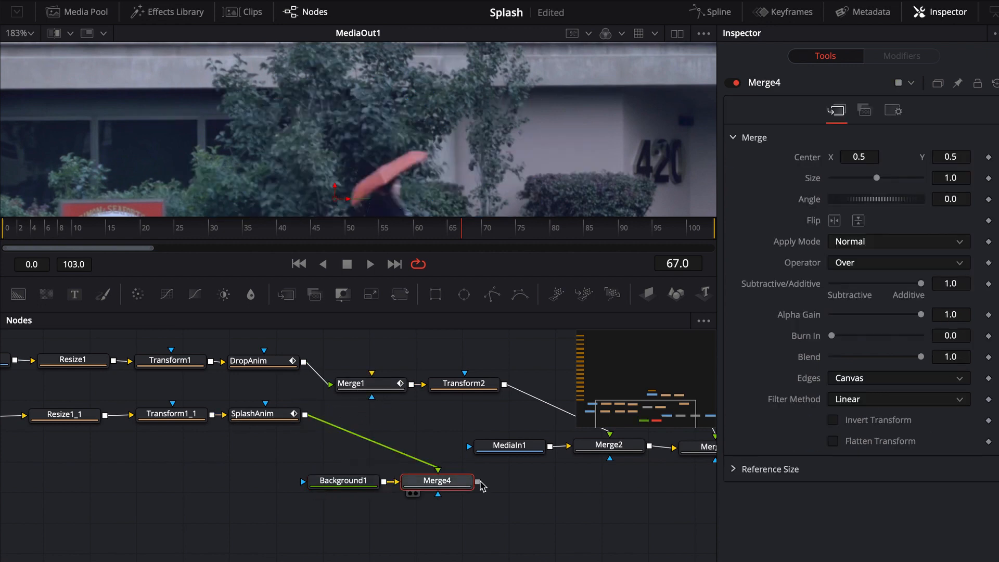
left_click_drag(480, 484, 372, 396)
Step: Arrange Merge4 and Background1 in a column below Merge1, view Merge4, and set Background1's alpha to 0
left_click(343, 480)
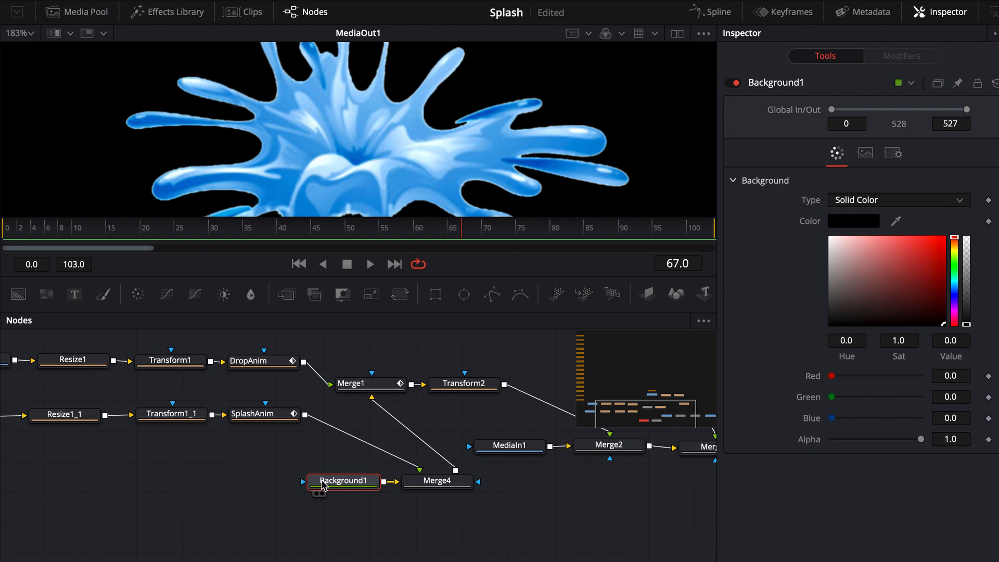
left_click_drag(341, 484, 253, 489)
left_click_drag(440, 483, 370, 489)
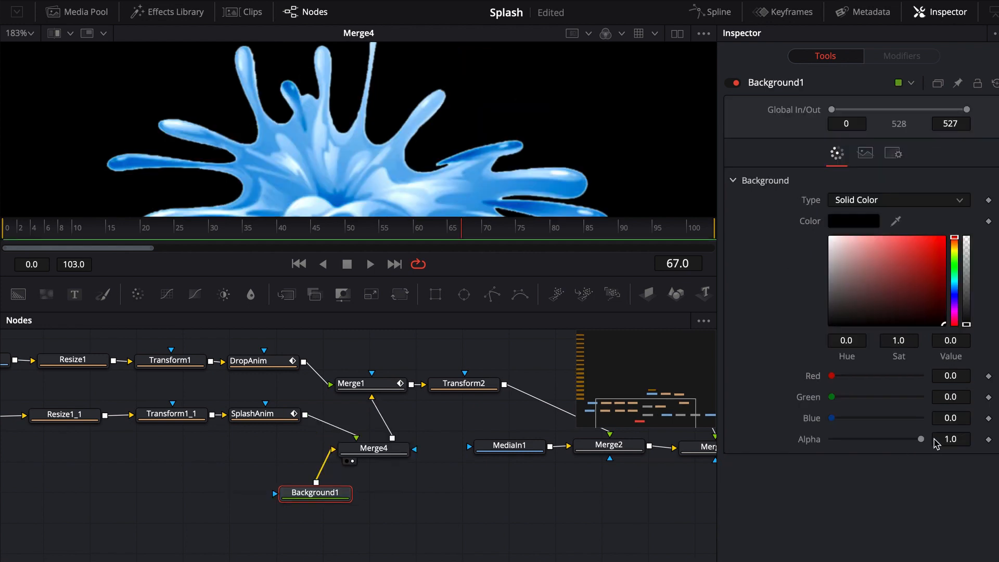
left_click_drag(921, 442, 747, 436)
left_click(377, 449)
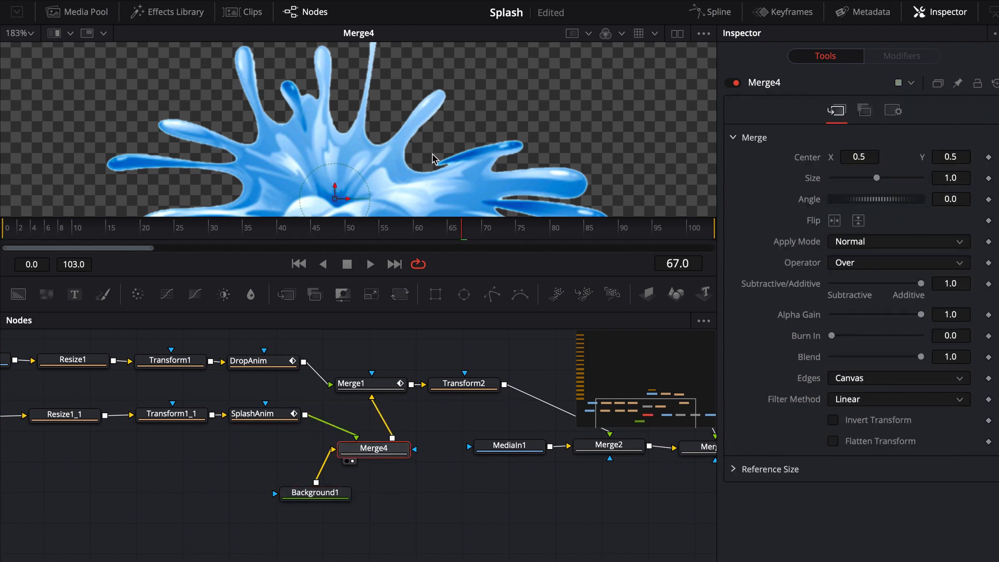
scroll(432, 159, "down", 5)
left_click_drag(443, 168, 425, 147)
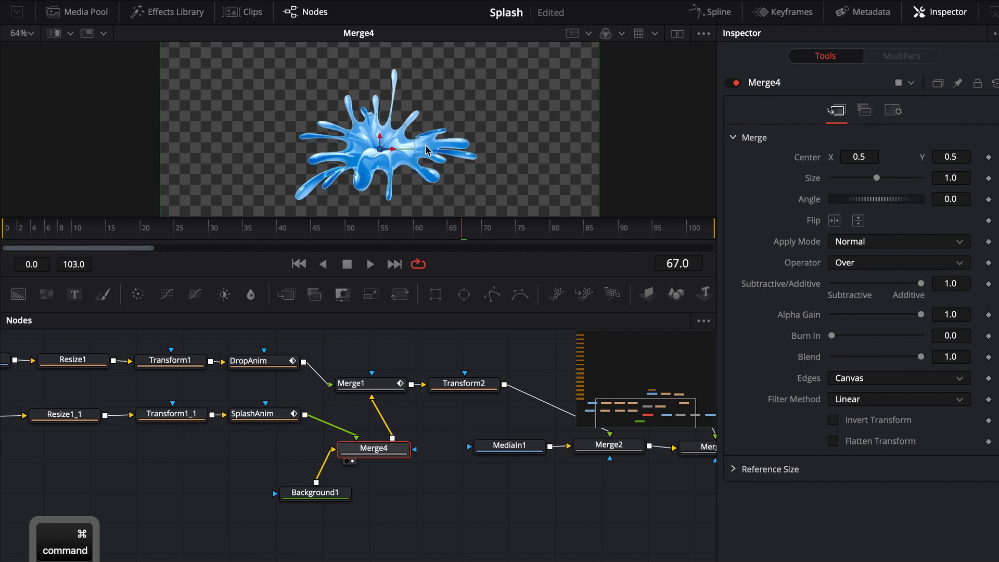
left_click_drag(327, 497, 387, 526)
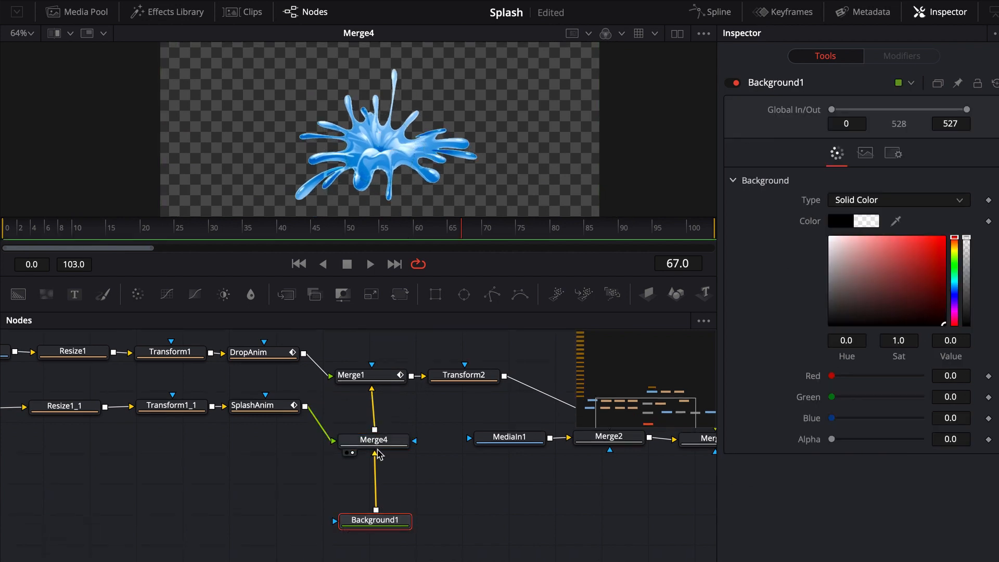
Step: Keyframe Merge4's Blend at 1.0 on frame 67 and 0.0 on frame 68 to cut the splash off abruptly
left_click(385, 440)
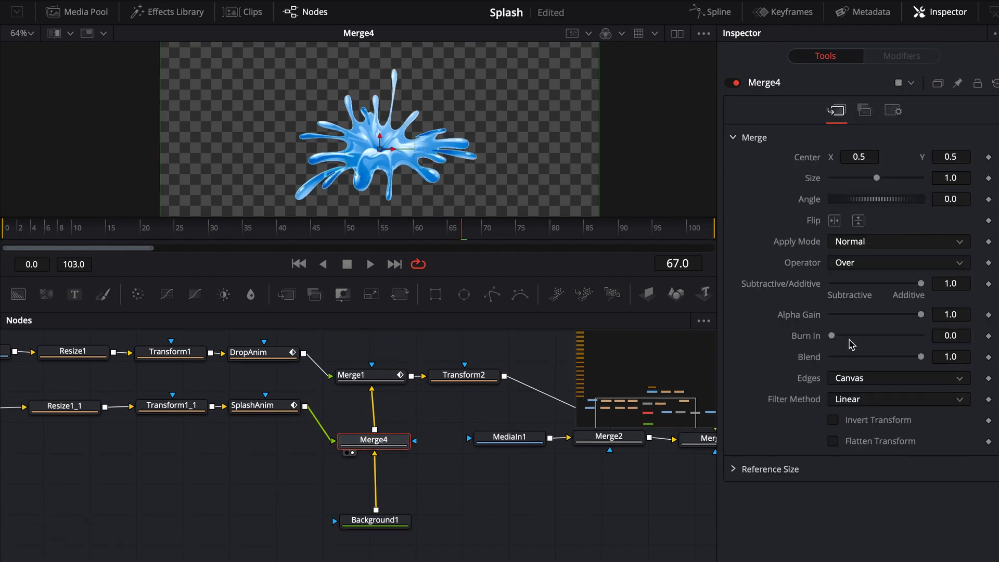
mouse_move(920, 359)
left_mouse_down()
mouse_move(822, 357)
mouse_move(923, 361)
left_mouse_up()
mouse_move(466, 238)
left_mouse_down()
mouse_move(448, 232)
mouse_move(470, 237)
left_mouse_up()
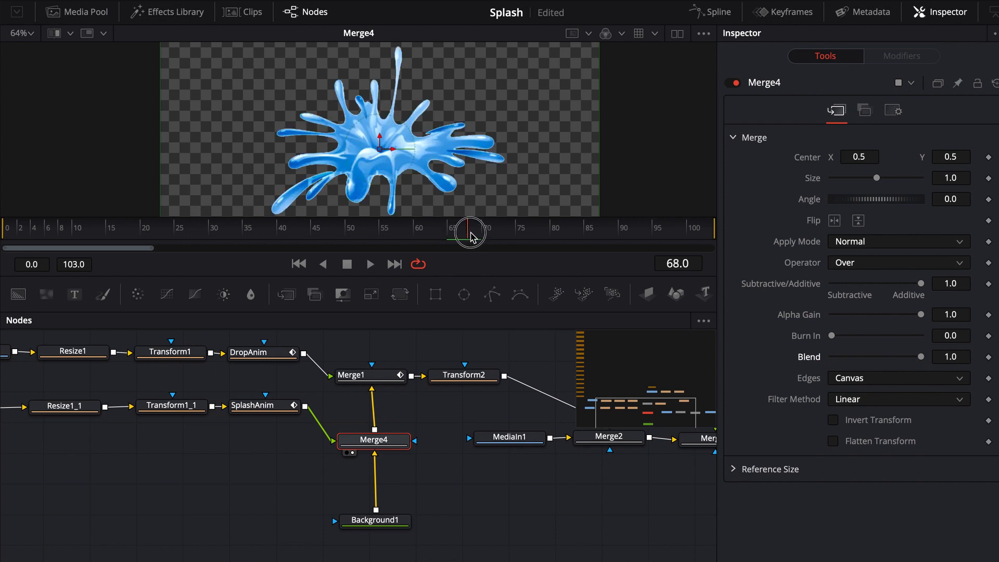
left_click_drag(921, 358, 796, 359)
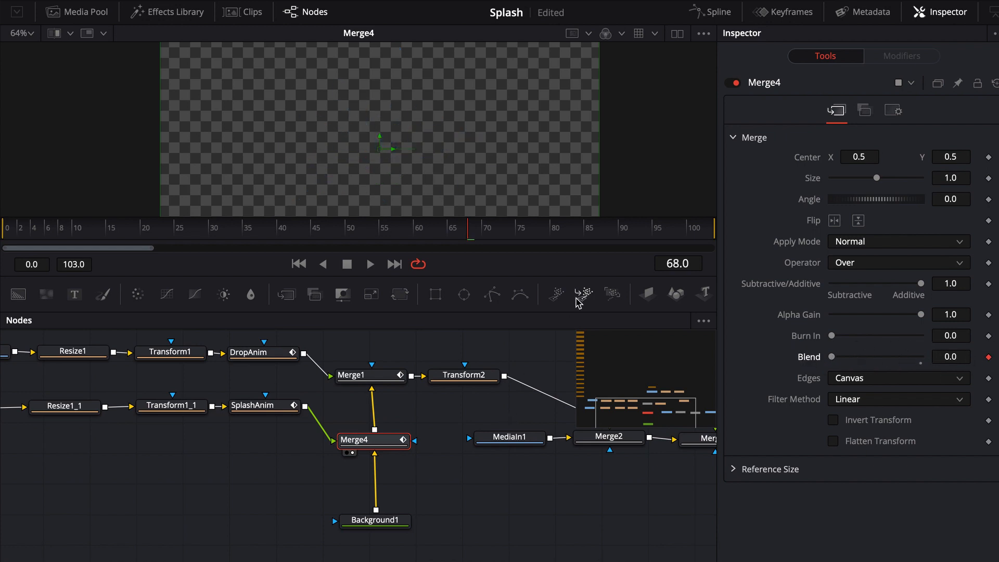
key("Left")
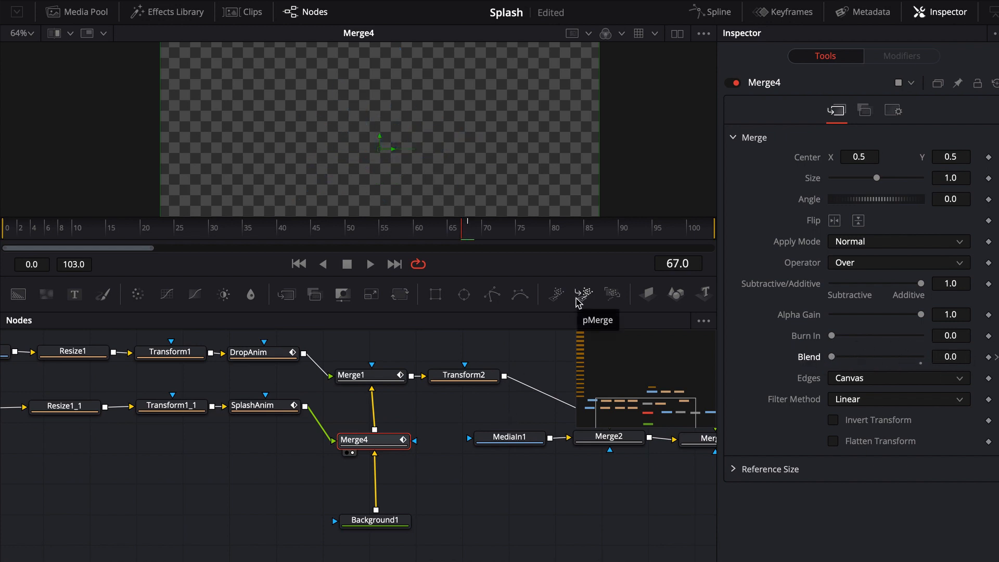
left_click_drag(831, 356, 921, 357)
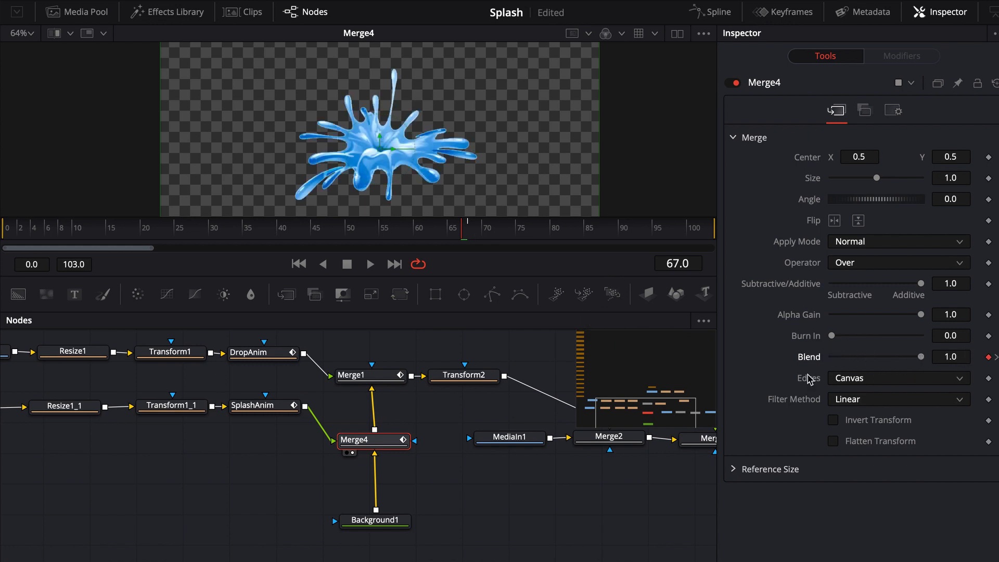
Step: Check the splash cut-off after frame 68, then play the second Girl clip repeatedly on the Edit page to review the raindrop and splash
mouse_move(533, 231)
left_mouse_down()
mouse_move(430, 234)
mouse_move(536, 234)
left_mouse_up()
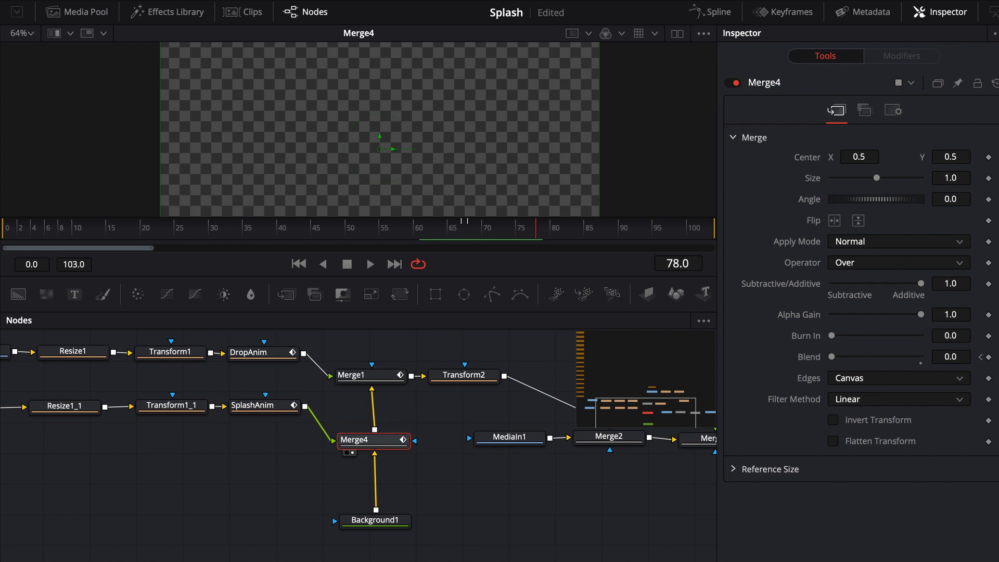
key("shift+4")
left_click_drag(721, 353, 440, 357)
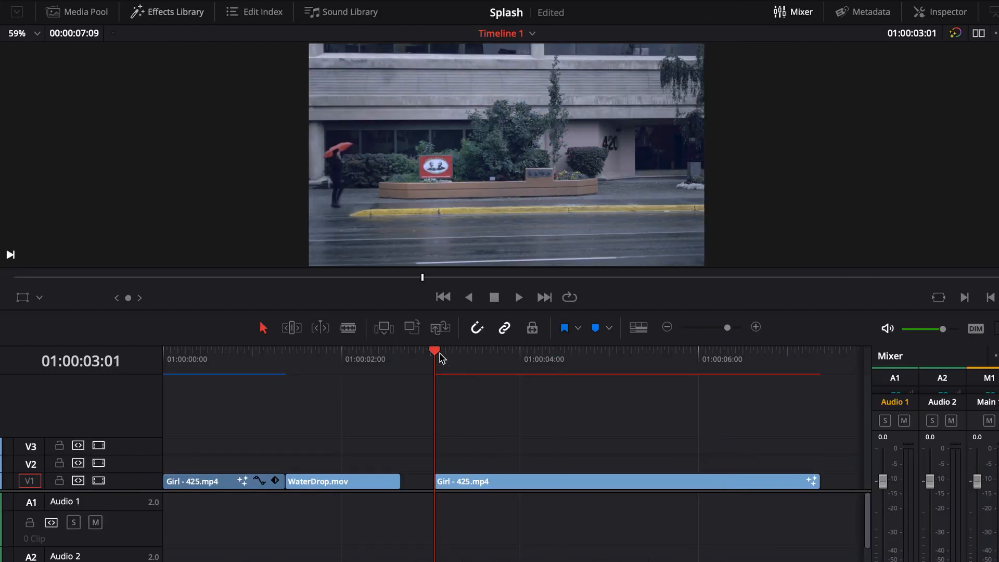
key("space")
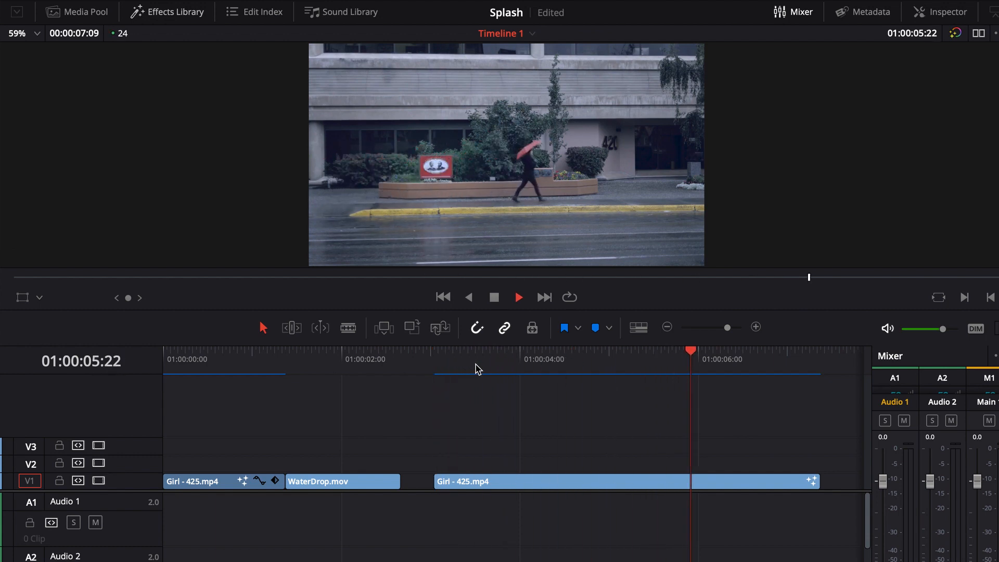
key("space")
left_click_drag(725, 354, 586, 352)
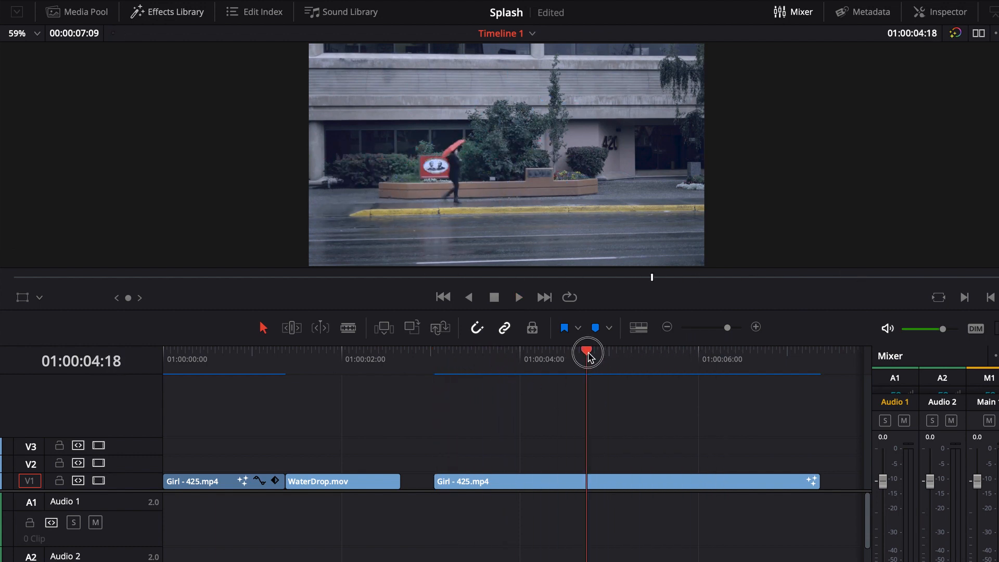
key("space")
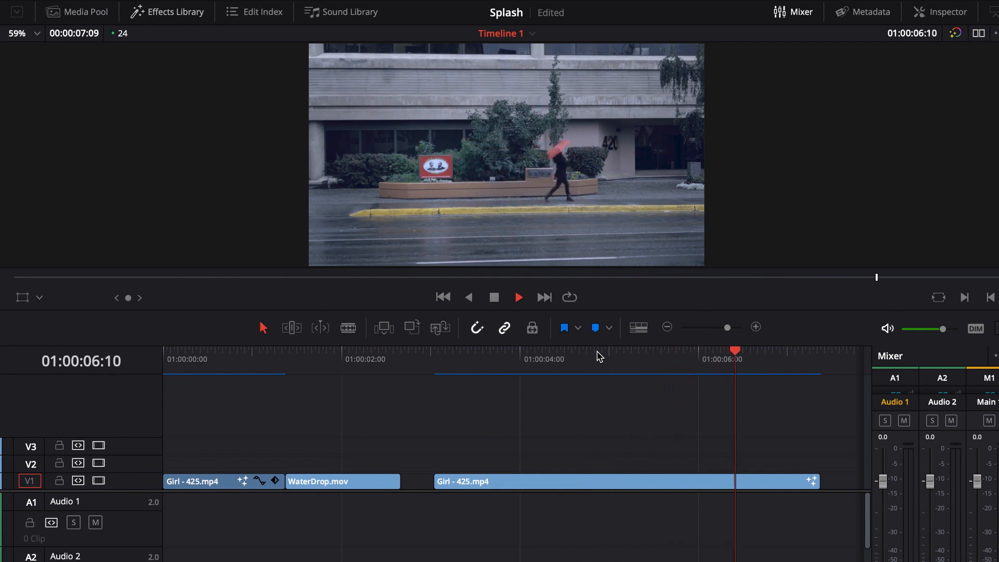
key("space")
left_click(743, 355)
left_click_drag(742, 355, 630, 351)
key("space")
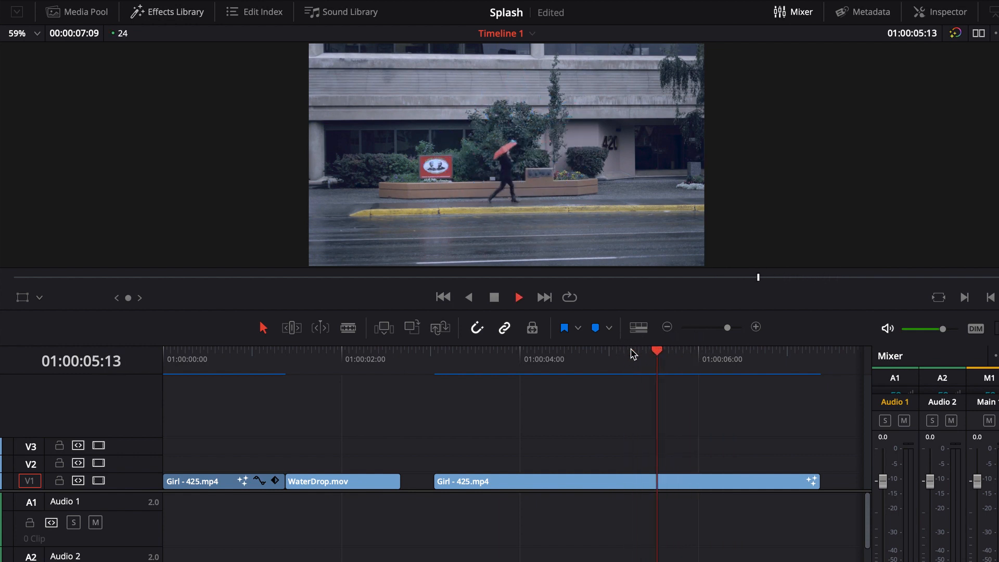
key("space")
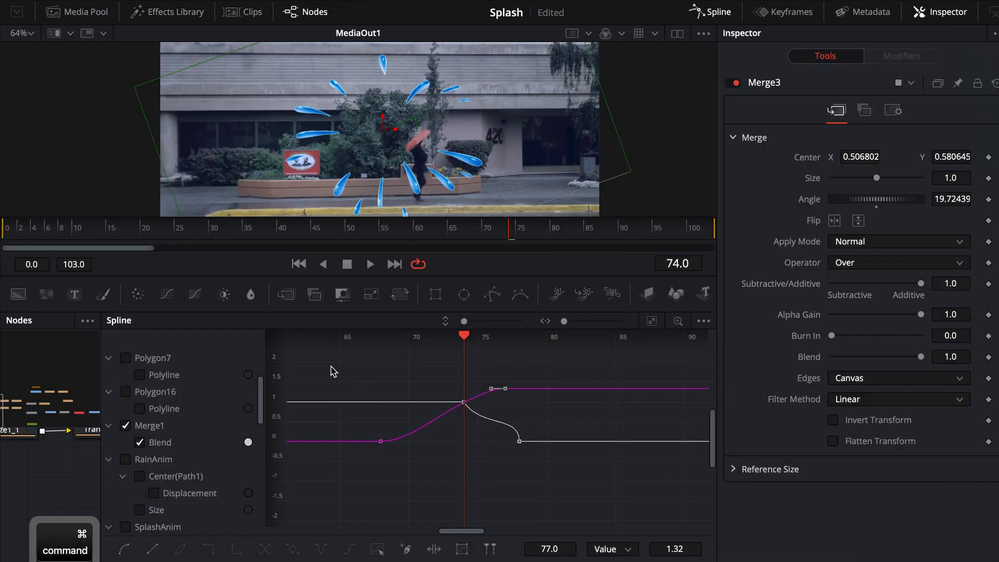
Step: Select all the displayed splash keyframes in the spline graph, including Merge1's Blend, and shift them two frames earlier
left_click_drag(331, 364, 526, 469)
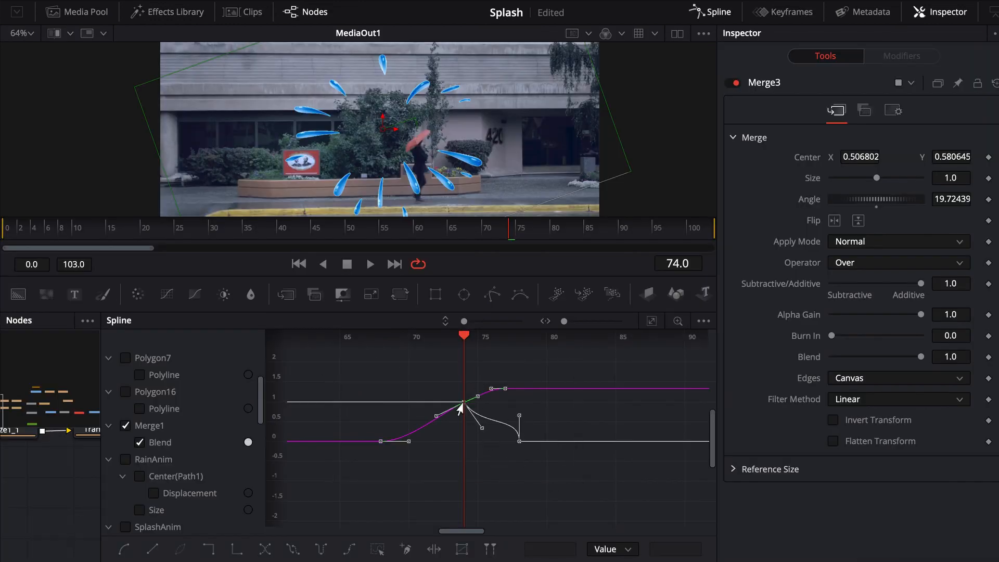
left_click_drag(460, 409, 437, 408)
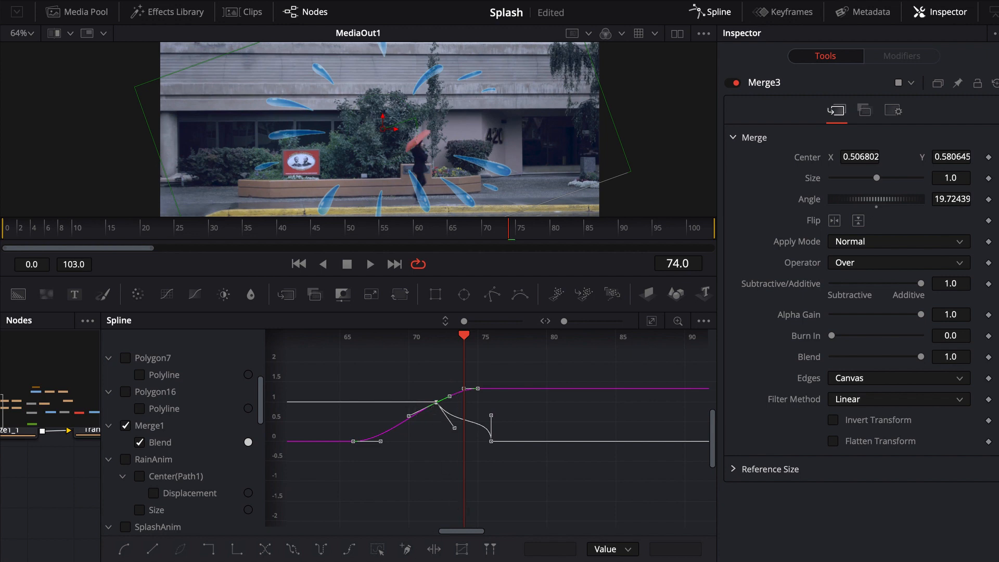
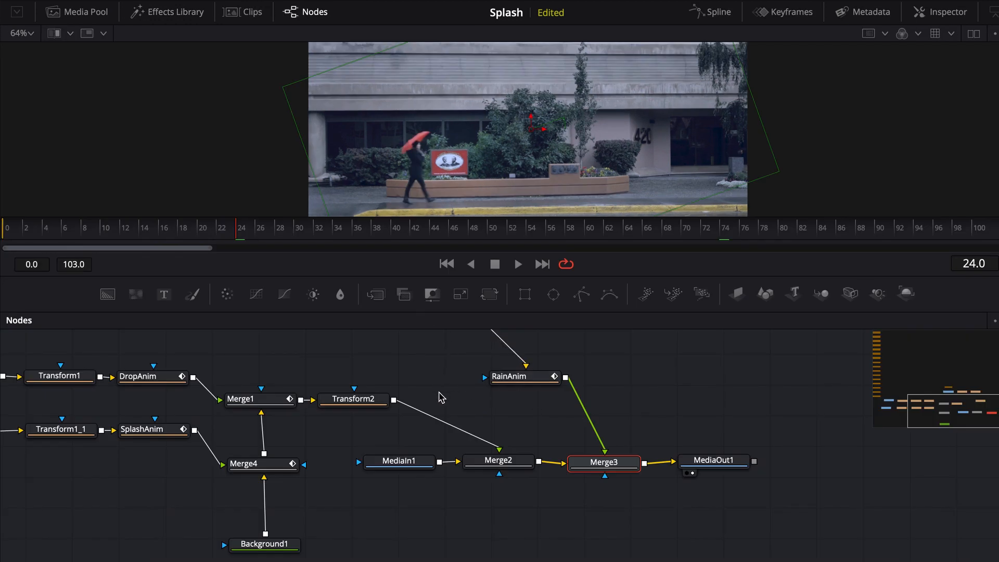
Step: View Merge2 at frame 67 and set Transform2's Size to 0.19 to shrink the whole splash
left_click_drag(445, 390, 452, 422)
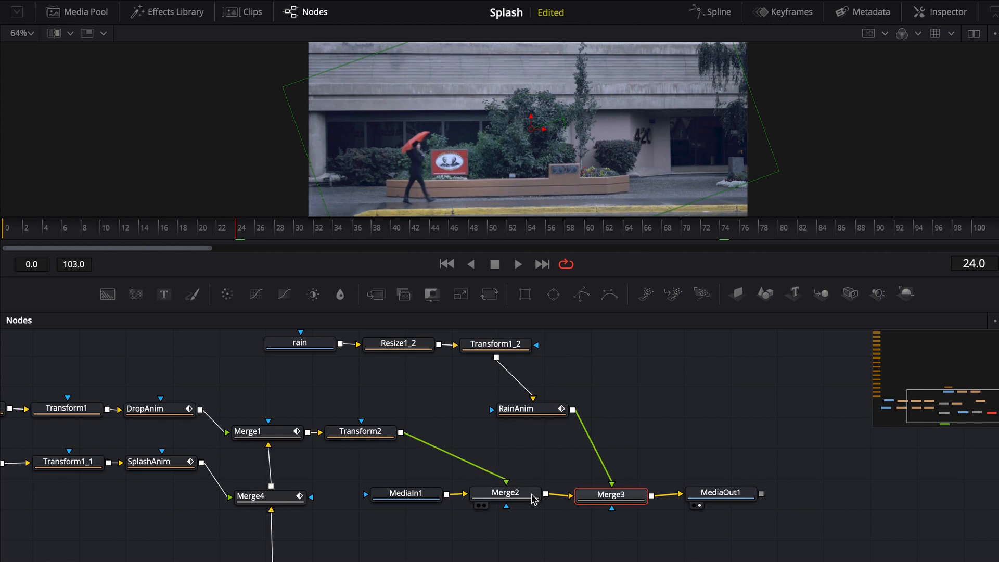
left_click_drag(533, 499, 559, 146)
left_click(370, 439)
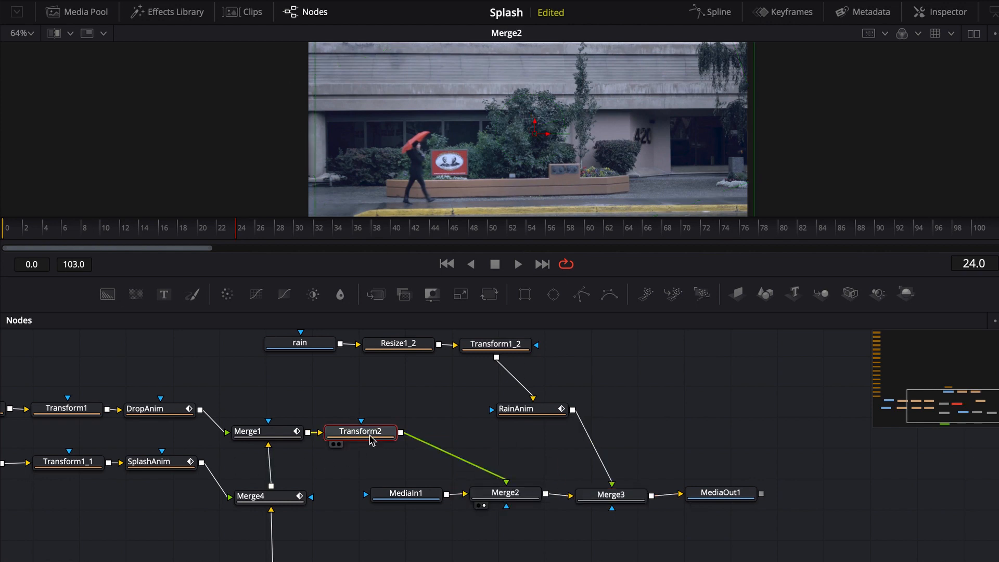
mouse_move(668, 233)
left_mouse_down()
mouse_move(597, 232)
mouse_move(664, 230)
mouse_move(655, 238)
left_mouse_up()
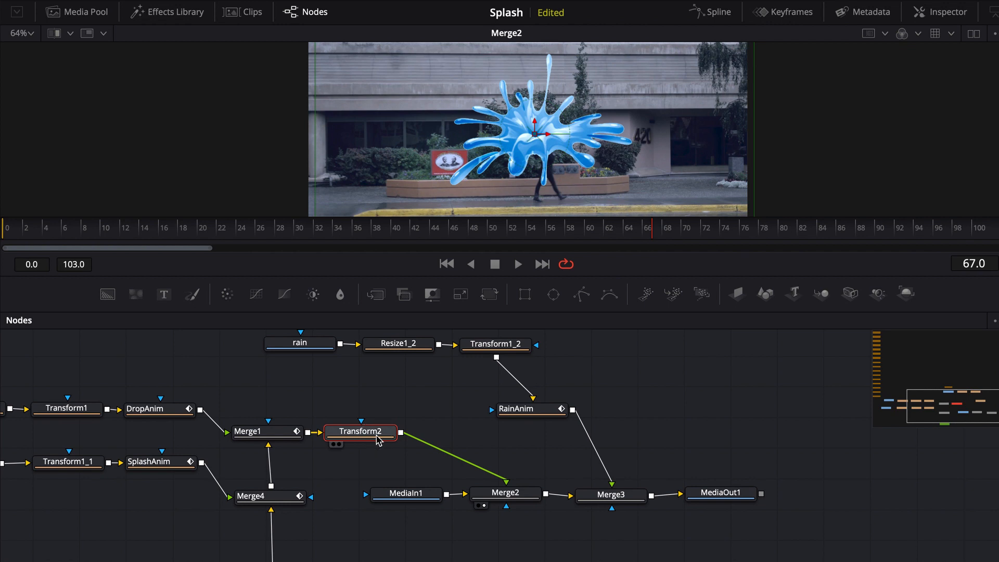
left_click(941, 11)
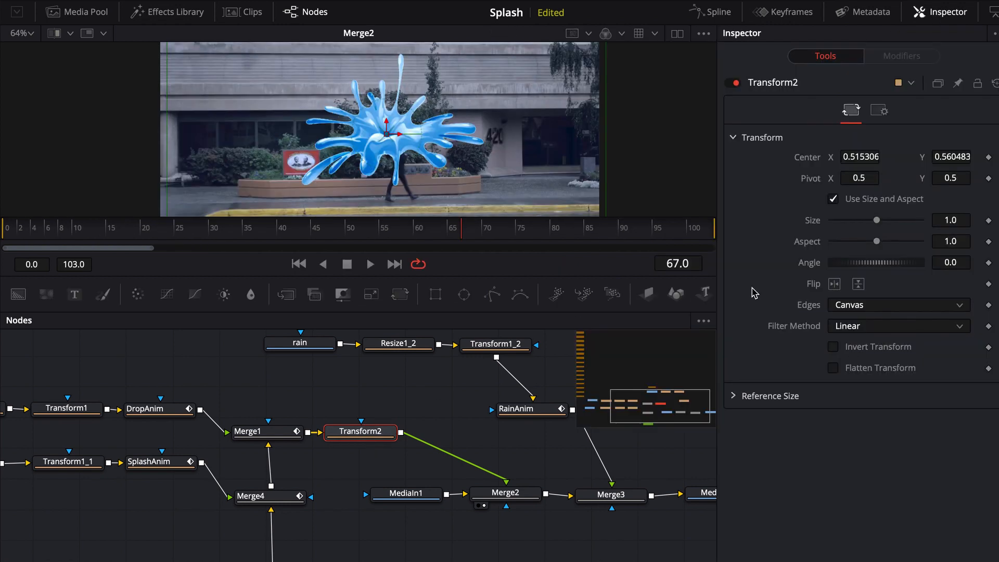
left_click_drag(878, 222, 840, 225)
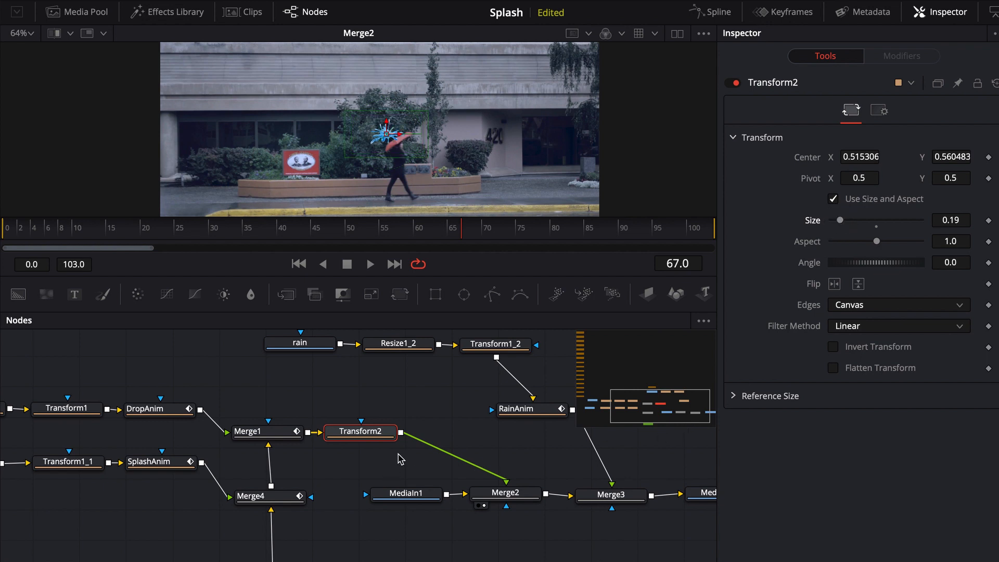
Step: Enable Motion Blur on Transform2 and set its Quality to 10
mouse_move(430, 229)
left_mouse_down()
mouse_move(406, 229)
mouse_move(500, 230)
mouse_move(447, 230)
left_mouse_up()
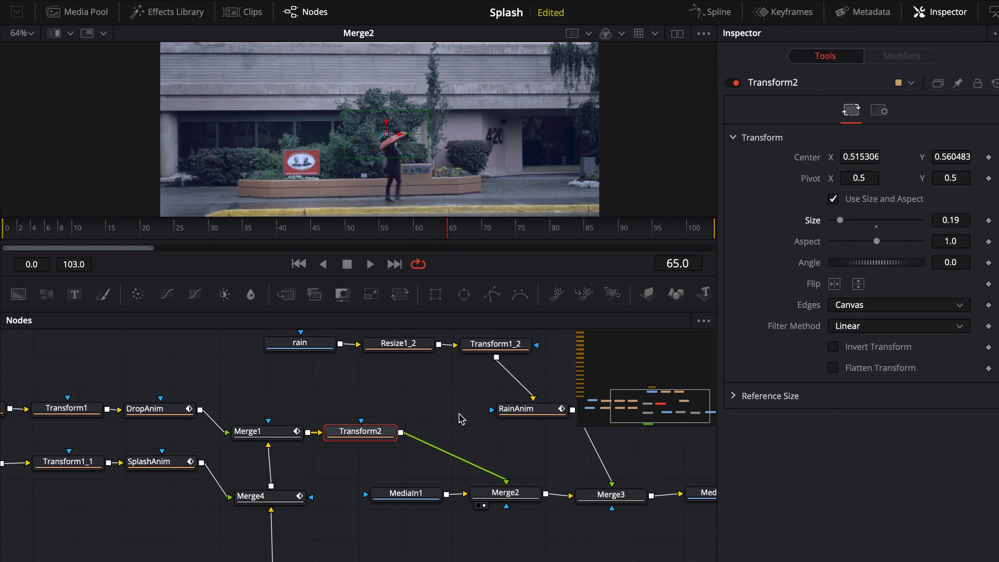
left_click_drag(455, 412, 355, 448)
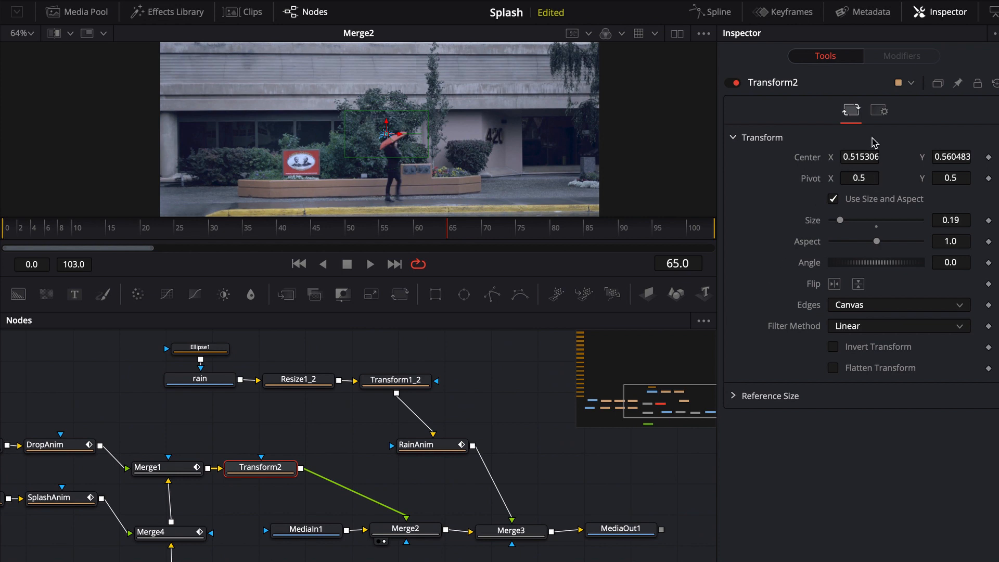
left_click(878, 112)
left_click(833, 306)
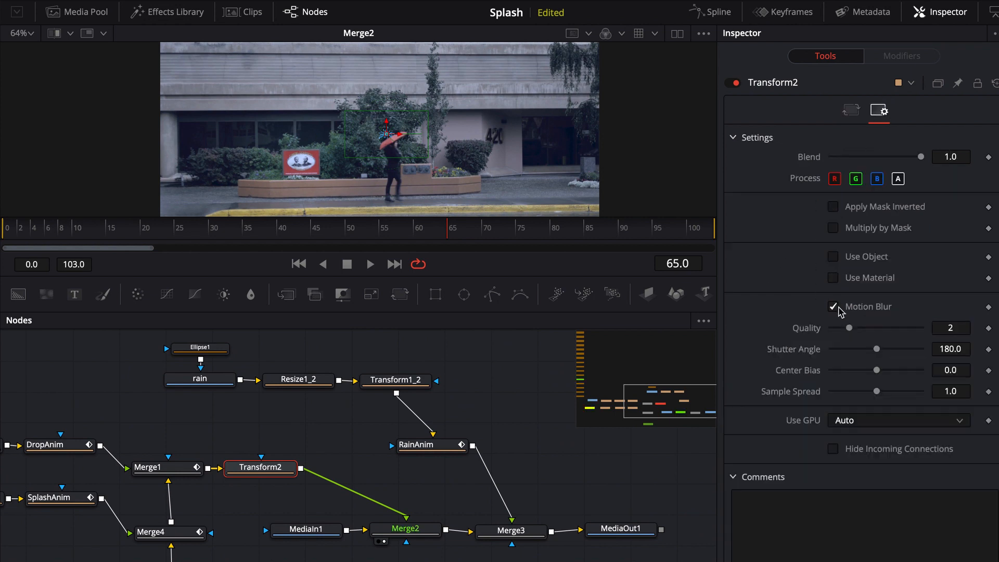
left_click_drag(848, 328, 922, 328)
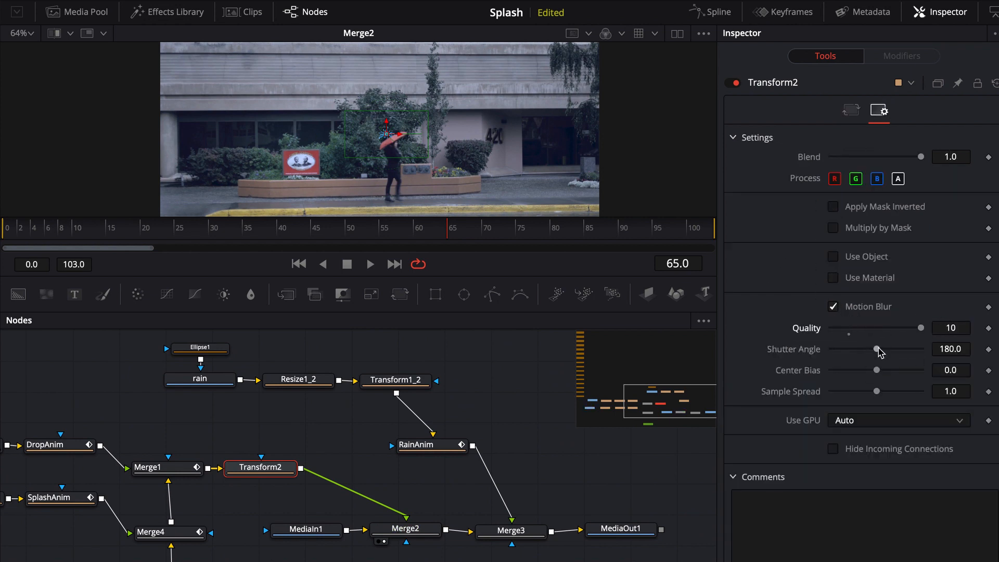
Step: Set RainAnim's Size to 0.5 at frame 59 to make the raindrop smaller
key("Right")
key("Right")
left_click_drag(466, 415, 448, 418)
left_click(398, 448)
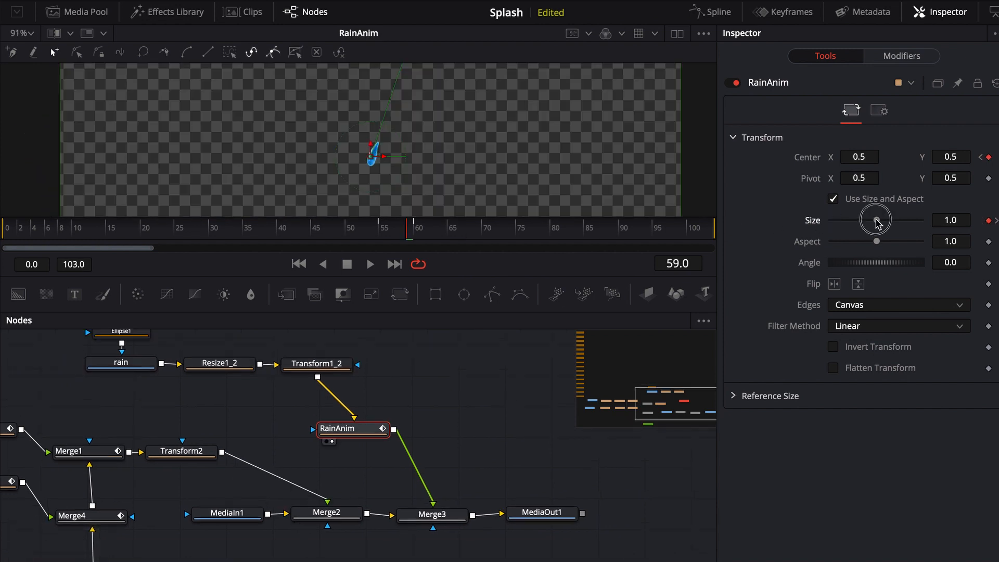
left_click_drag(876, 221, 855, 223)
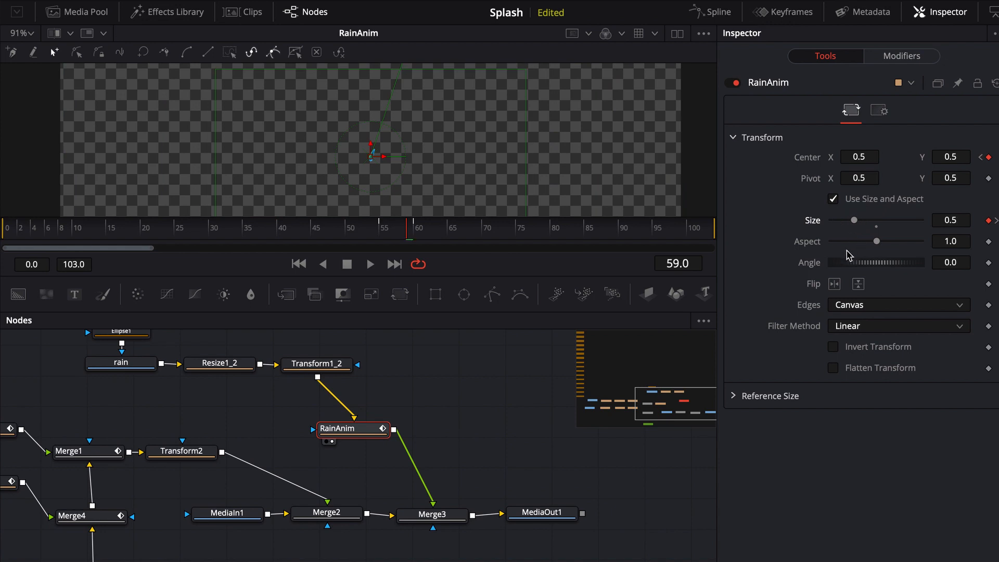
Step: Return to the Edit page and play the second Girl clip from its start to review the smaller splash
key("shift+4")
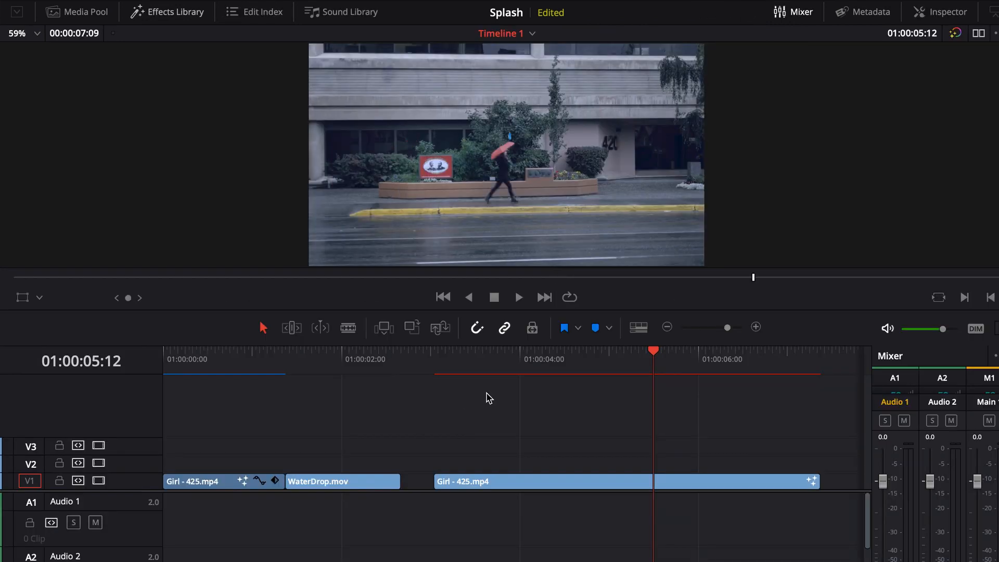
left_click(435, 356)
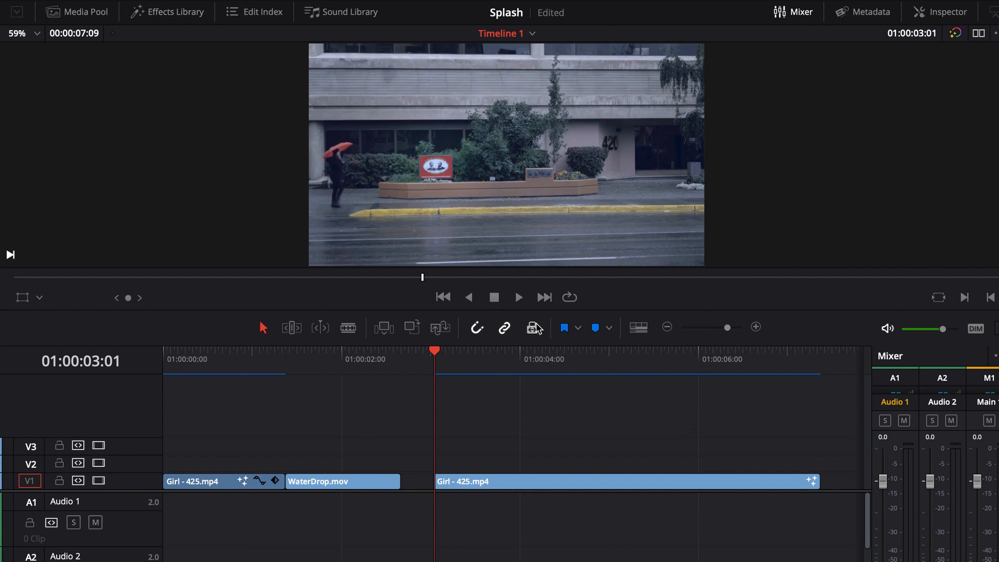
key("space")
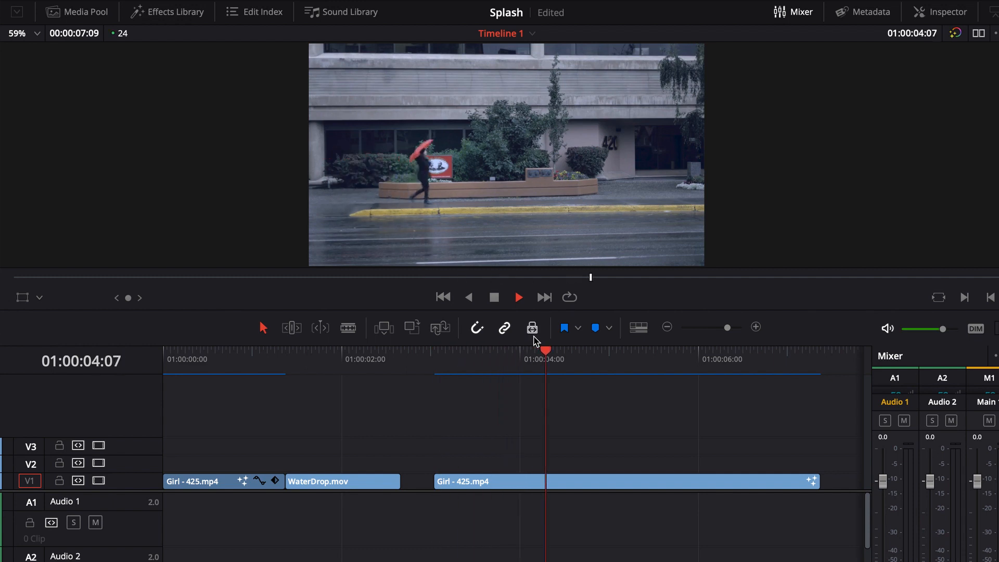
key("space")
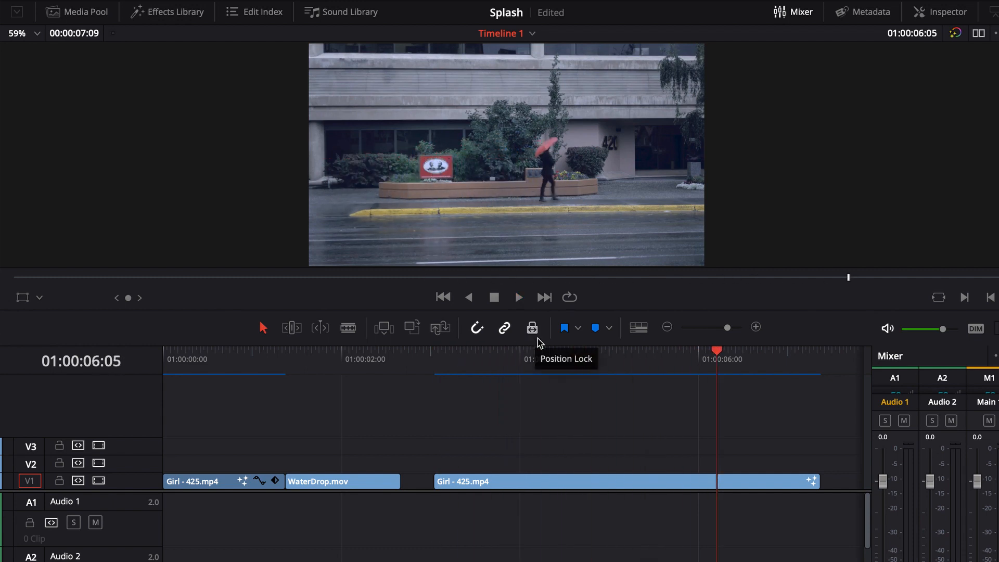
left_click_drag(723, 359, 576, 359)
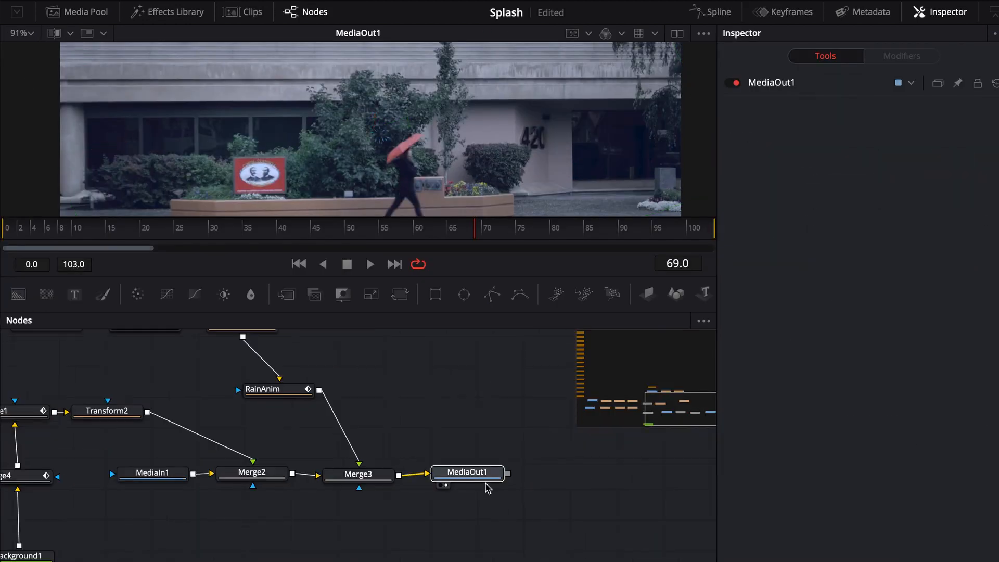
Step: Make room before MediaOut1 and add a Transform node after Merge3
left_click_drag(486, 479, 565, 479)
left_click(389, 478)
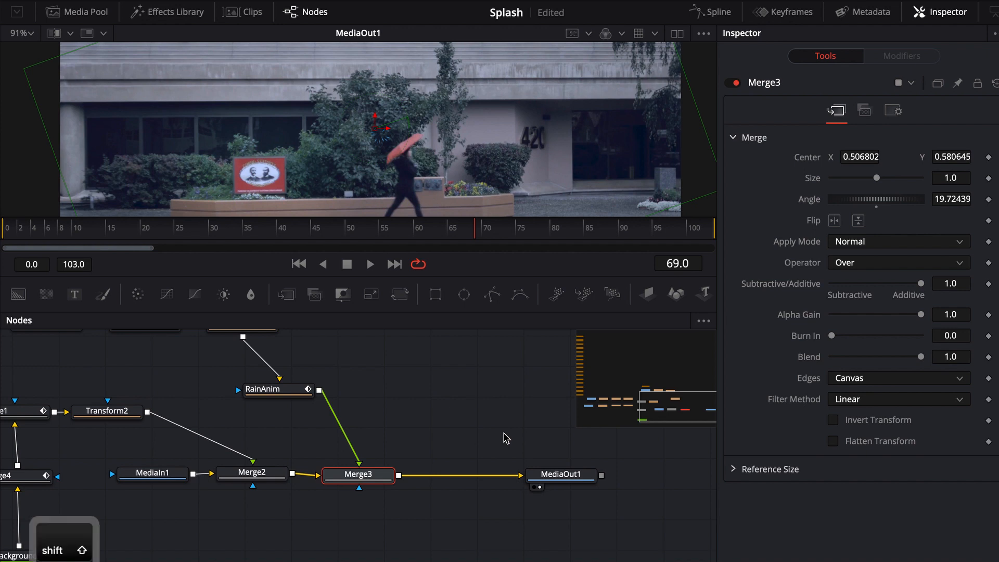
key("shift+space")
type("xf")
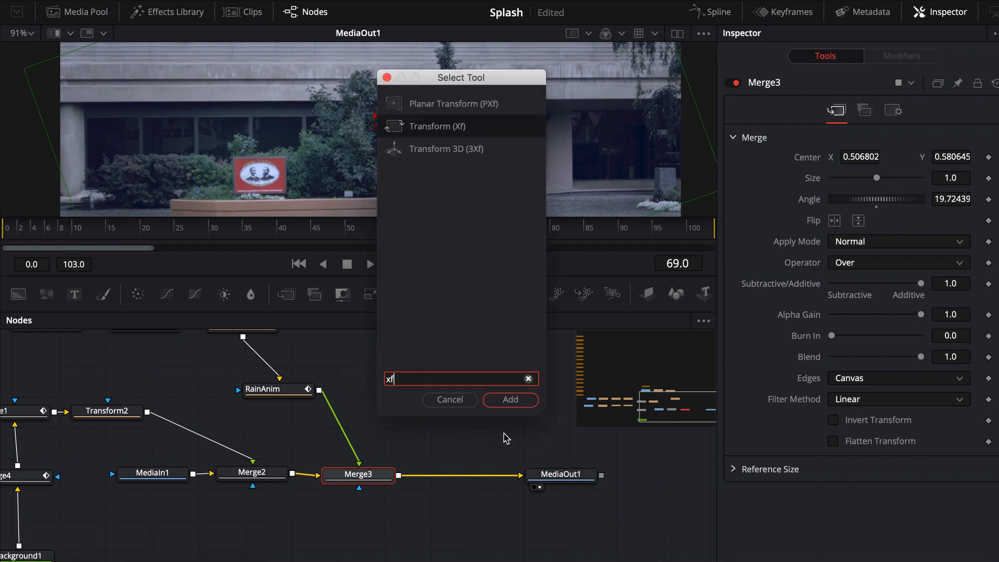
key("Return")
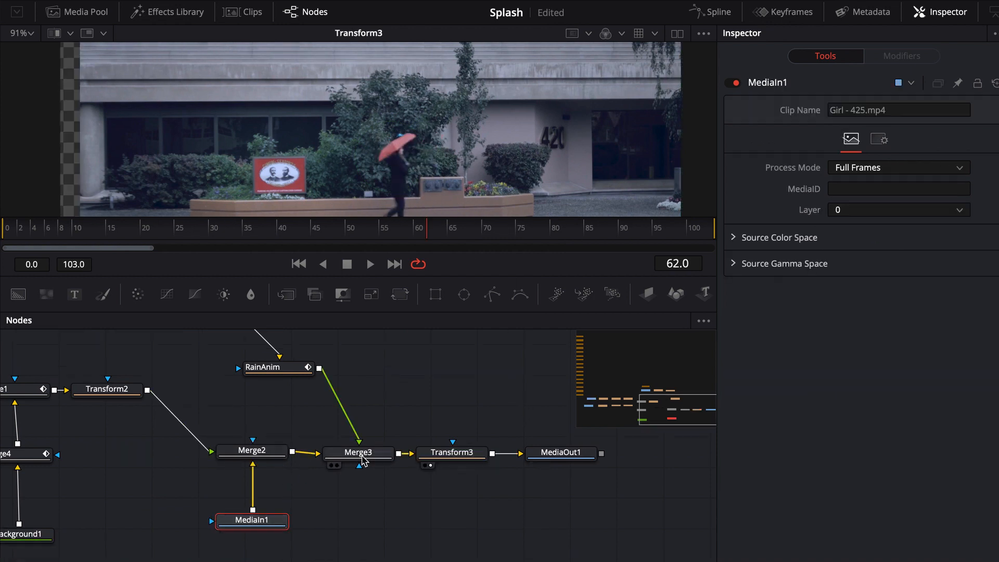
Step: Detach Merge2 from the chain, connect Transform2 to Merge3's background input, and line up Merge3 and Transform3 beside Transform2
left_click_drag(281, 452, 287, 483)
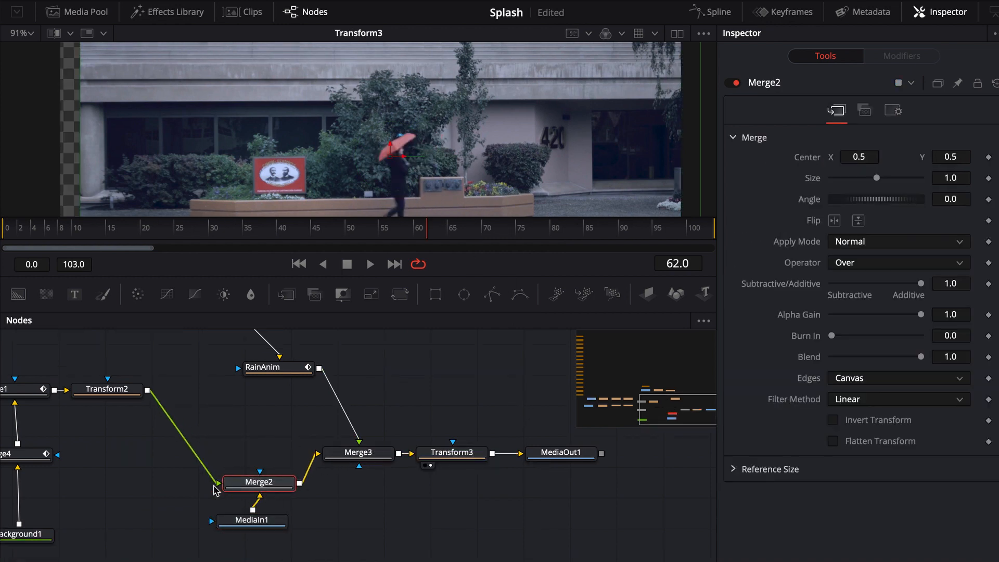
left_click_drag(224, 440, 229, 439)
left_click_drag(329, 457, 338, 458)
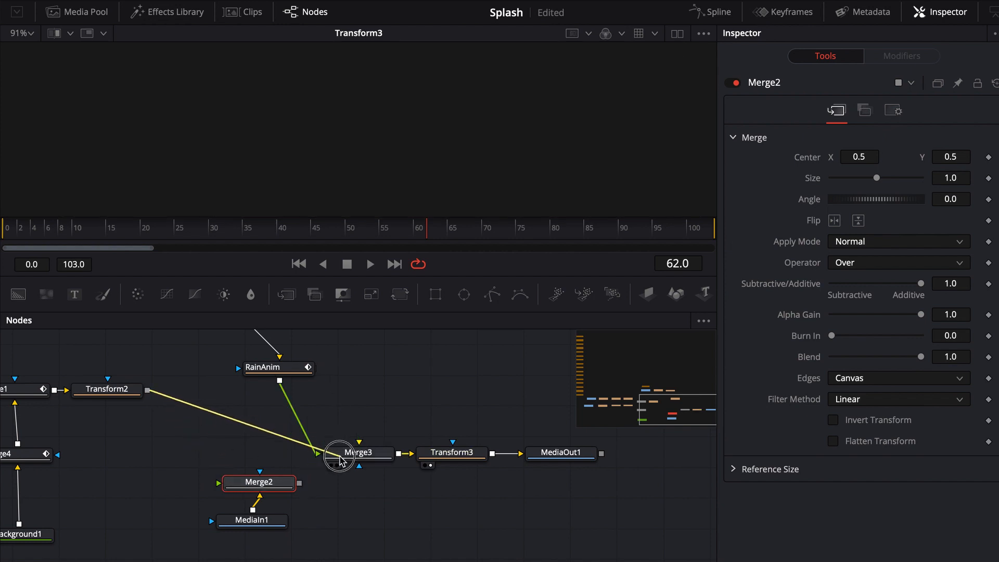
left_click_drag(188, 453, 290, 544)
left_click_drag(257, 486, 451, 494)
left_click_drag(359, 453, 265, 453)
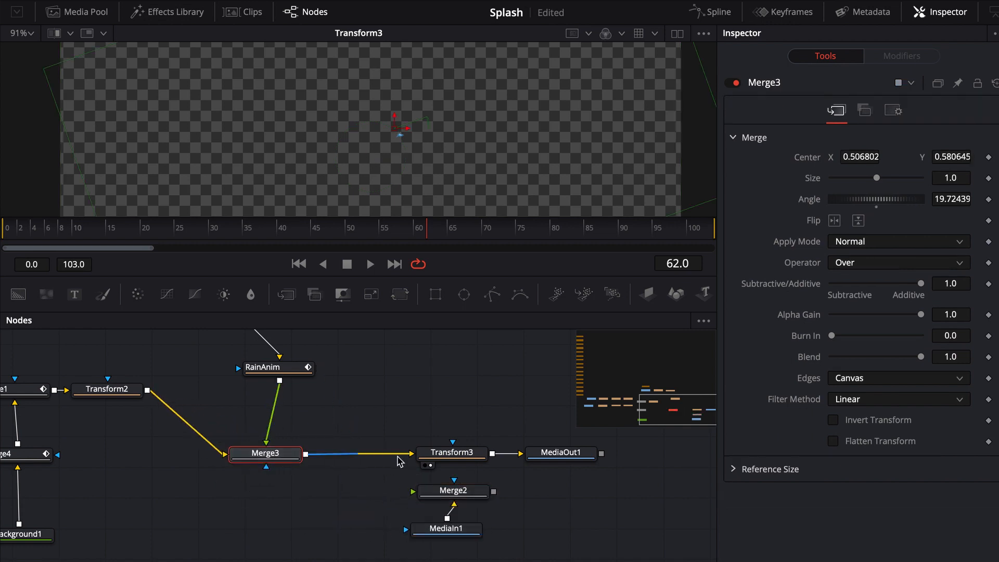
left_click_drag(414, 459, 336, 461)
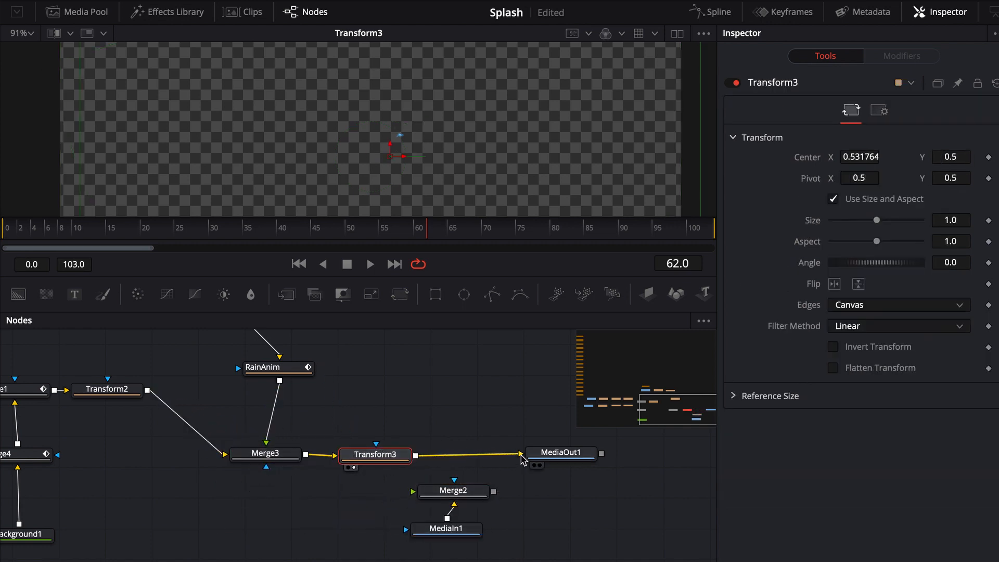
Step: Connect Transform3 to Merge2's foreground and Merge2 to MediaOut1, placing Merge2 between them above MediaIn1
left_click_drag(521, 453, 413, 491)
left_click_drag(494, 491, 520, 453)
left_click_drag(465, 494, 482, 459)
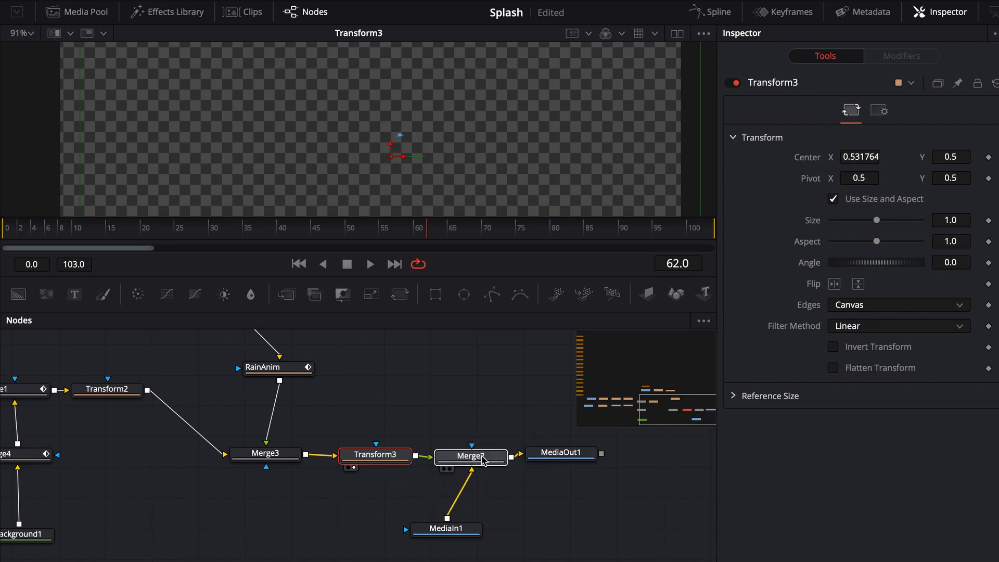
left_click(483, 460)
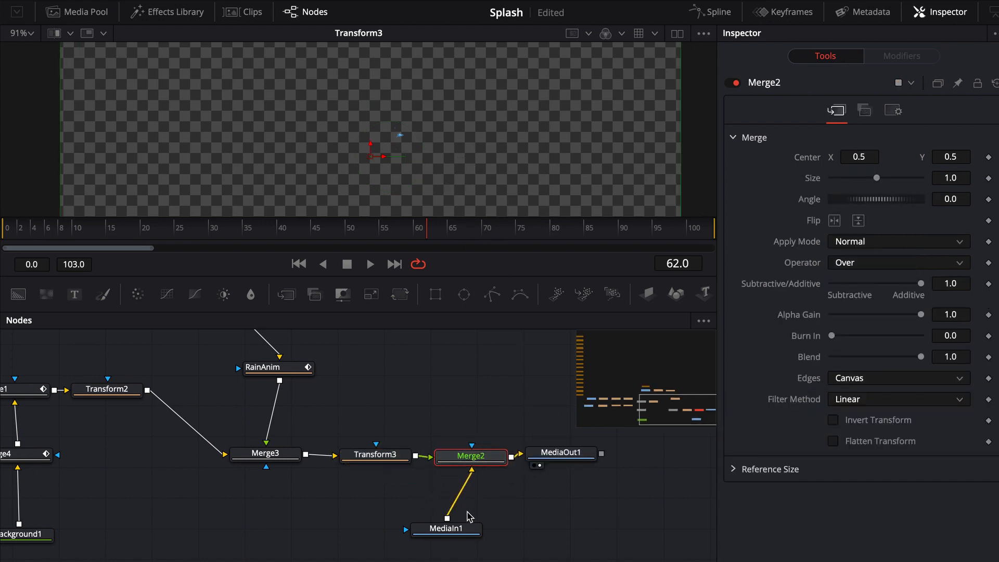
Step: Place MediaIn1 directly below Merge2, shift the grouped splash with Transform3 to Center X 0.515882, and check it at frame 66
left_click_drag(467, 526, 491, 504)
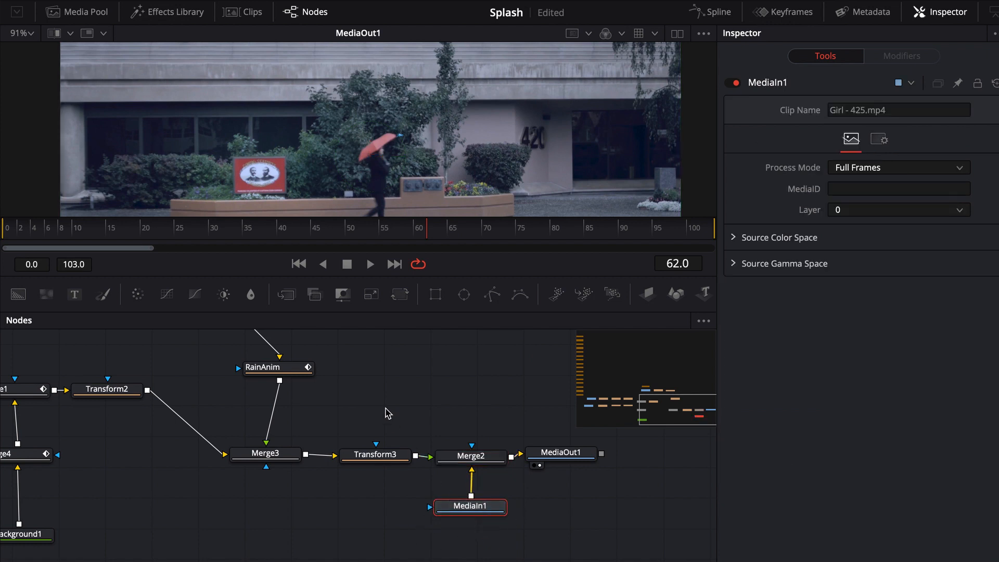
left_click(375, 454)
left_click_drag(405, 161, 395, 159)
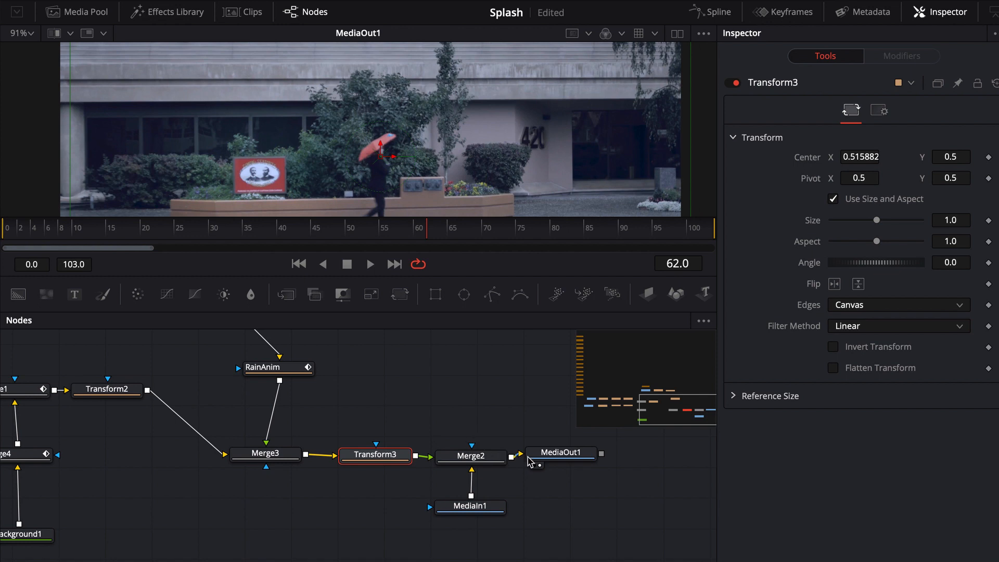
left_click(454, 229)
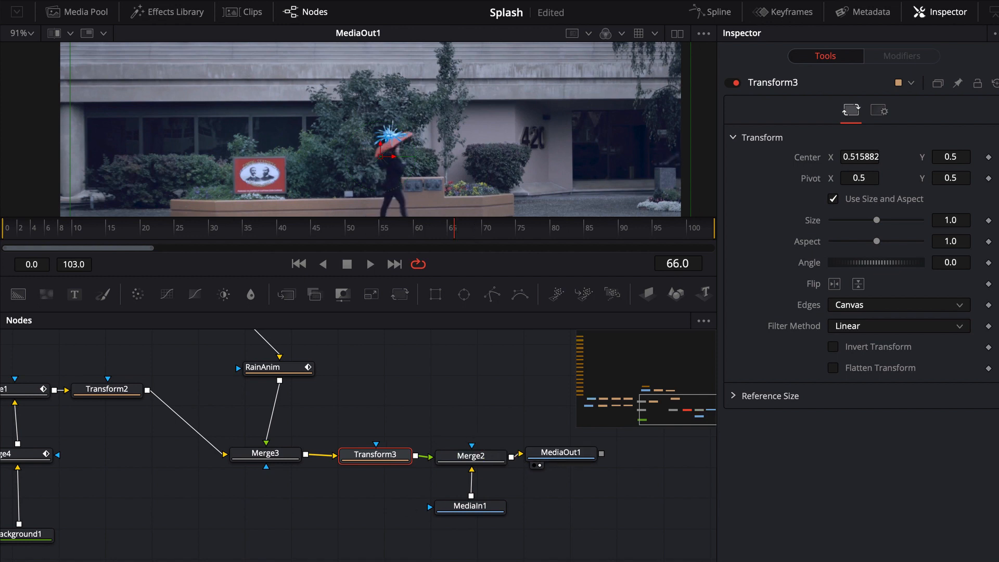
Step: Return to the Edit page and play the second Girl clip several times to review the repositioned splash
key("shift+4")
left_click_drag(682, 349, 436, 351)
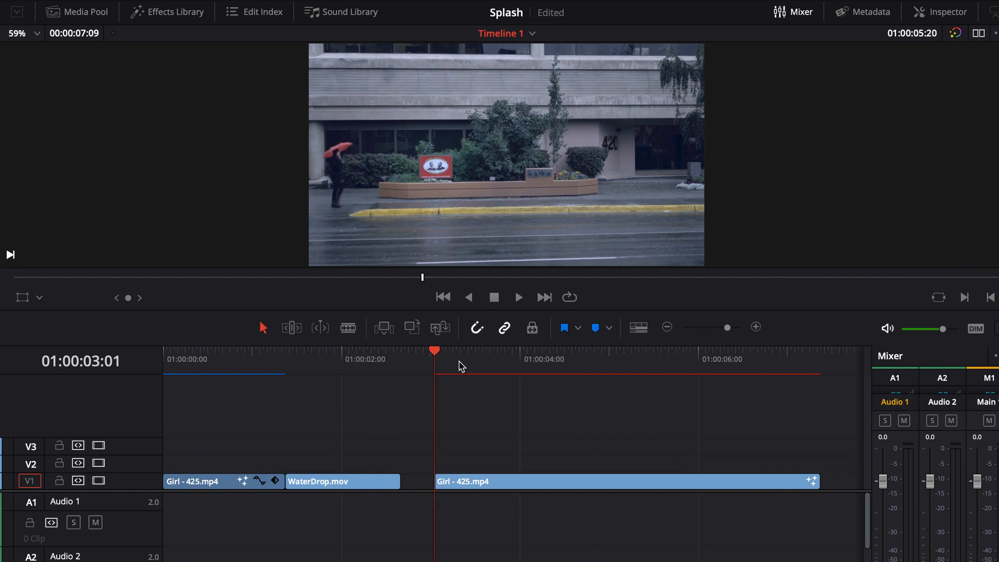
key("space")
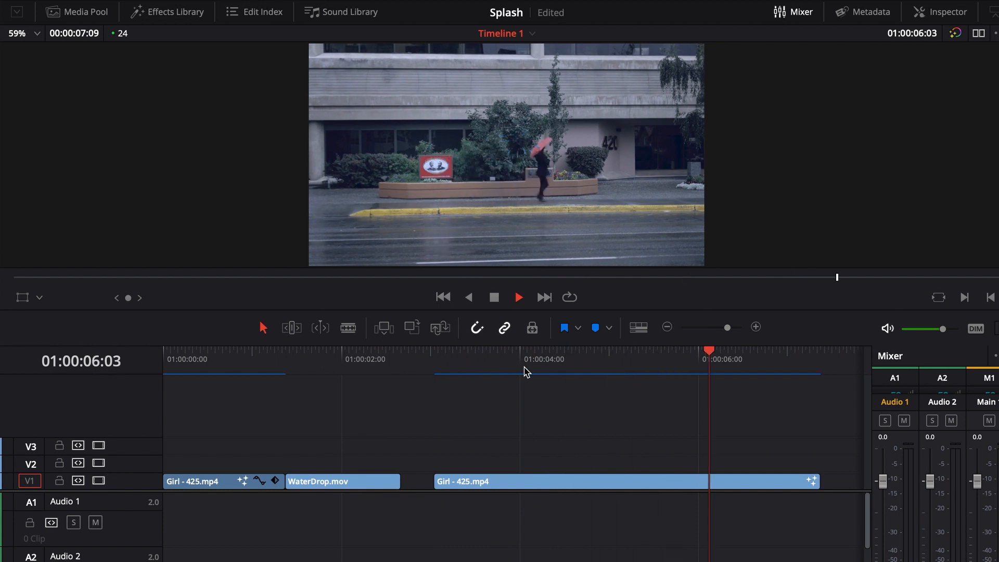
key("space")
left_click_drag(732, 359, 567, 362)
key("space")
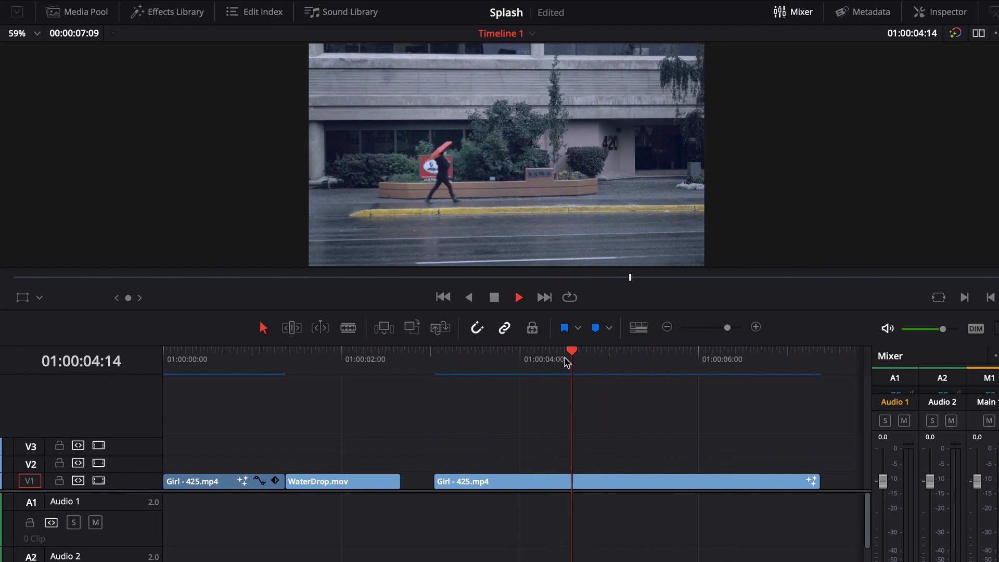
key("space")
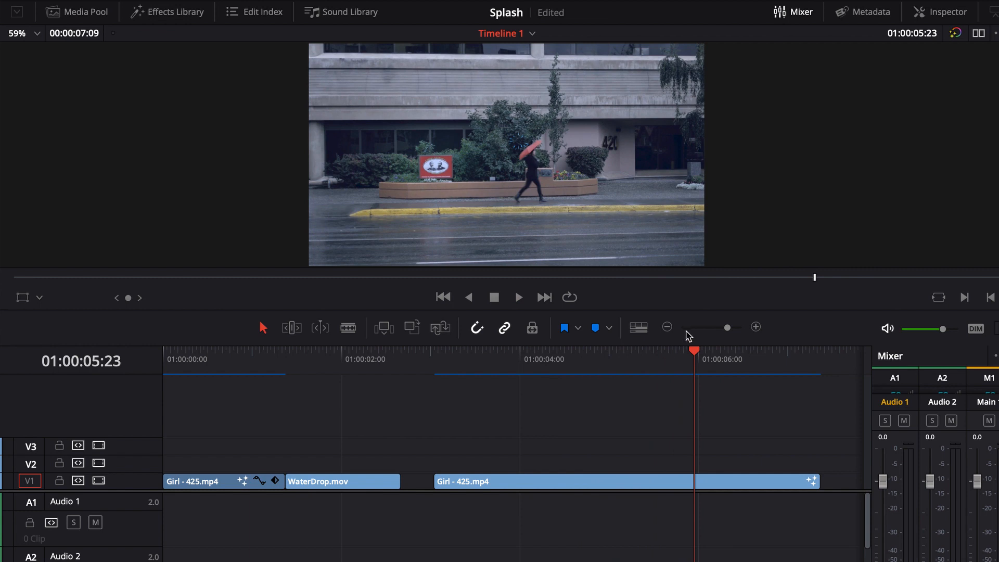
left_click_drag(697, 351, 606, 363)
key("space")
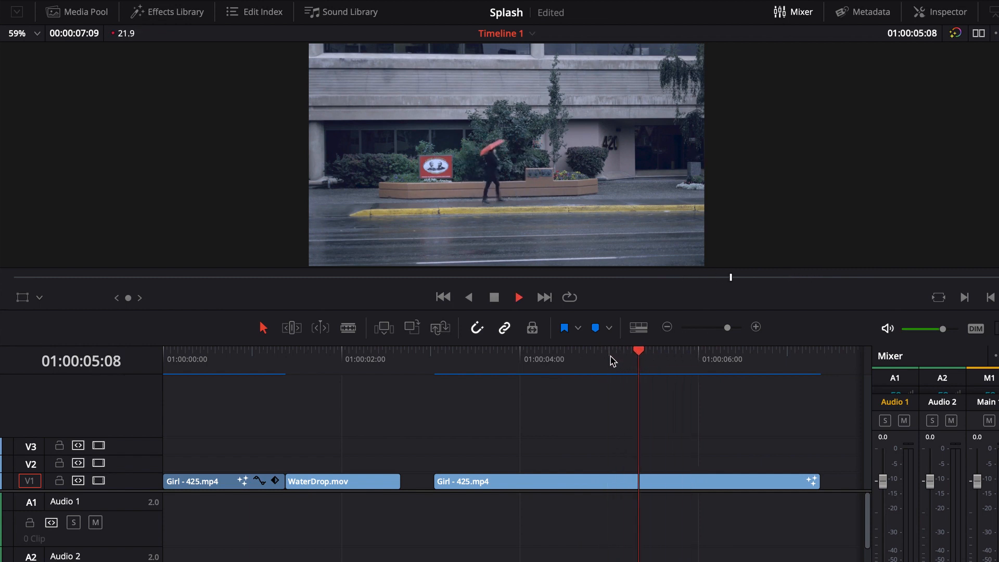
key("space")
left_click_drag(708, 357, 596, 360)
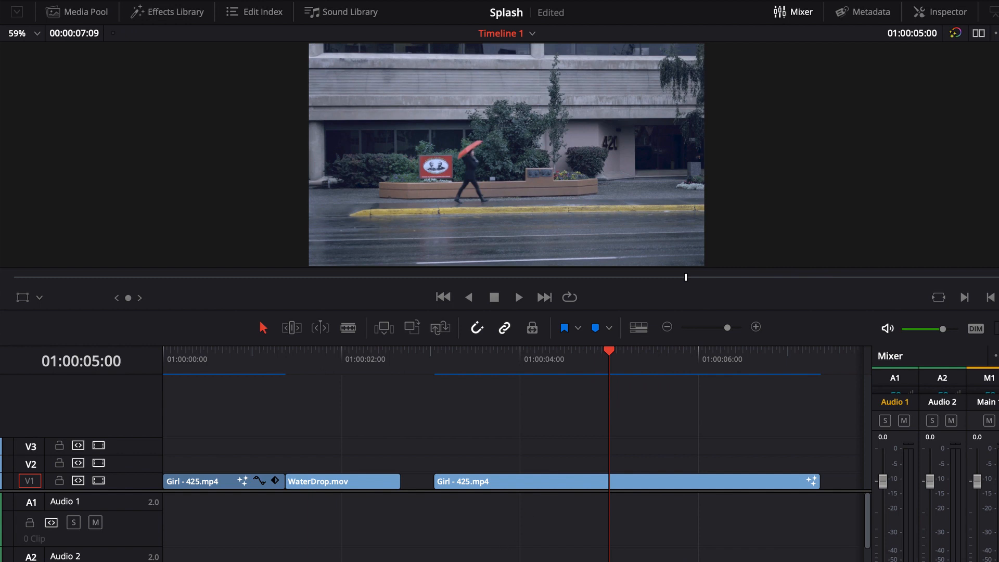
Step: Go back to the Fusion page and reposition RainAnim between Transform1_2 and Merge3
key("shift+5")
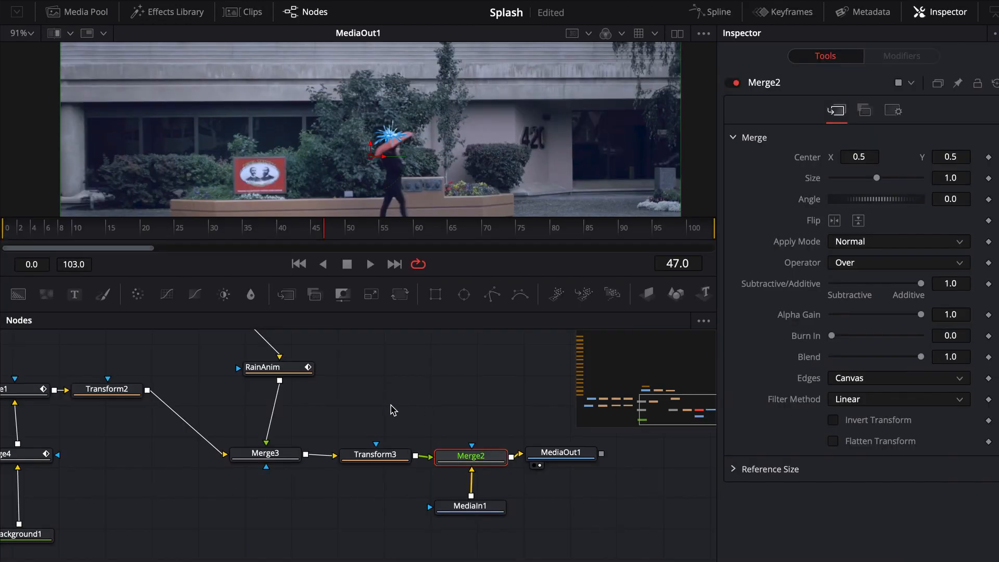
scroll(363, 401, "down", 4)
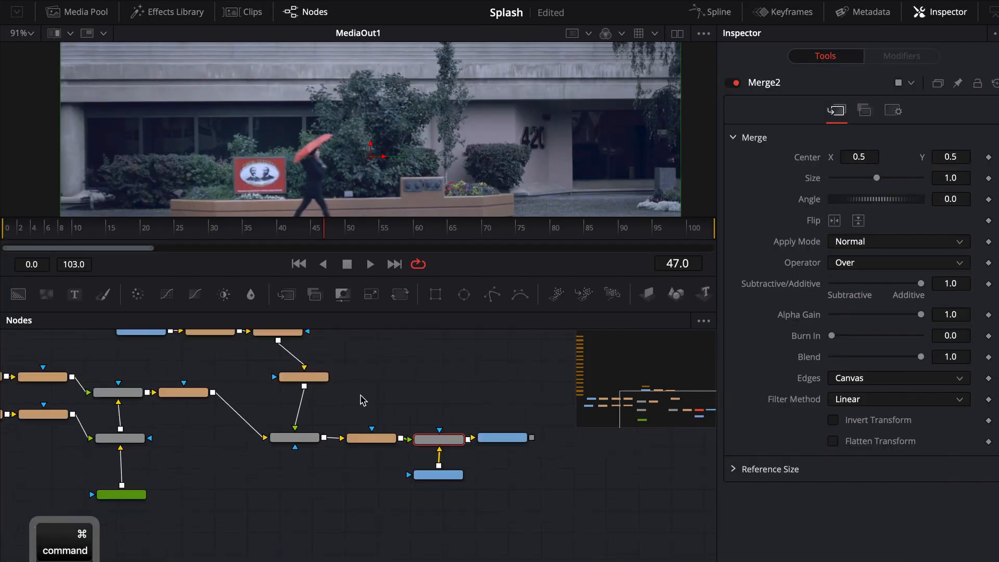
scroll(363, 401, "up", 4)
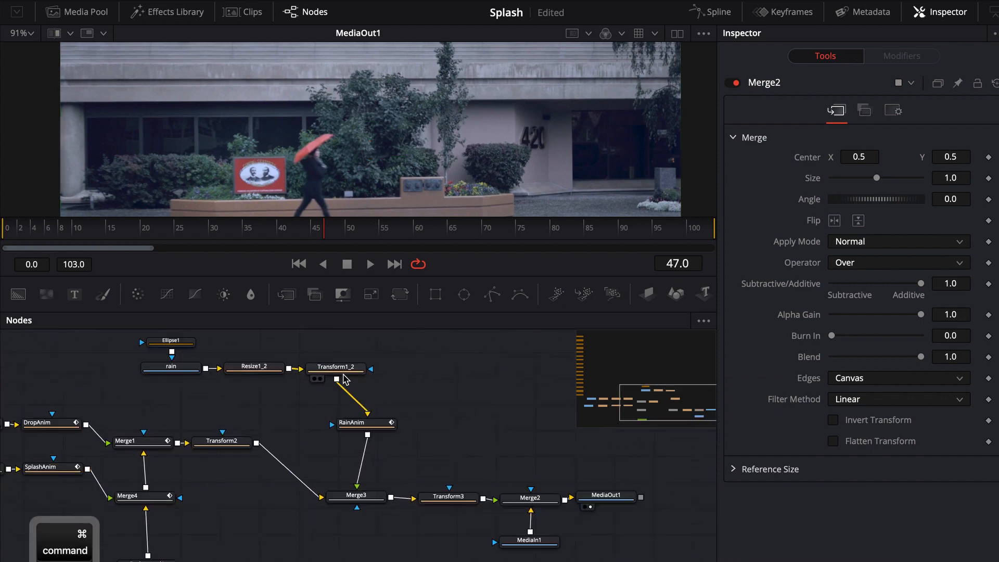
left_click(336, 367)
left_click_drag(369, 426, 349, 430)
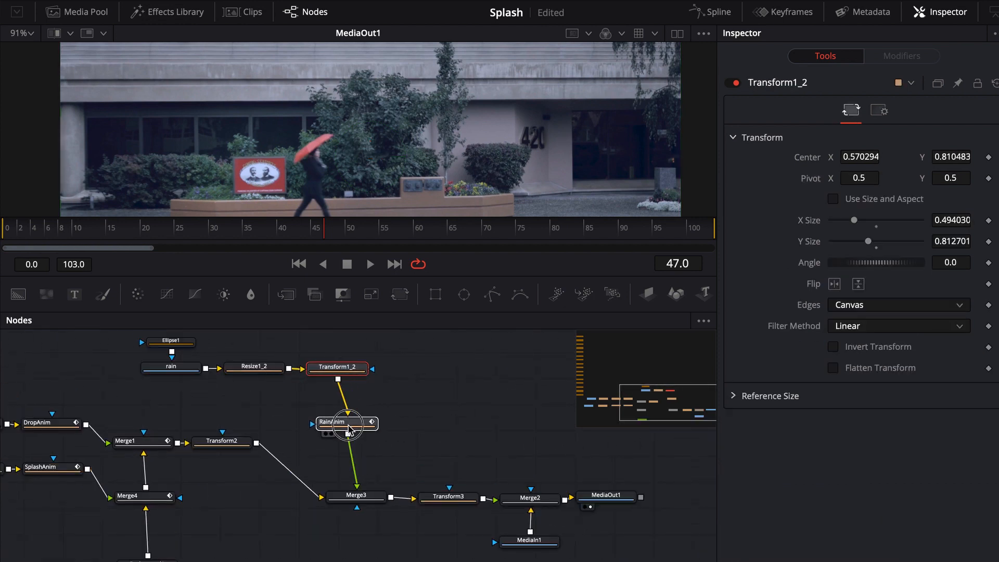
left_click(349, 427)
Step: Examine the node tree from the Polygon masks through the Drops and Spash branches to Merge1, Merge4 and Merge3
scroll(427, 417, "down", 3)
left_click_drag(426, 414, 578, 415)
left_click_drag(343, 383, 388, 381)
scroll(271, 382, "up", 3)
left_click_drag(225, 378, 263, 377)
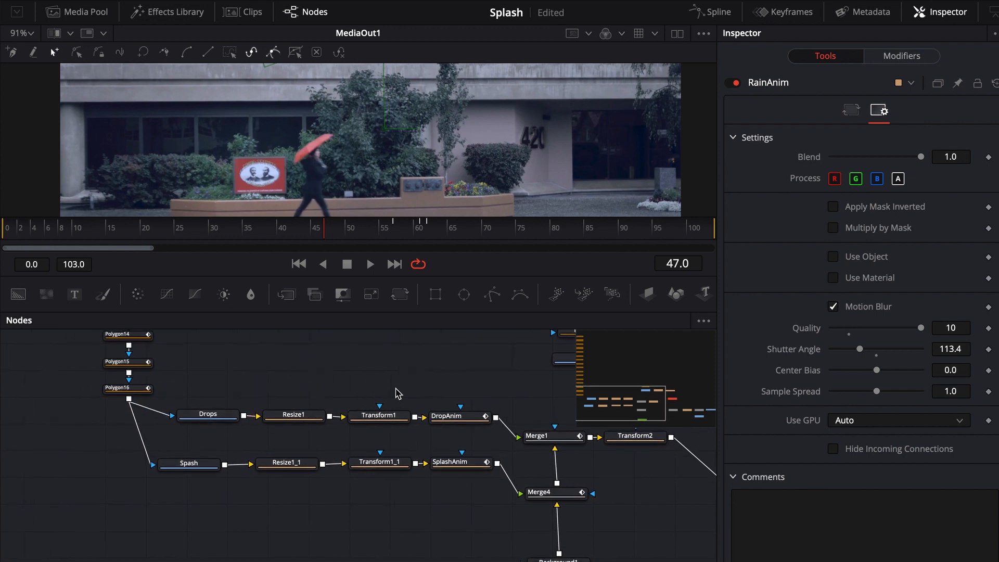
left_click_drag(395, 388, 238, 368)
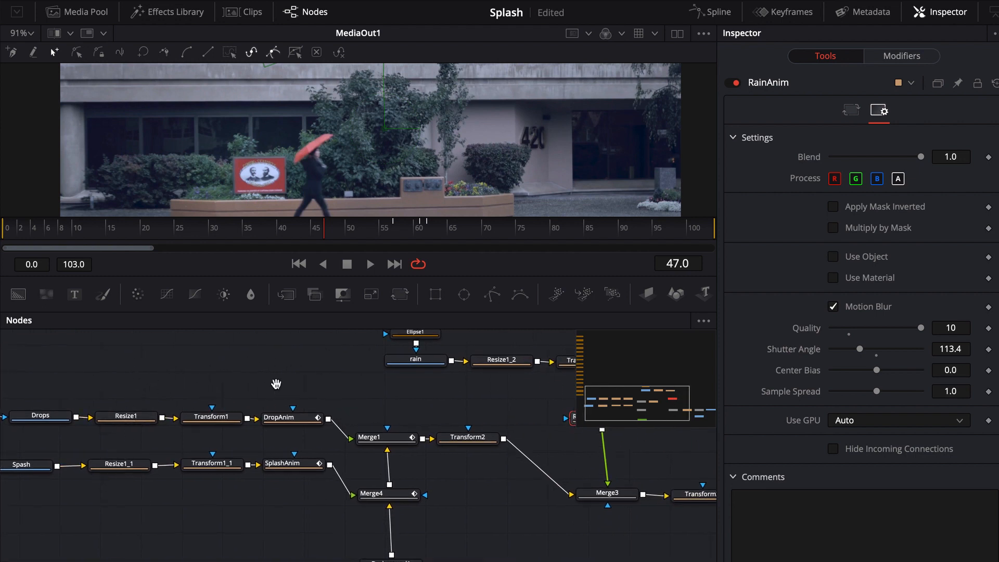
left_click_drag(278, 390, 248, 387)
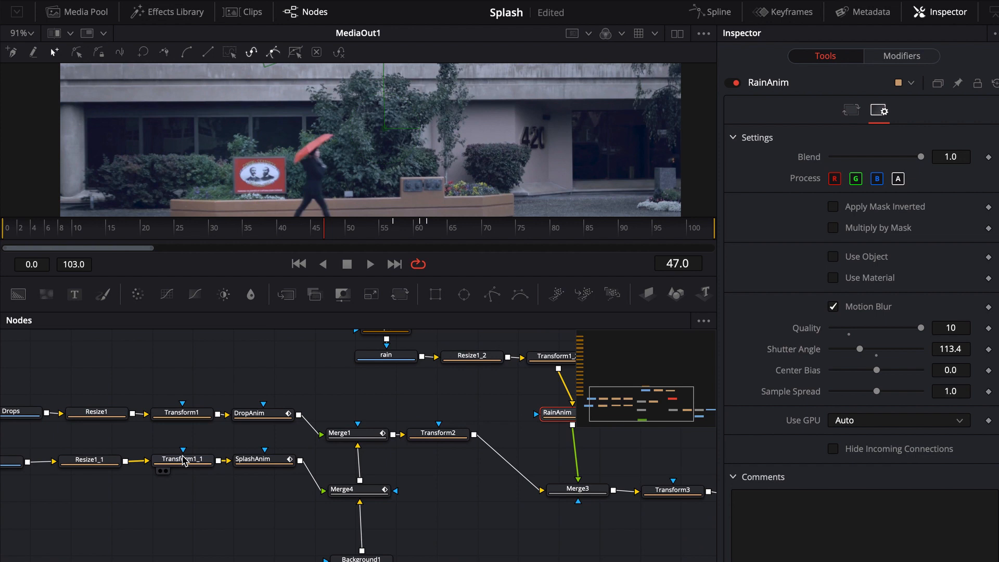
left_click_drag(336, 381, 233, 353)
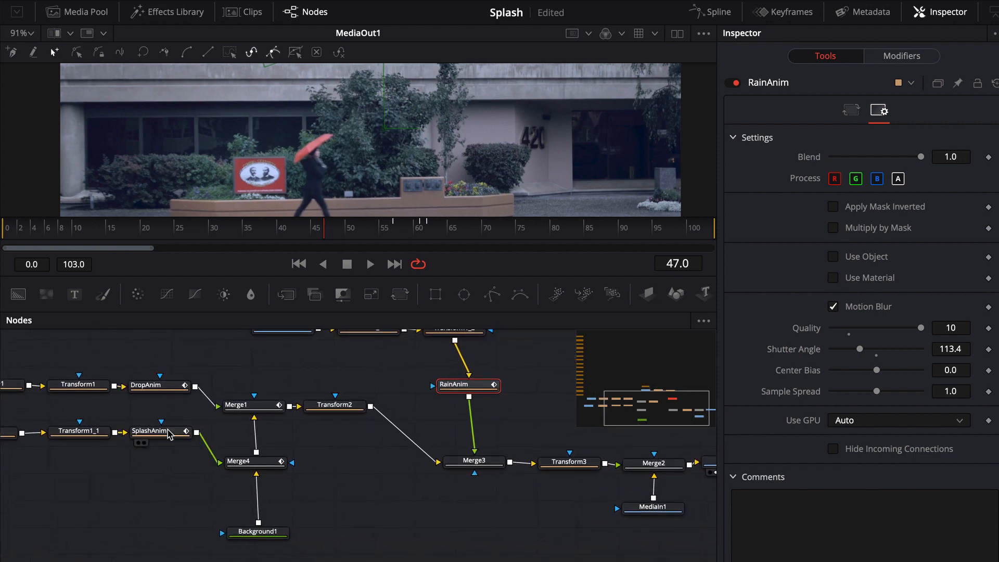
left_click_drag(331, 484, 287, 448)
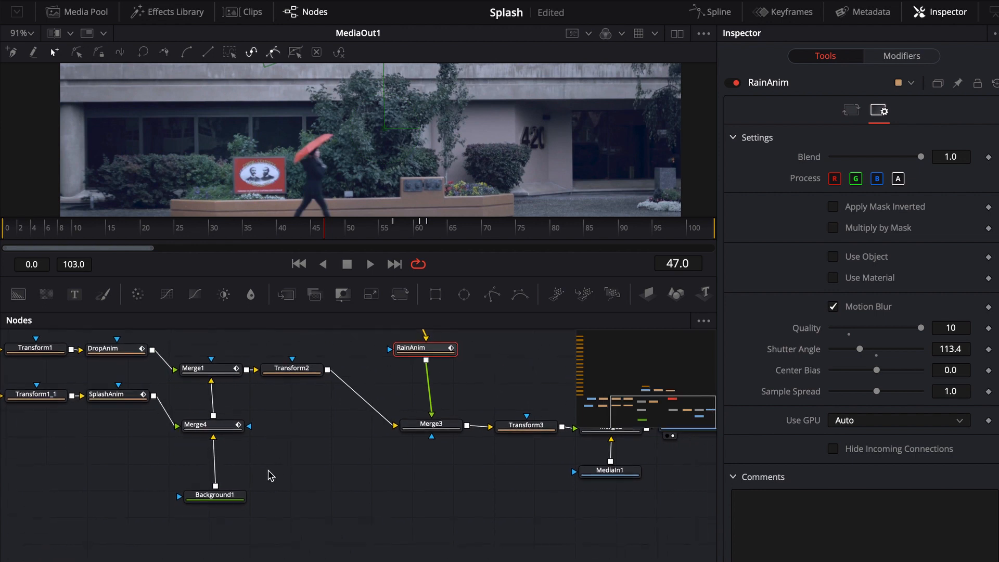
Step: Lower Transform2 so it sits between Merge1 and Merge3 in the node tree
left_click_drag(309, 414, 200, 431)
left_click_drag(198, 389, 222, 410)
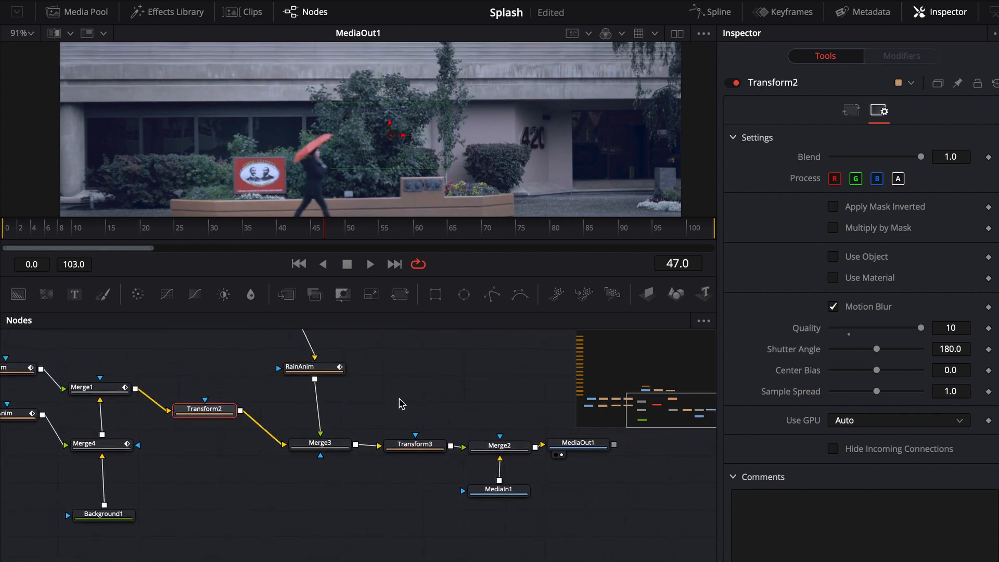
left_click_drag(401, 403, 343, 409)
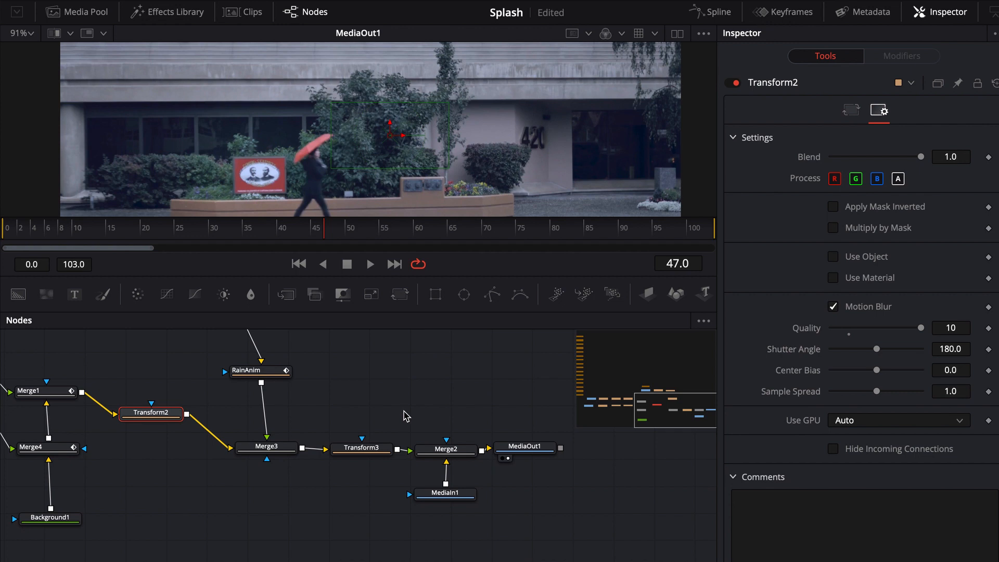
left_click_drag(348, 426, 391, 431)
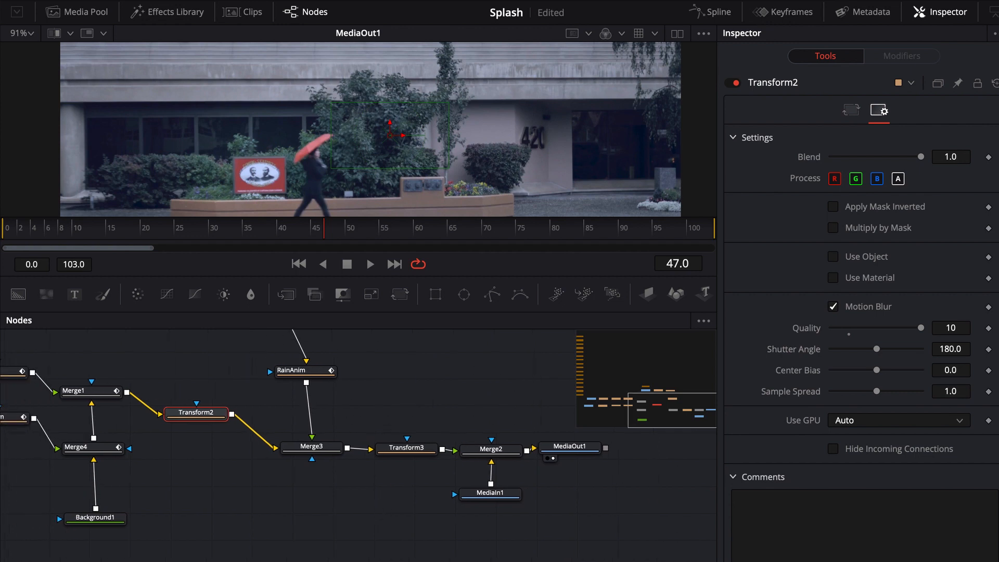
Step: Return to the Edit page, view WaterDrop.mov at 01:00:01:22 and move that clip up to track V2
key("shift+4")
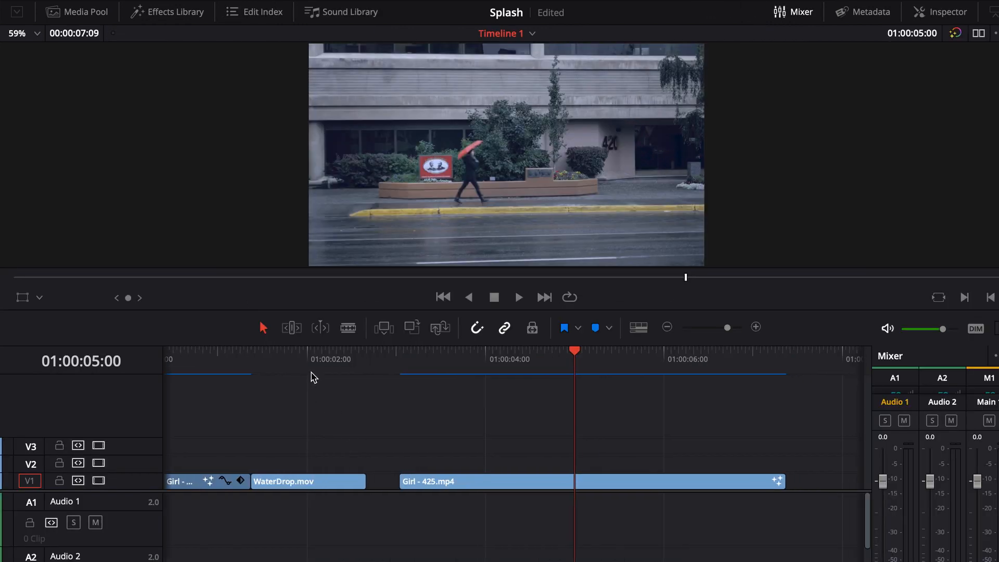
left_click(311, 363)
left_click_drag(321, 358, 299, 359)
left_click_drag(304, 485, 311, 458)
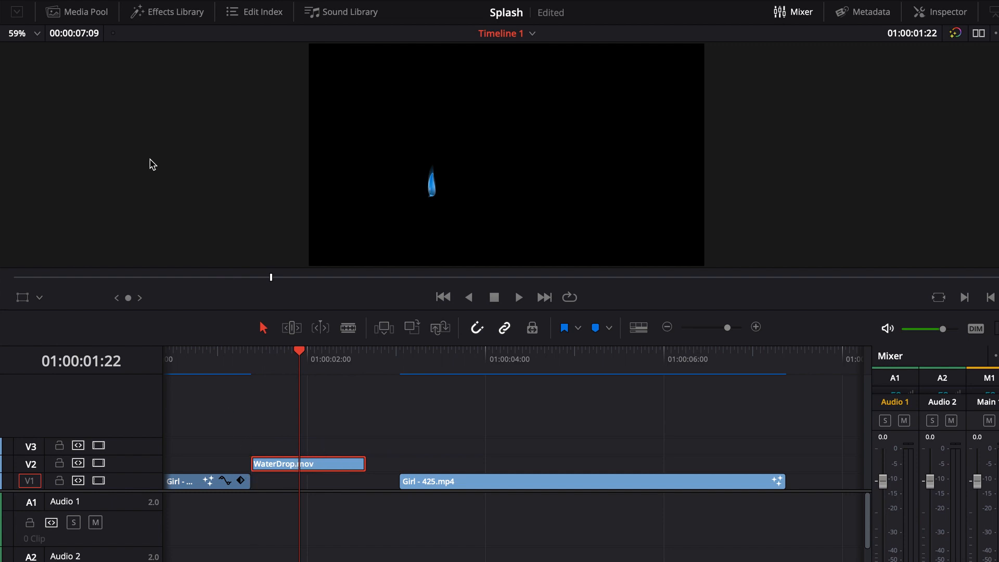
Step: Add Girl - 425.mp4 from the Media Pool on V1 beneath WaterDrop.mov, matching its length, with the second Girl clip shifted further along the timeline
left_click(99, 11)
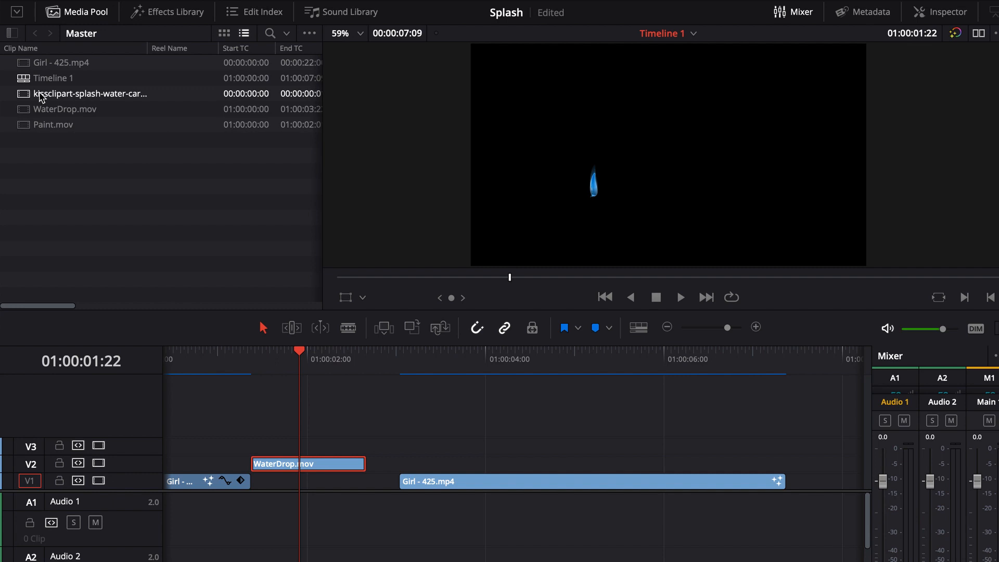
left_click_drag(29, 65, 254, 446)
left_click_drag(421, 489, 670, 489)
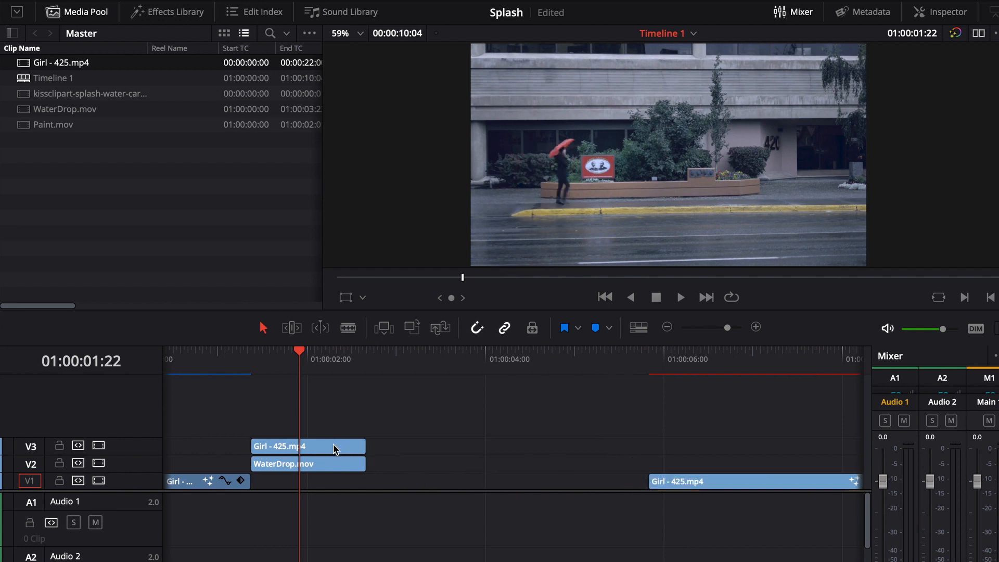
left_click_drag(334, 447, 332, 485)
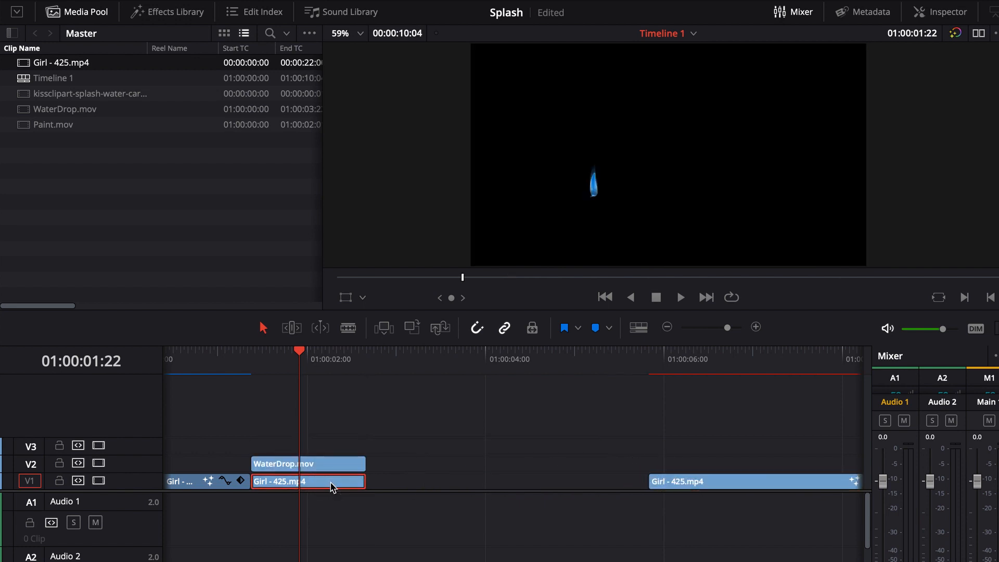
Step: Set the WaterDrop.mov clip's composite mode to Screen after trying Lighten
left_click(319, 464)
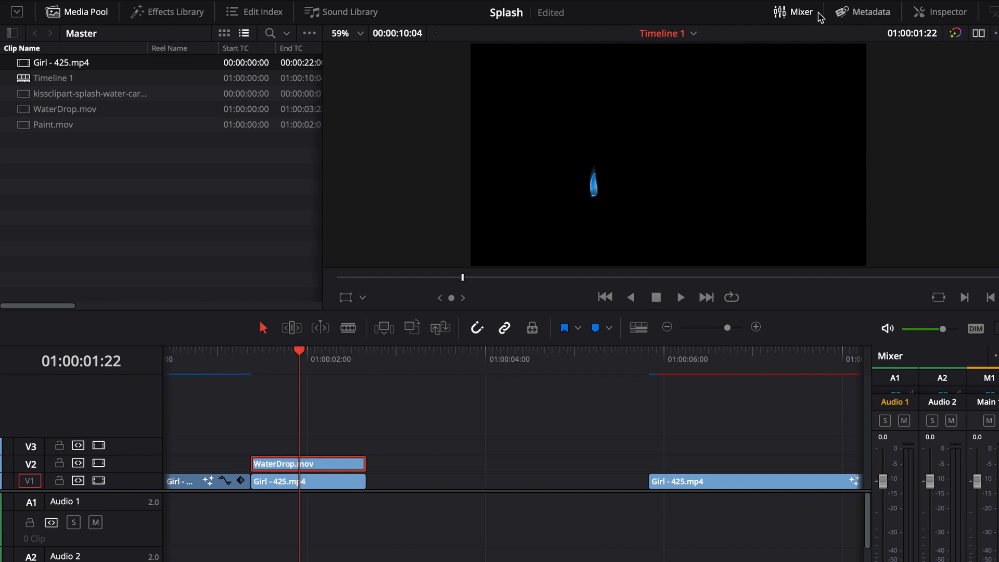
left_click(936, 12)
left_click(882, 85)
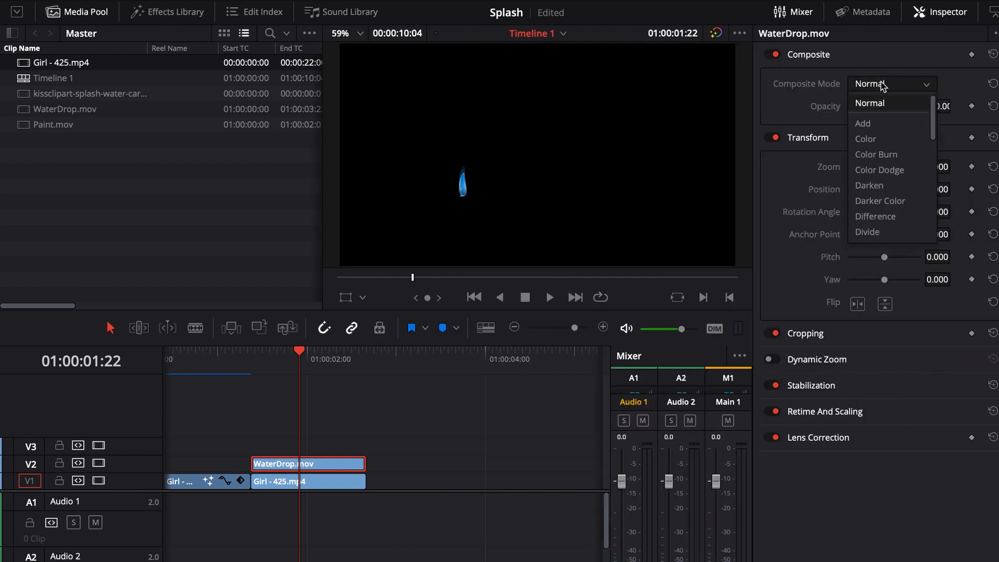
scroll(878, 177, "down", 3)
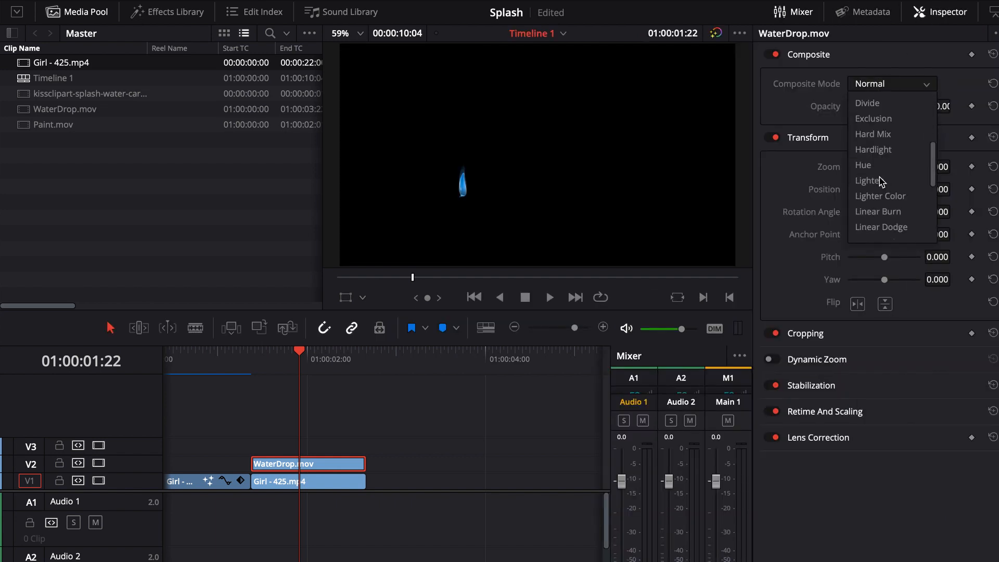
left_click(875, 181)
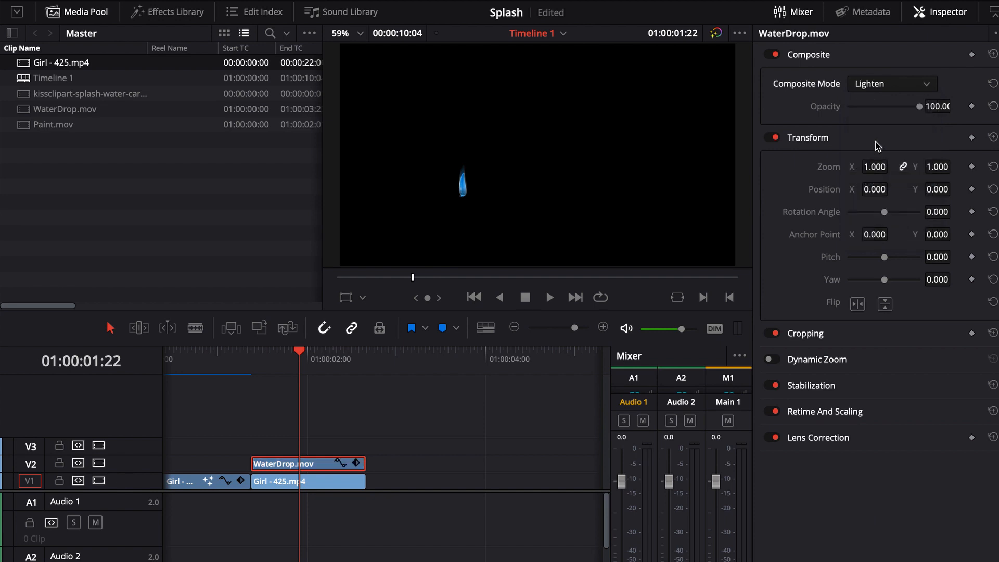
left_click(885, 86)
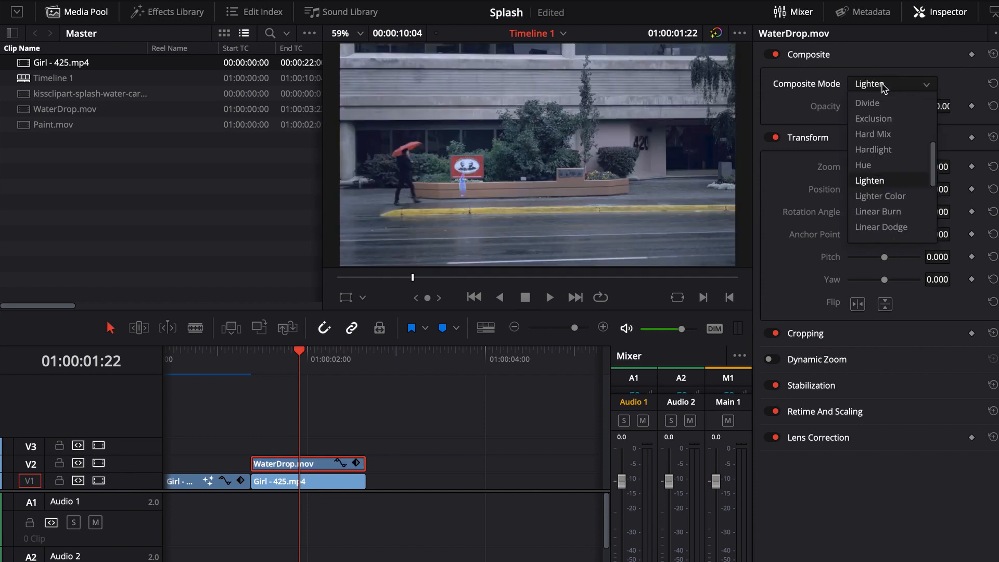
scroll(880, 172, "down", 5)
left_click(877, 182)
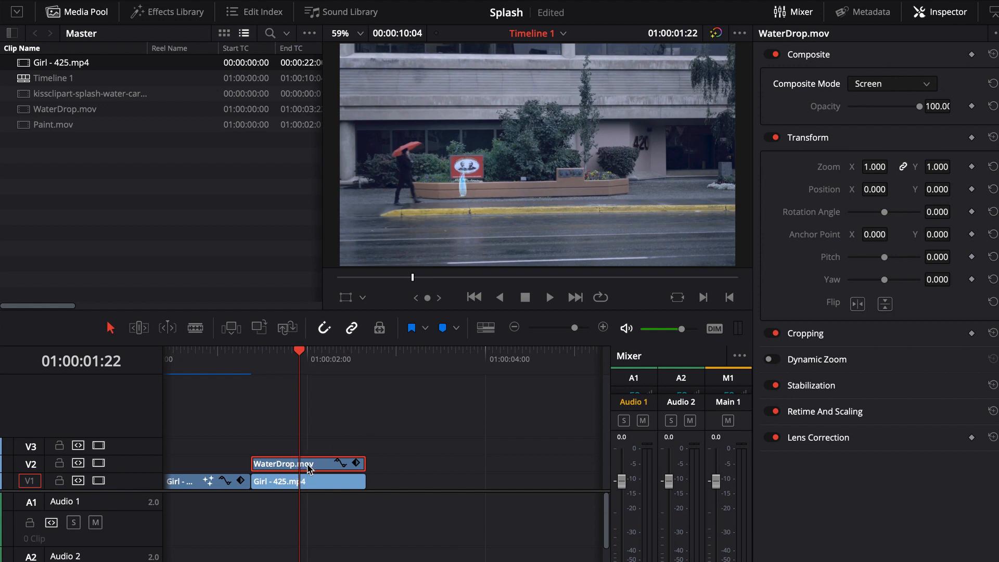
Step: Move WaterDrop.mov to V3, place a duplicate of it directly beneath on V2, and check the drop at 01:00:01:21
left_click_drag(308, 468, 308, 454)
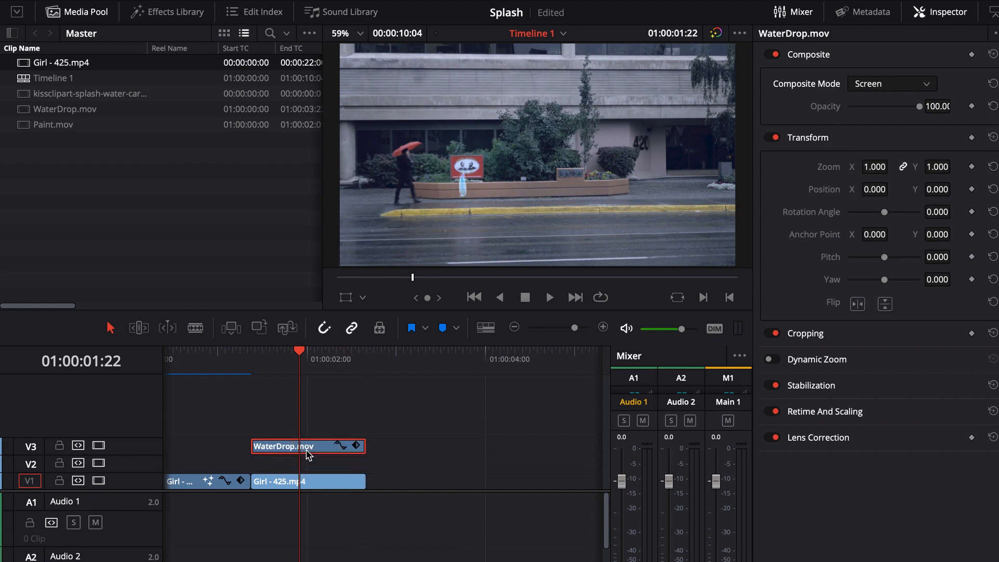
key("super+c")
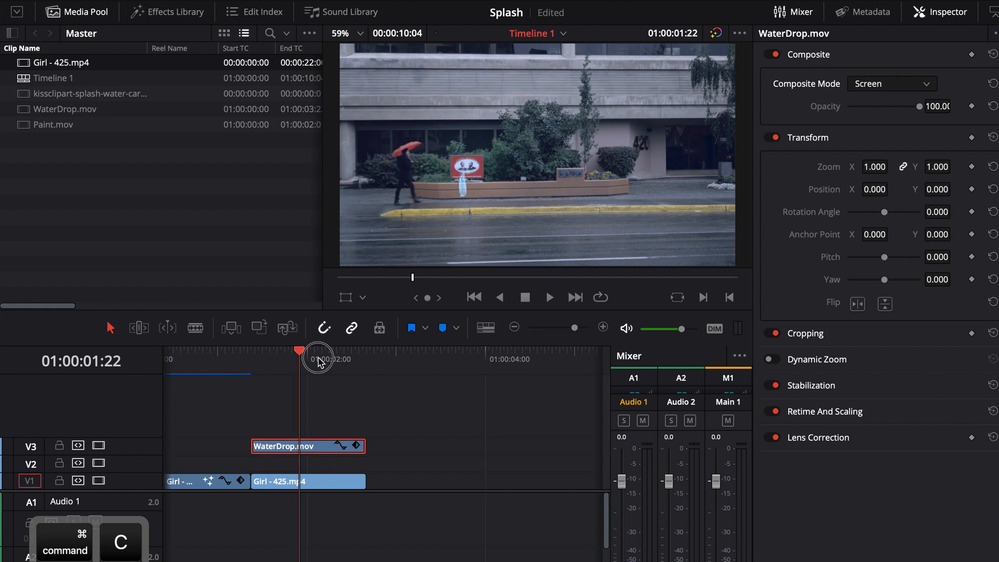
left_click(385, 354)
key("super+v")
left_click(409, 448)
left_click_drag(409, 449, 275, 464)
left_click(297, 359)
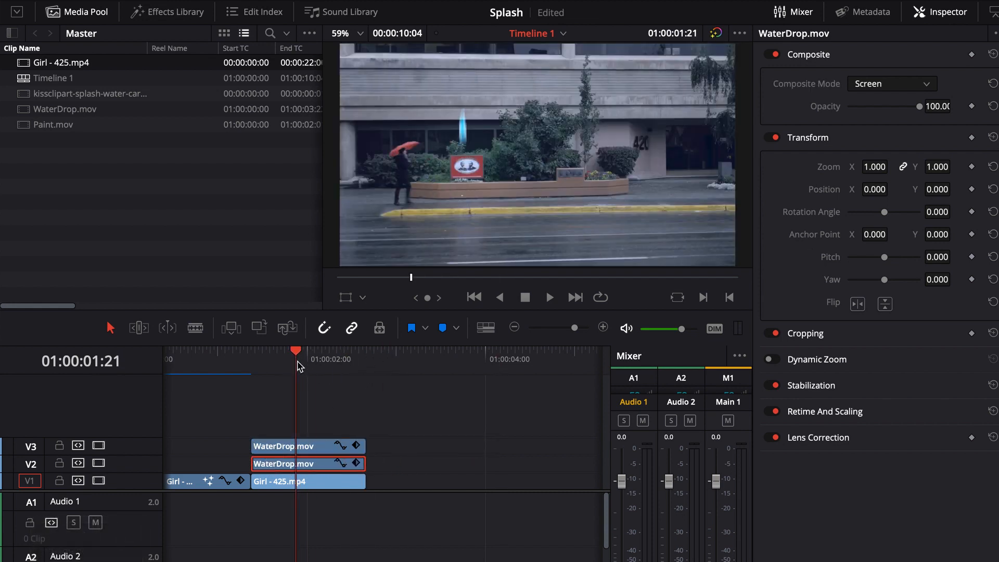
Step: Play the stacked WaterDrop.mov clips over the Girl clip from their start and scrub back to the beginning of the overlay
left_click(250, 361)
key("space")
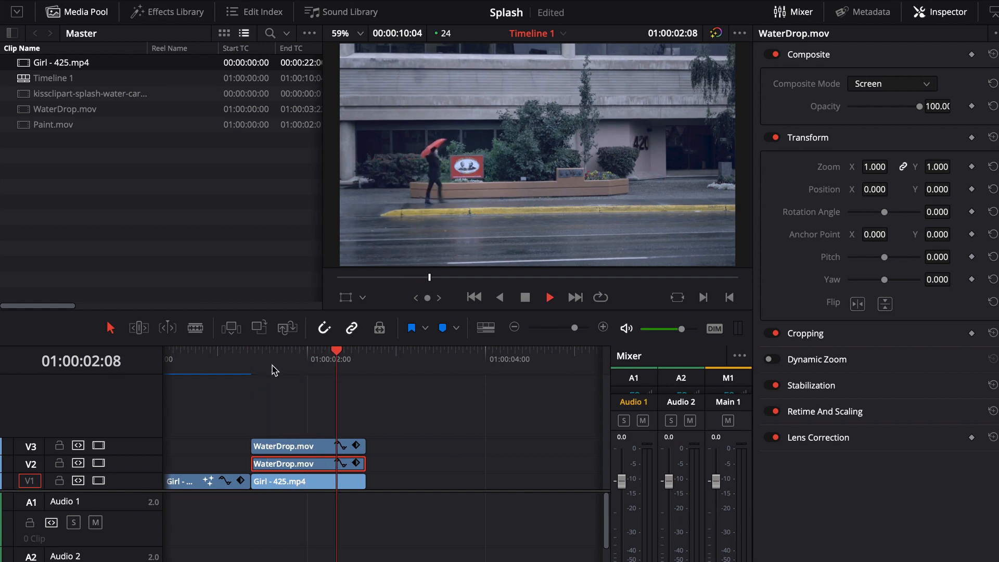
key("space")
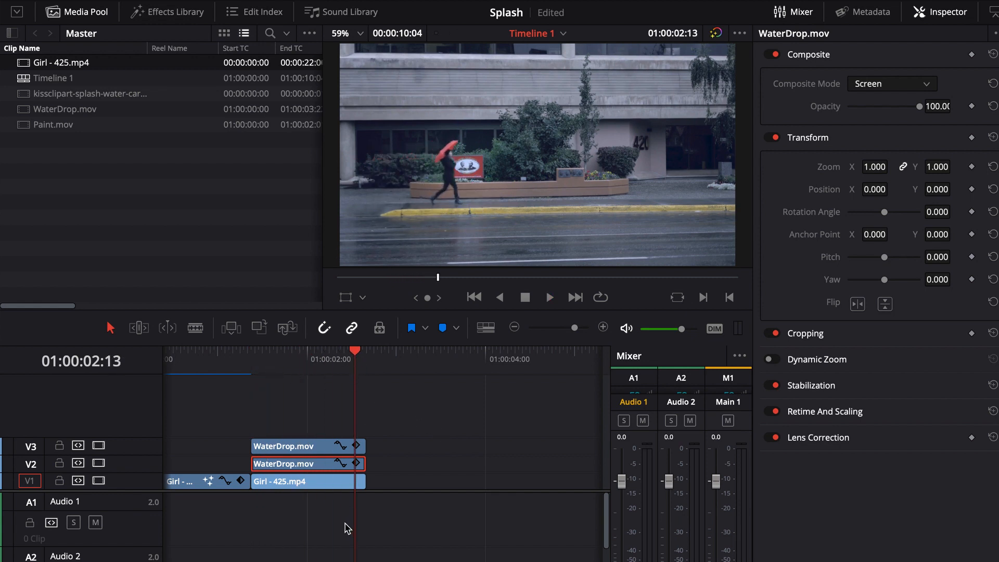
left_click_drag(279, 561, 223, 561)
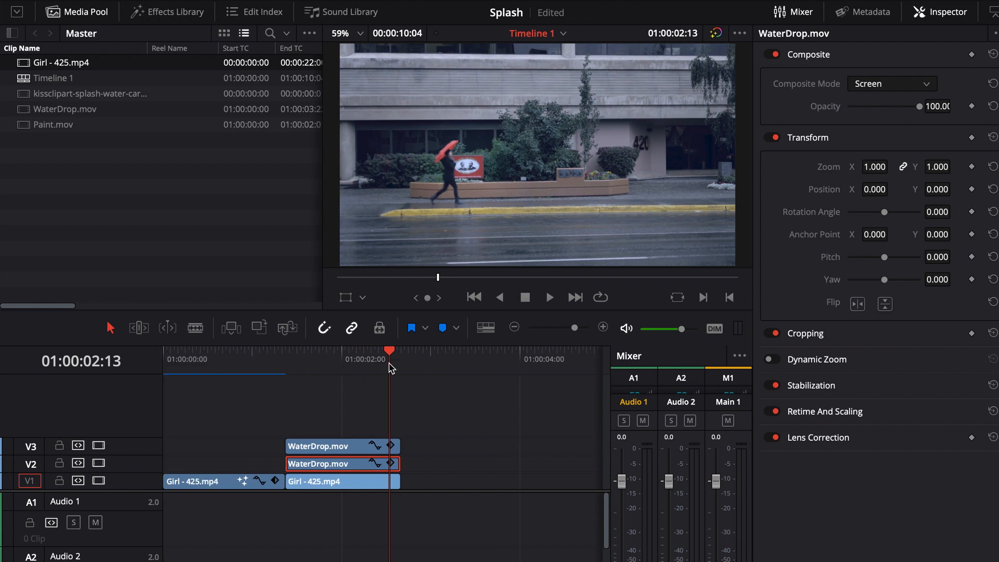
left_click_drag(392, 368, 281, 360)
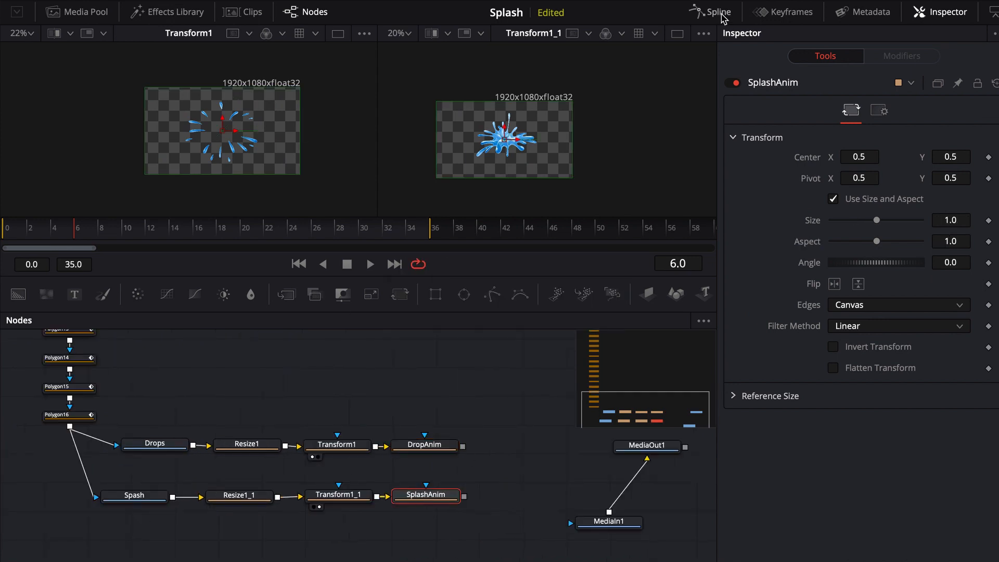
left_click(333, 232)
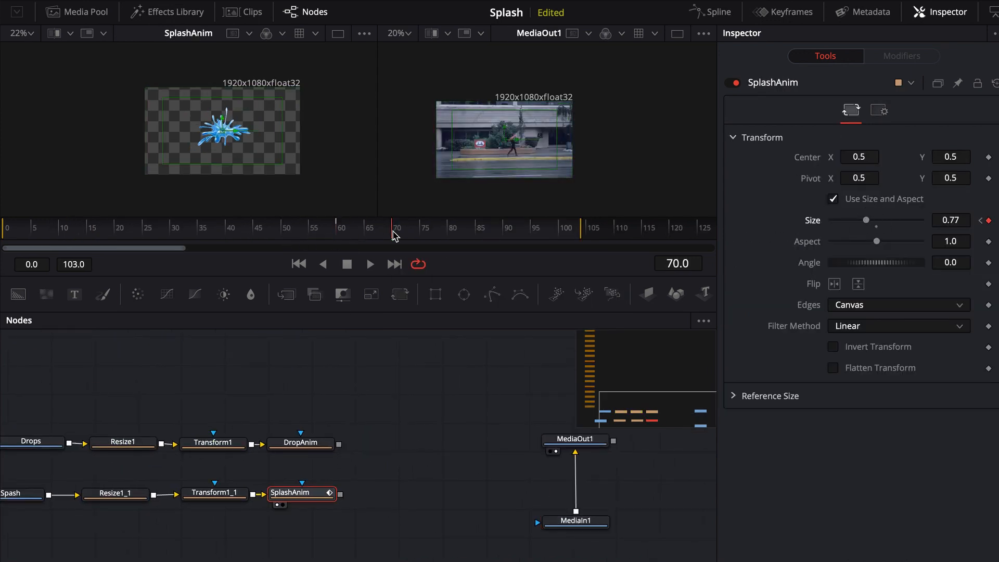
left_click(394, 232)
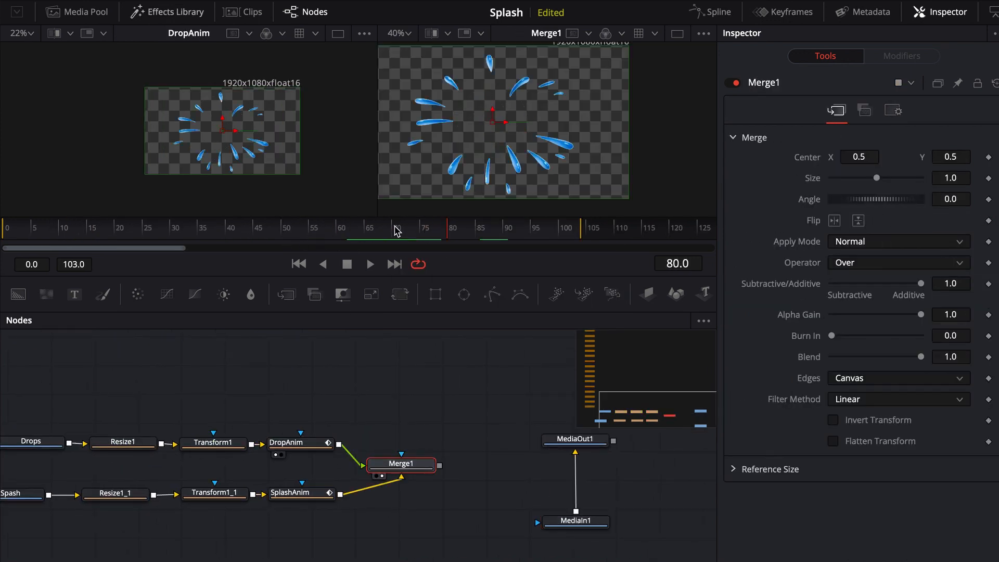
left_click(651, 407)
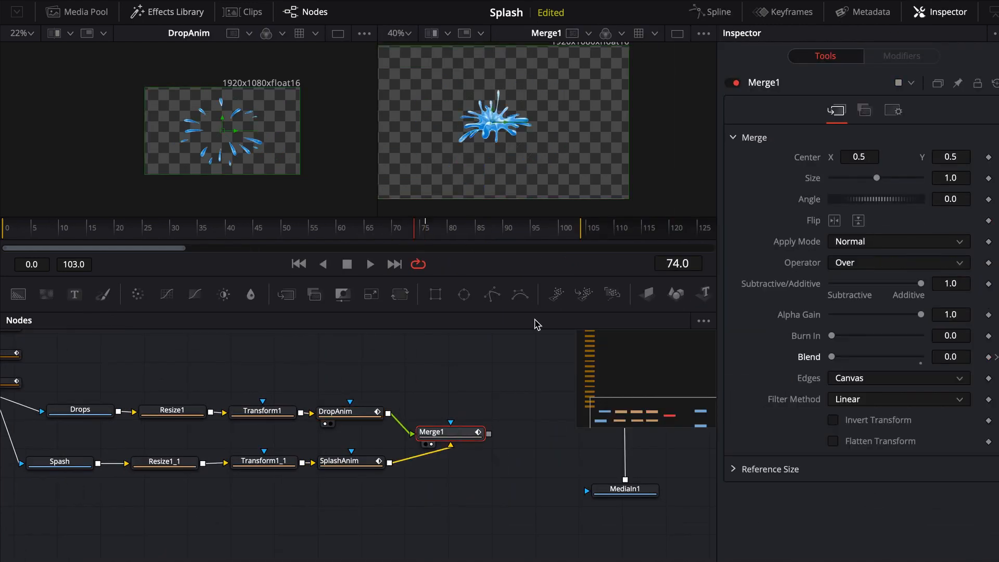
left_click(574, 393)
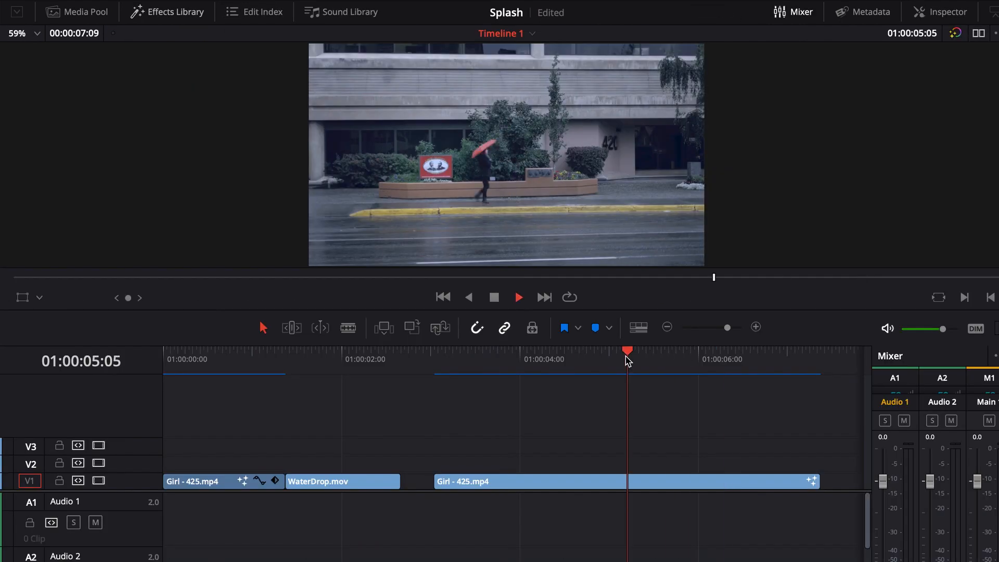